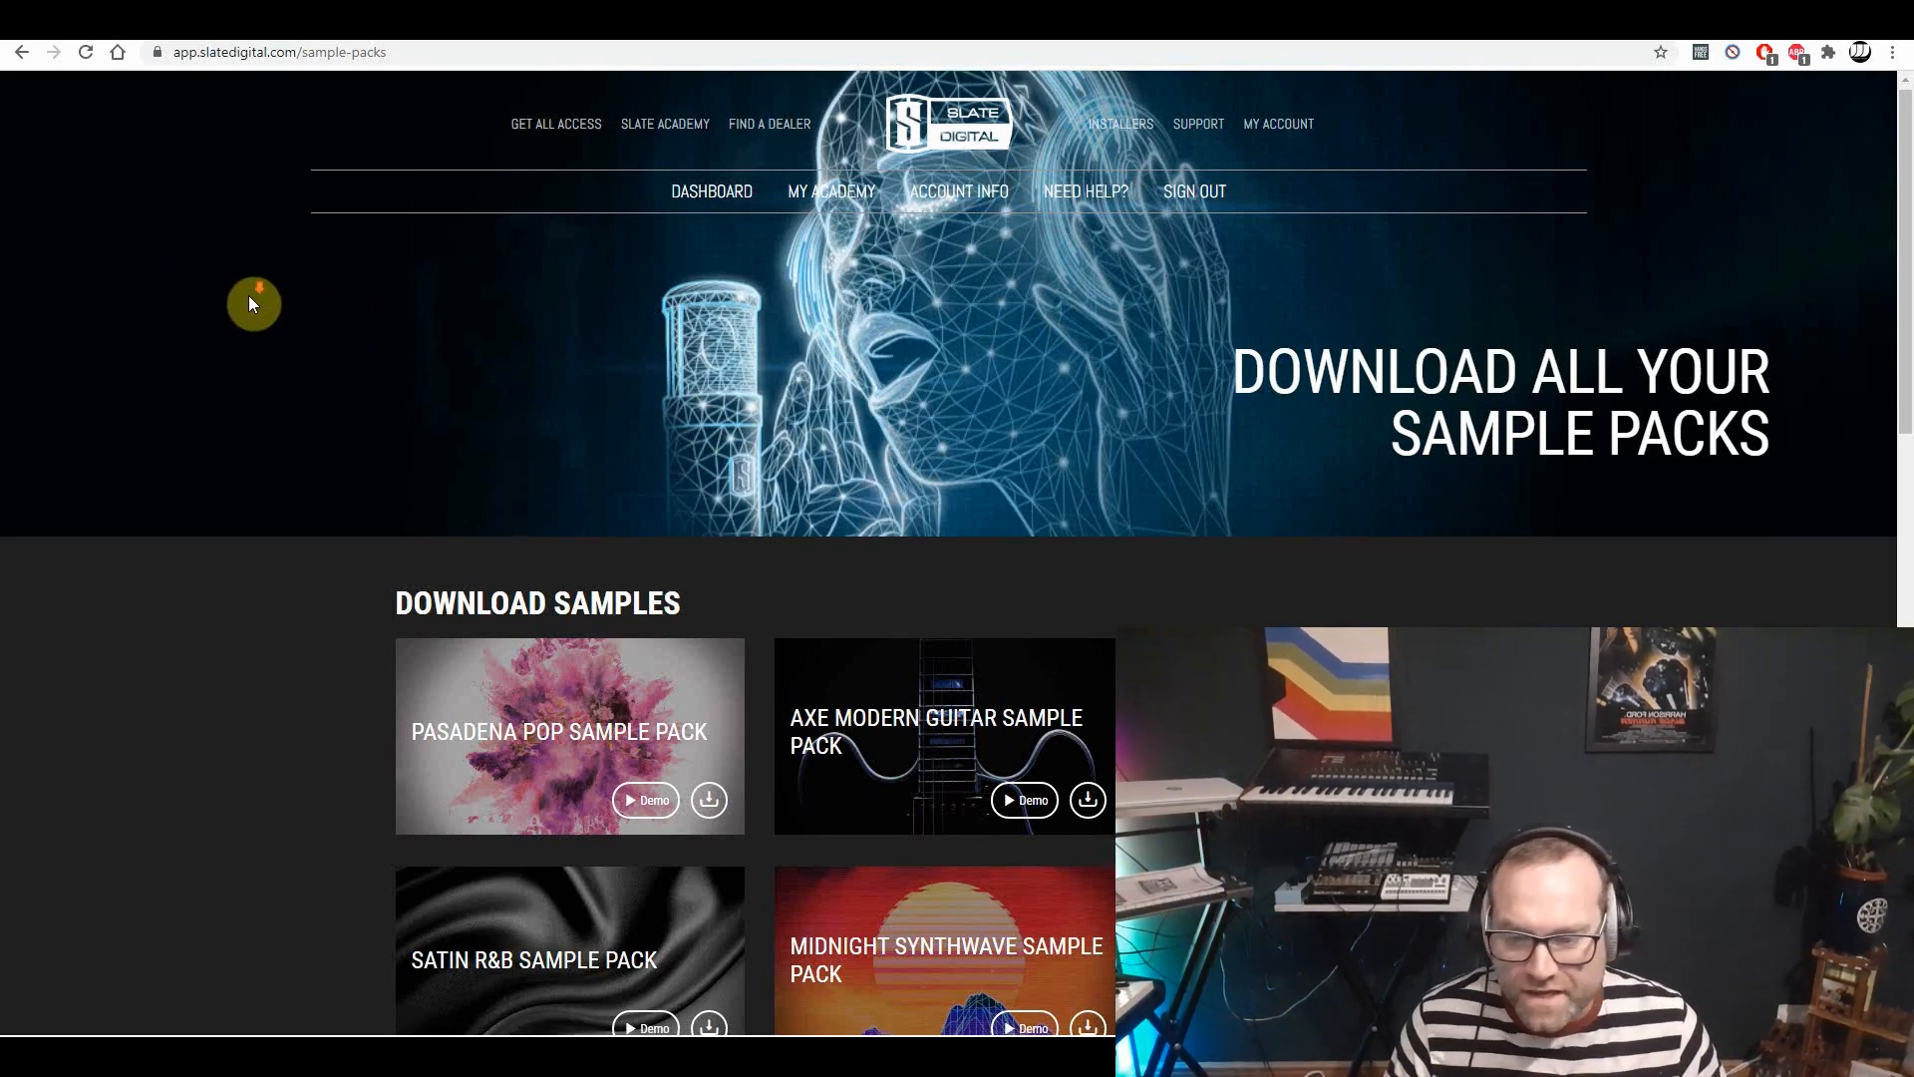
# Look through the sample packs available on the Slate Digital download page, from Pasadena Pop to Vintage Analog Drums Vol.3.
pyautogui.scroll(-3, 252, 303)
pyautogui.scroll(-10, 251, 295)
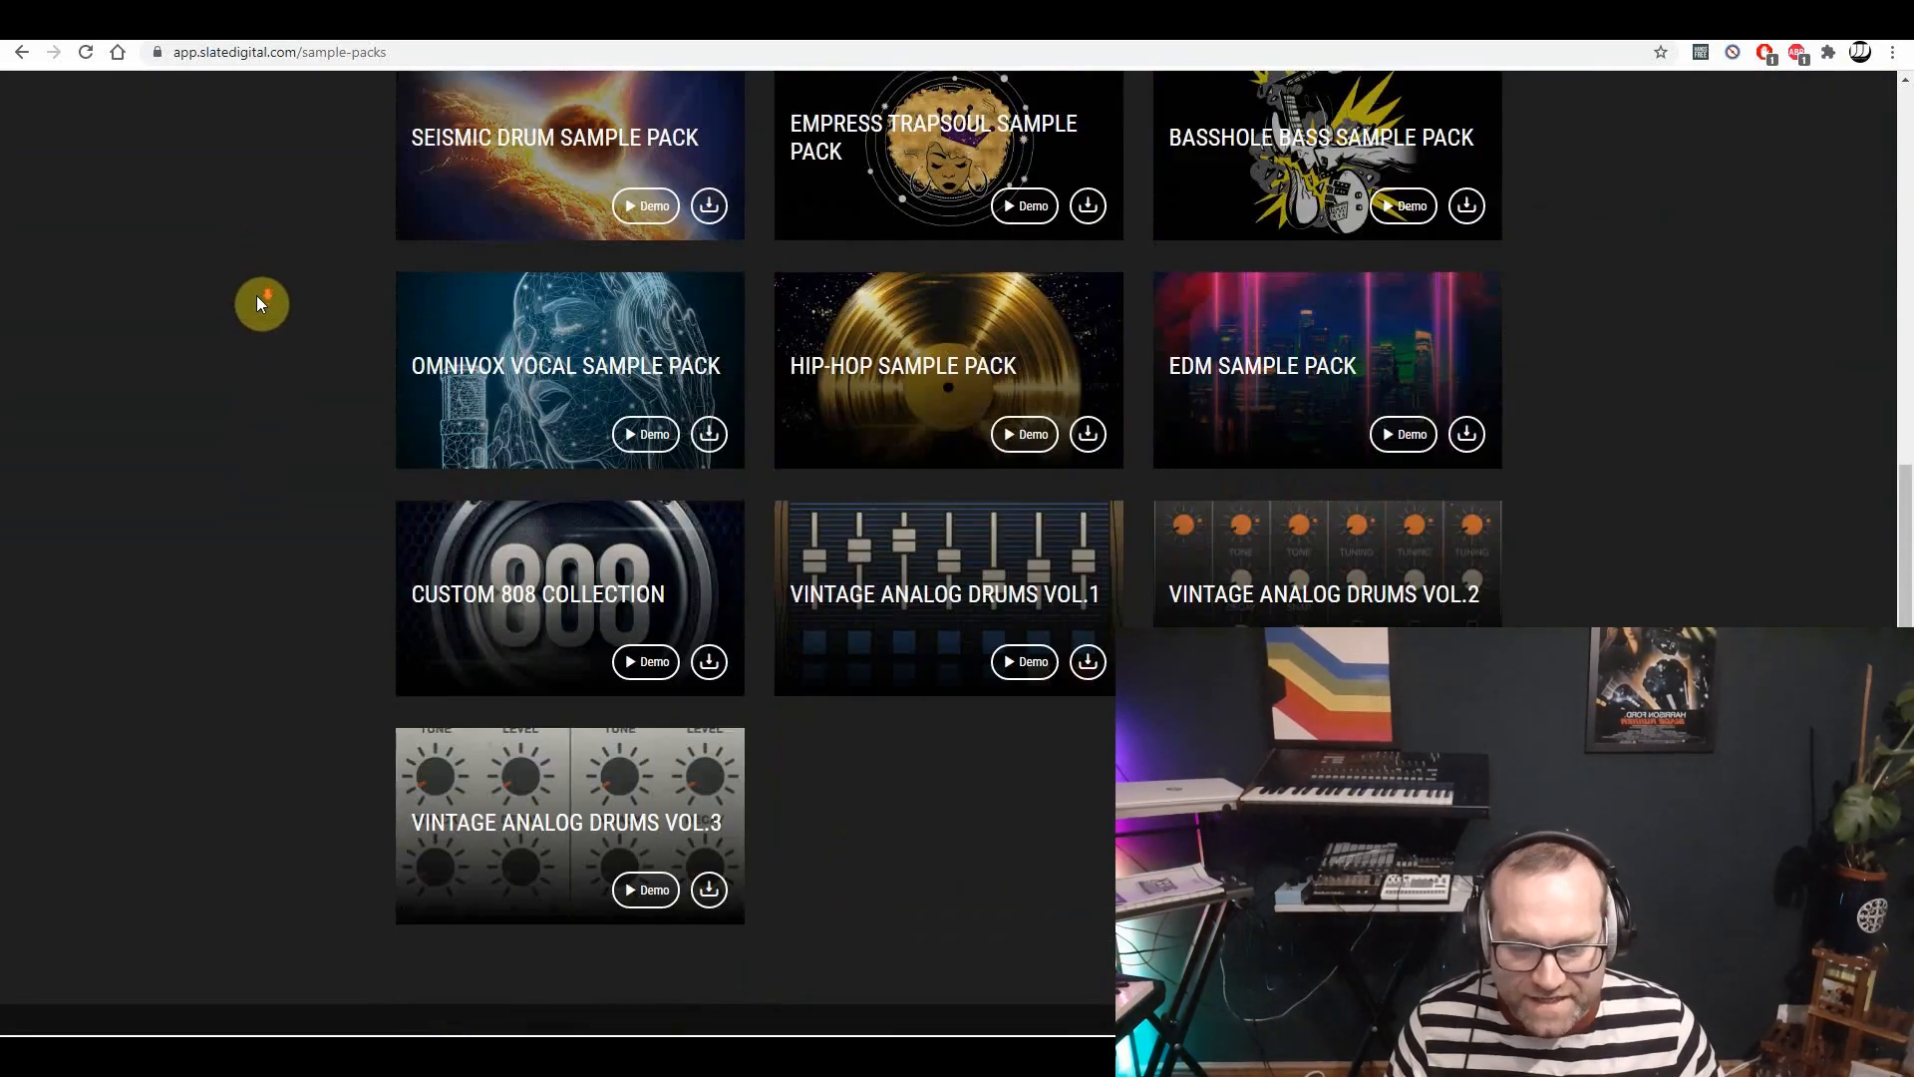
pyautogui.scroll(-2, 262, 291)
pyautogui.scroll(12, 341, 425)
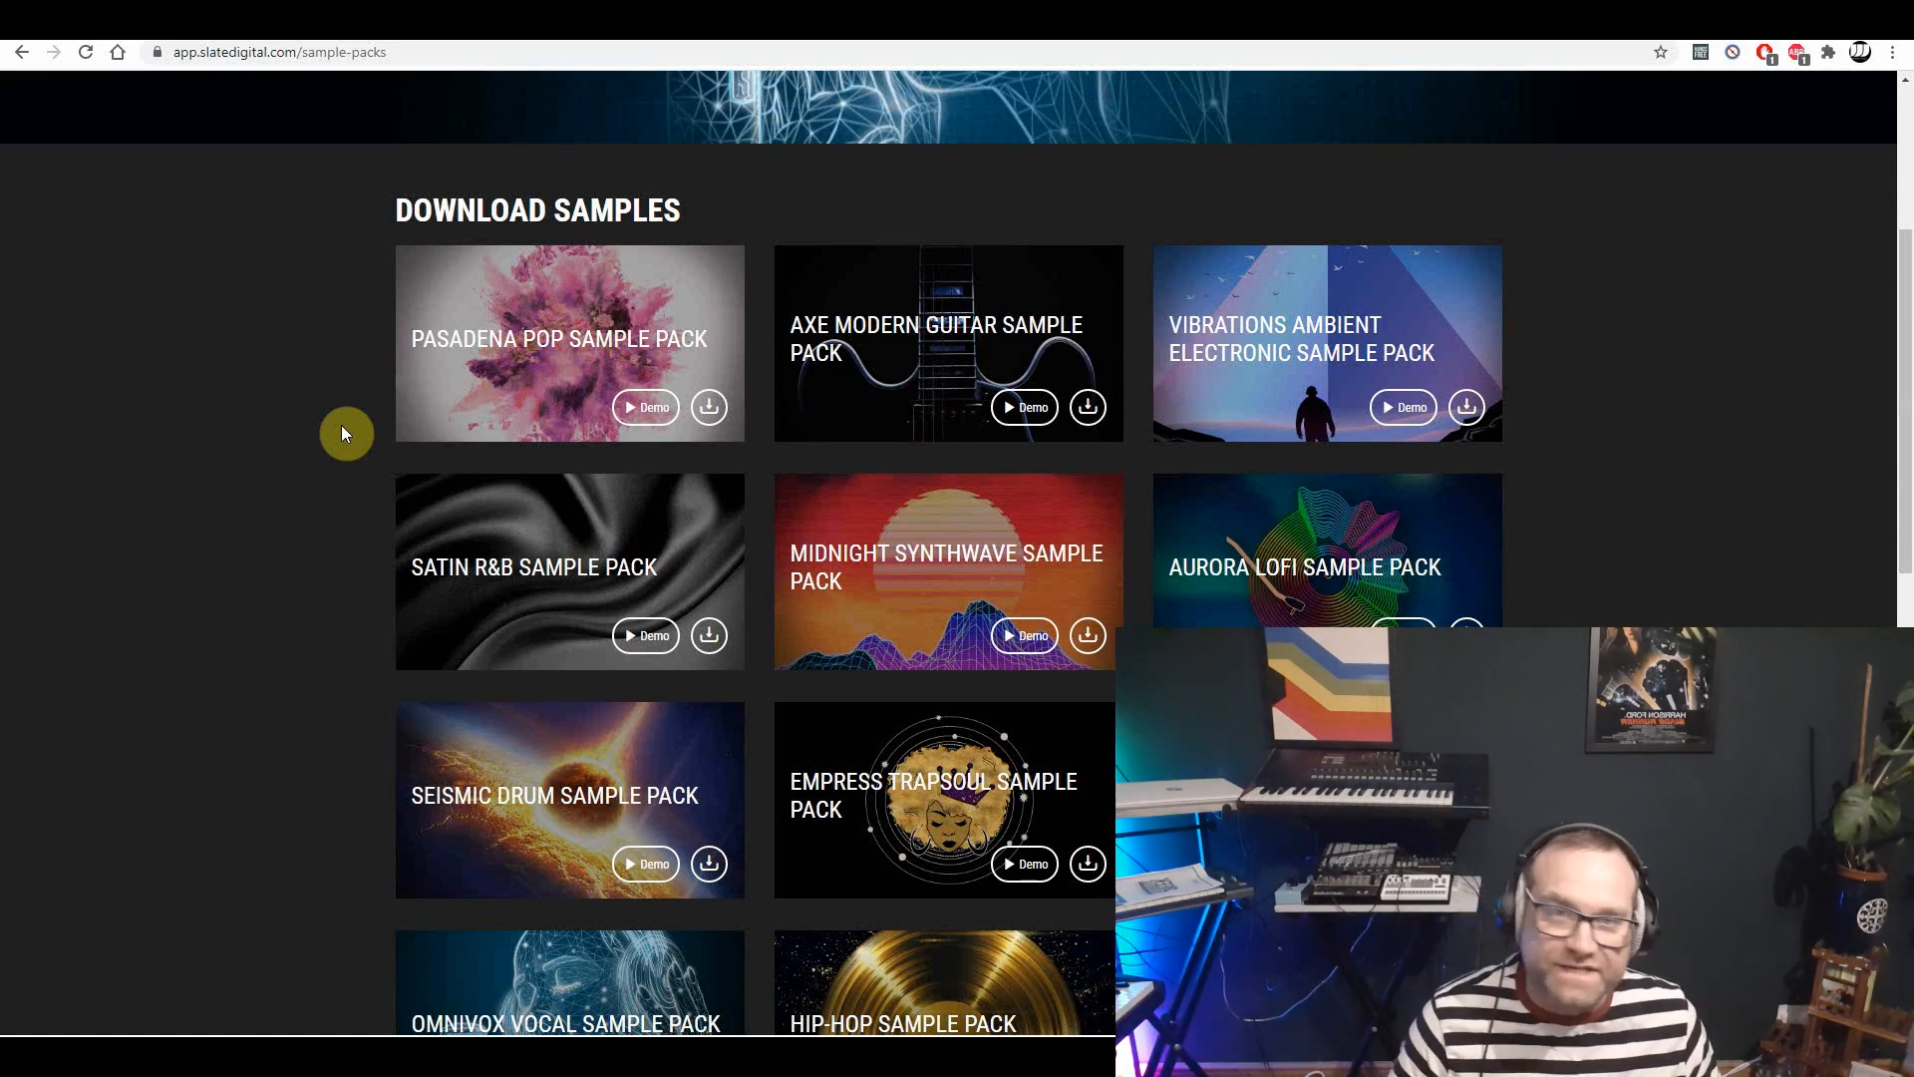
pyautogui.scroll(-4, 344, 429)
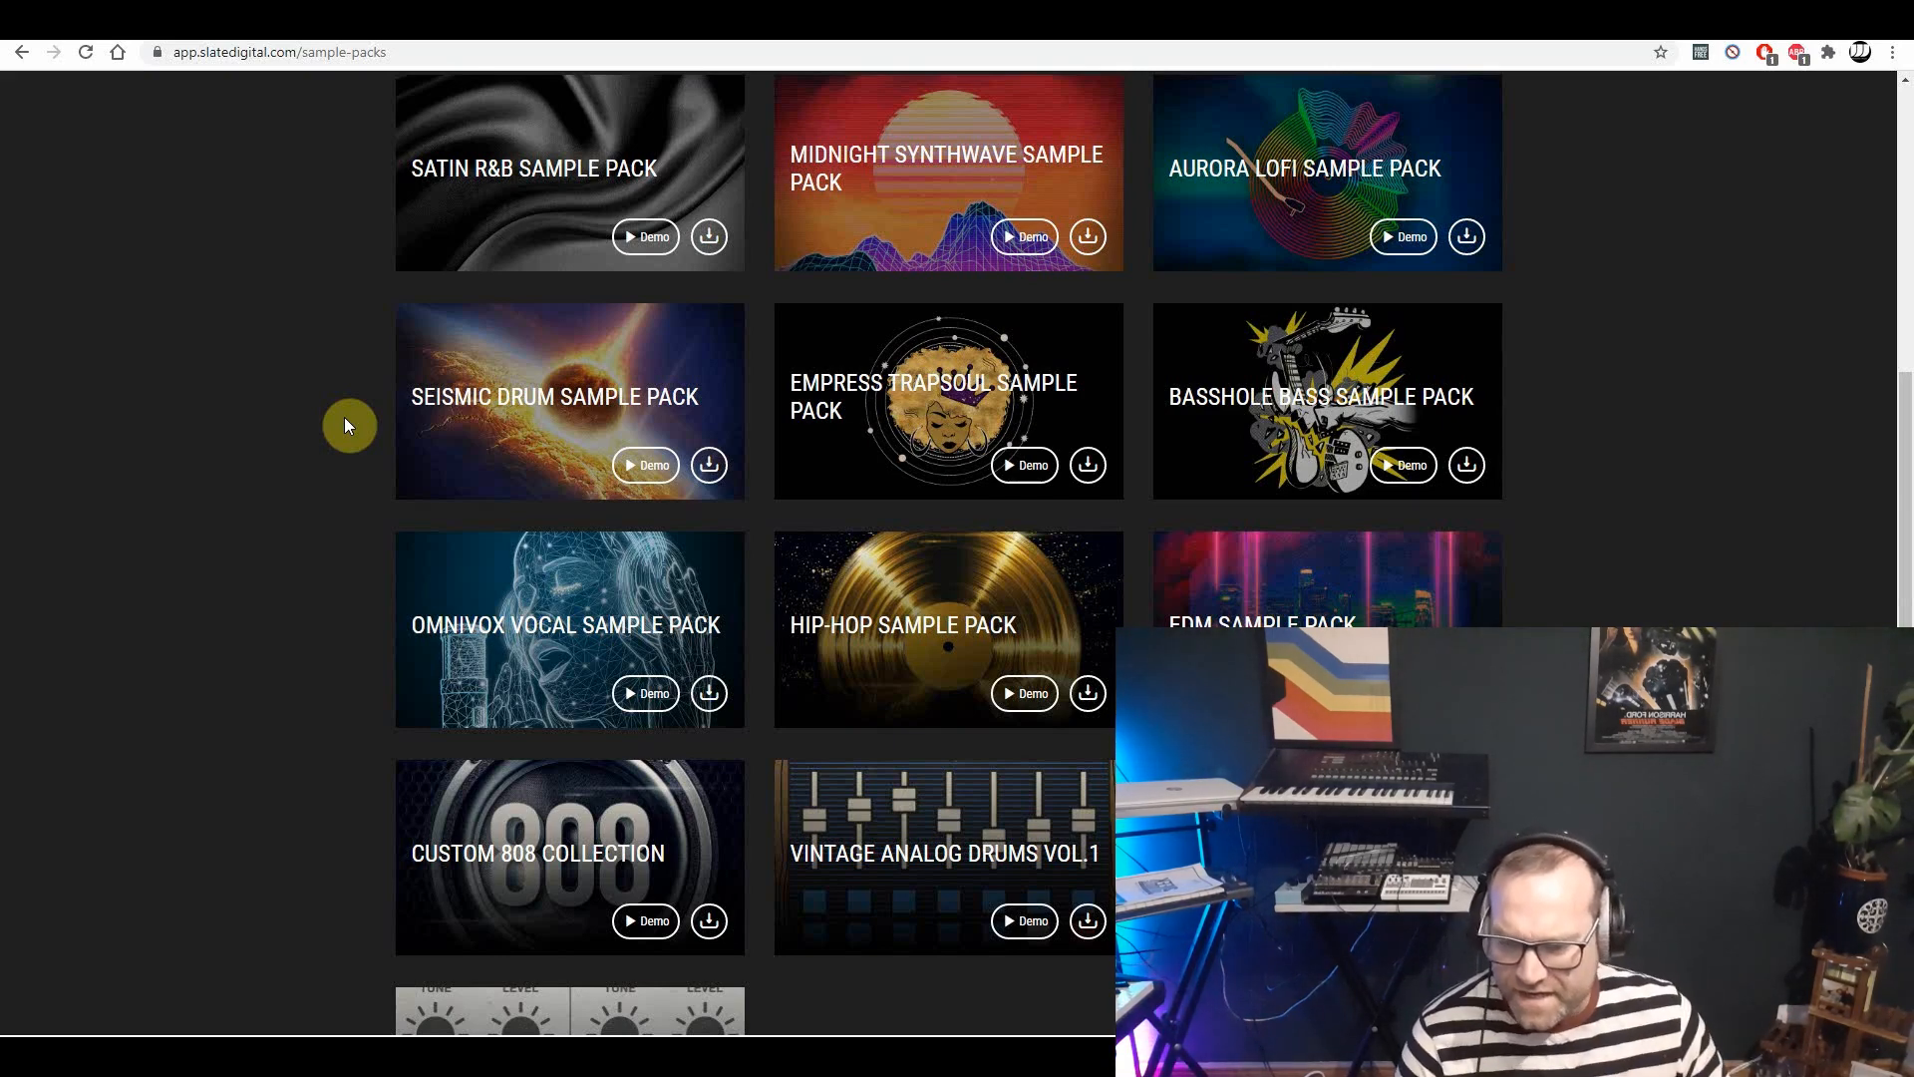
pyautogui.scroll(5, 347, 424)
pyautogui.moveTo(446, 413)
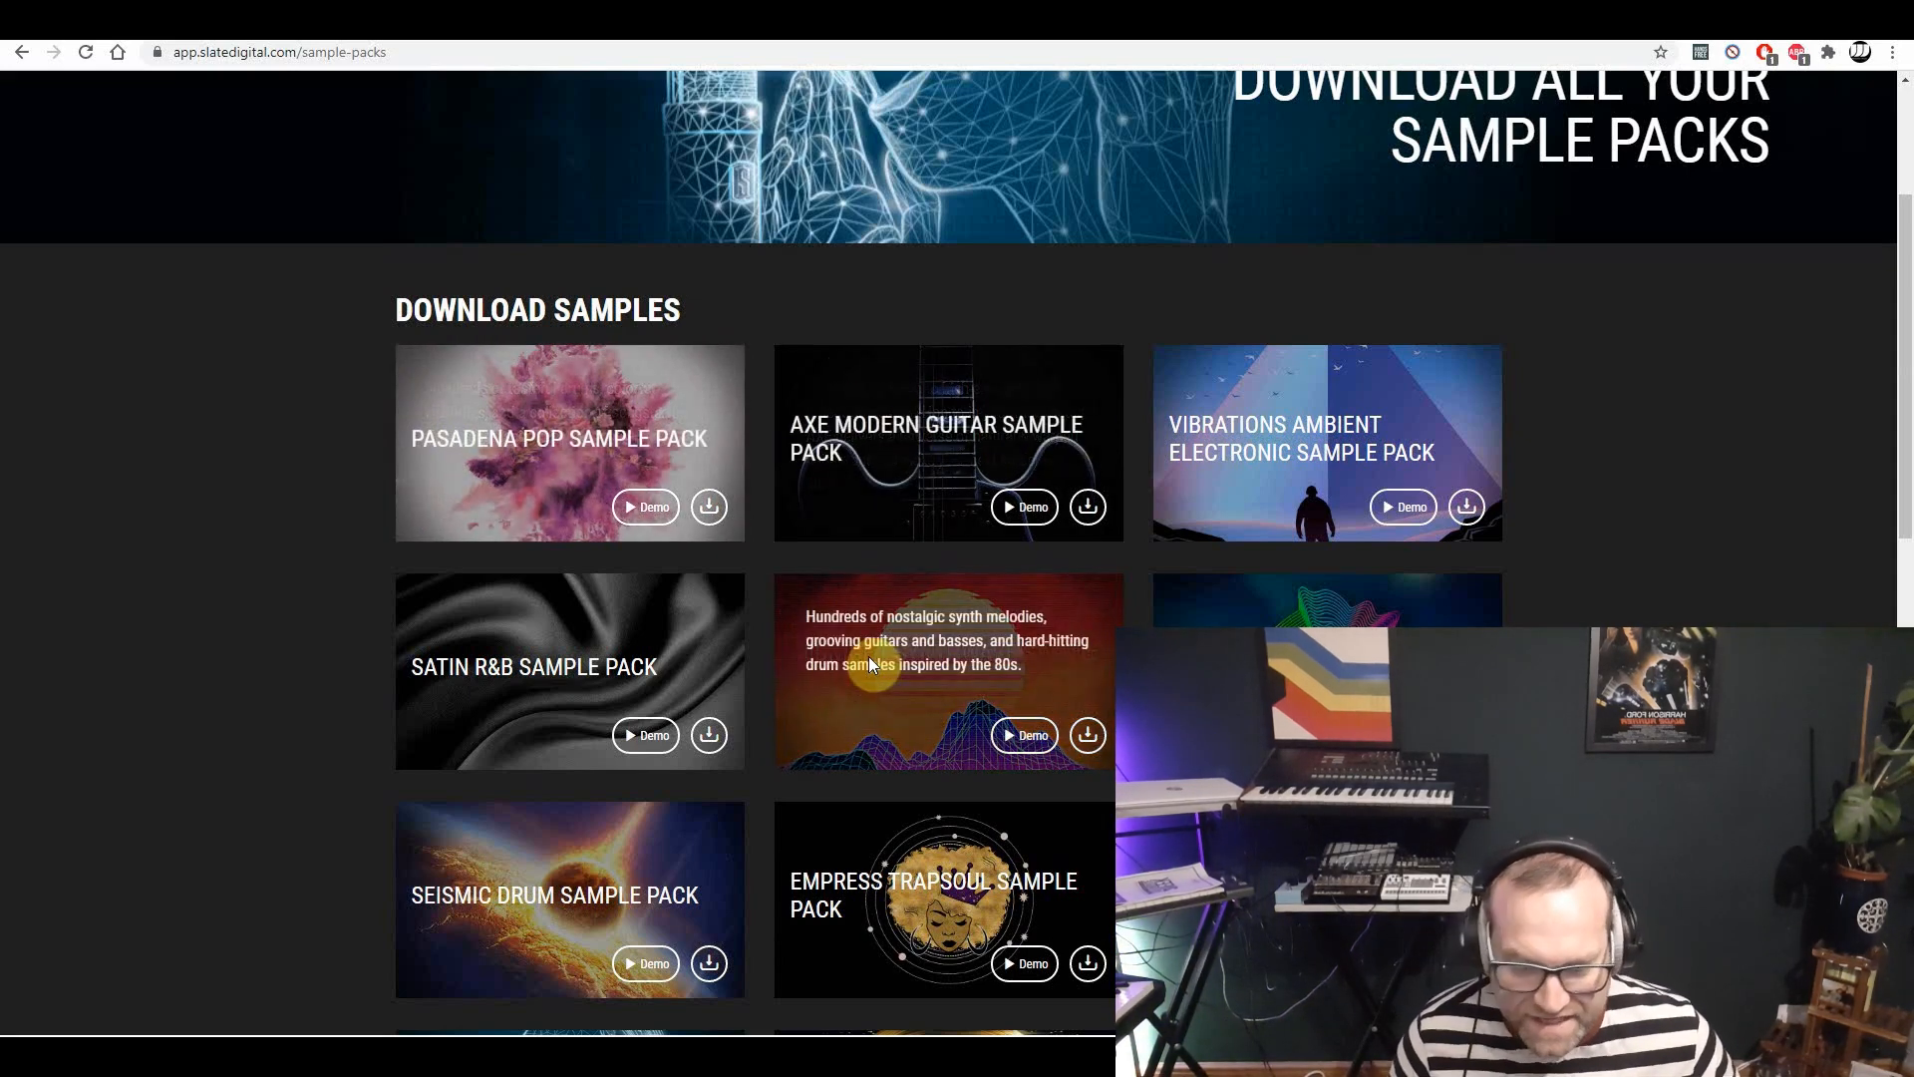
pyautogui.scroll(-3, 869, 656)
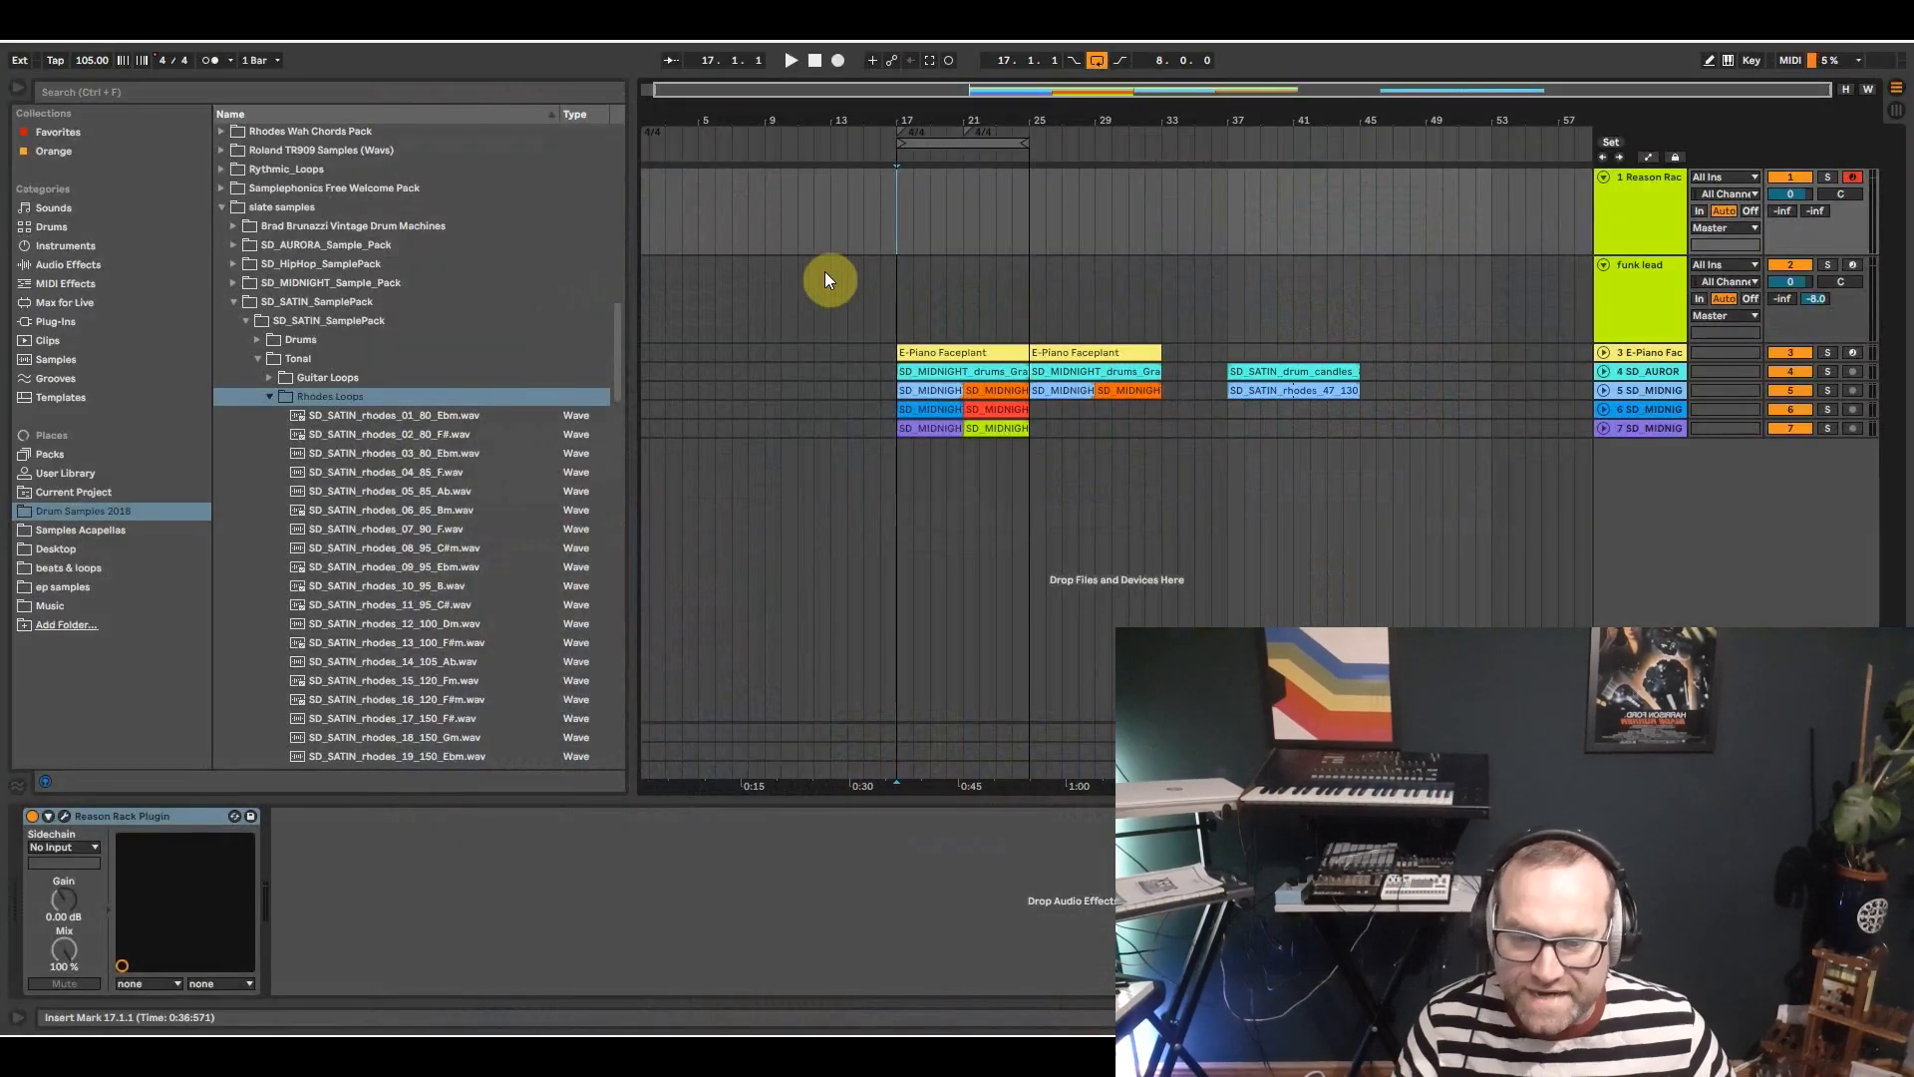
# Switch to Ableton Live and audition several DMX samples from the vintage drum machines pack's Raw Vintage Machines folder in the browser.
pyautogui.click(892, 283)
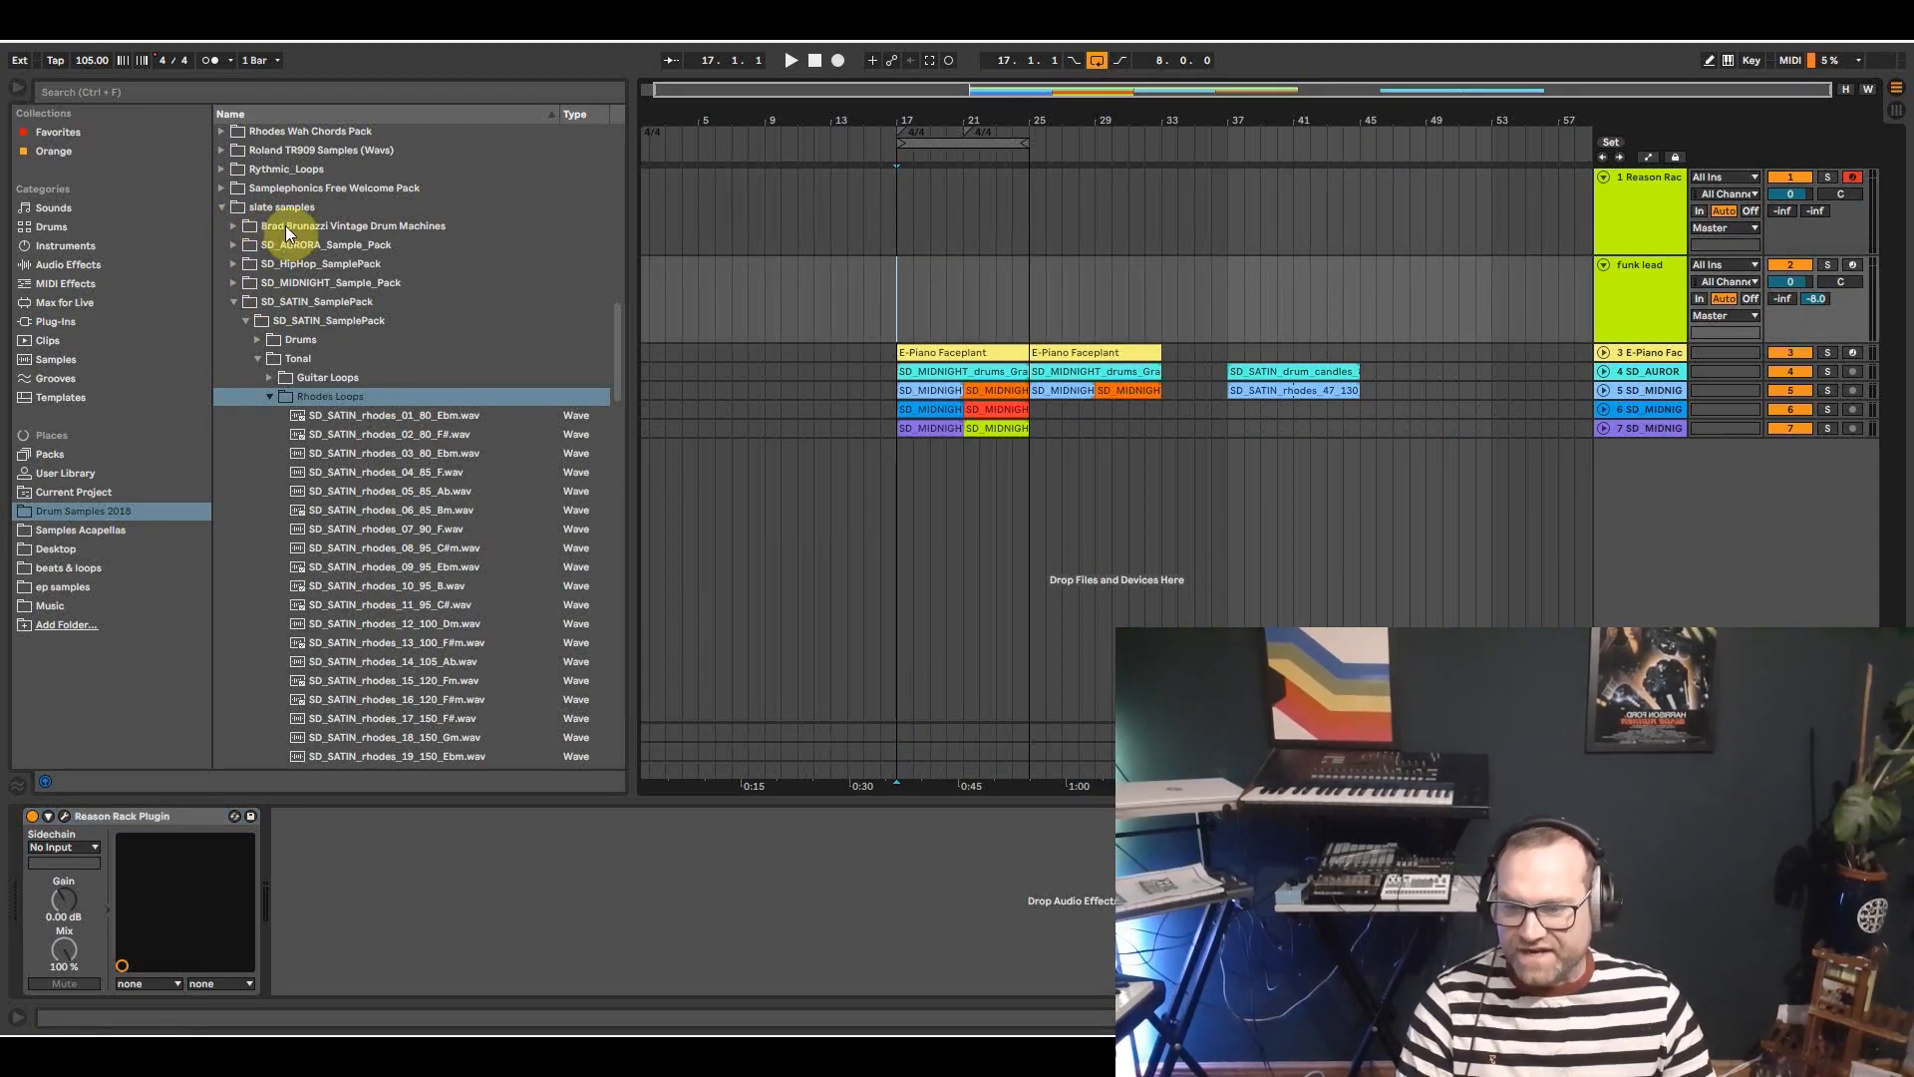
pyautogui.click(246, 233)
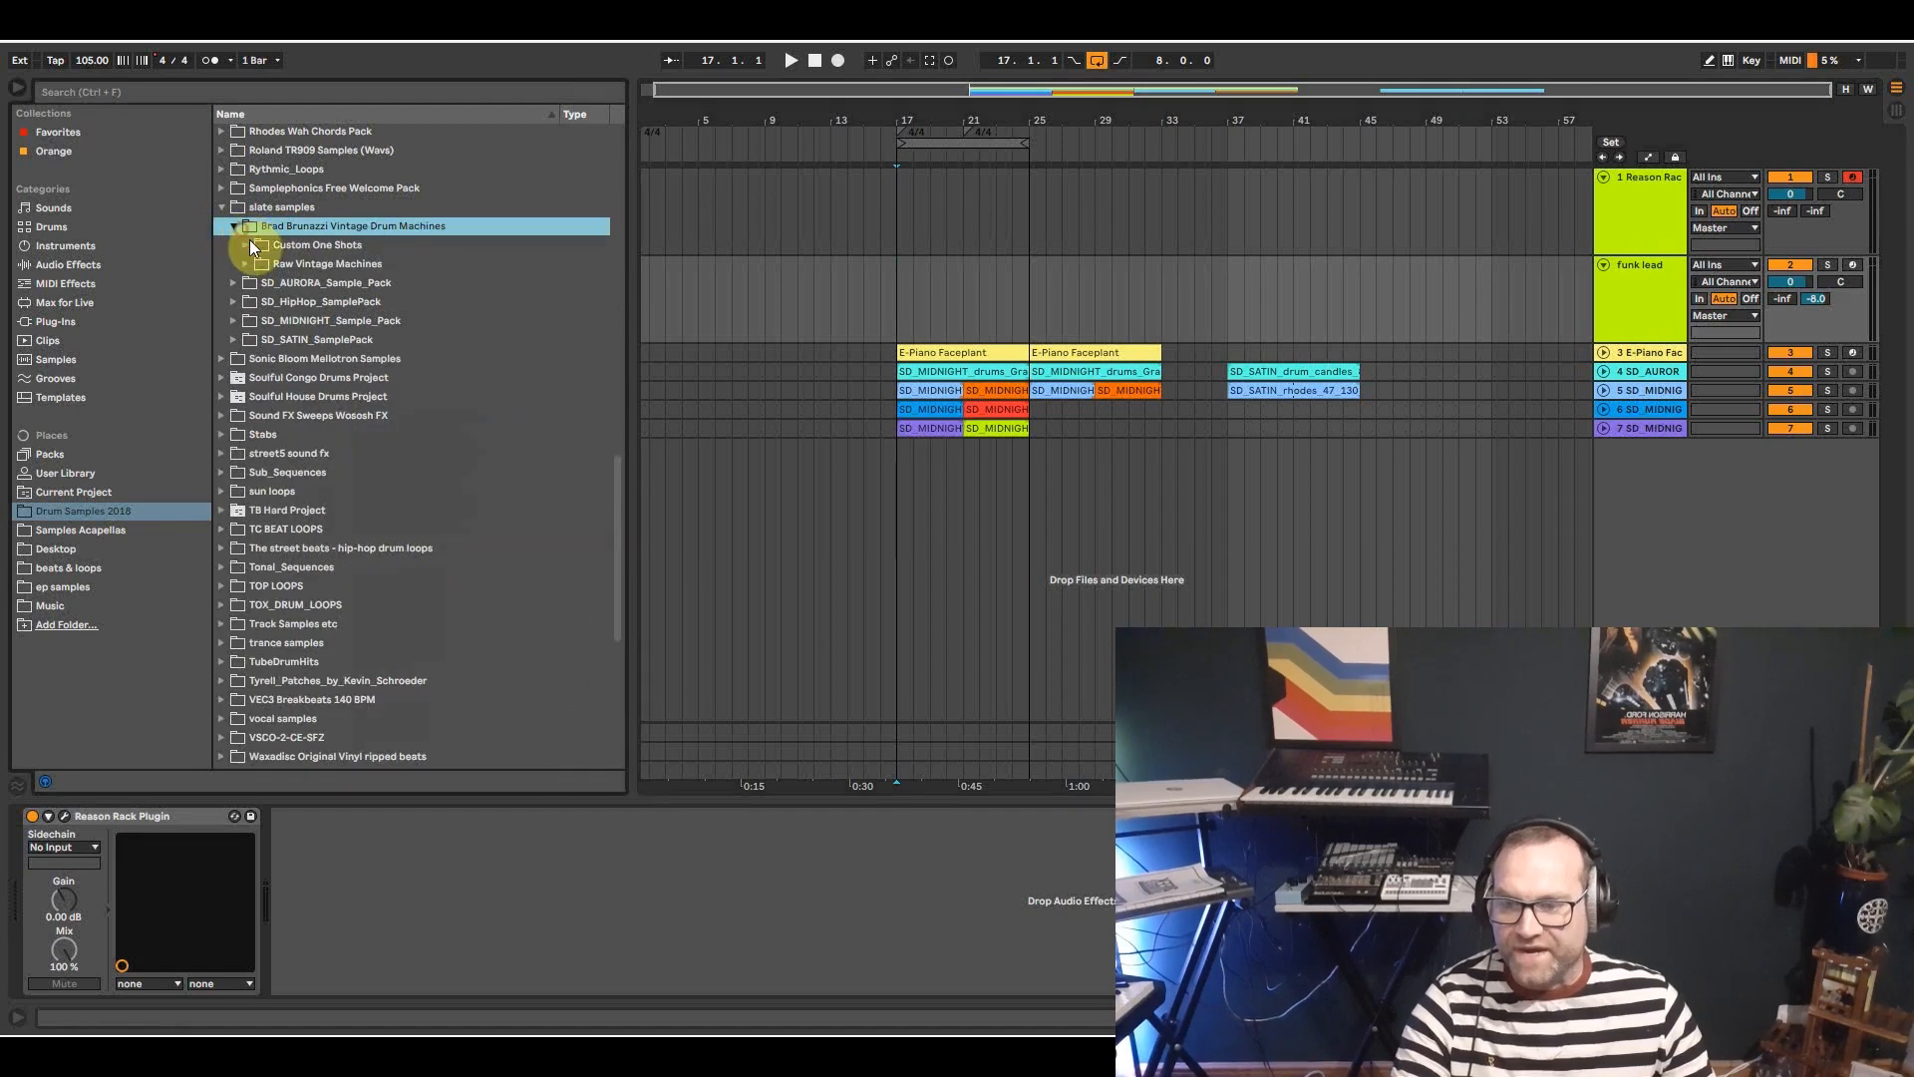
pyautogui.click(243, 244)
pyautogui.click(243, 245)
pyautogui.click(246, 263)
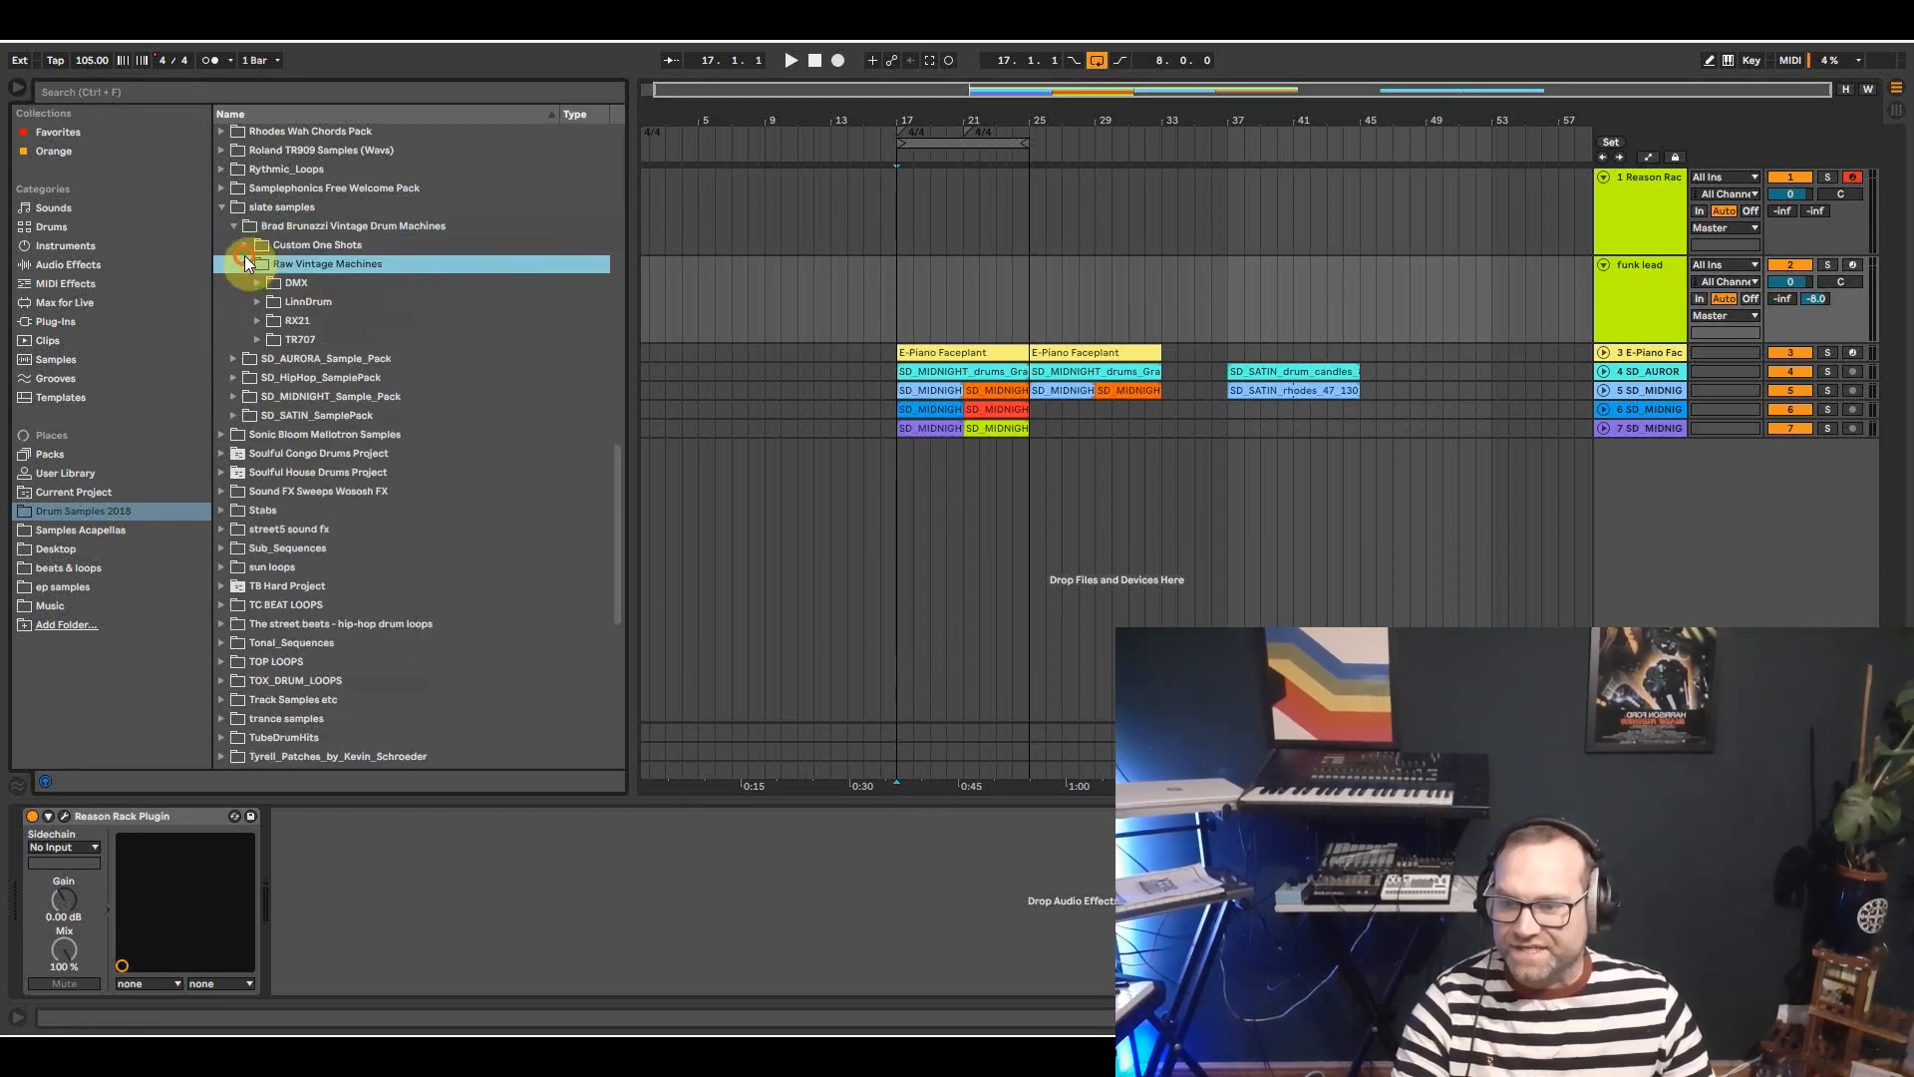
pyautogui.click(258, 283)
pyautogui.click(369, 339)
pyautogui.click(324, 415)
pyautogui.click(343, 529)
pyautogui.click(344, 604)
pyautogui.click(247, 261)
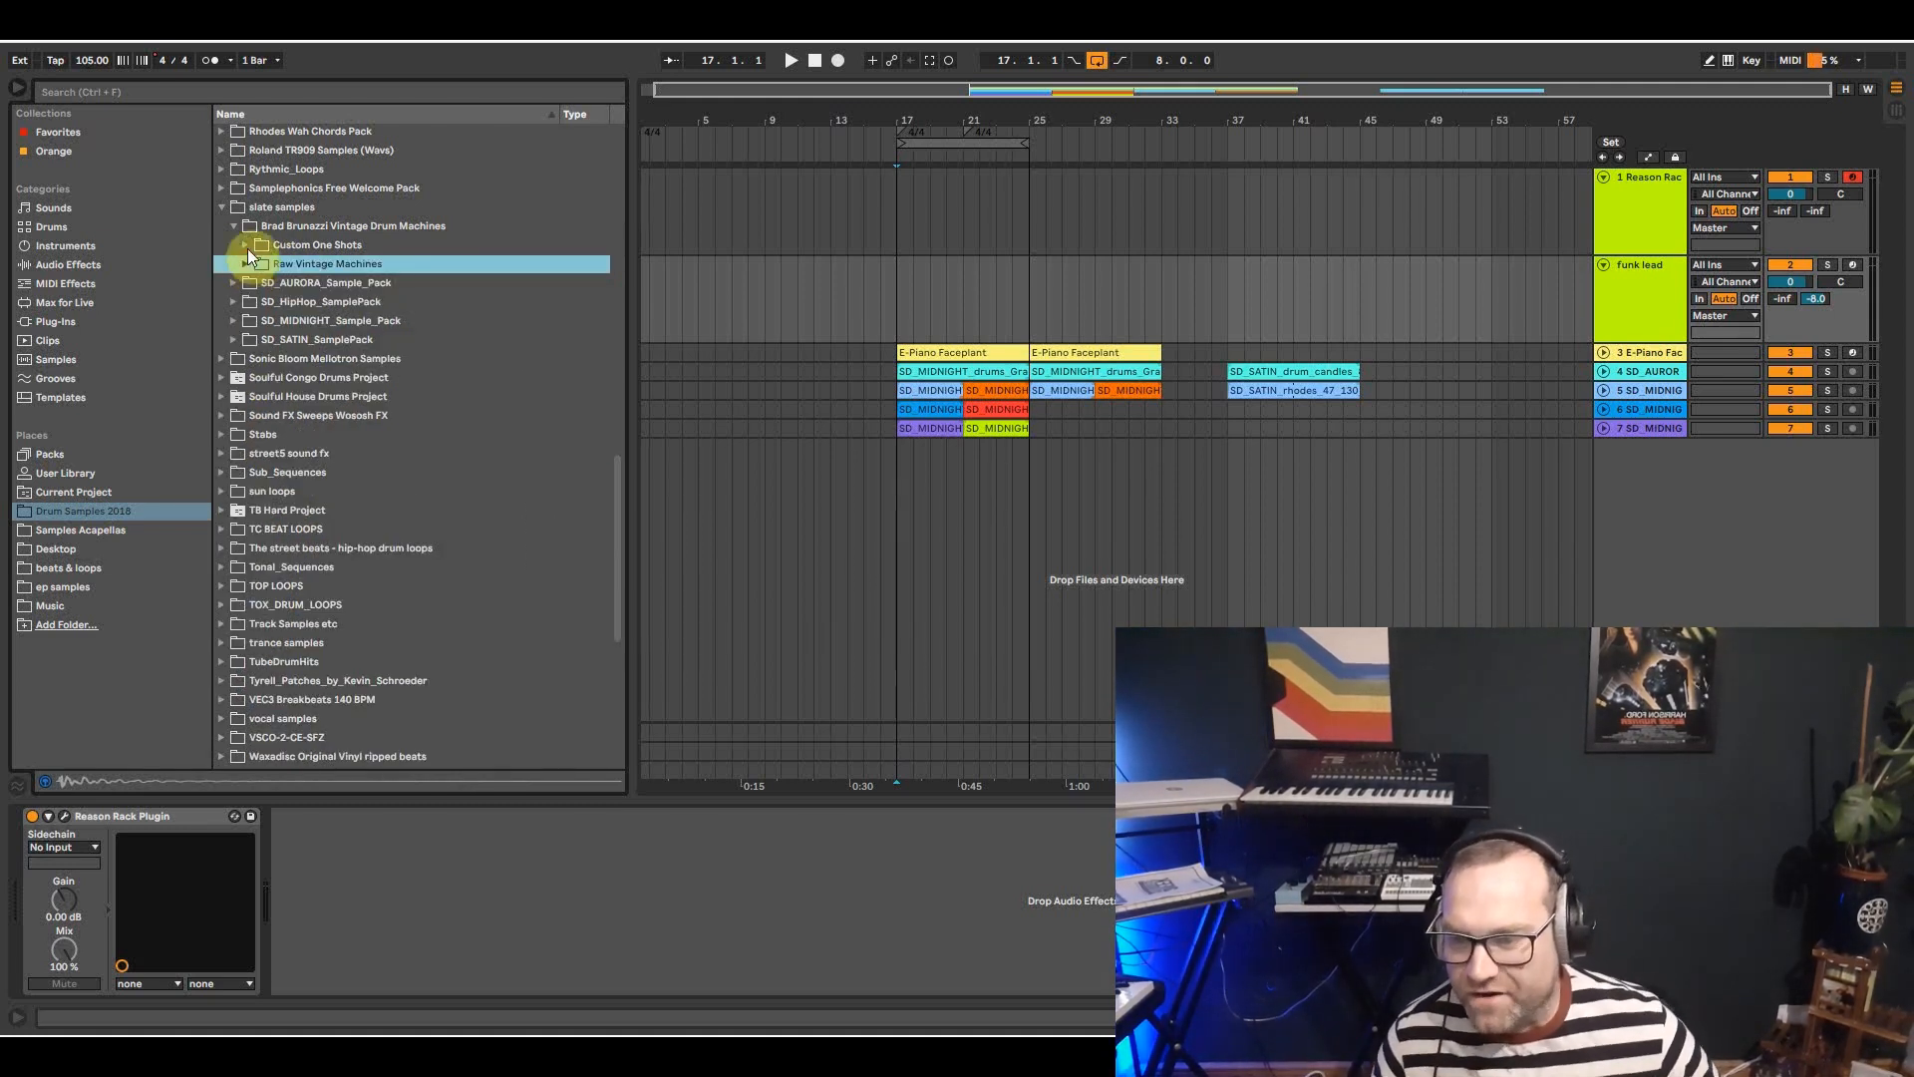
# Audition full drum loops from SD_AURORA_Sample_Pack, including emission_03_90, echoes_85 and horizon_01_80.
pyautogui.click(231, 283)
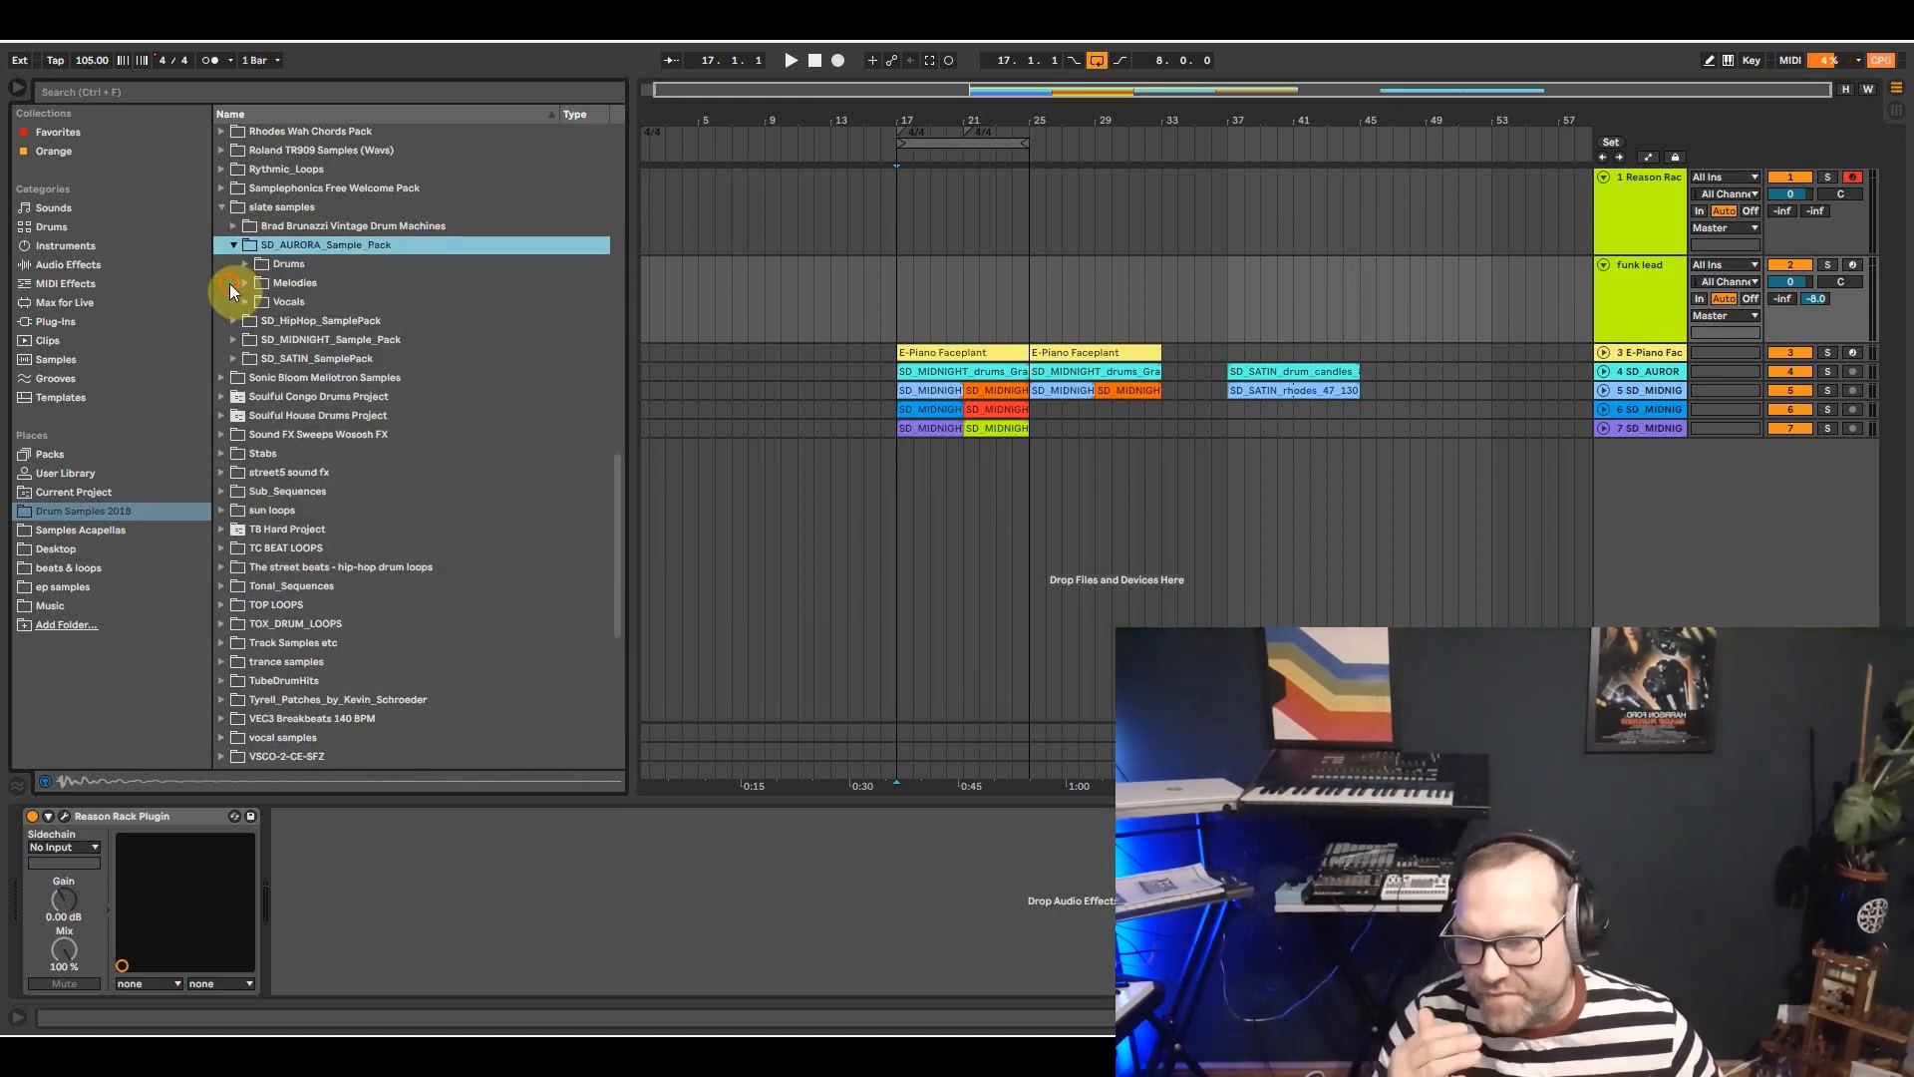
pyautogui.click(245, 264)
pyautogui.click(257, 282)
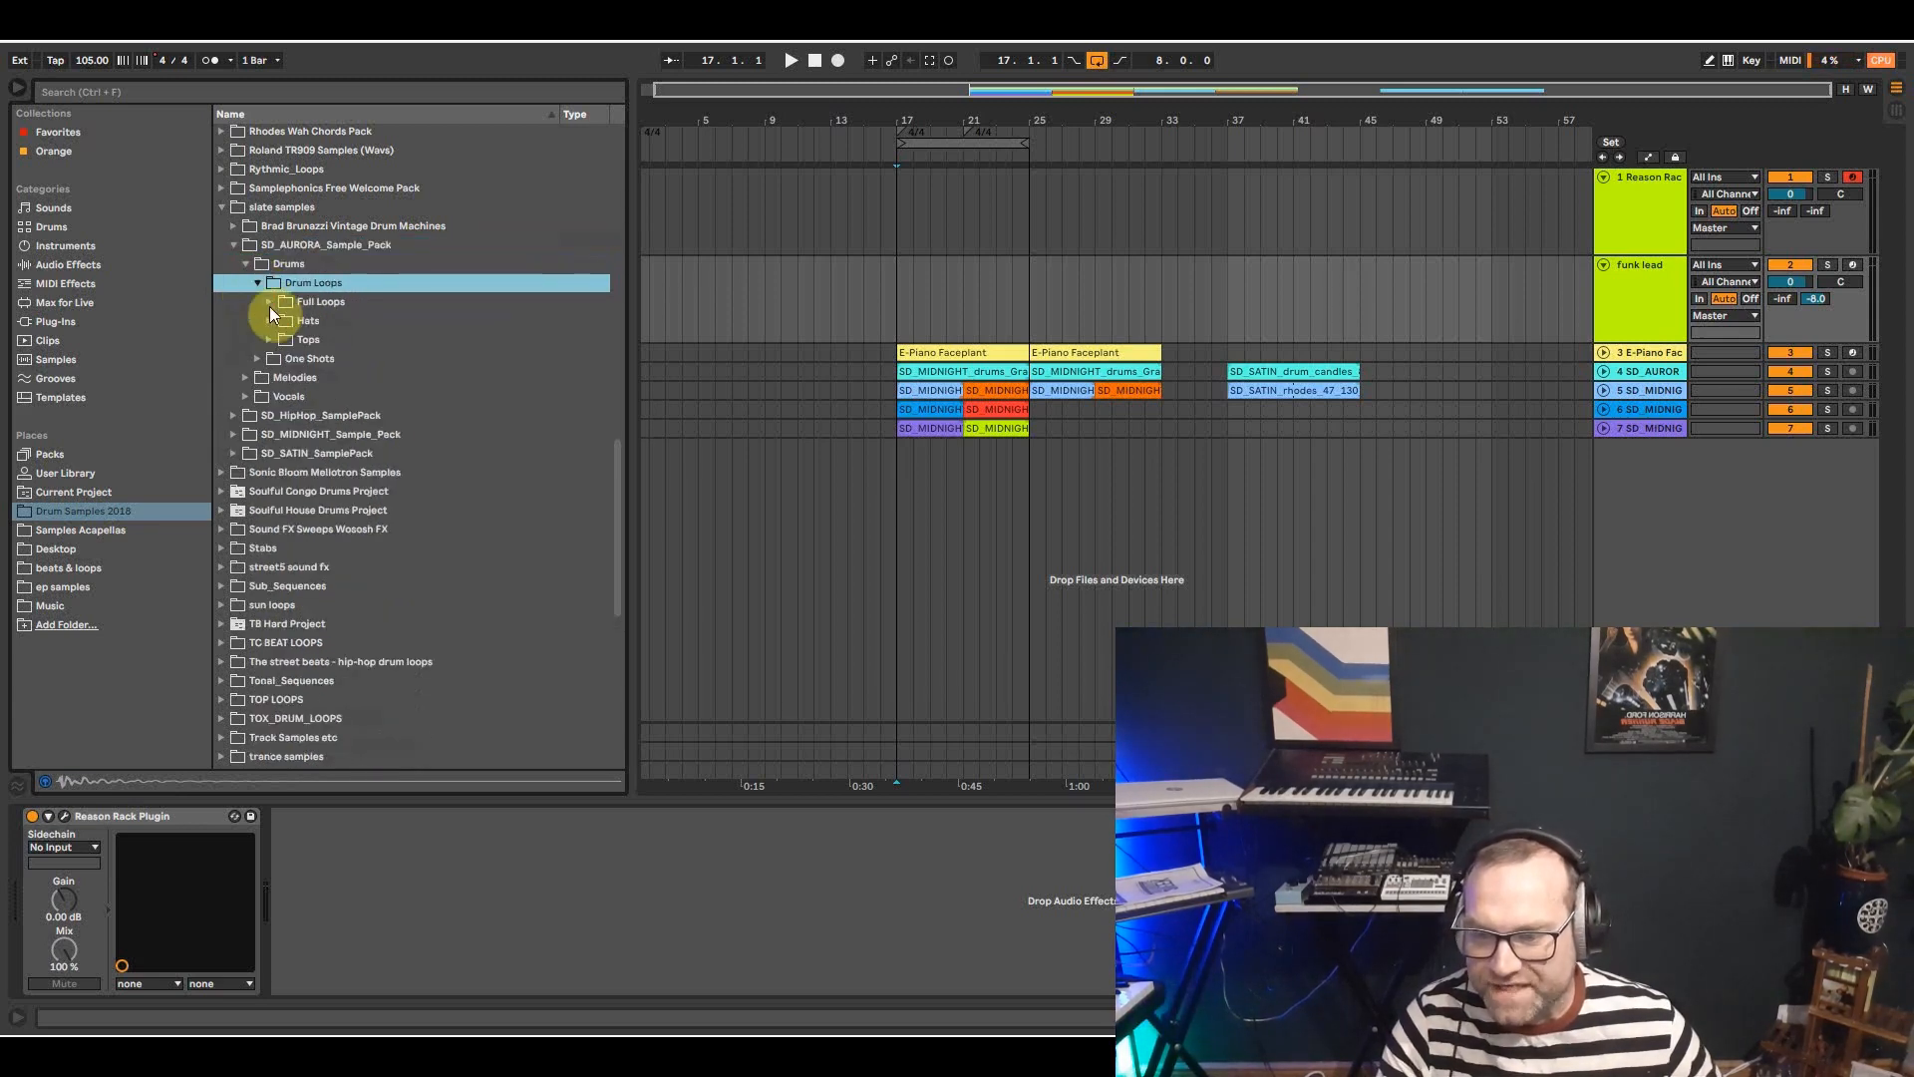
pyautogui.click(270, 301)
pyautogui.click(343, 376)
pyautogui.click(413, 592)
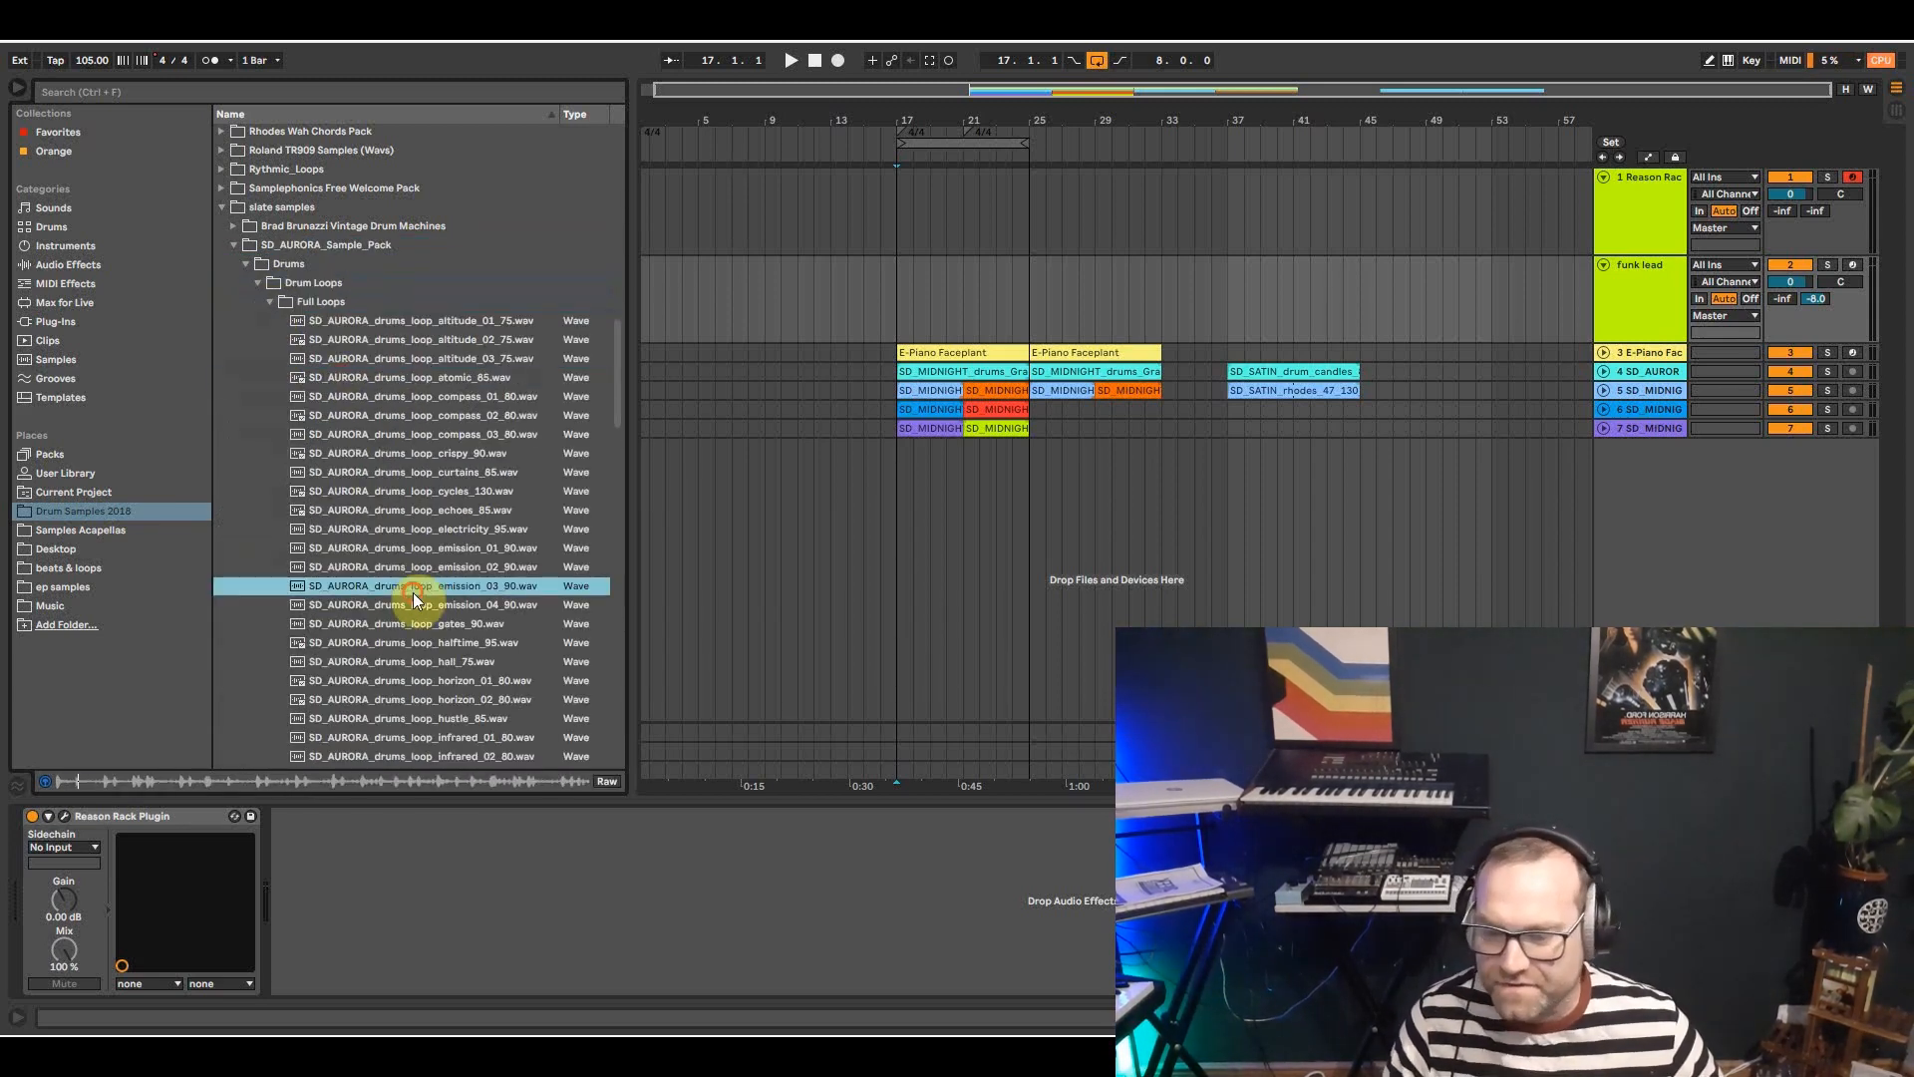
pyautogui.click(409, 513)
pyautogui.click(403, 680)
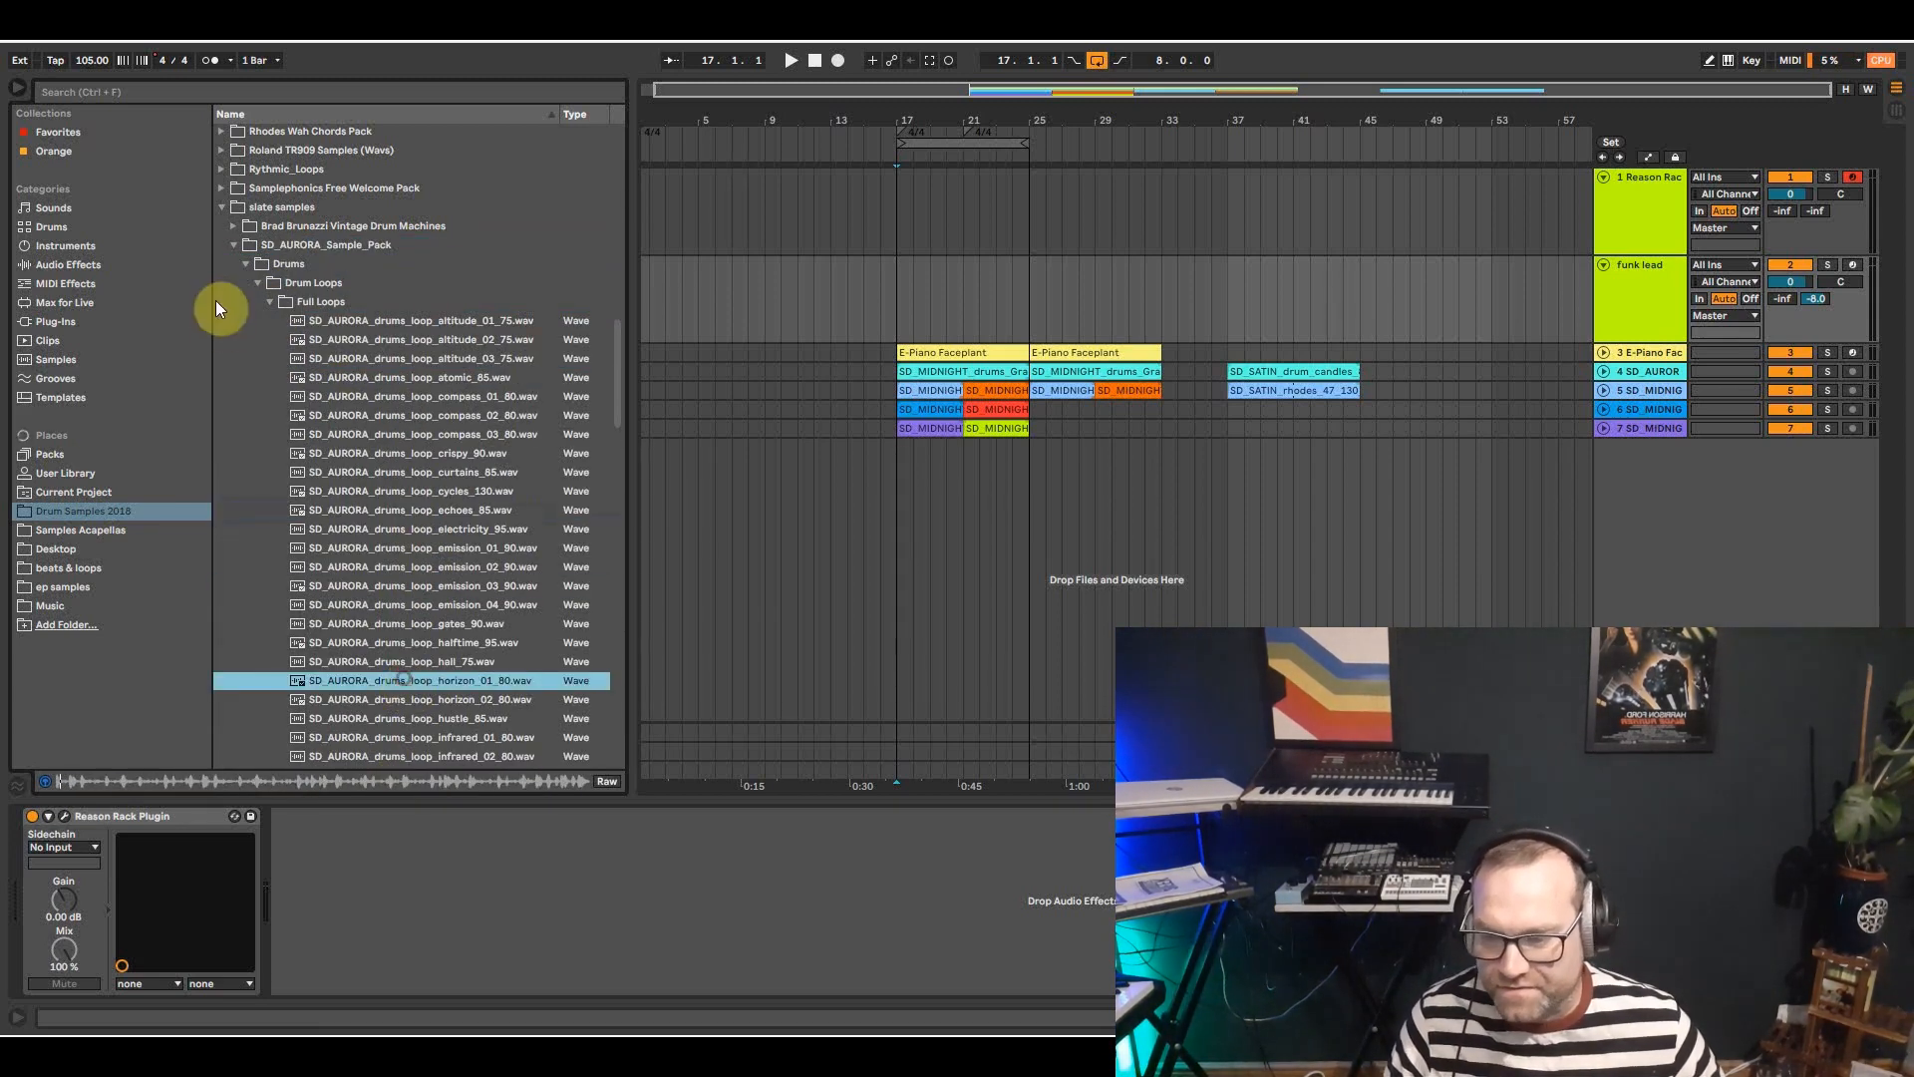
pyautogui.click(268, 302)
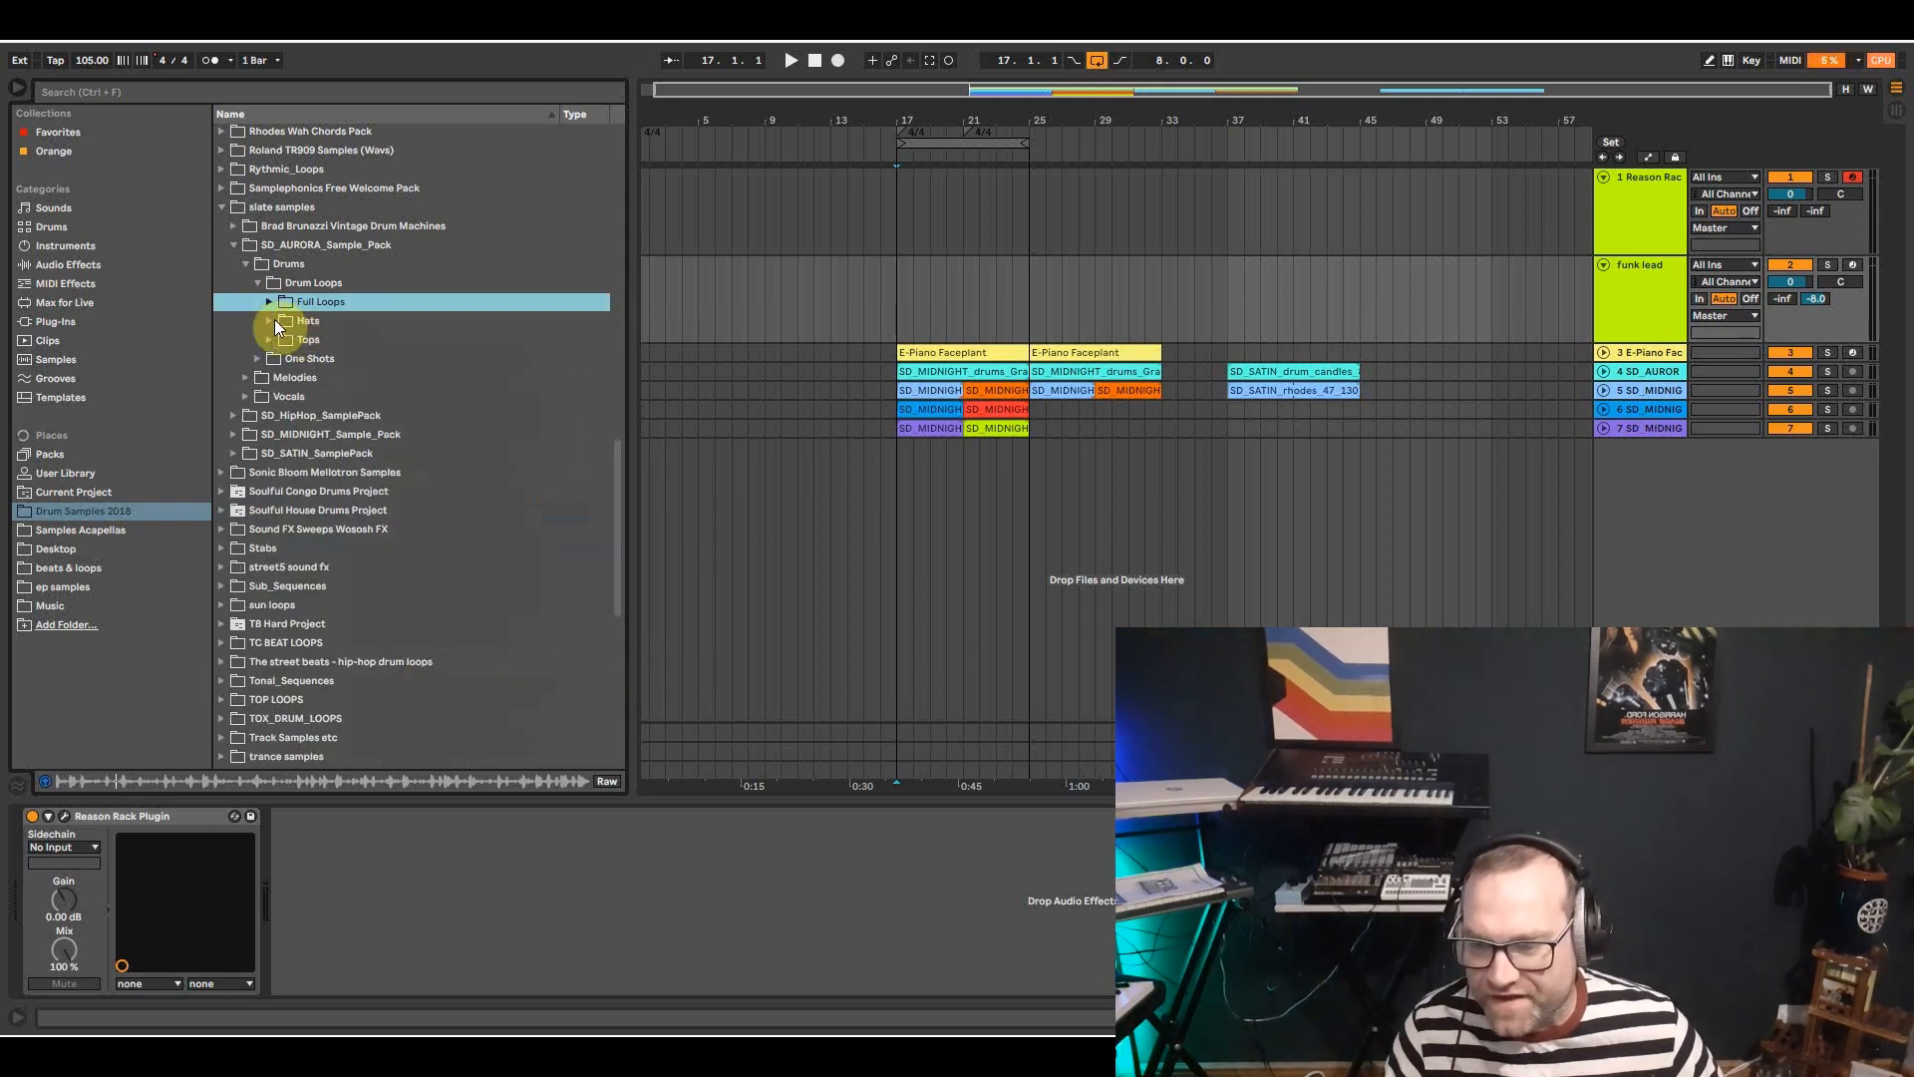
# Audition Aurora top loops including compass_80, magnet_90 and reach_90, and collapse the pack's Drums folder.
pyautogui.click(267, 333)
pyautogui.click(300, 376)
pyautogui.click(364, 509)
pyautogui.click(399, 623)
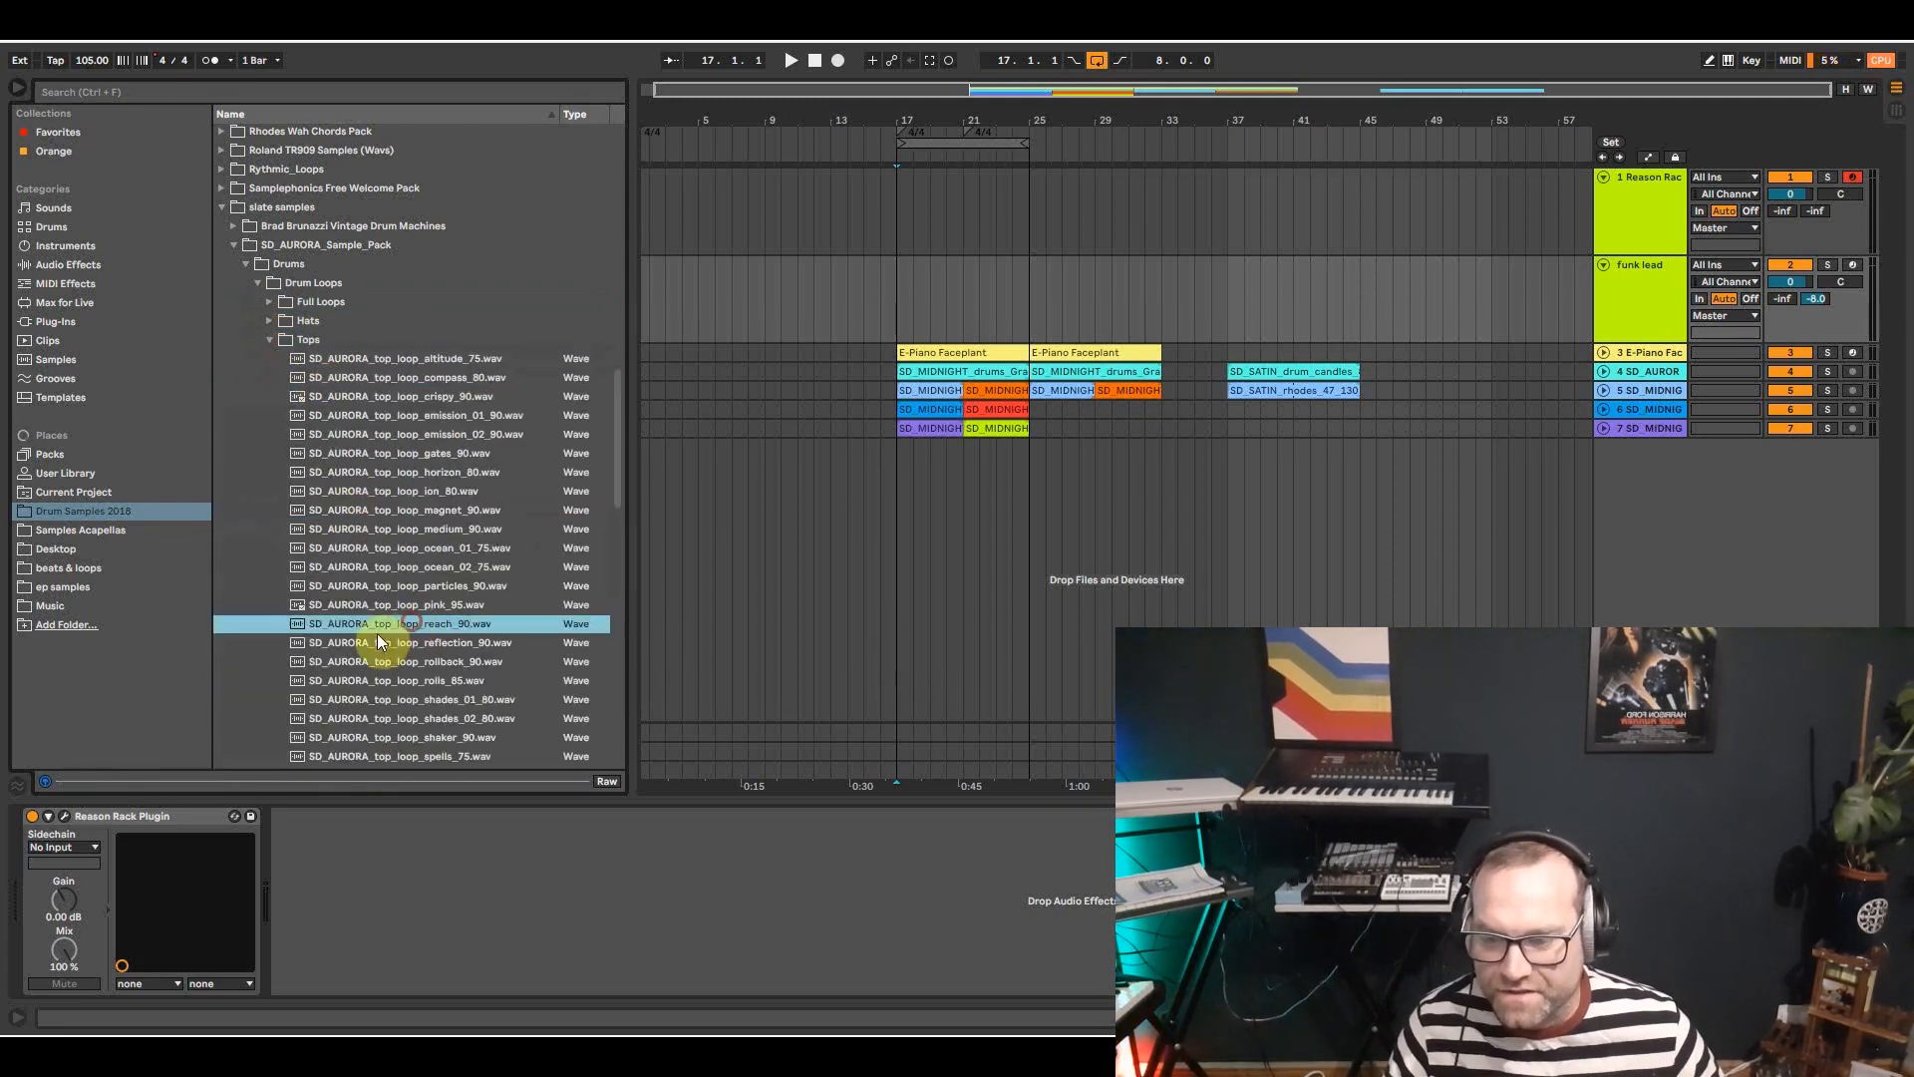
pyautogui.click(269, 339)
pyautogui.click(311, 320)
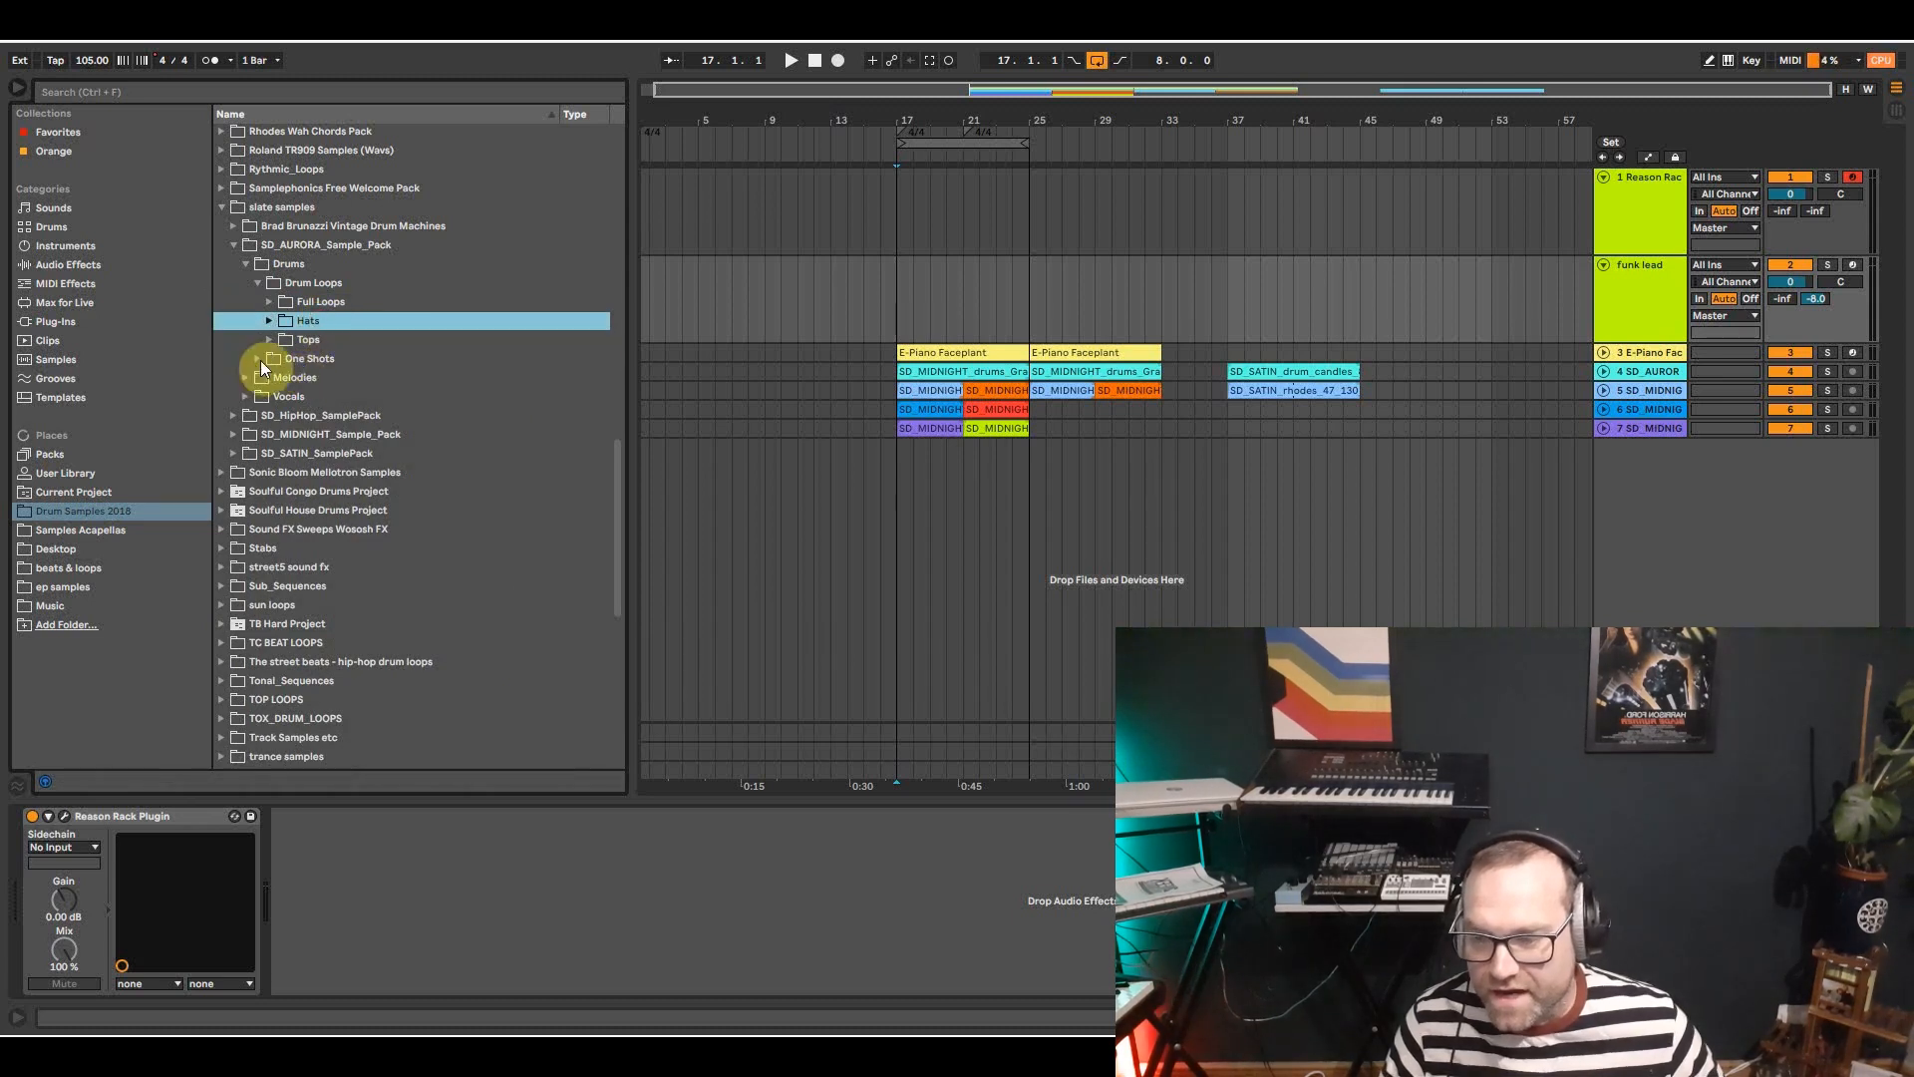
pyautogui.click(260, 359)
pyautogui.click(257, 284)
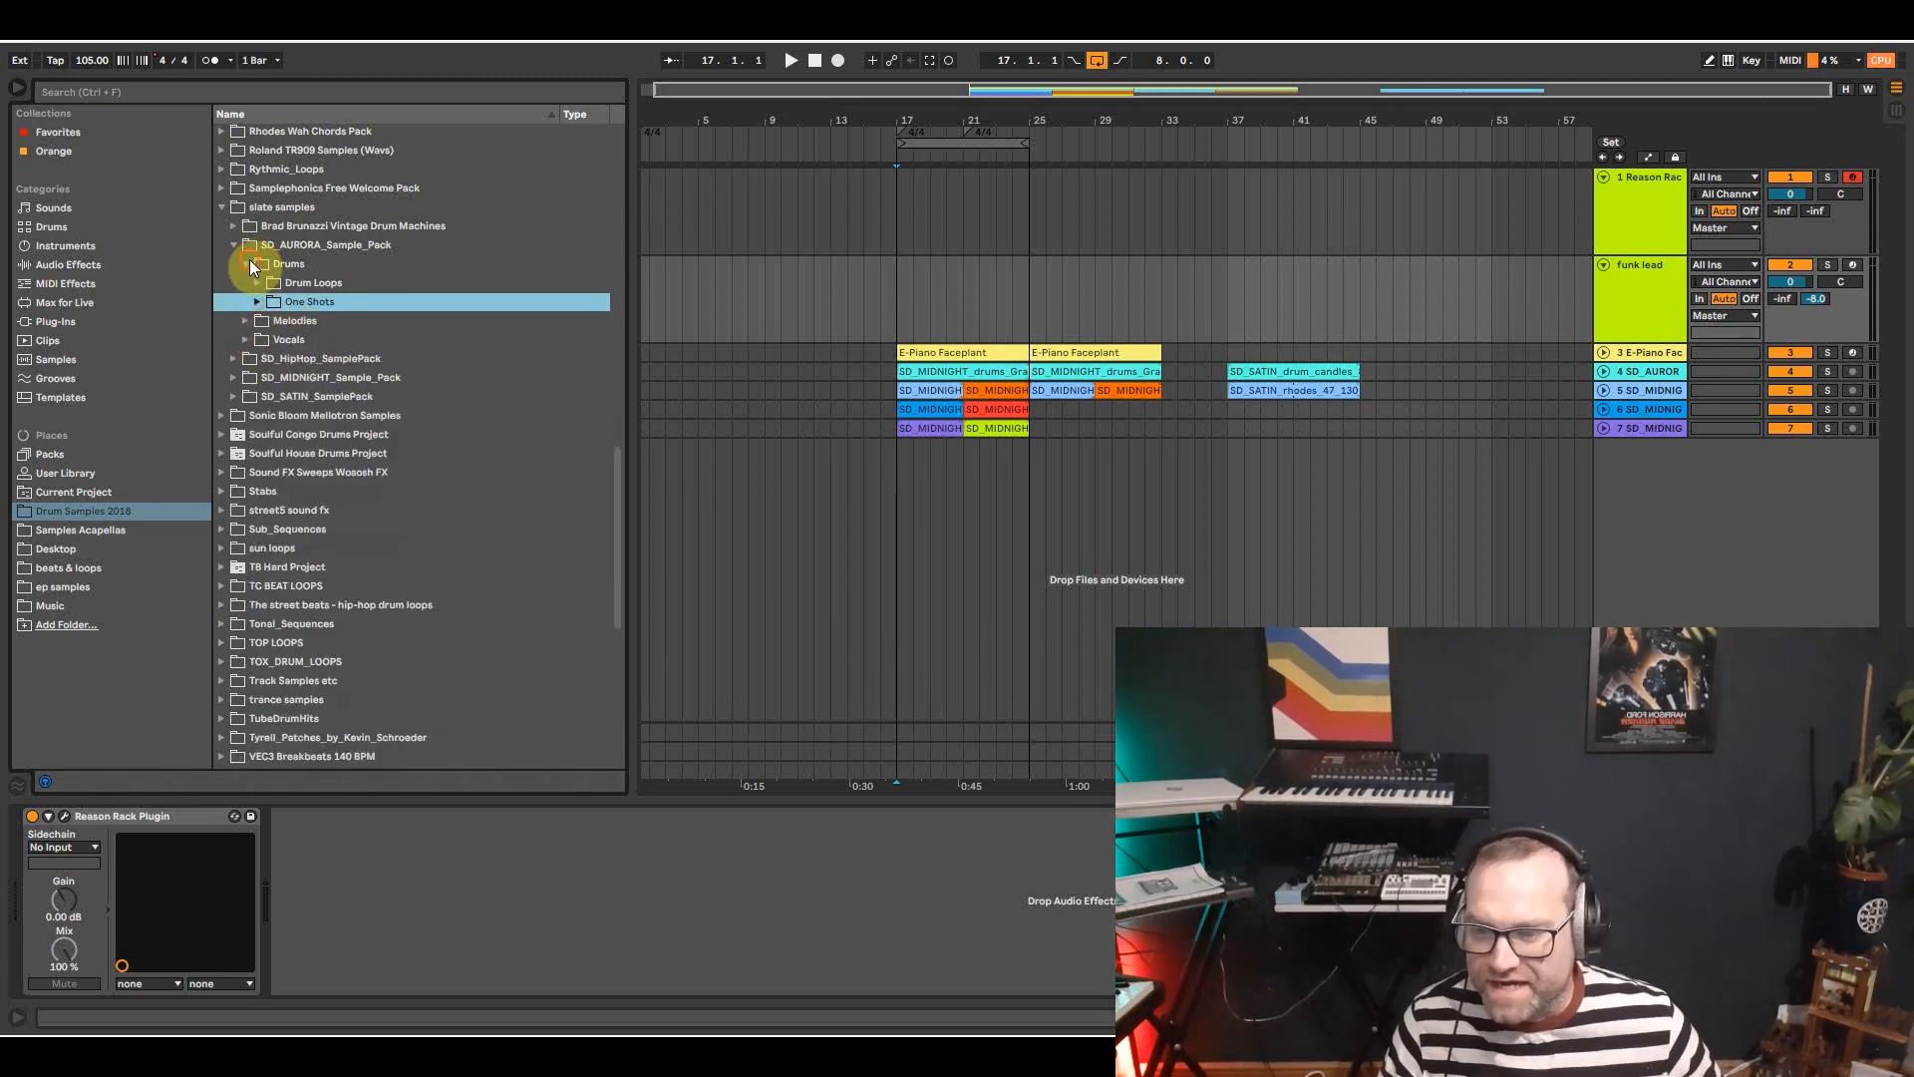
pyautogui.click(249, 262)
# Audition the Aurora atmosphere loops turku_70_Fm and lund_95_E from the Tonal Loops folder under Melodies.
pyautogui.click(243, 282)
pyautogui.click(259, 300)
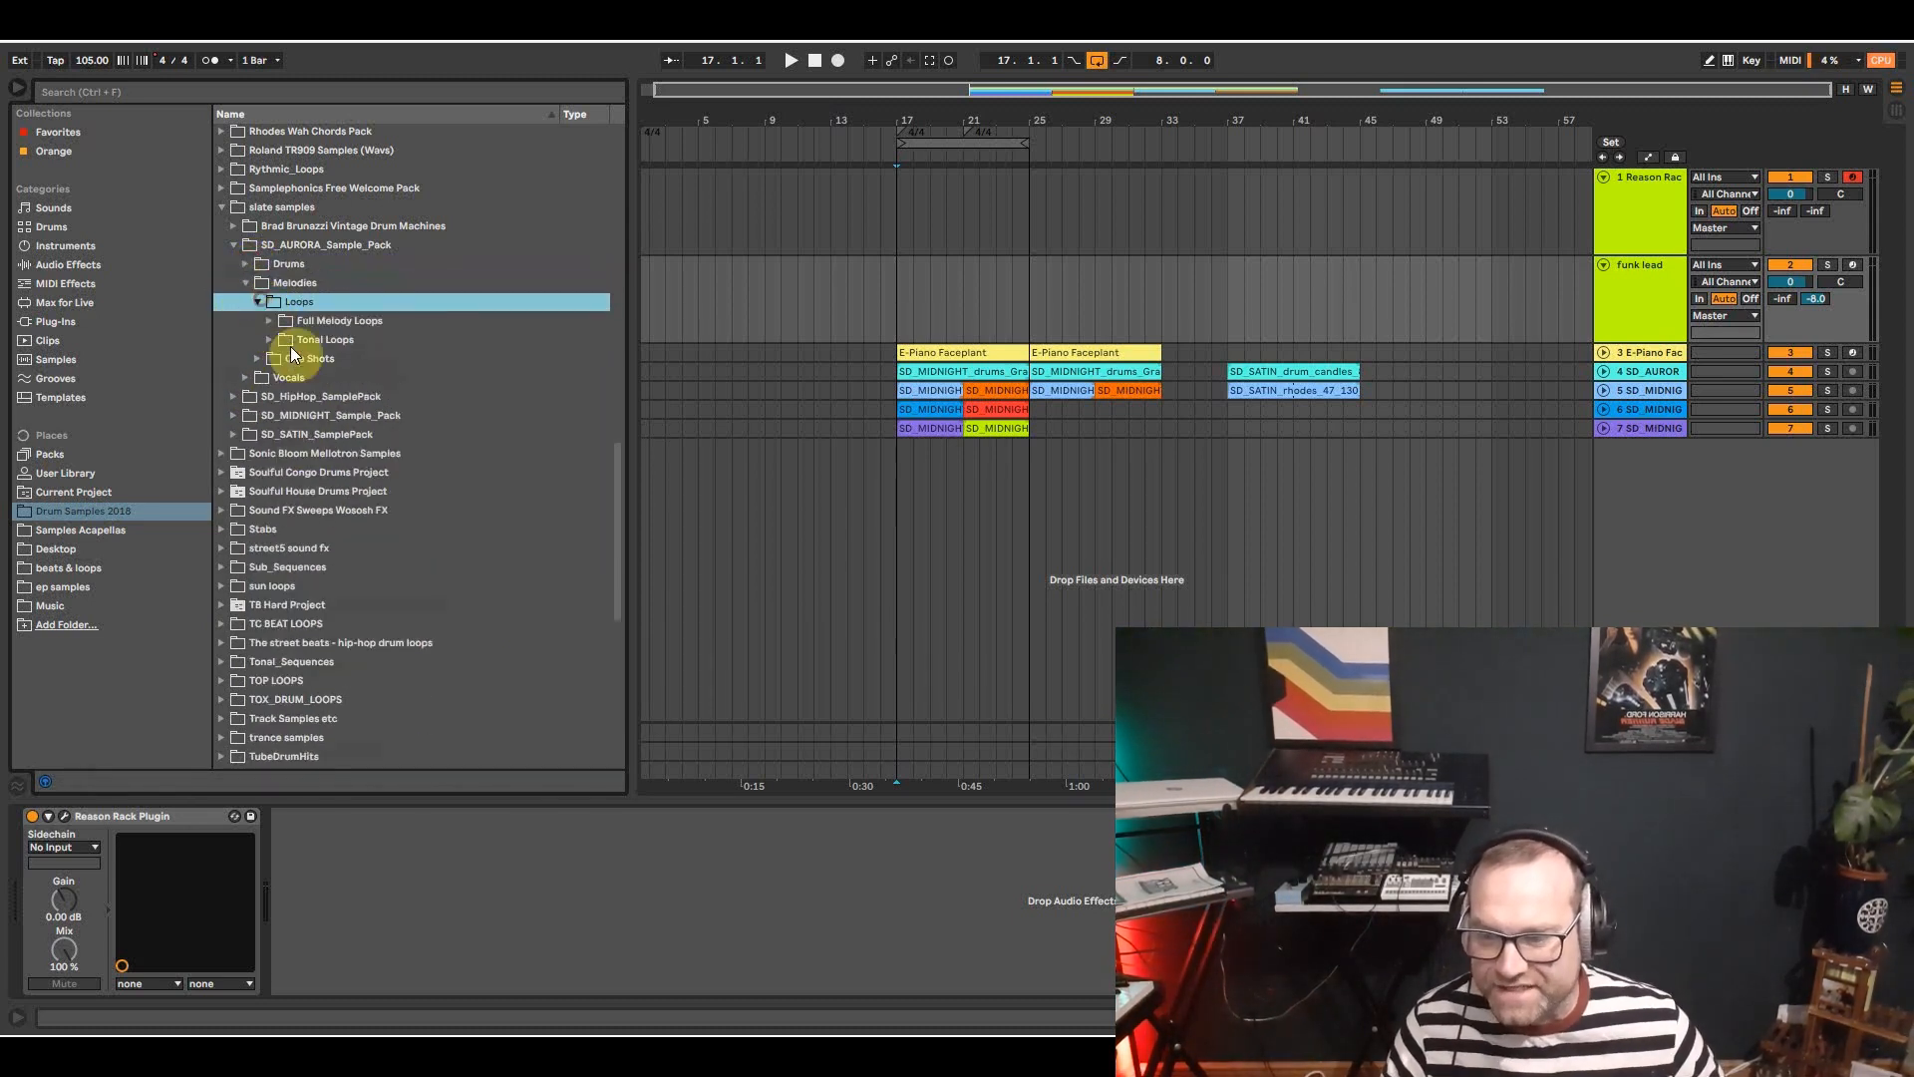
pyautogui.click(271, 340)
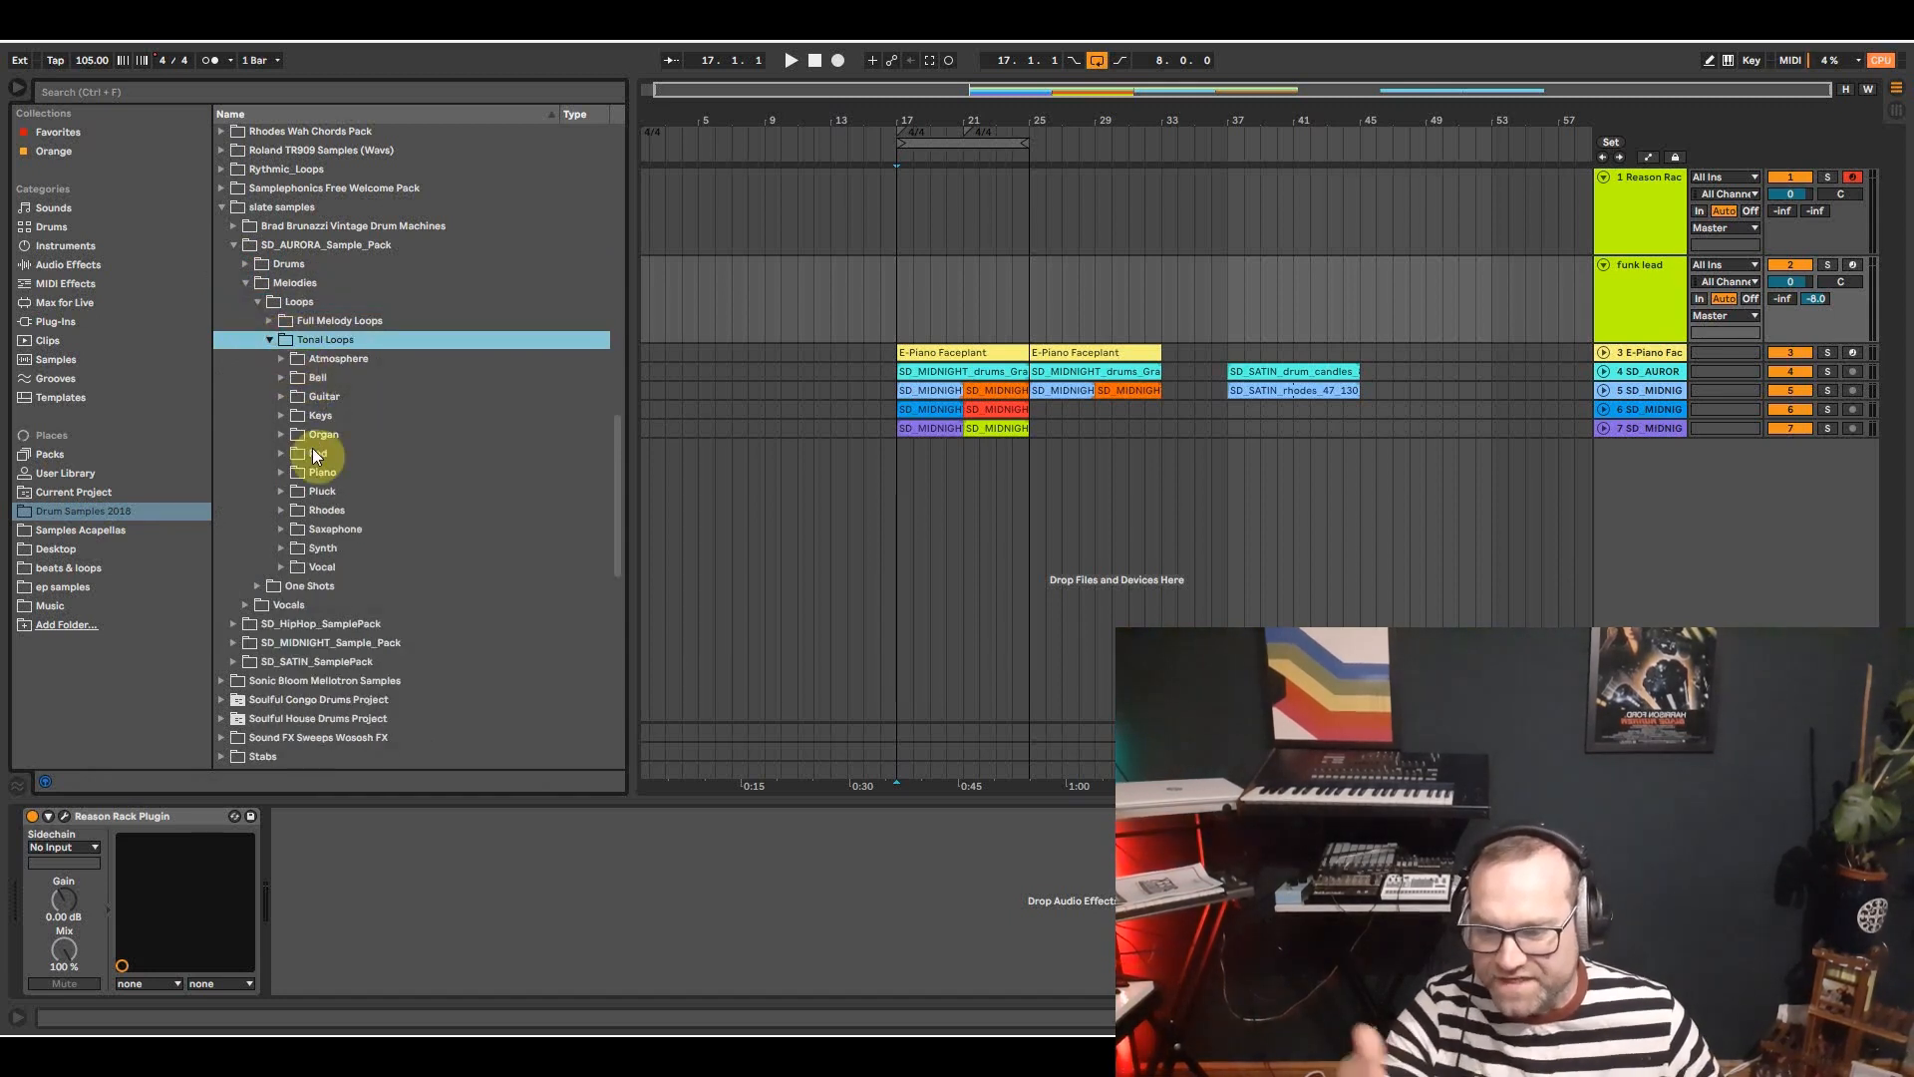
pyautogui.click(282, 361)
pyautogui.click(331, 395)
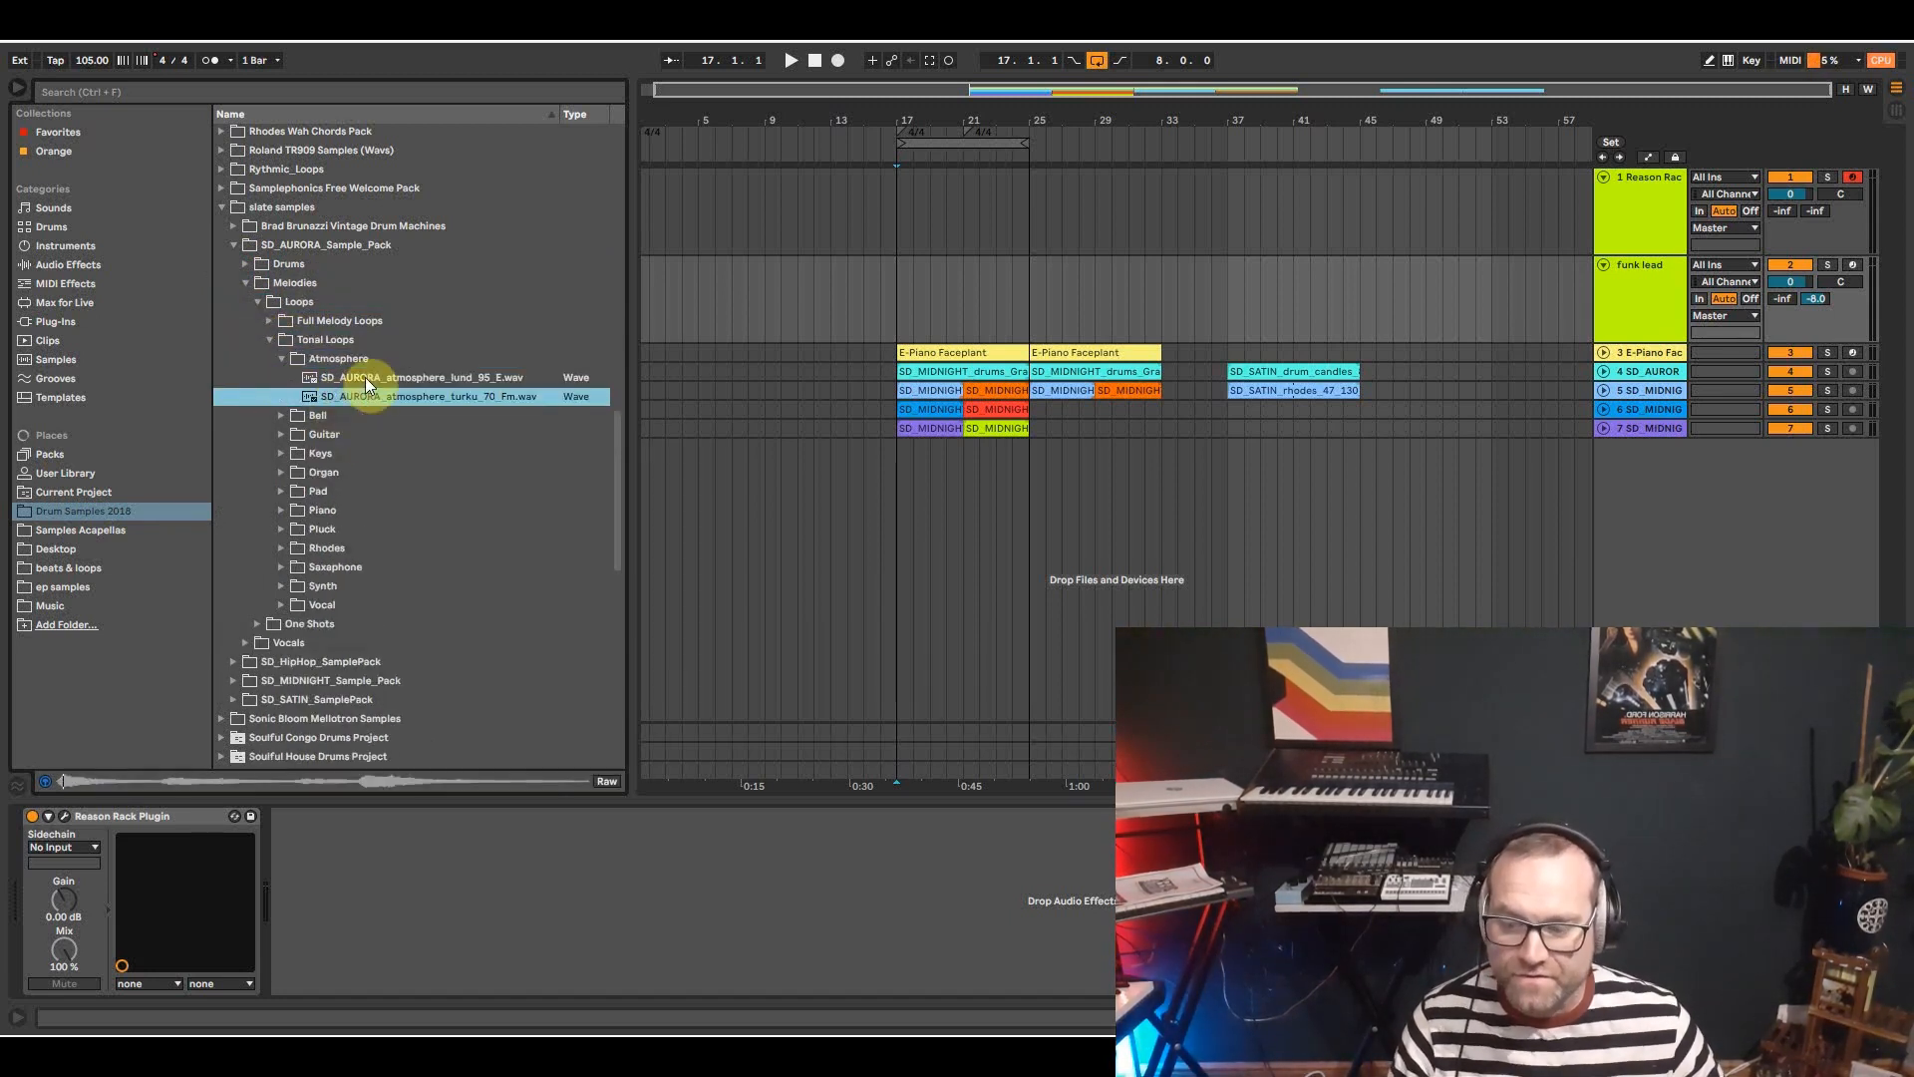
pyautogui.click(365, 377)
pyautogui.click(282, 356)
# Audition the Aurora bell loops oslo_72_F and kola_90_D from the Tonal Loops folder.
pyautogui.click(283, 378)
pyautogui.click(332, 432)
pyautogui.click(337, 415)
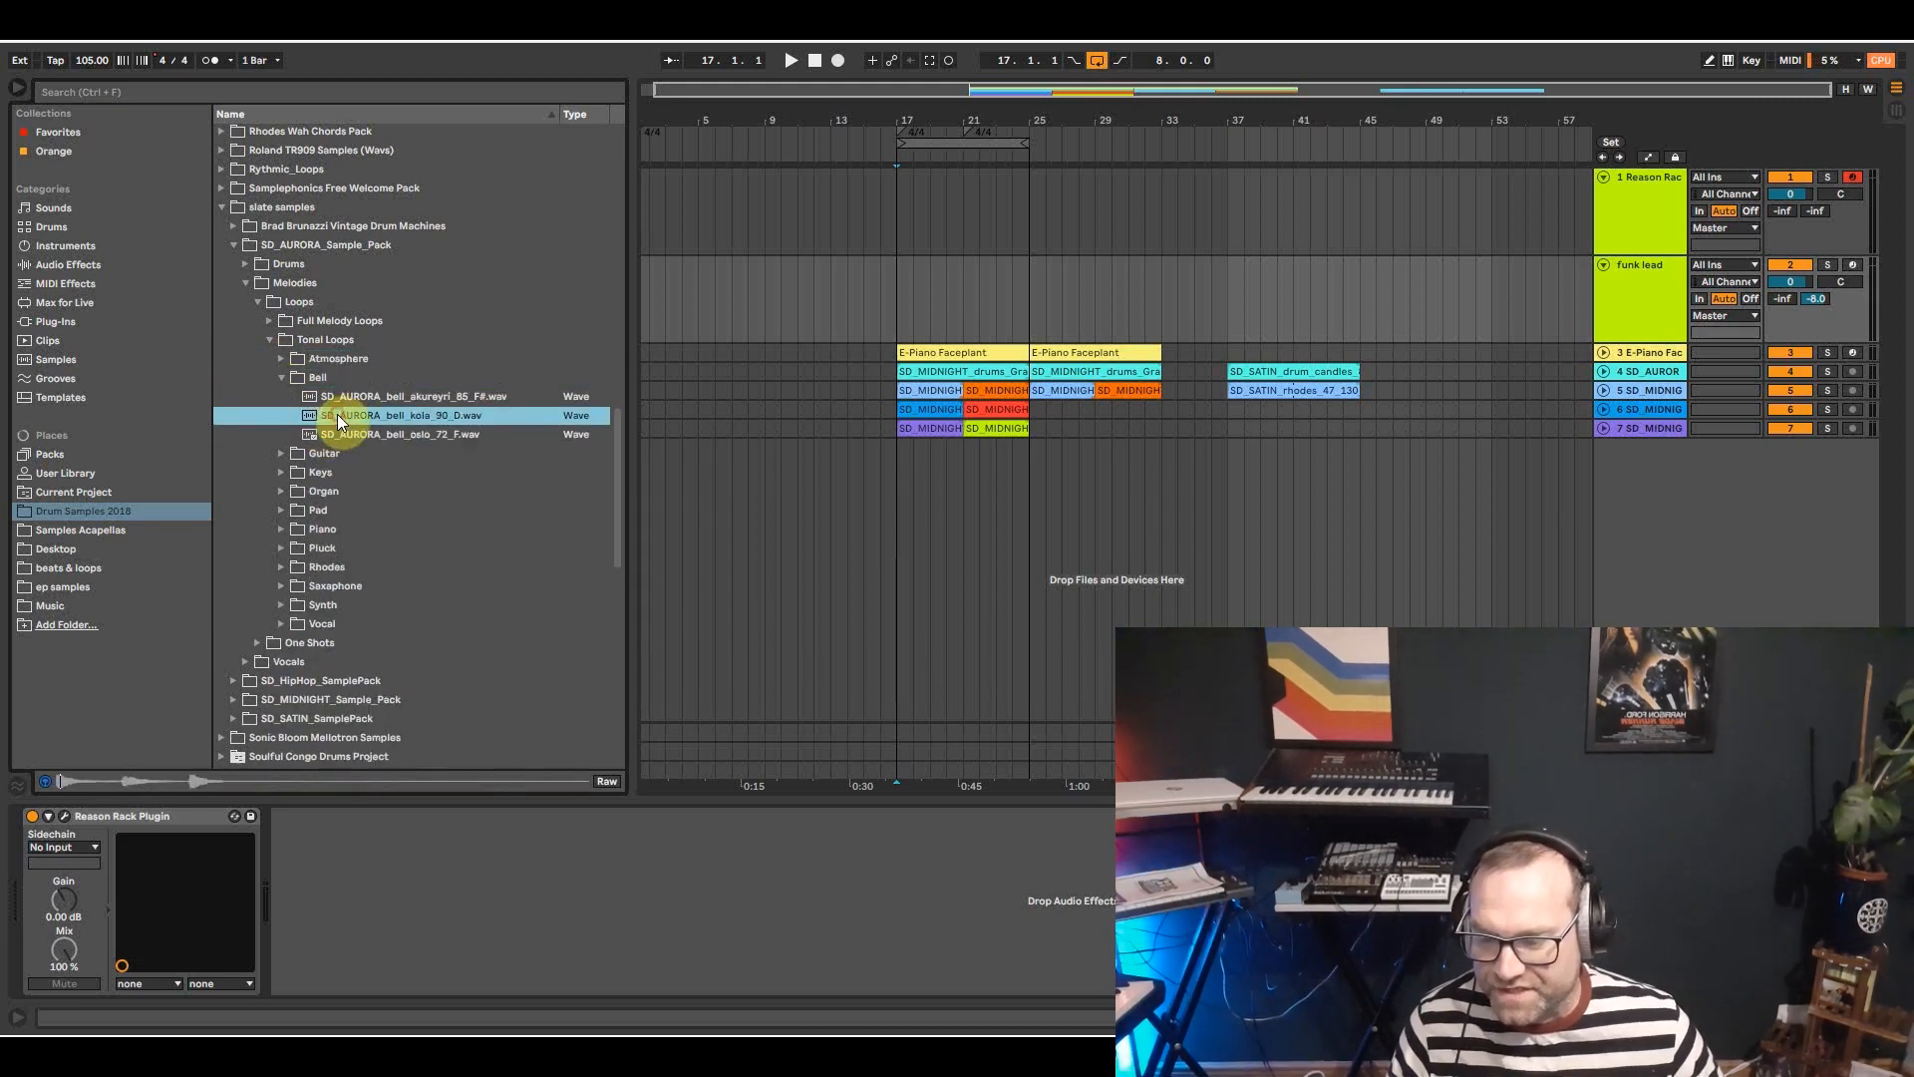
pyautogui.click(285, 376)
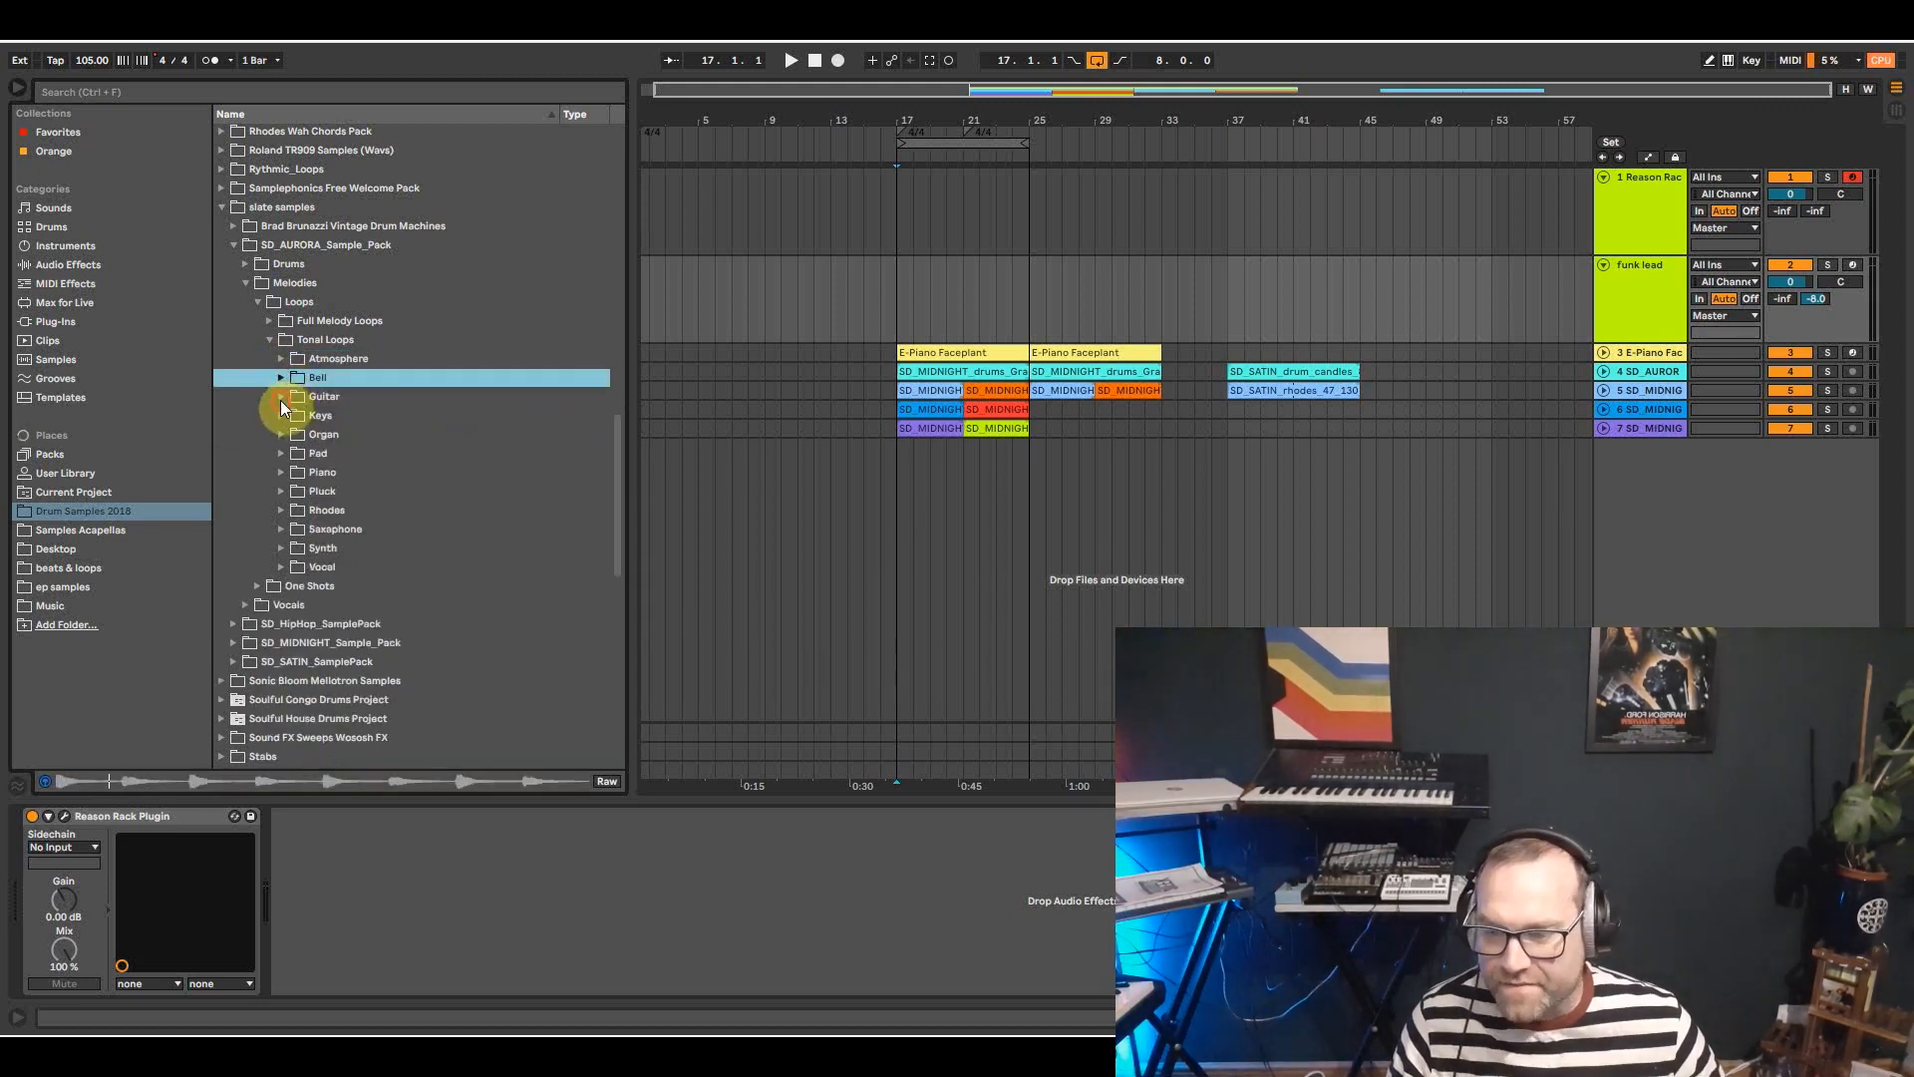
# Audition two Aurora guitar loops, including drammen_80_F, and collapse the Guitar and melodic Loops folders.
pyautogui.click(281, 396)
pyautogui.click(329, 434)
pyautogui.click(357, 415)
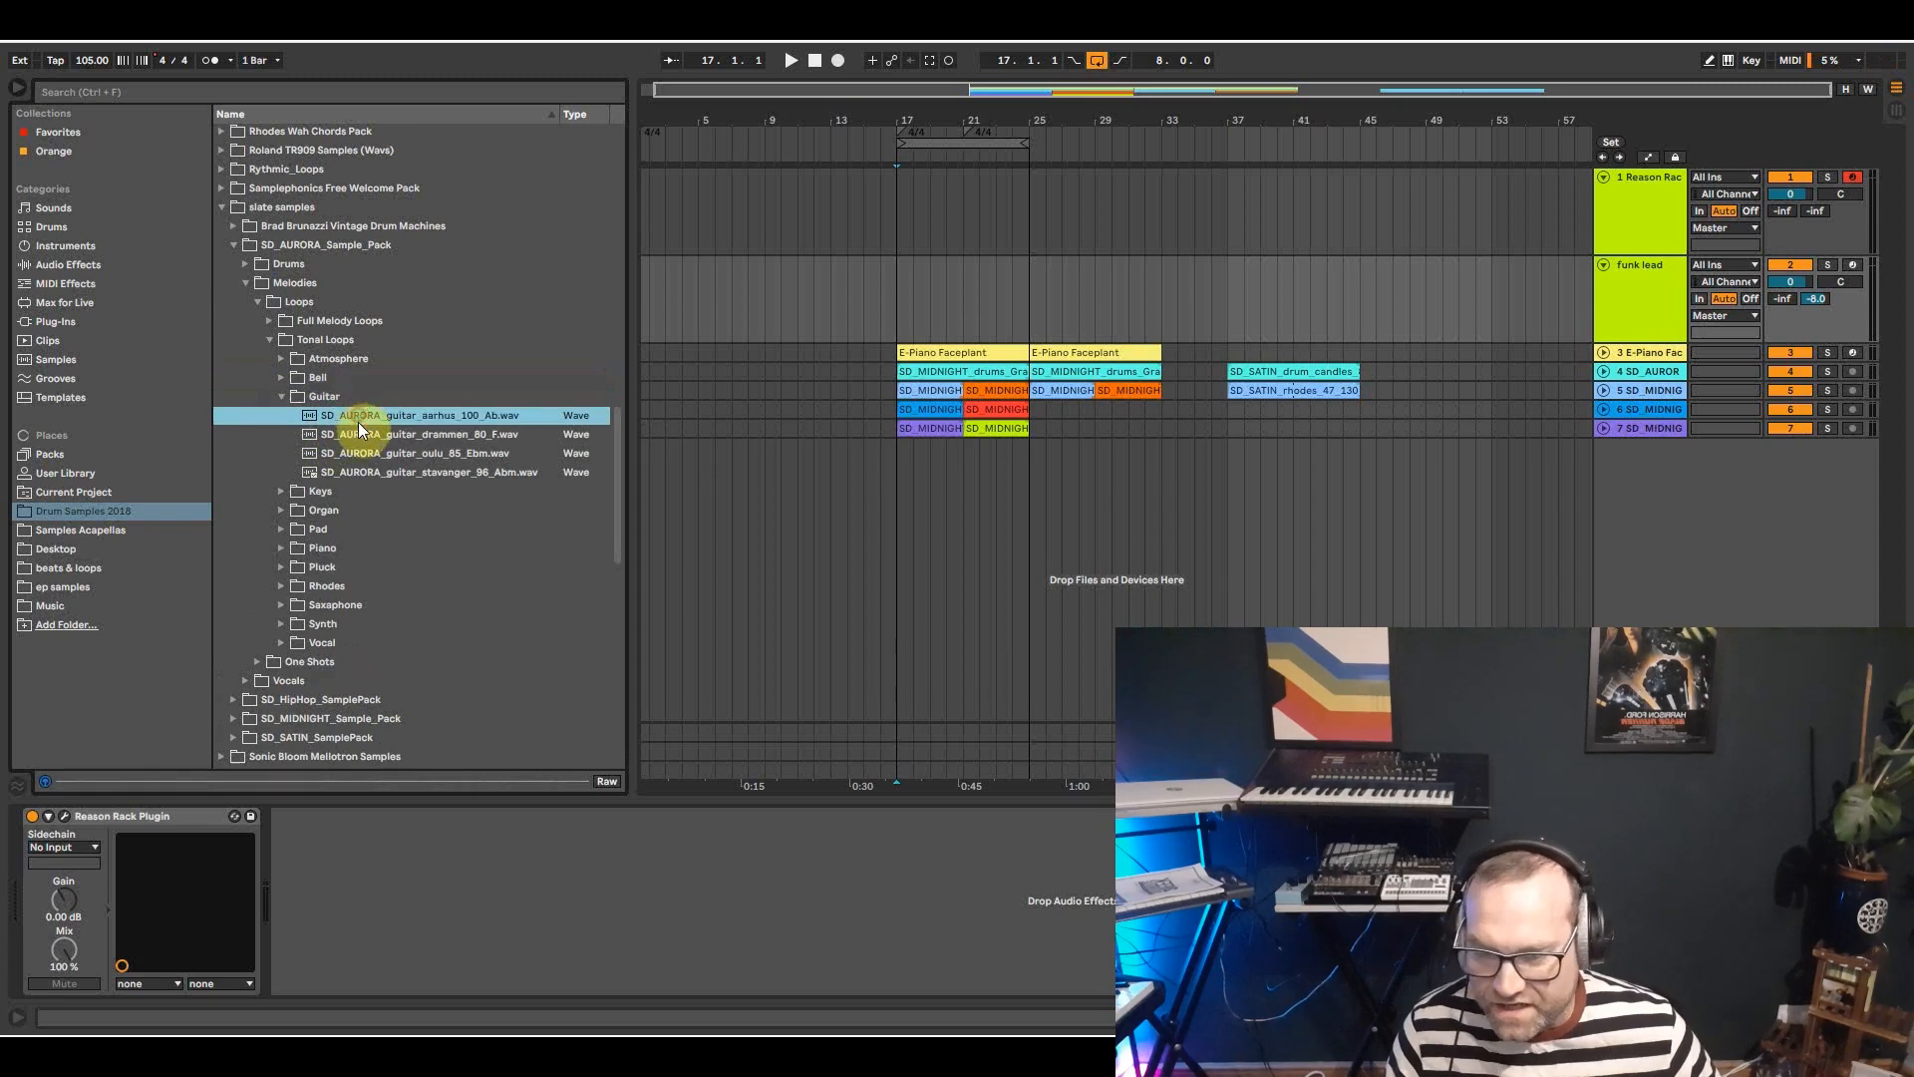
pyautogui.click(281, 396)
pyautogui.click(256, 302)
pyautogui.click(270, 284)
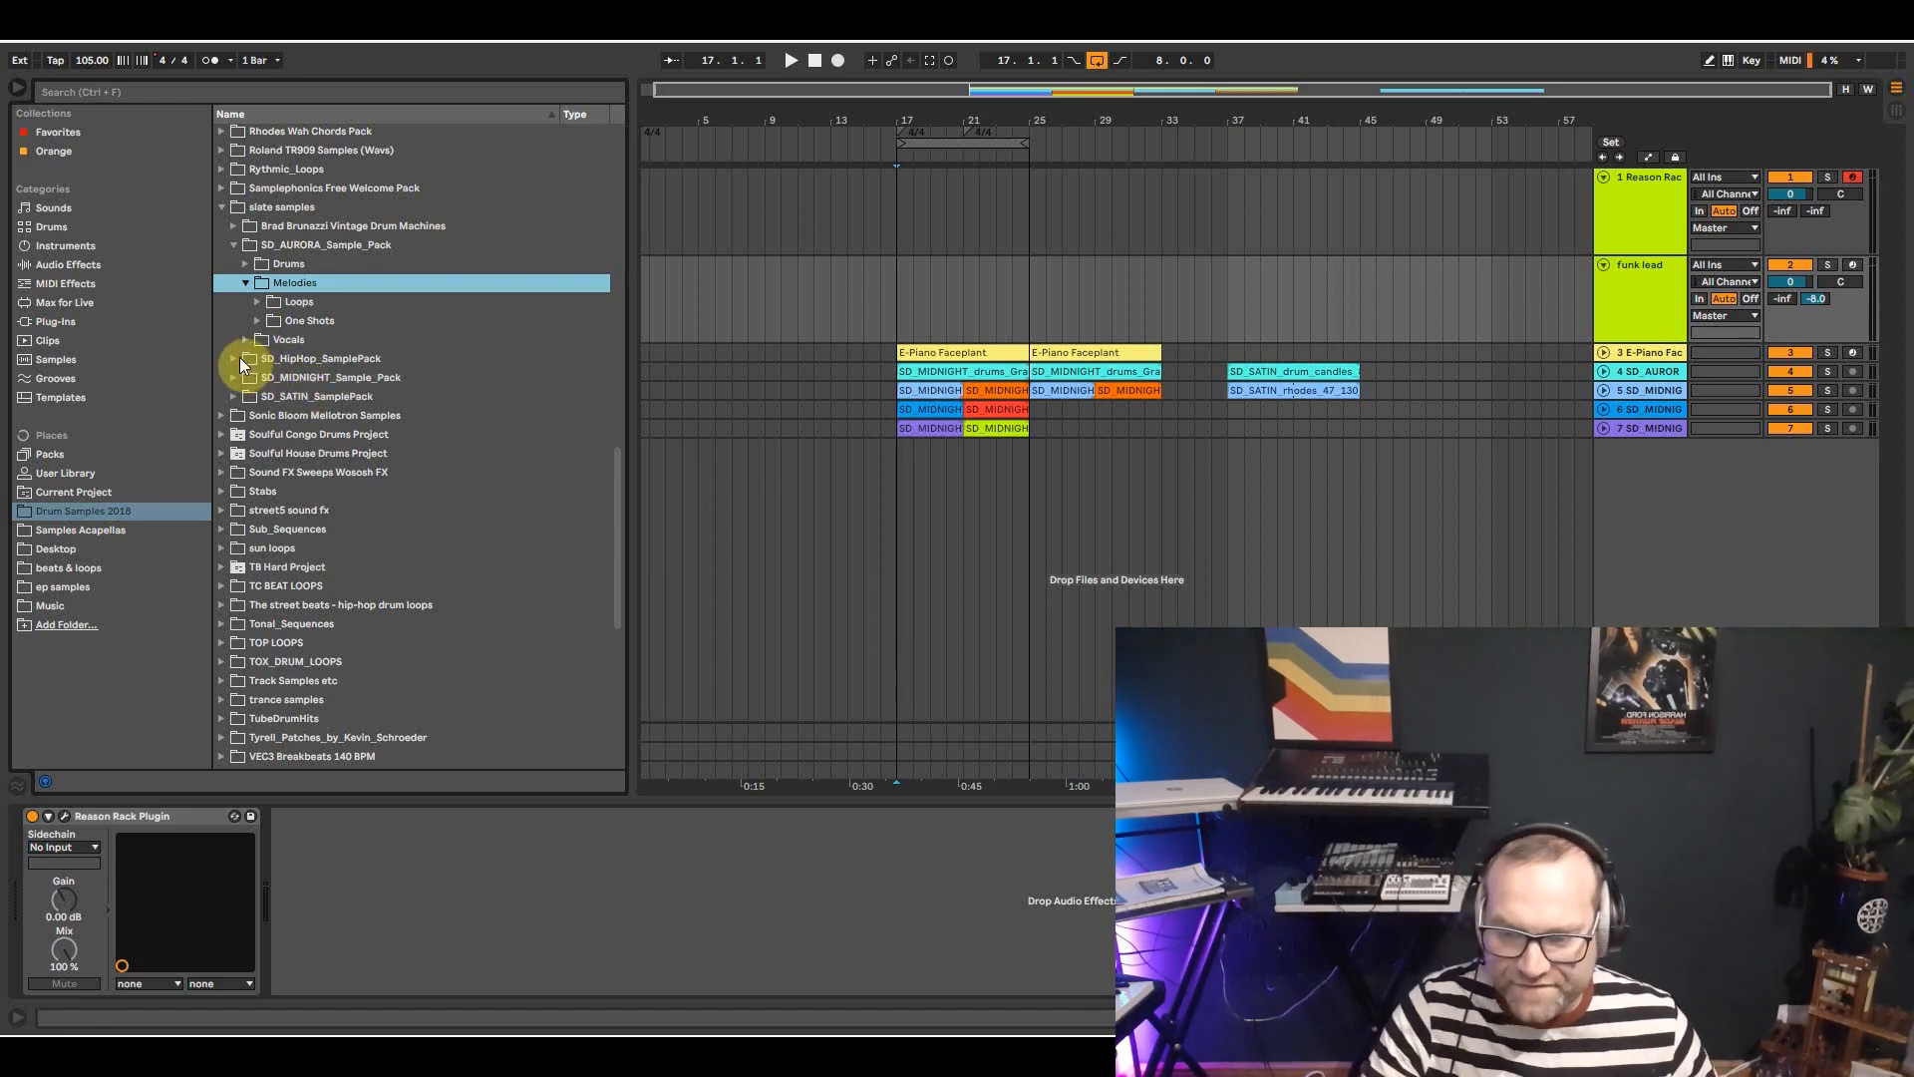
# Expand SD_MIDNIGHT_Sample_Pack, then solo track 4 and play its Midnight drum clip from bar 17.
pyautogui.click(321, 378)
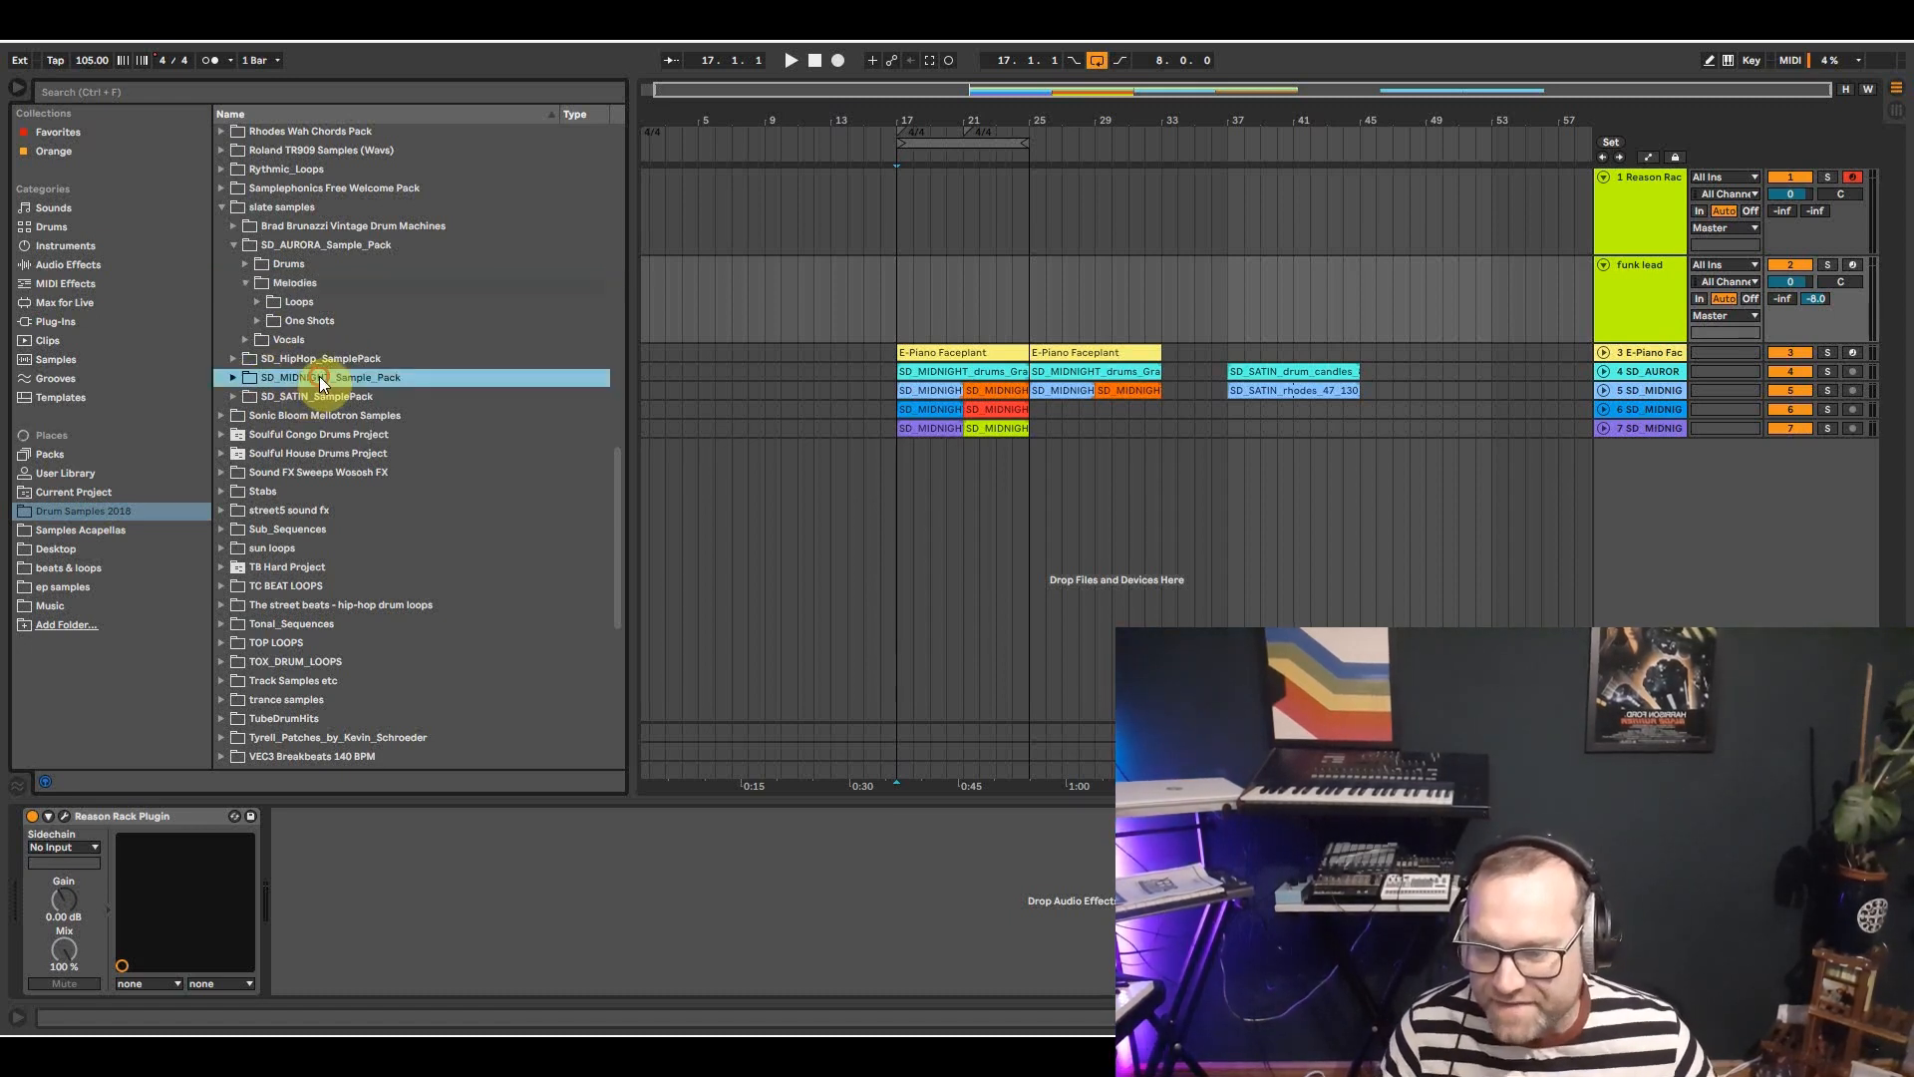
pyautogui.click(234, 379)
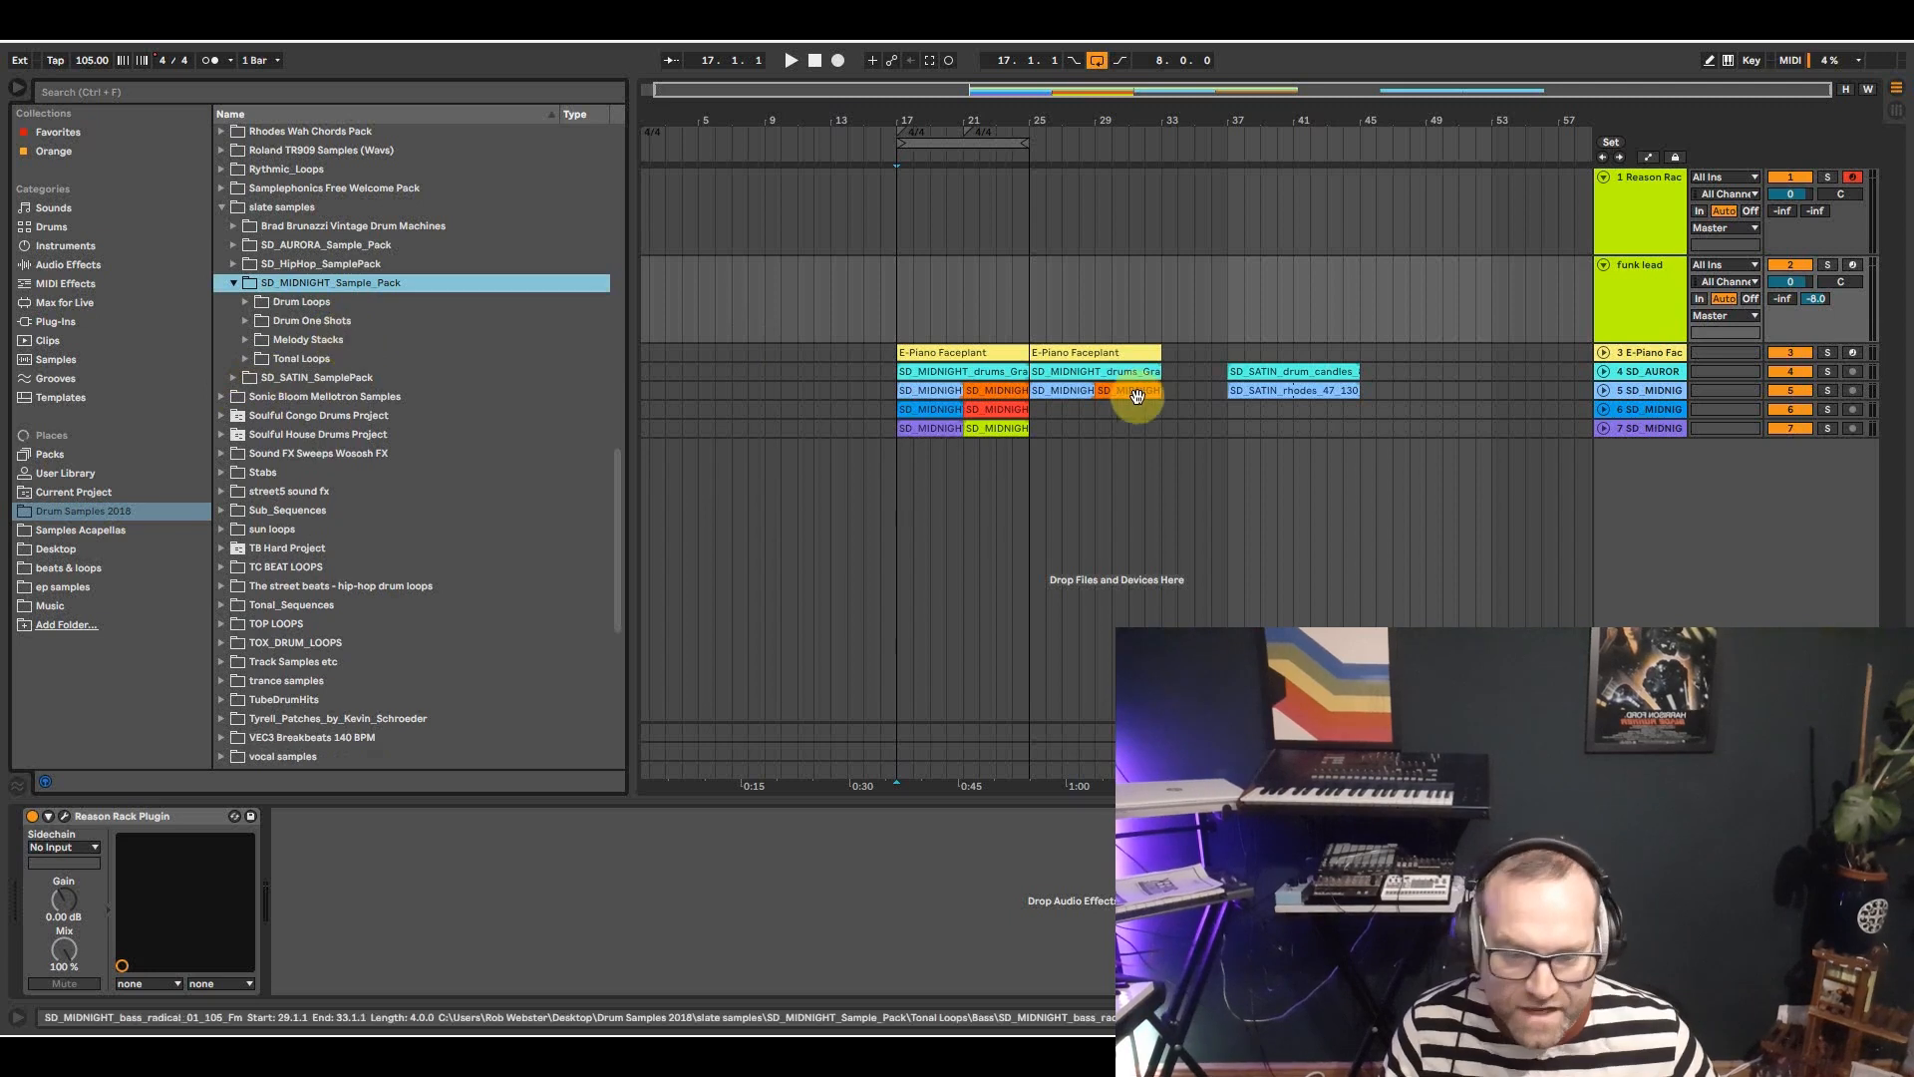
pyautogui.click(987, 369)
pyautogui.click(1828, 370)
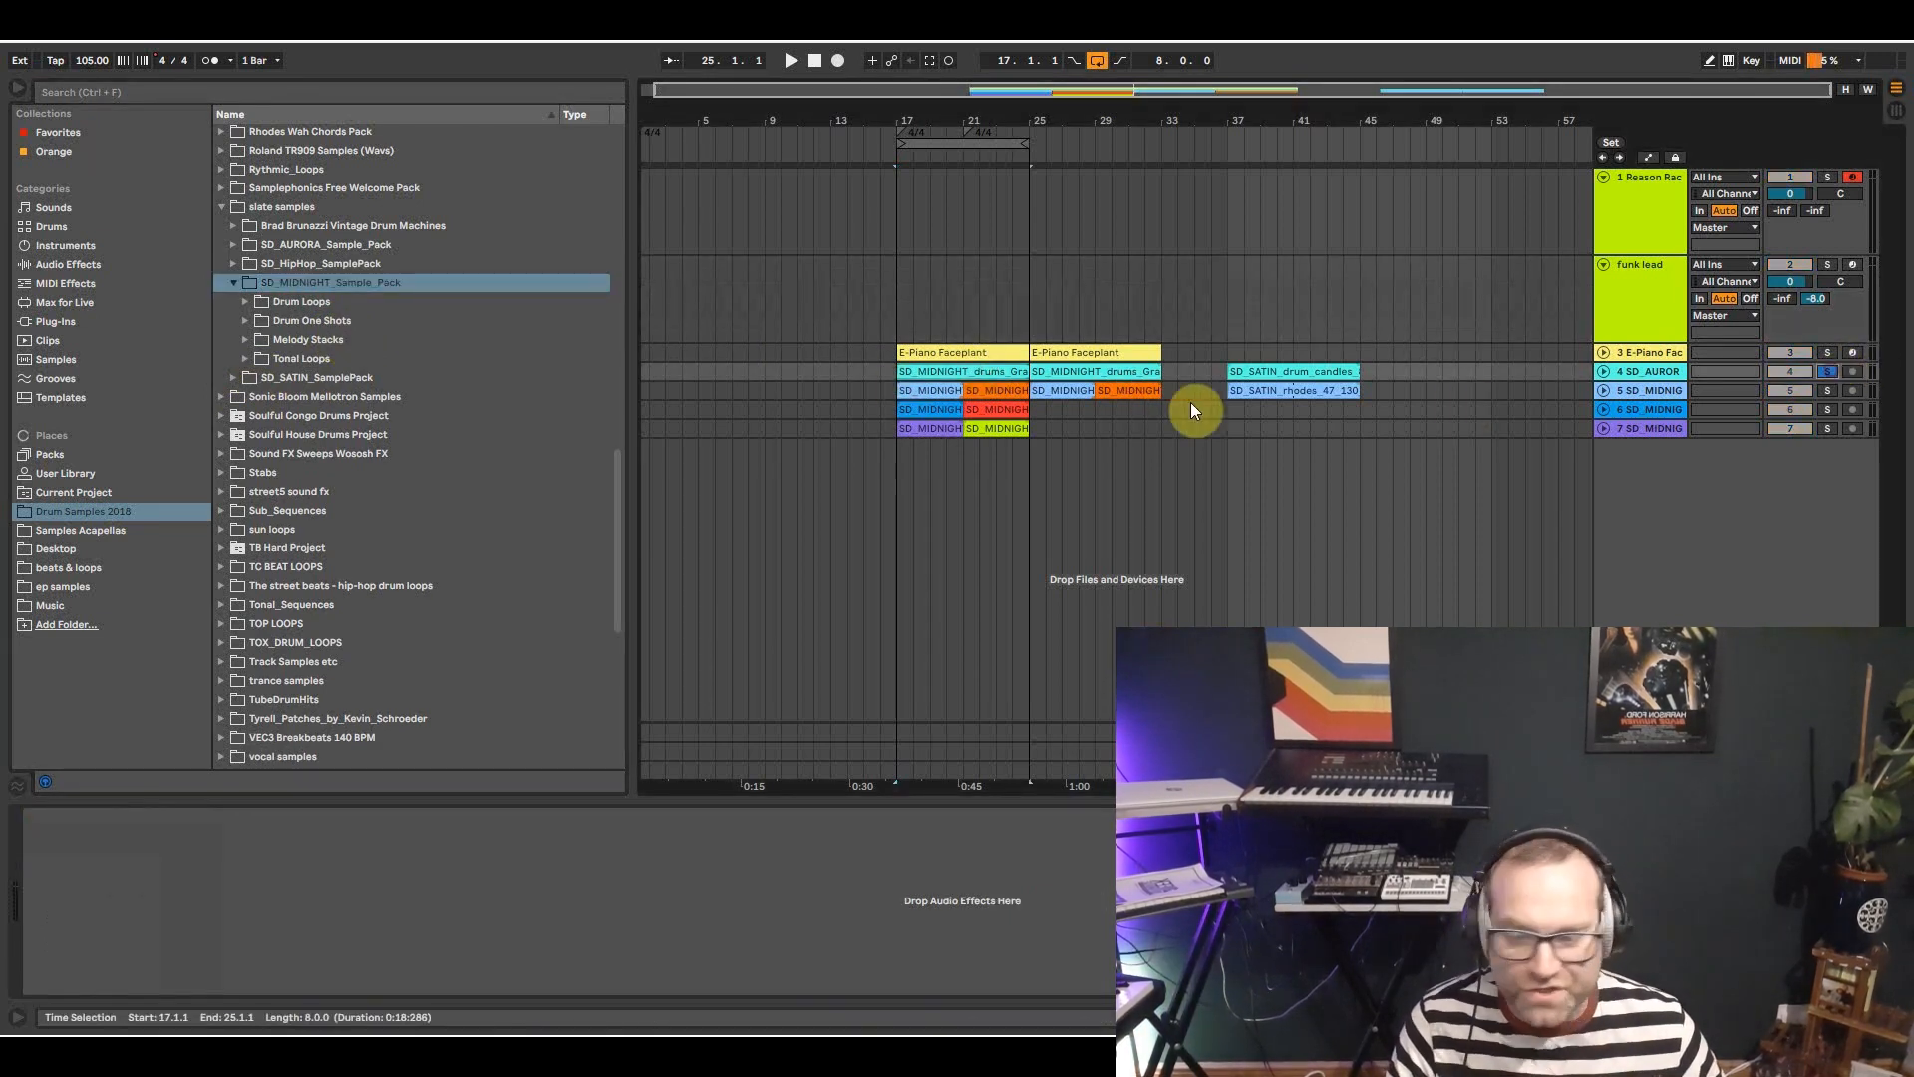
pyautogui.press('space')
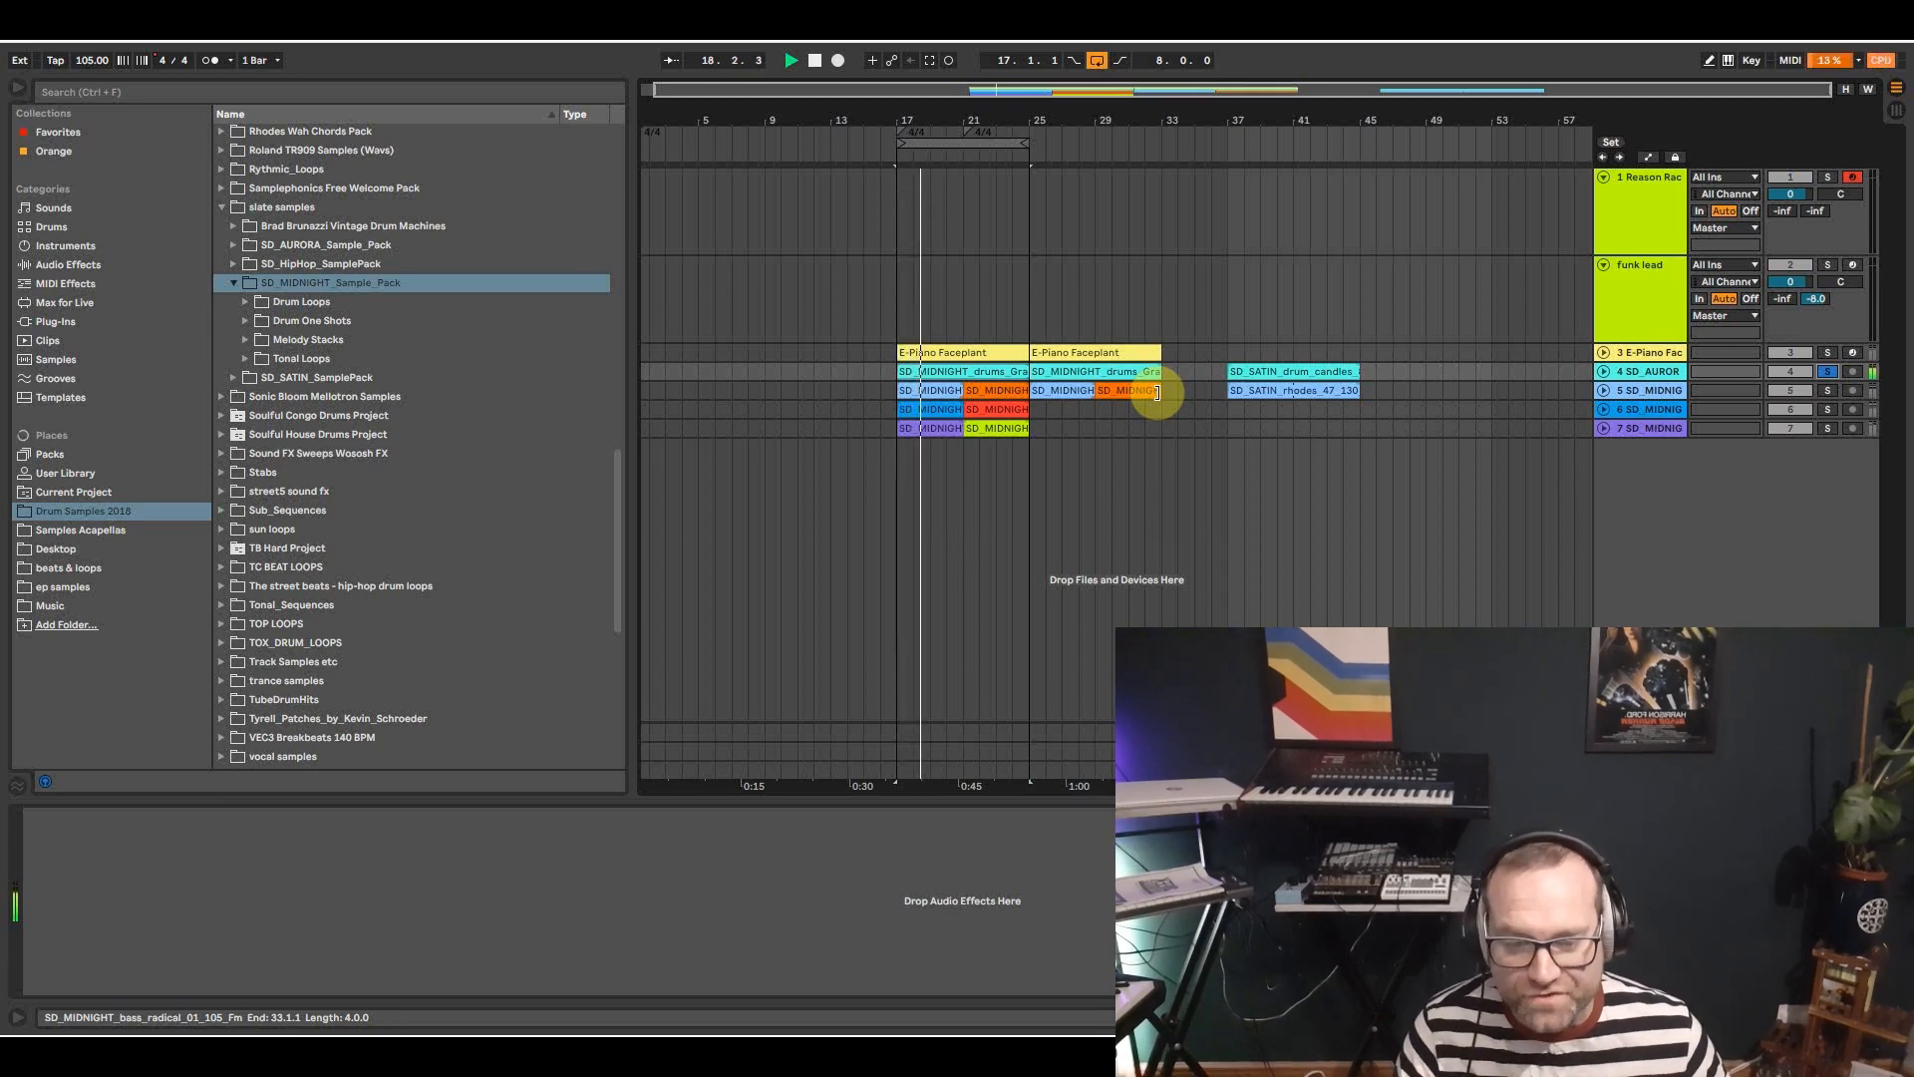
pyautogui.press('space')
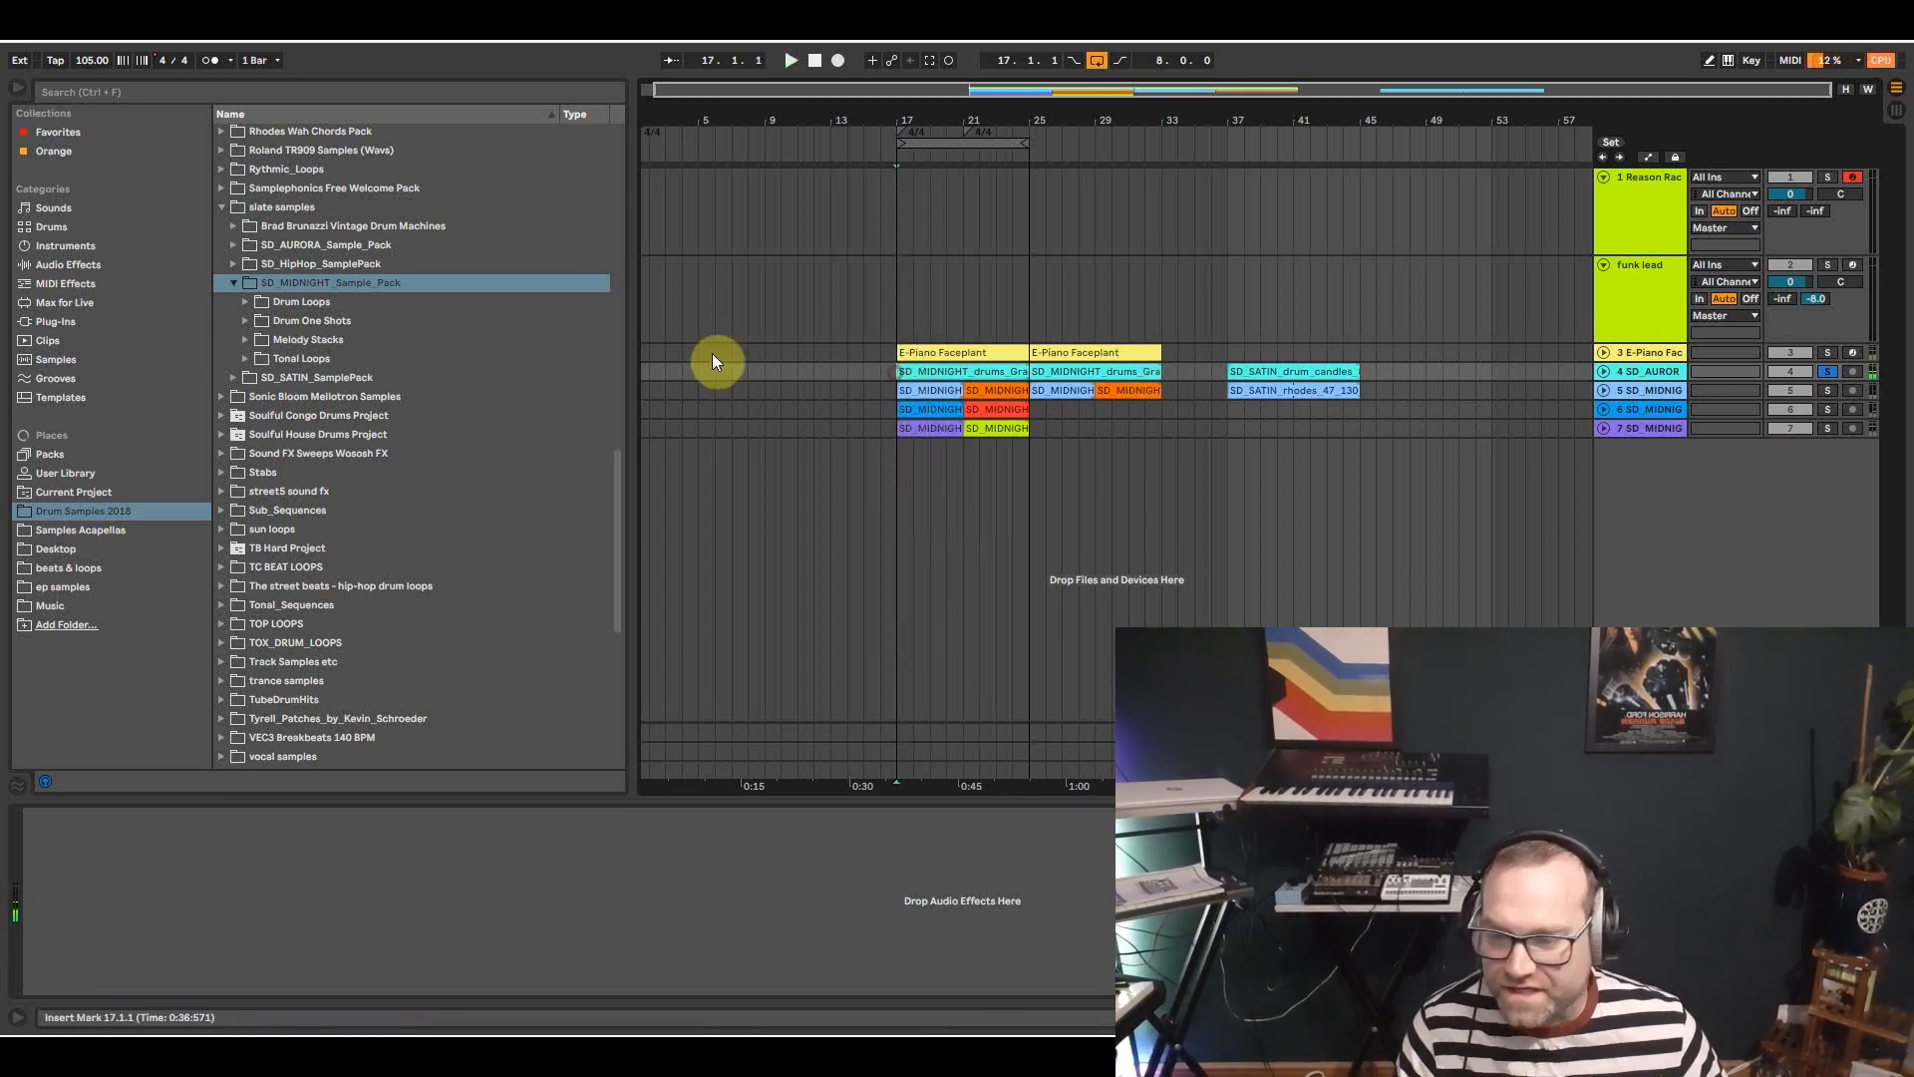
# Audition the F40_105 and DeLorean_105 loops in the Midnight pack's Full Drums folder, and collapse the folder.
pyautogui.click(243, 302)
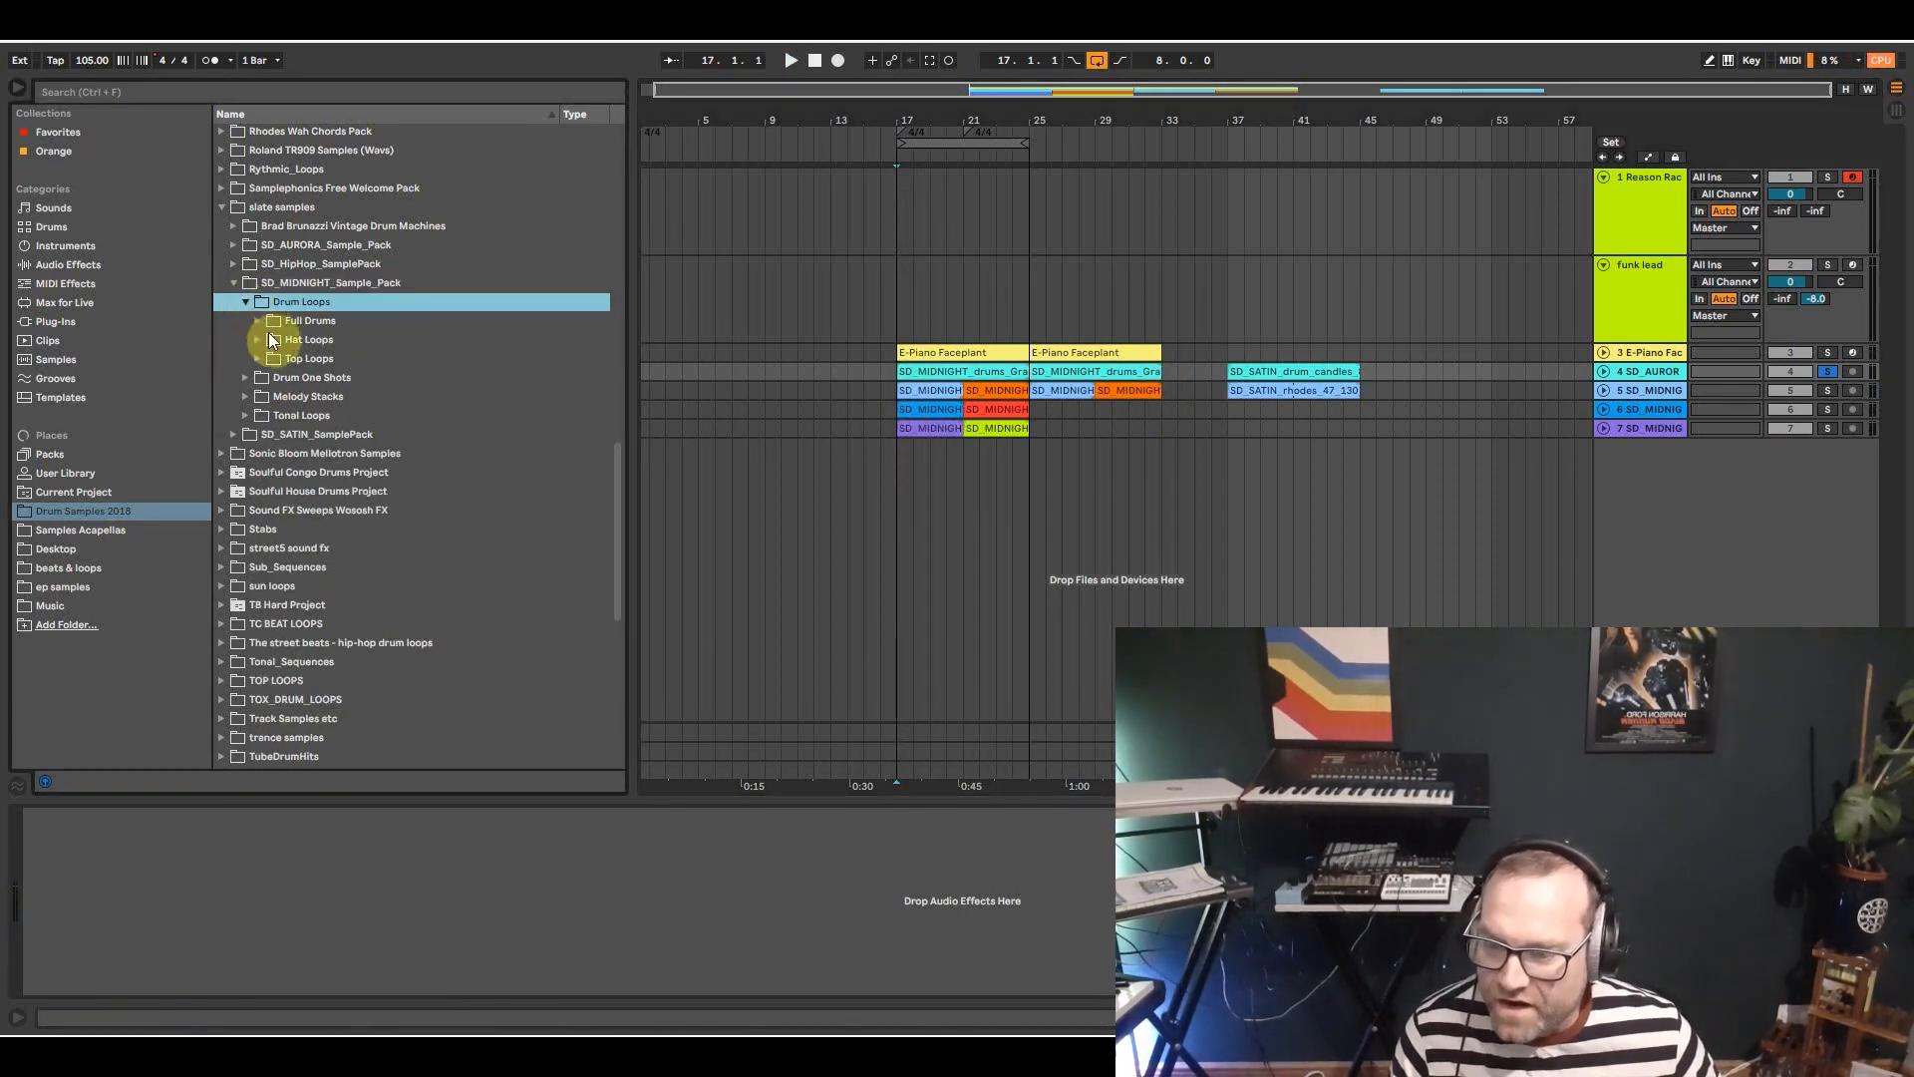
pyautogui.click(255, 321)
pyautogui.scroll(-3, 394, 478)
pyautogui.scroll(-5, 385, 538)
pyautogui.scroll(6, 384, 535)
pyautogui.click(383, 390)
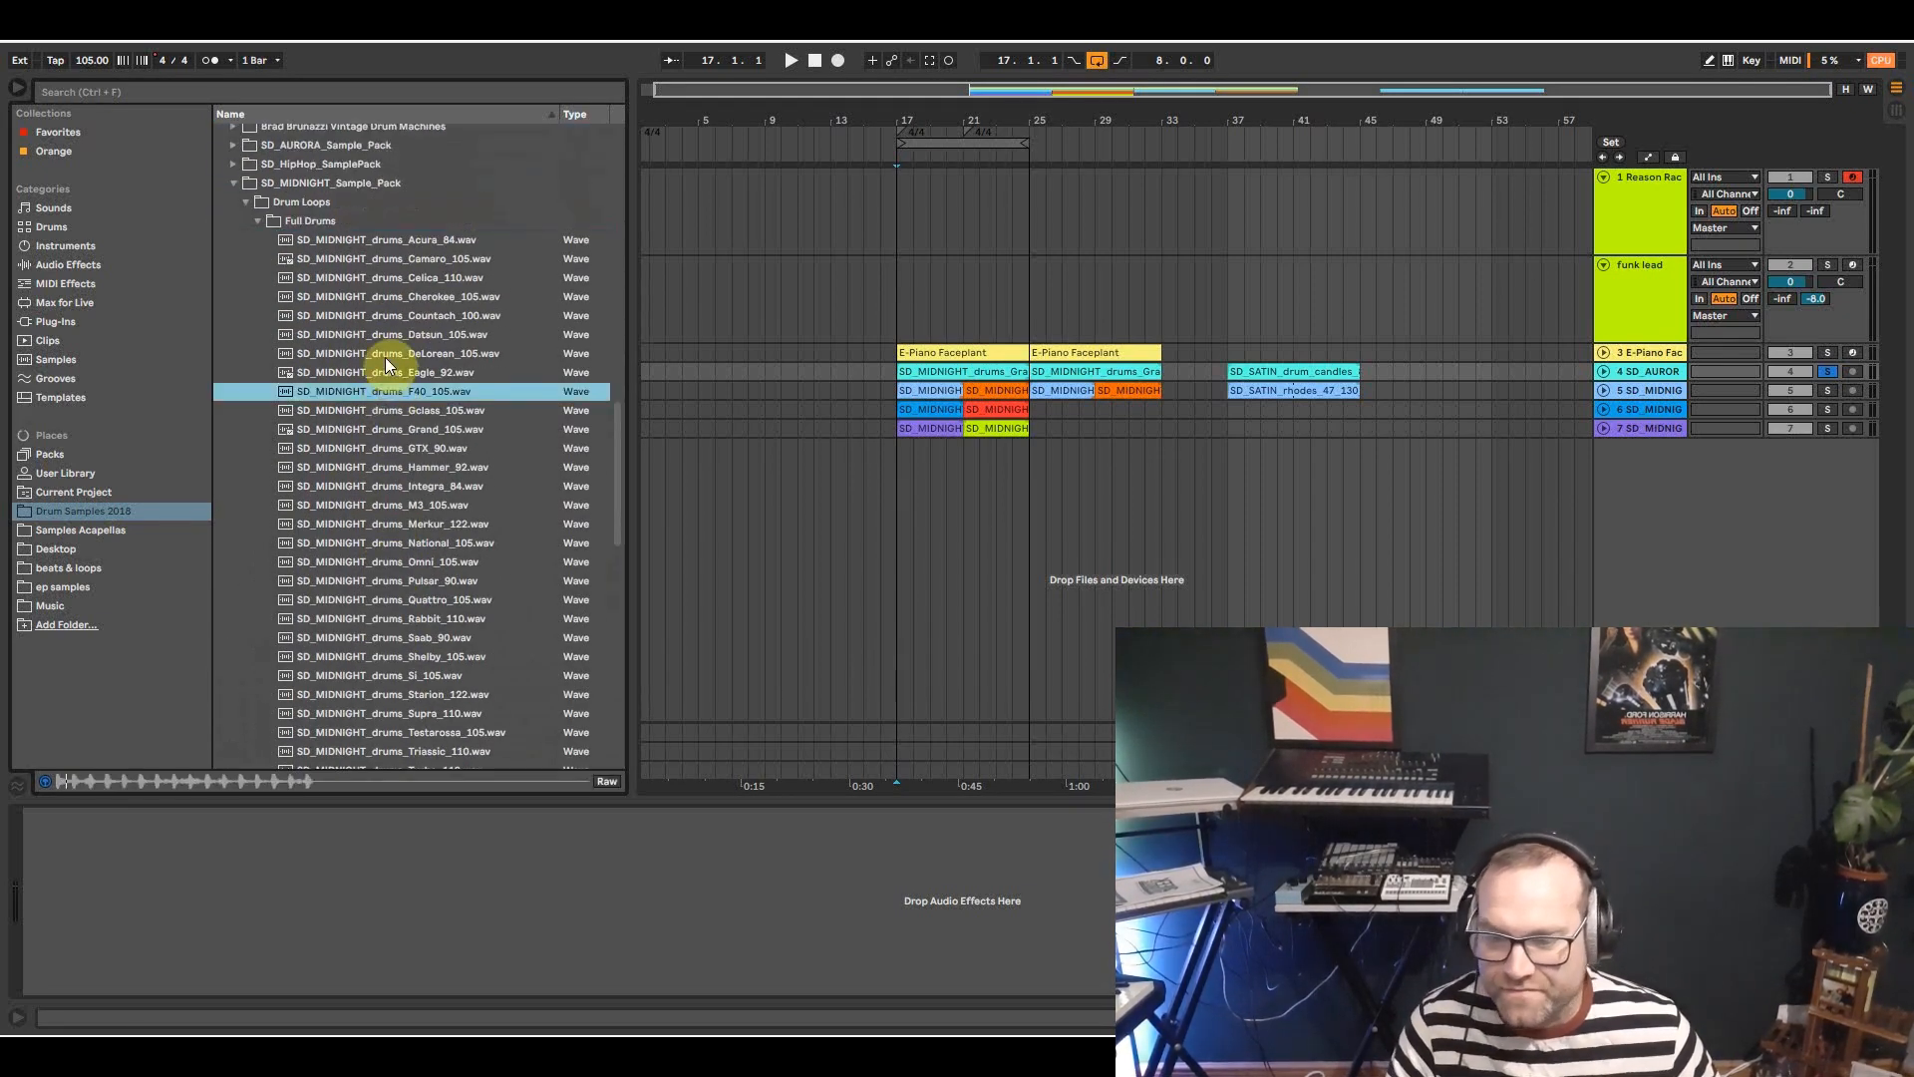
pyautogui.click(387, 351)
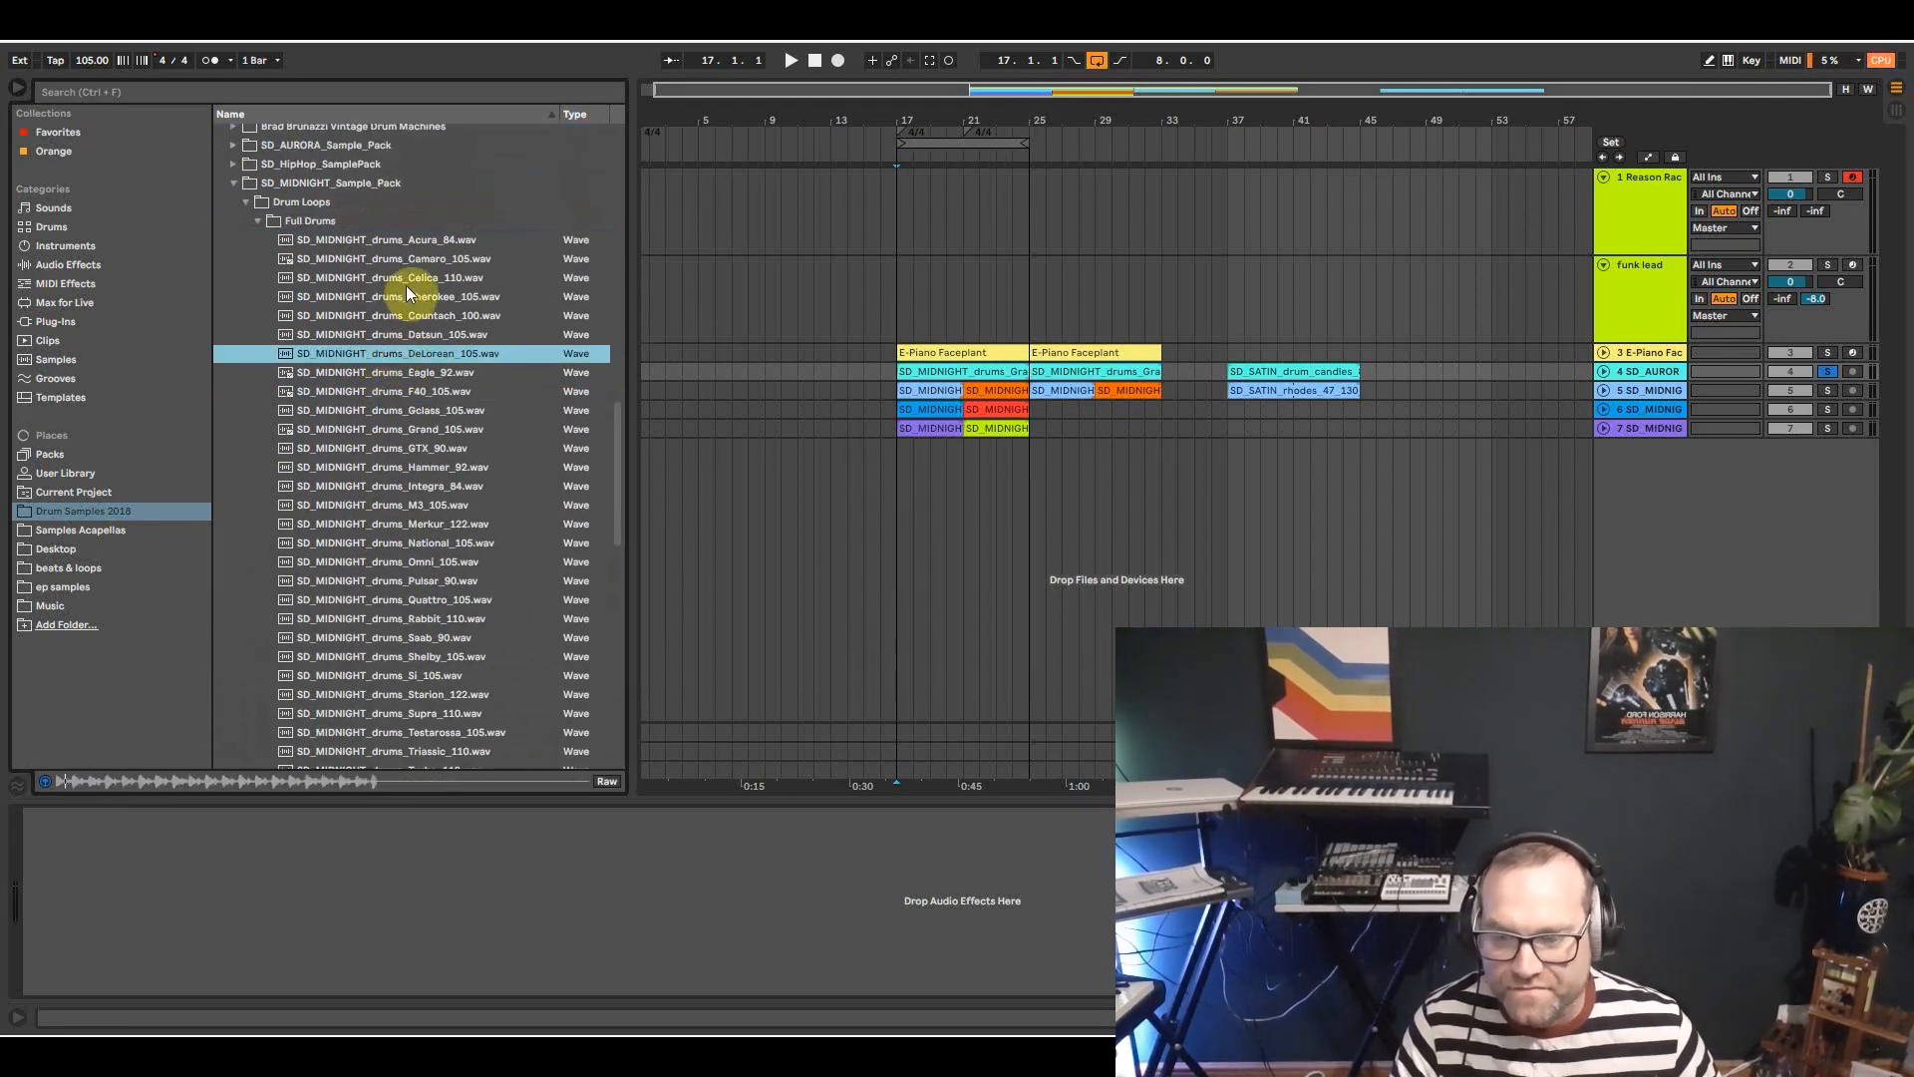
pyautogui.click(255, 219)
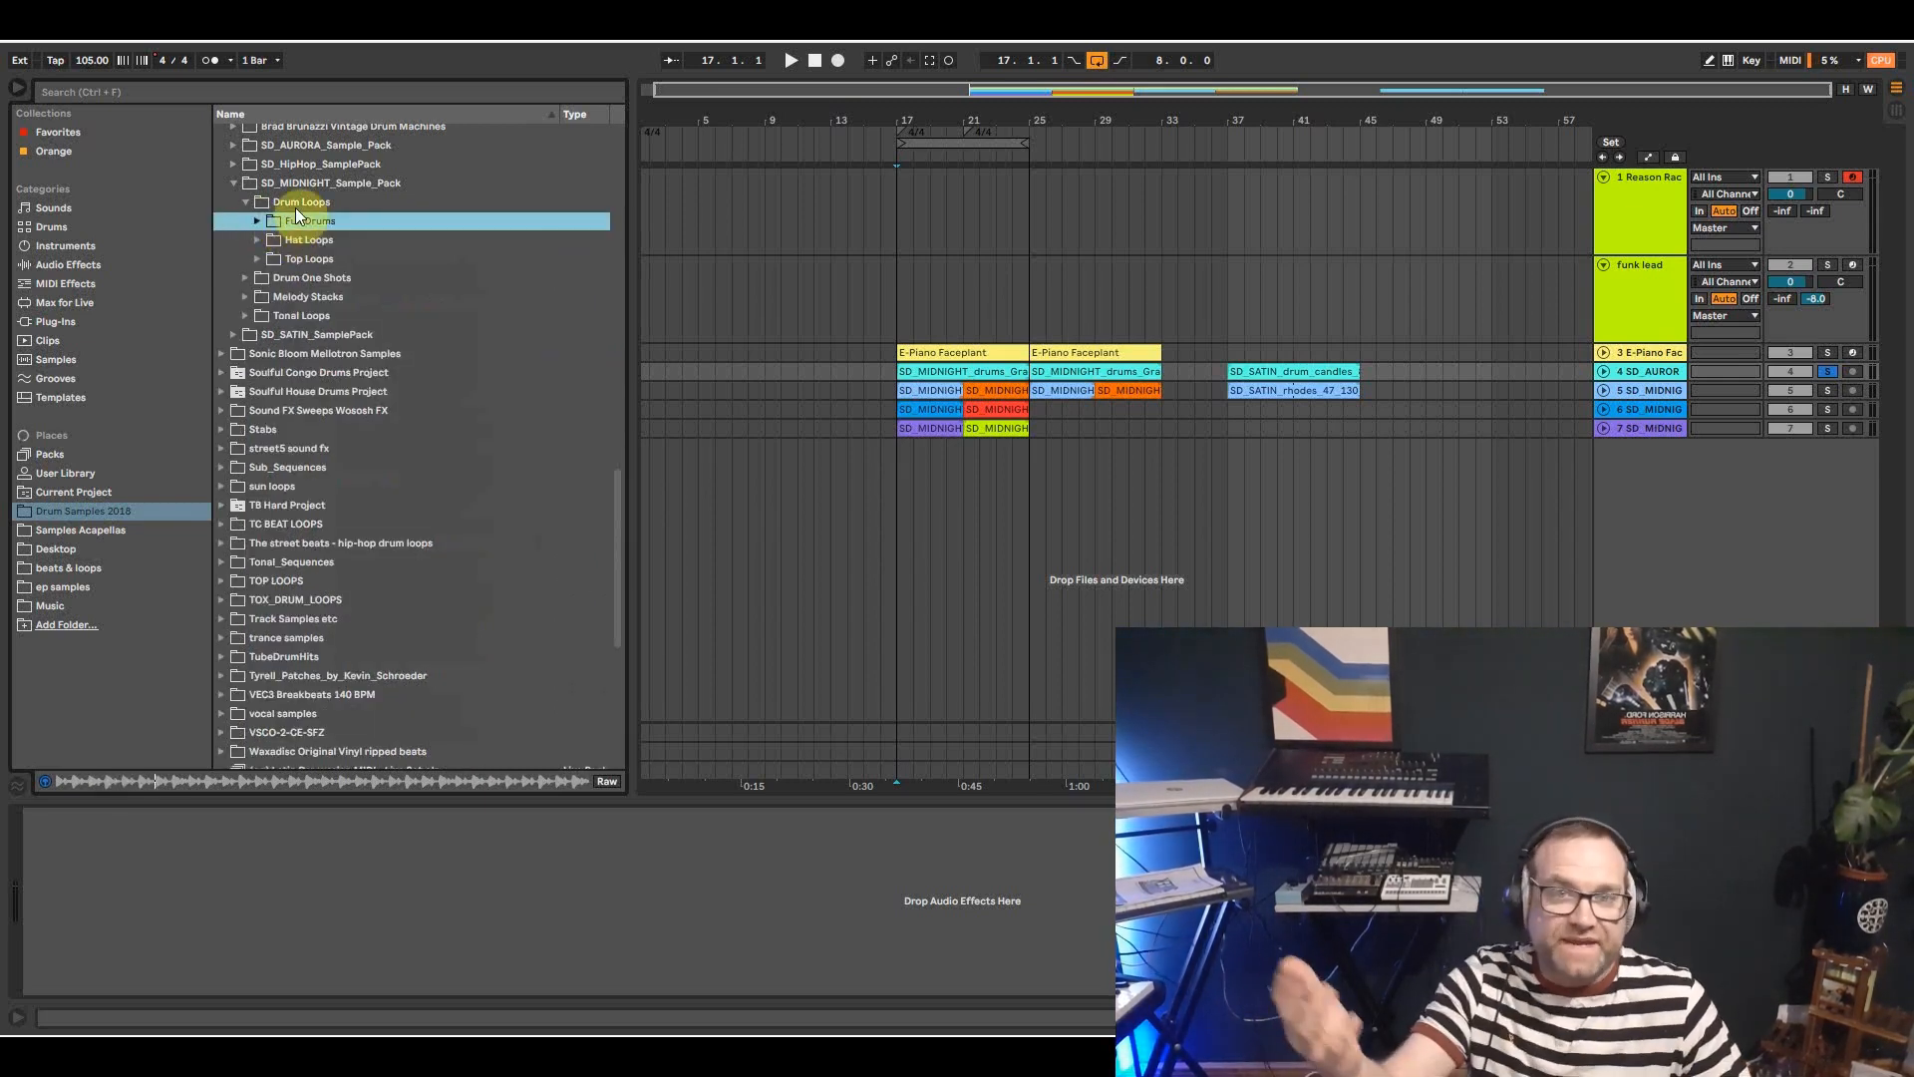
# Collapse the Midnight pack's Drum Loops folder and audition several samples from its Melody Stacks folder.
pyautogui.click(295, 206)
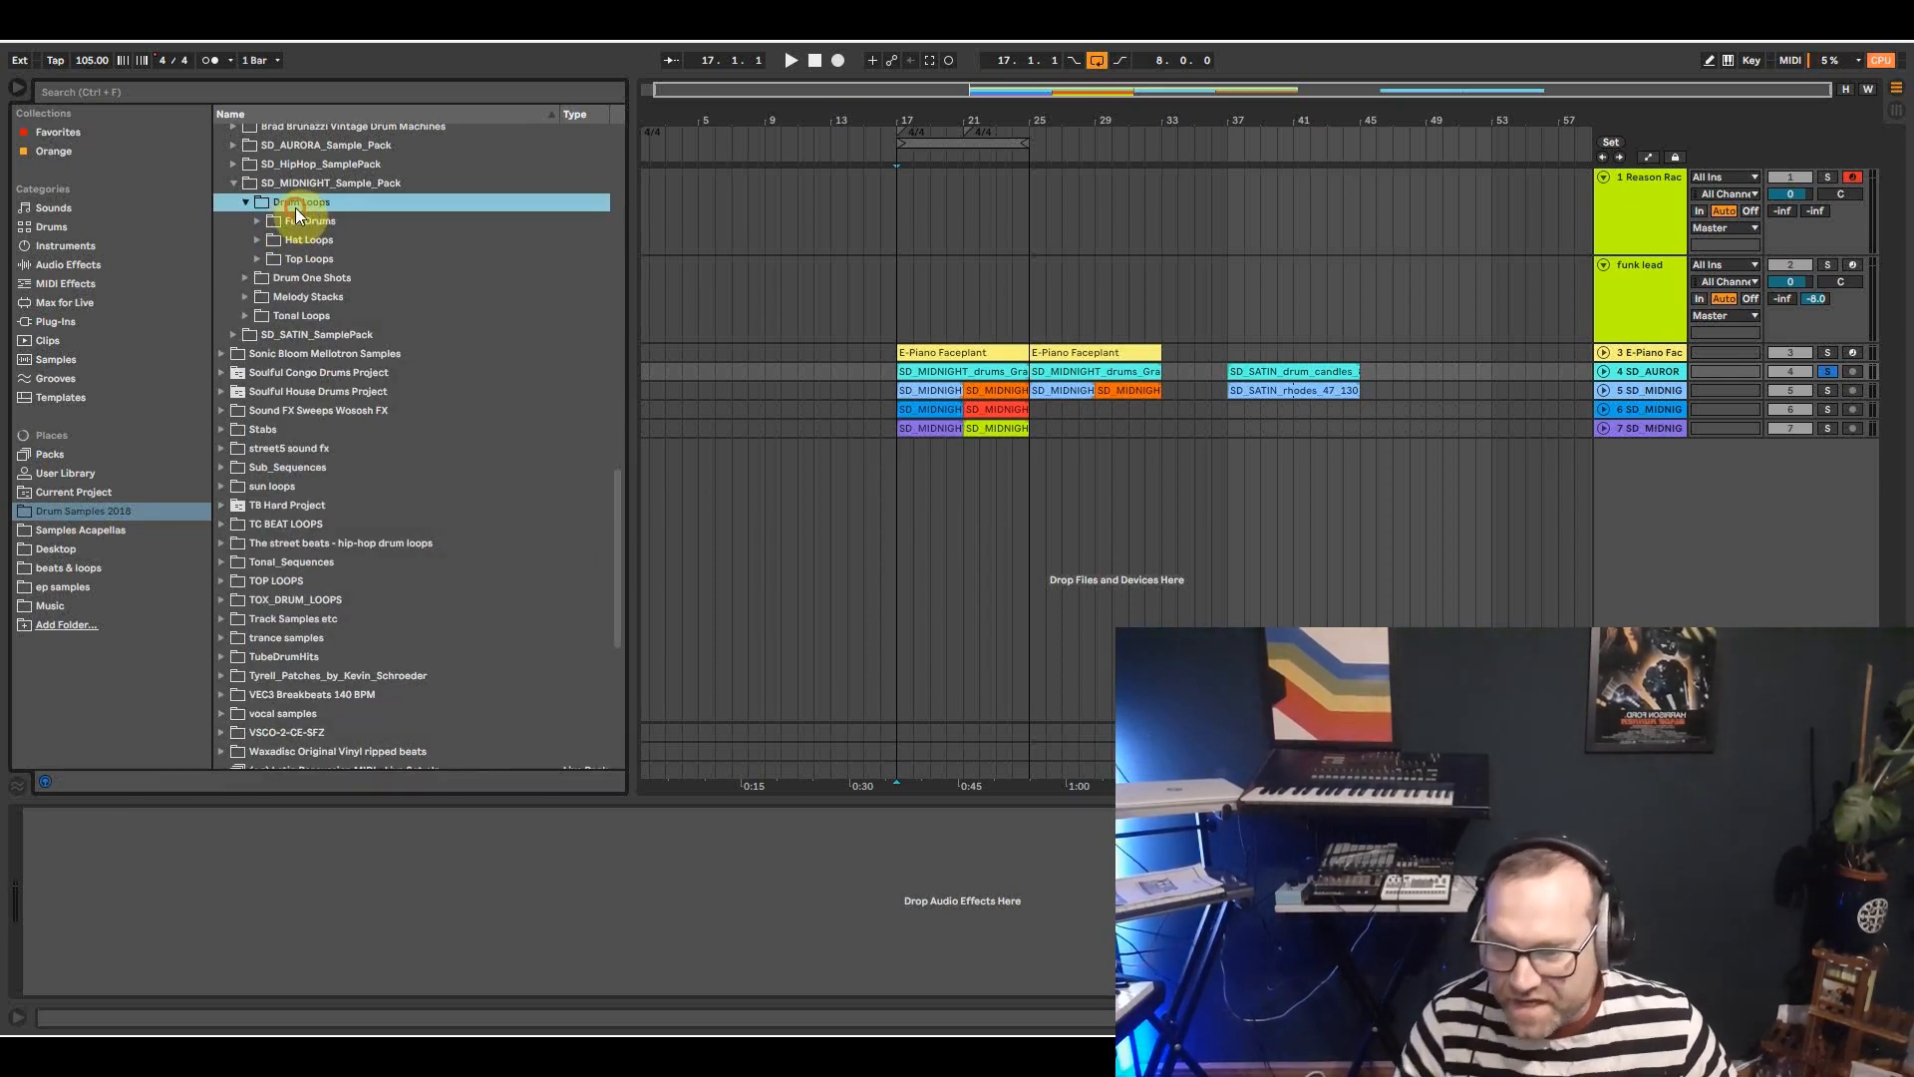
pyautogui.click(240, 301)
pyautogui.click(333, 337)
pyautogui.click(378, 449)
pyautogui.click(430, 580)
pyautogui.click(371, 655)
pyautogui.click(245, 239)
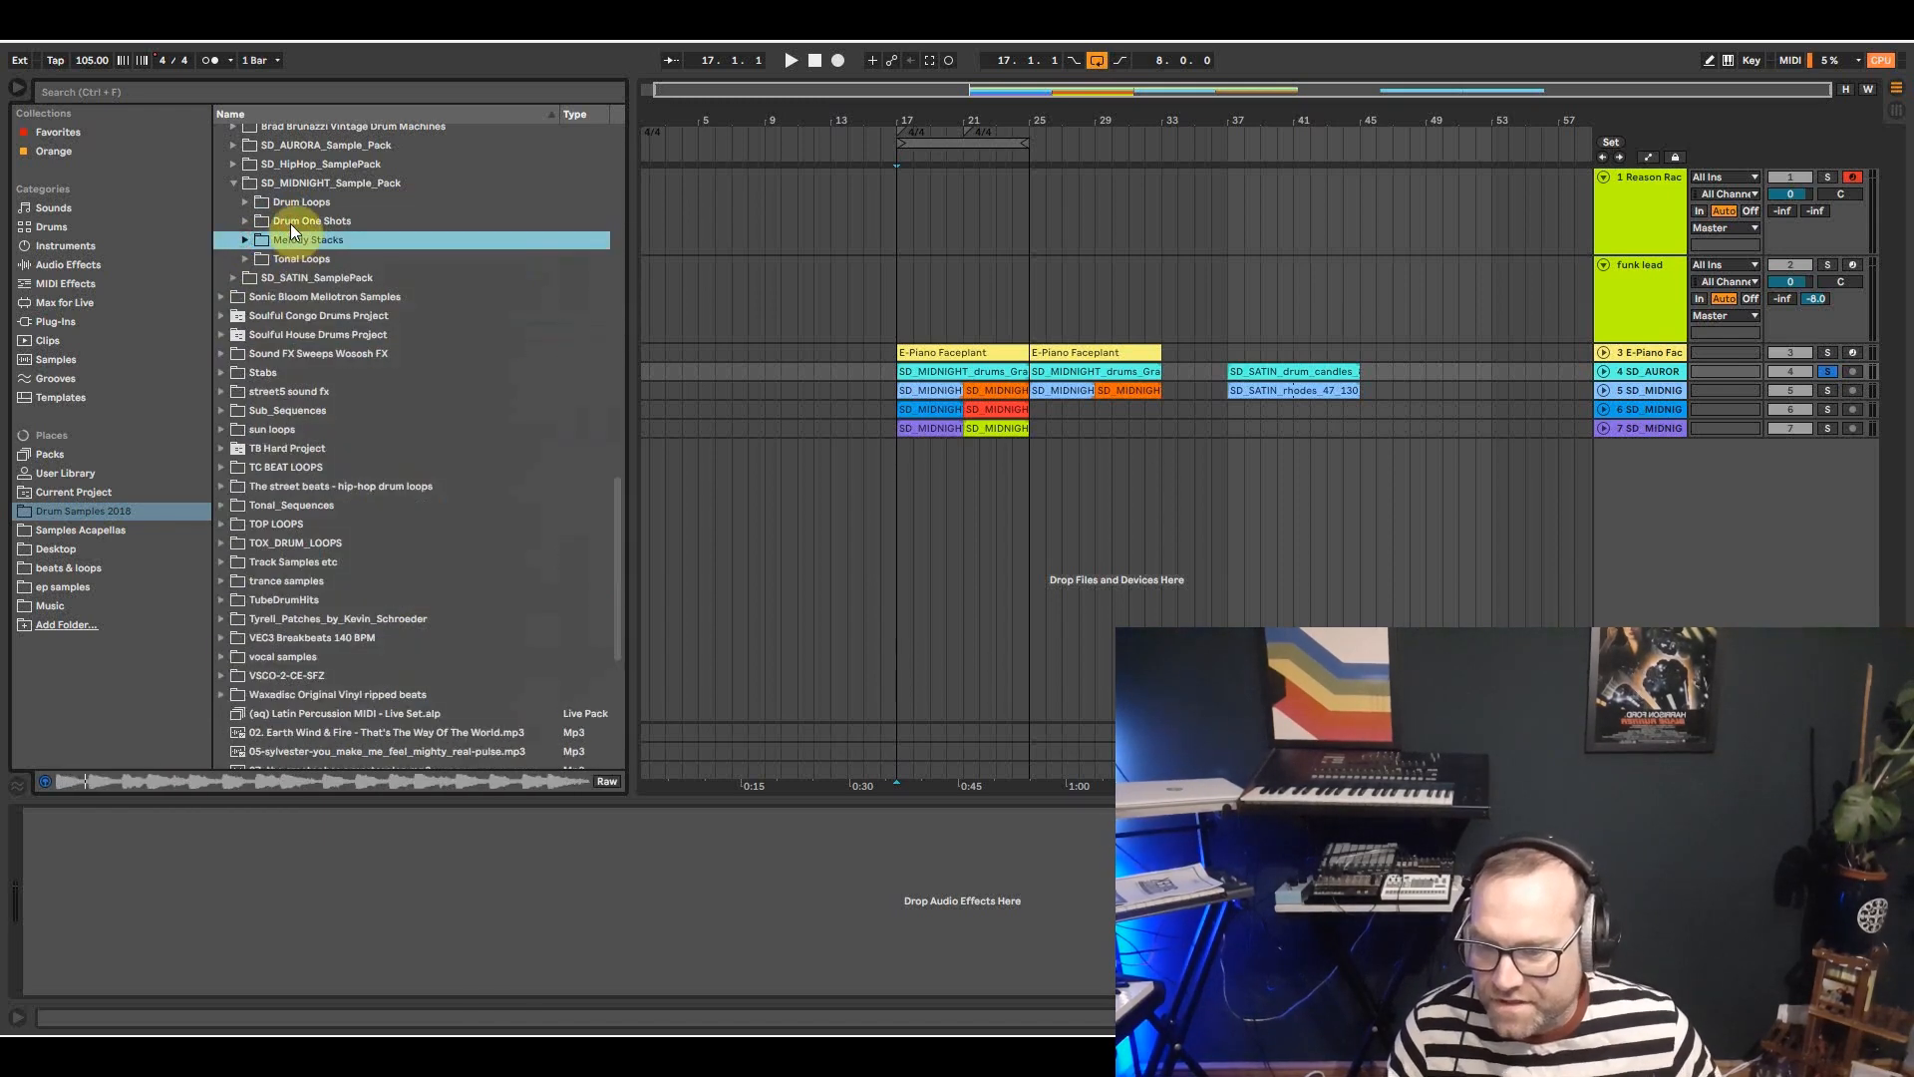
# Expand the Midnight pack's Tonal Loops folder and list the samples in its Bass subfolder.
pyautogui.click(290, 221)
pyautogui.click(244, 259)
pyautogui.click(256, 279)
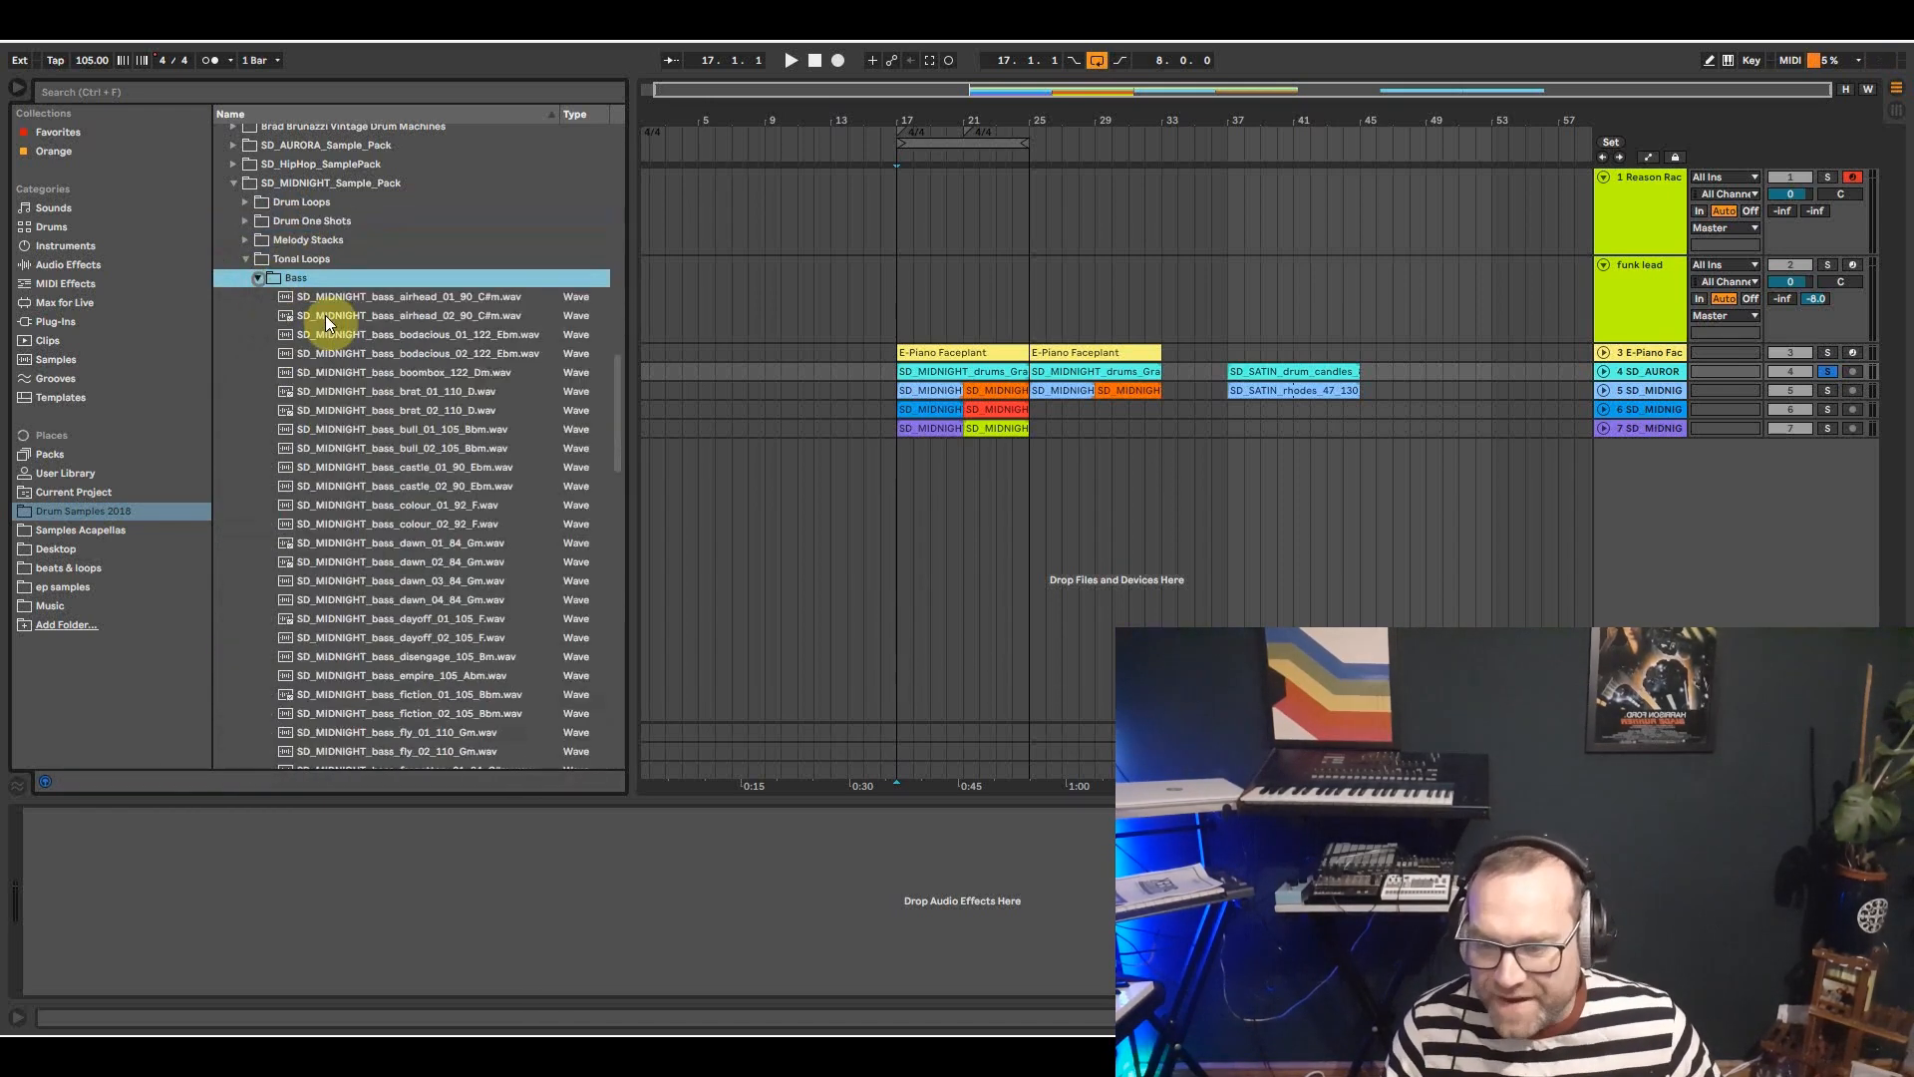
pyautogui.moveTo(917, 115); pyautogui.dragTo(917, 179)
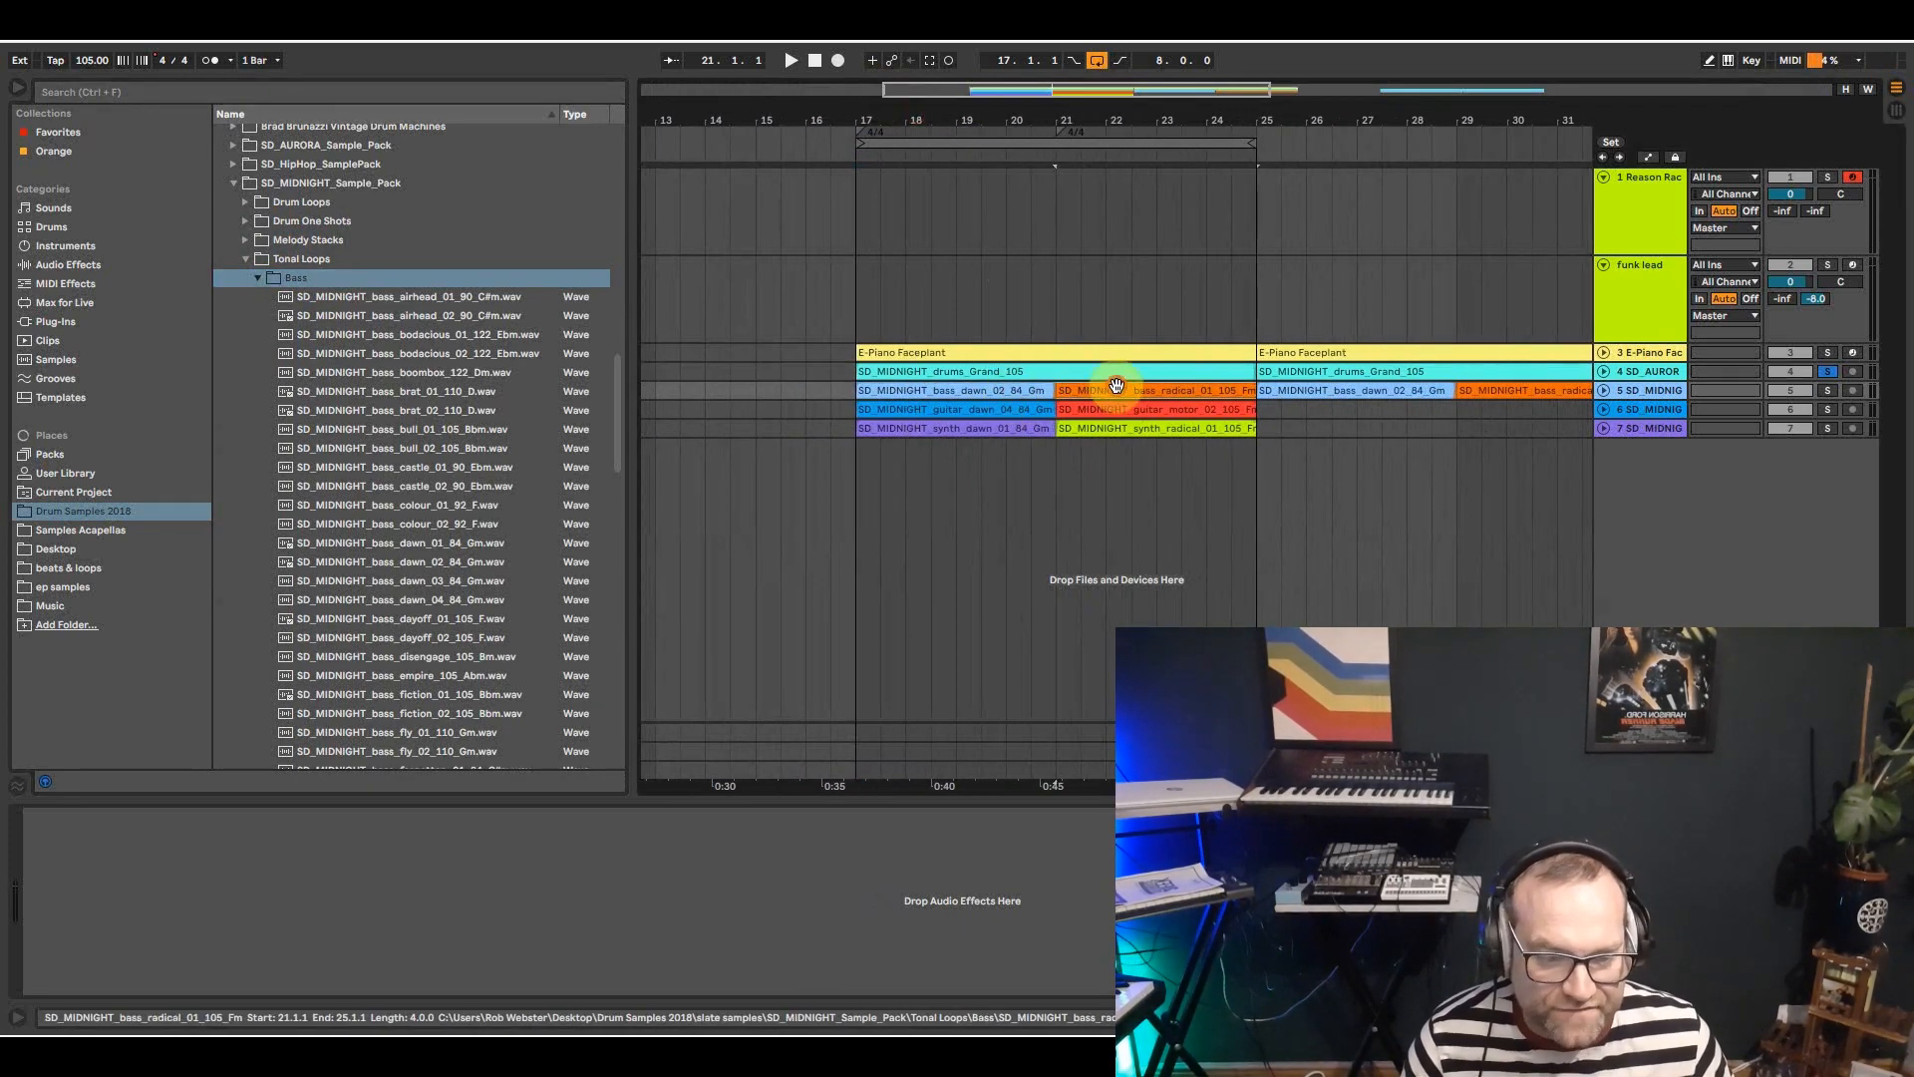
pyautogui.scroll(-3, 422, 459)
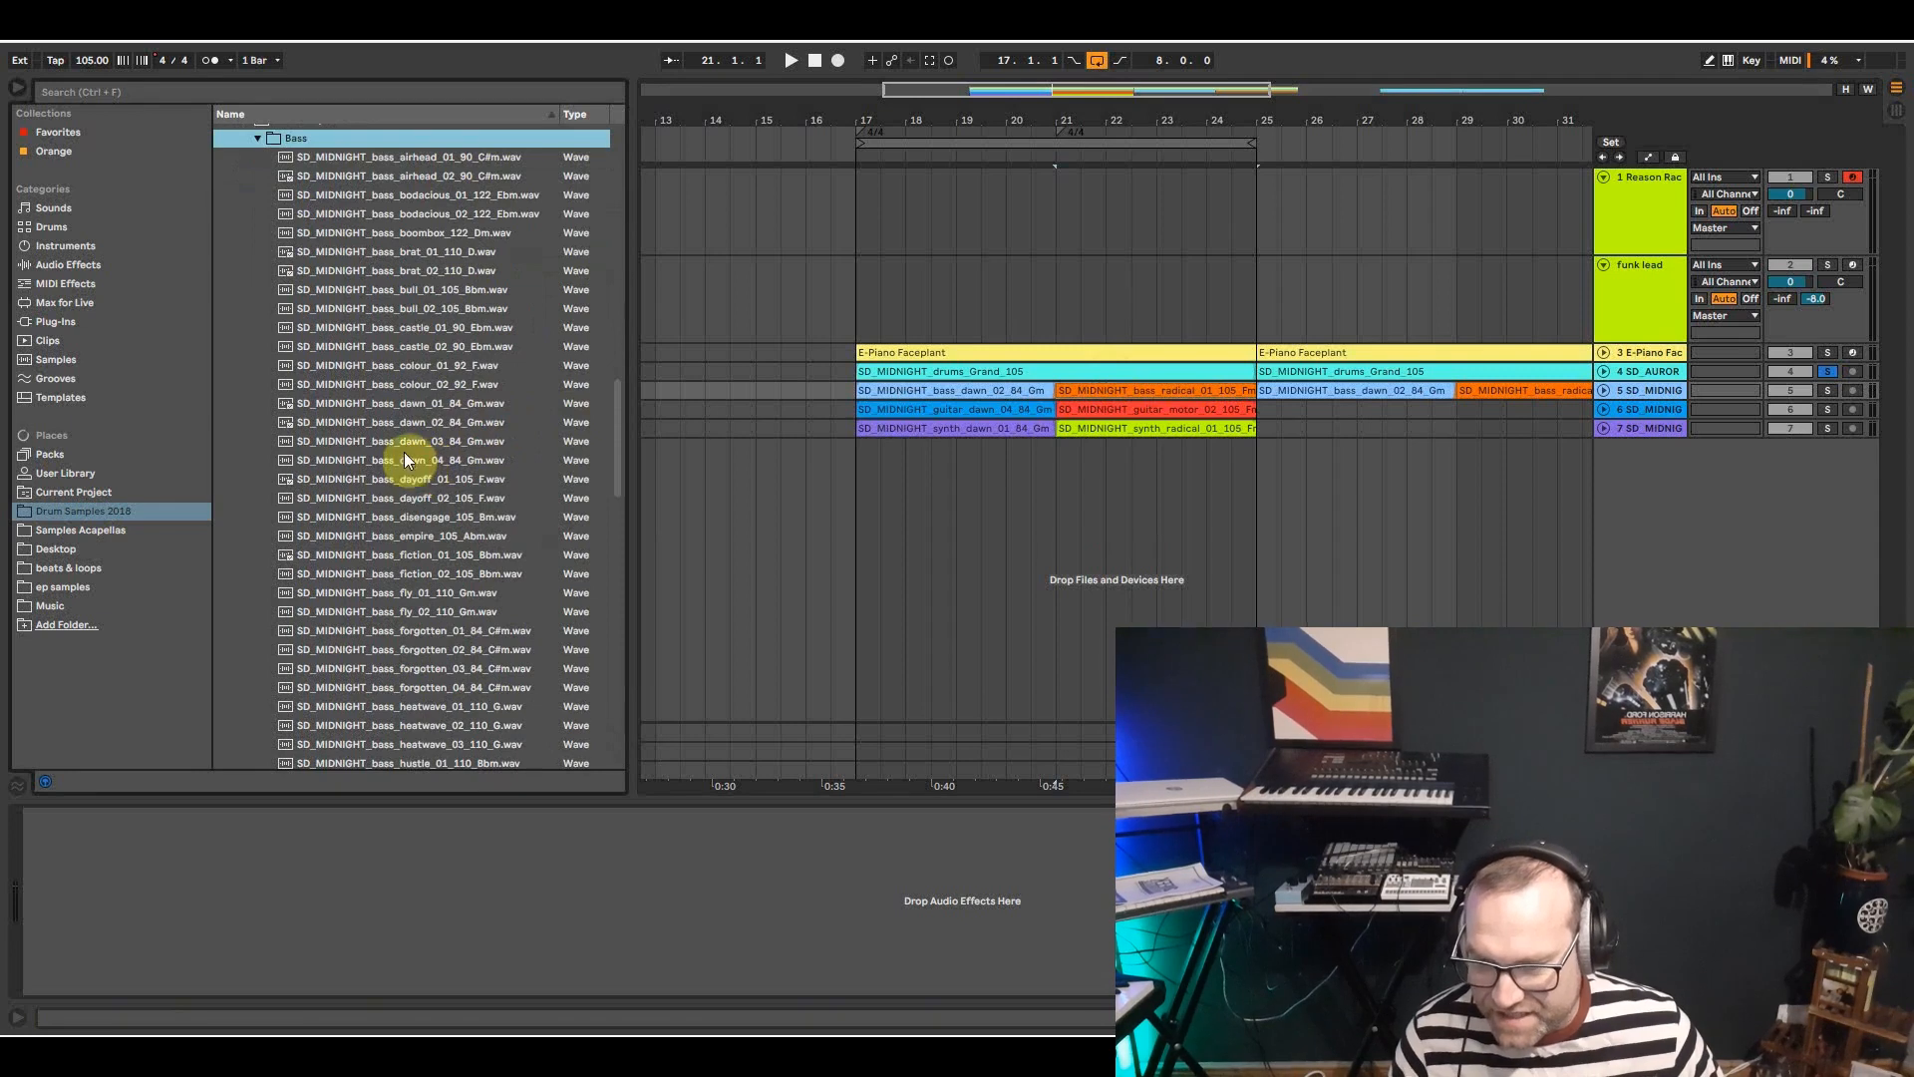
# Audition Midnight bass loops dawn_01_84, dawn_02_84, dawn_03_84, dayoff_02_105 and castle_01_90 from the Bass folder.
pyautogui.click(416, 404)
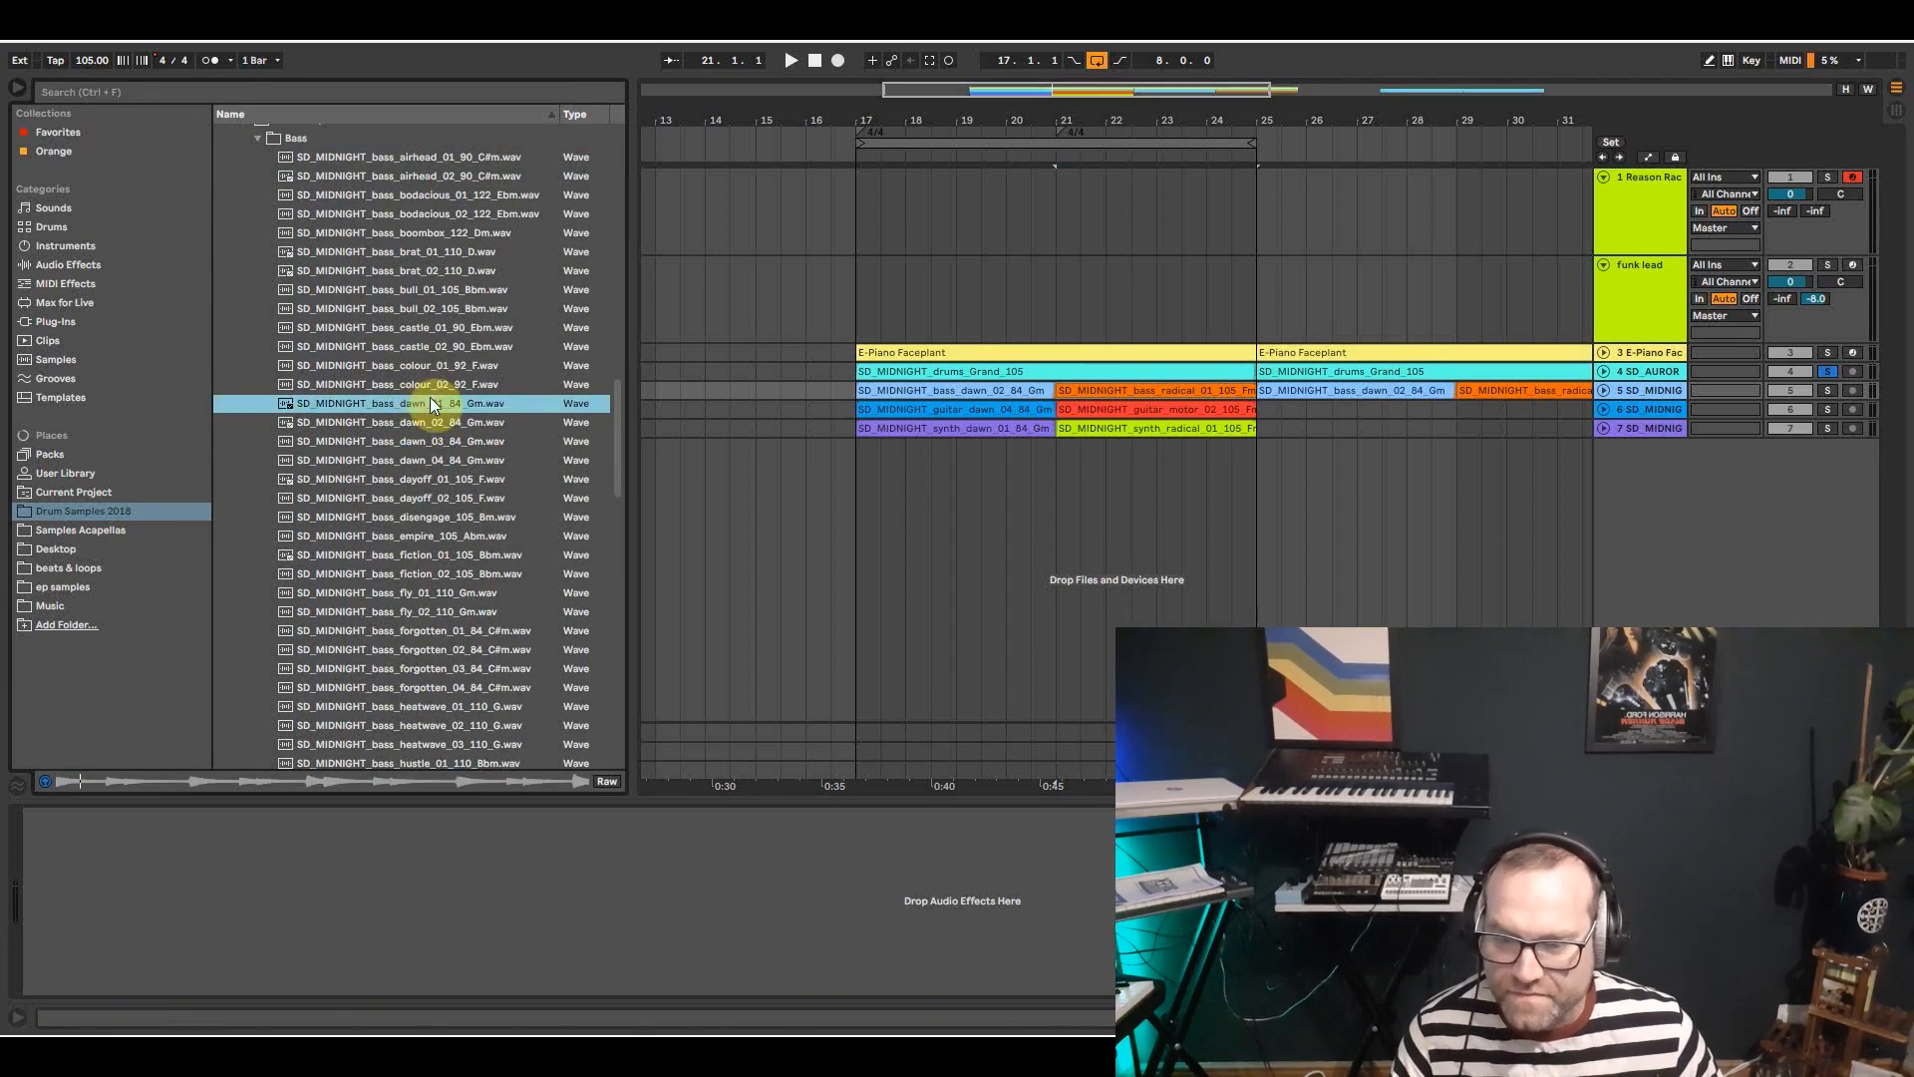
pyautogui.click(427, 419)
pyautogui.click(415, 442)
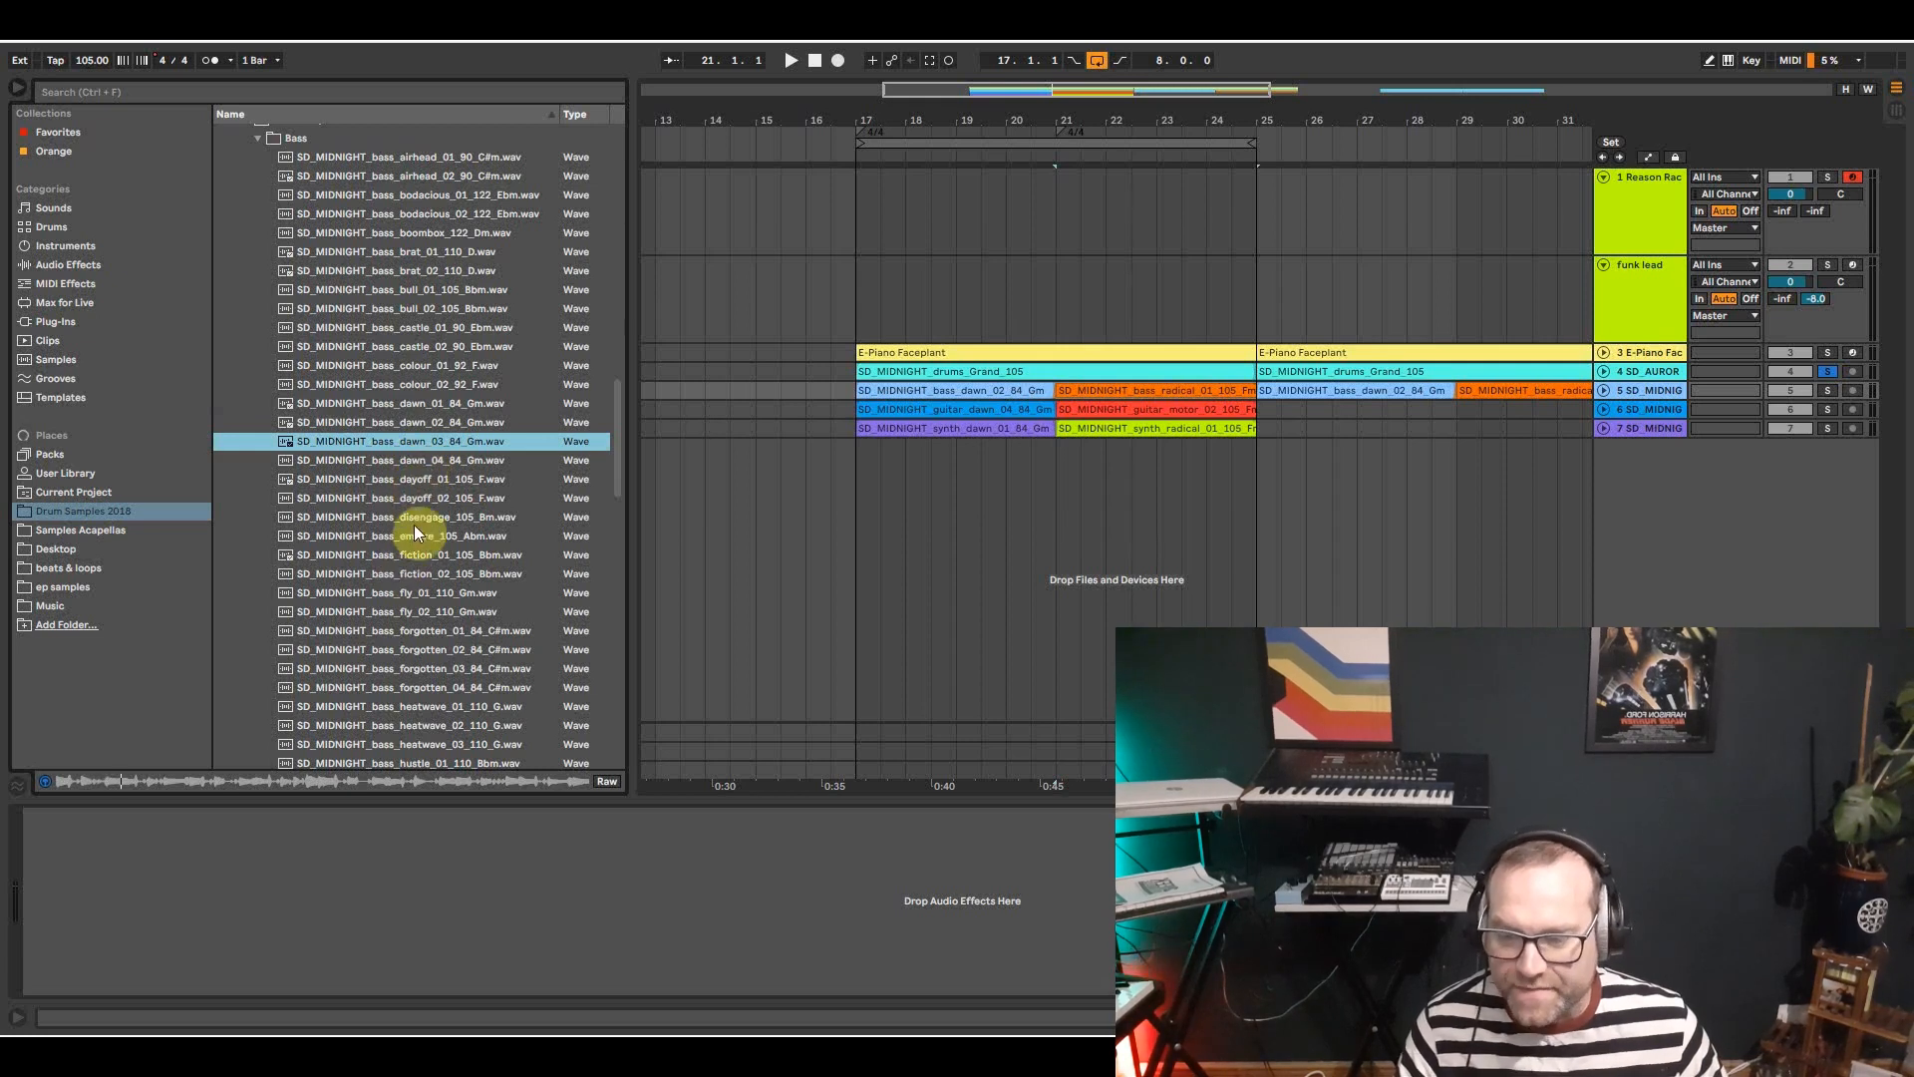
pyautogui.click(430, 498)
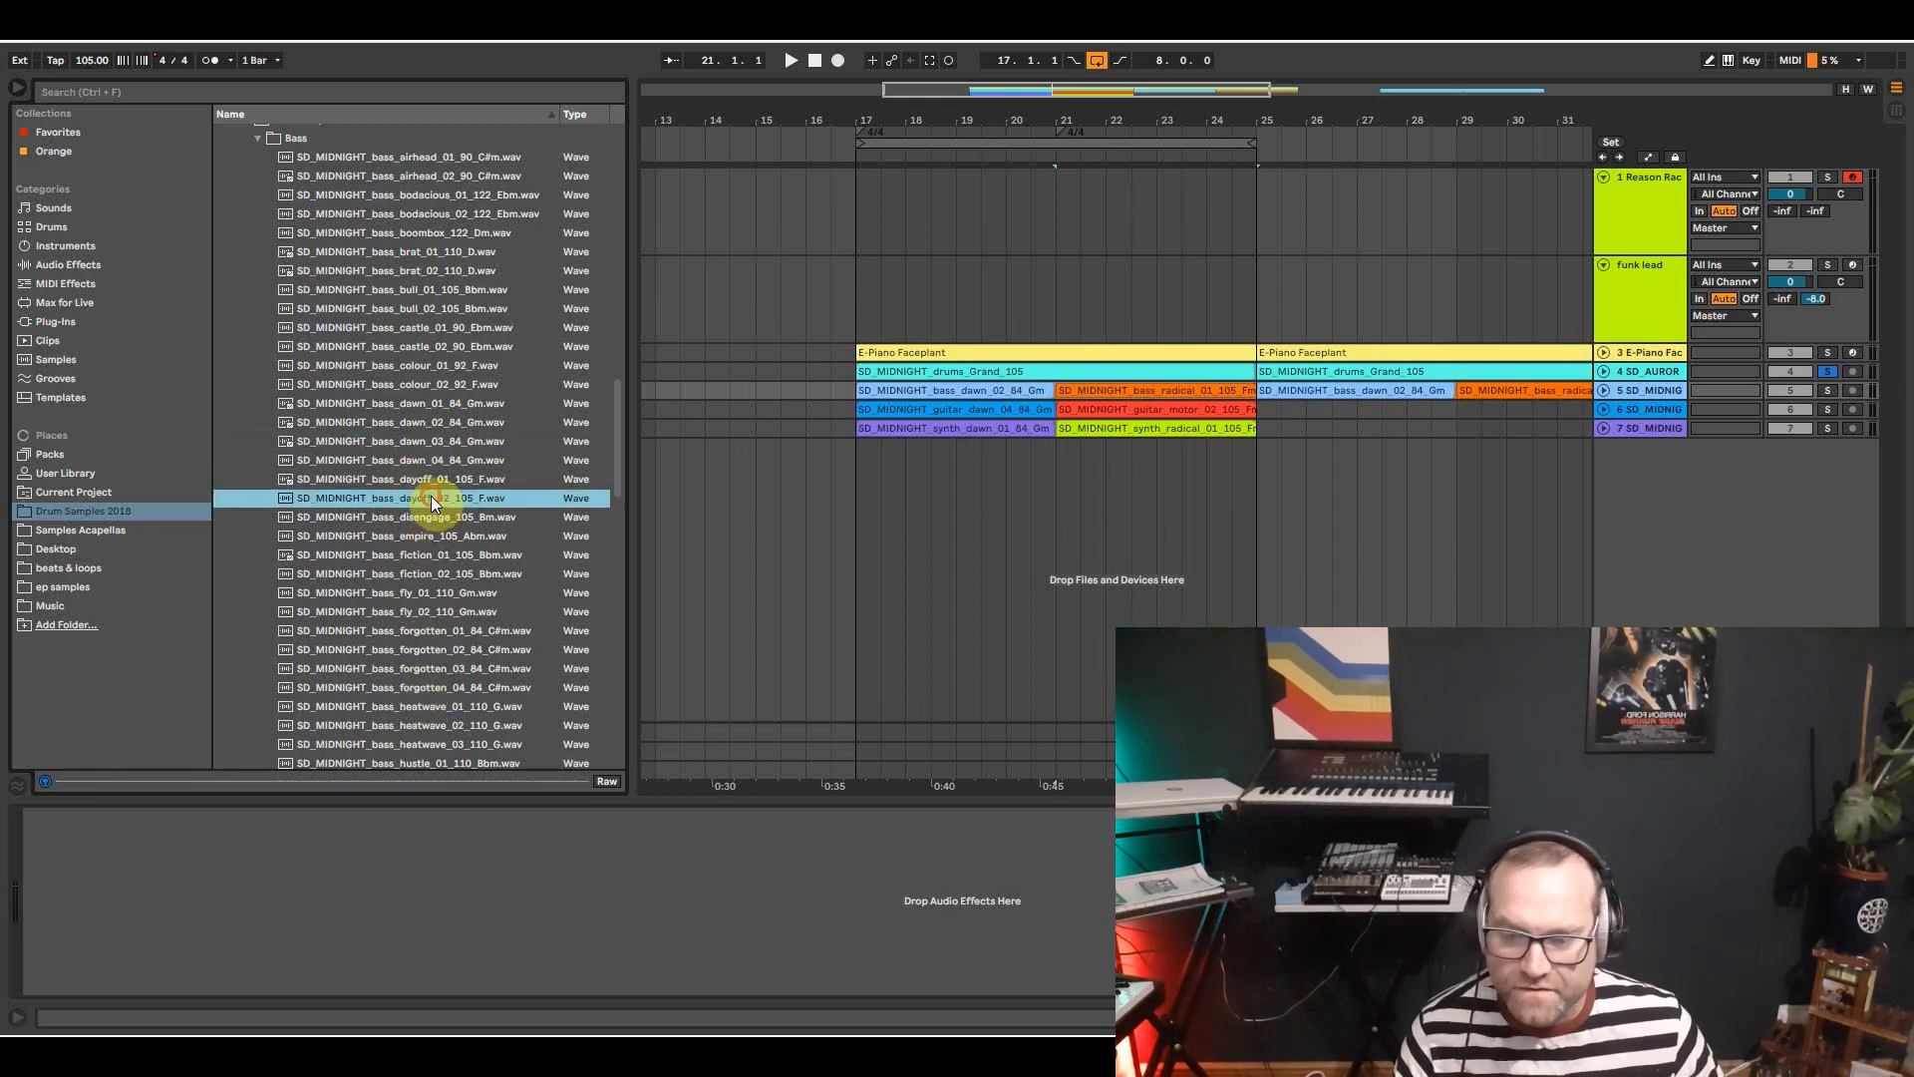
pyautogui.click(422, 329)
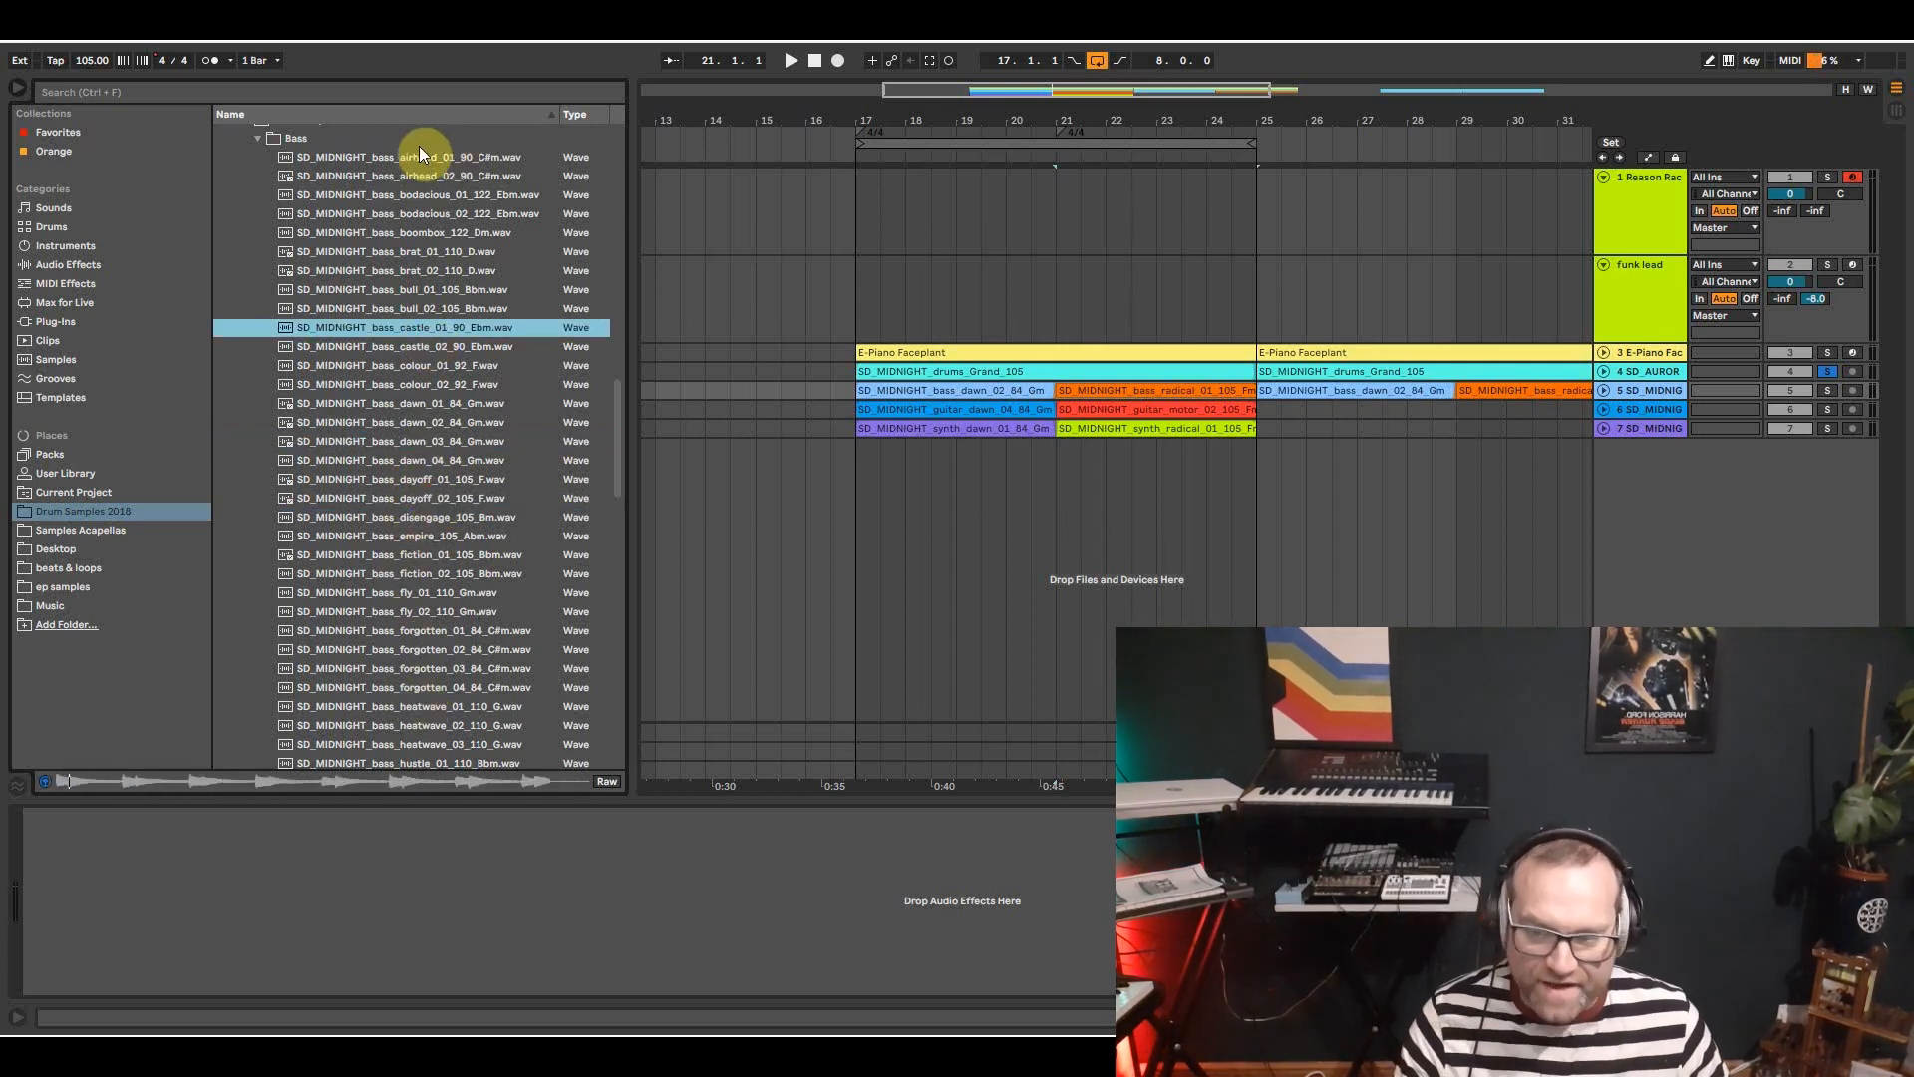
pyautogui.click(295, 136)
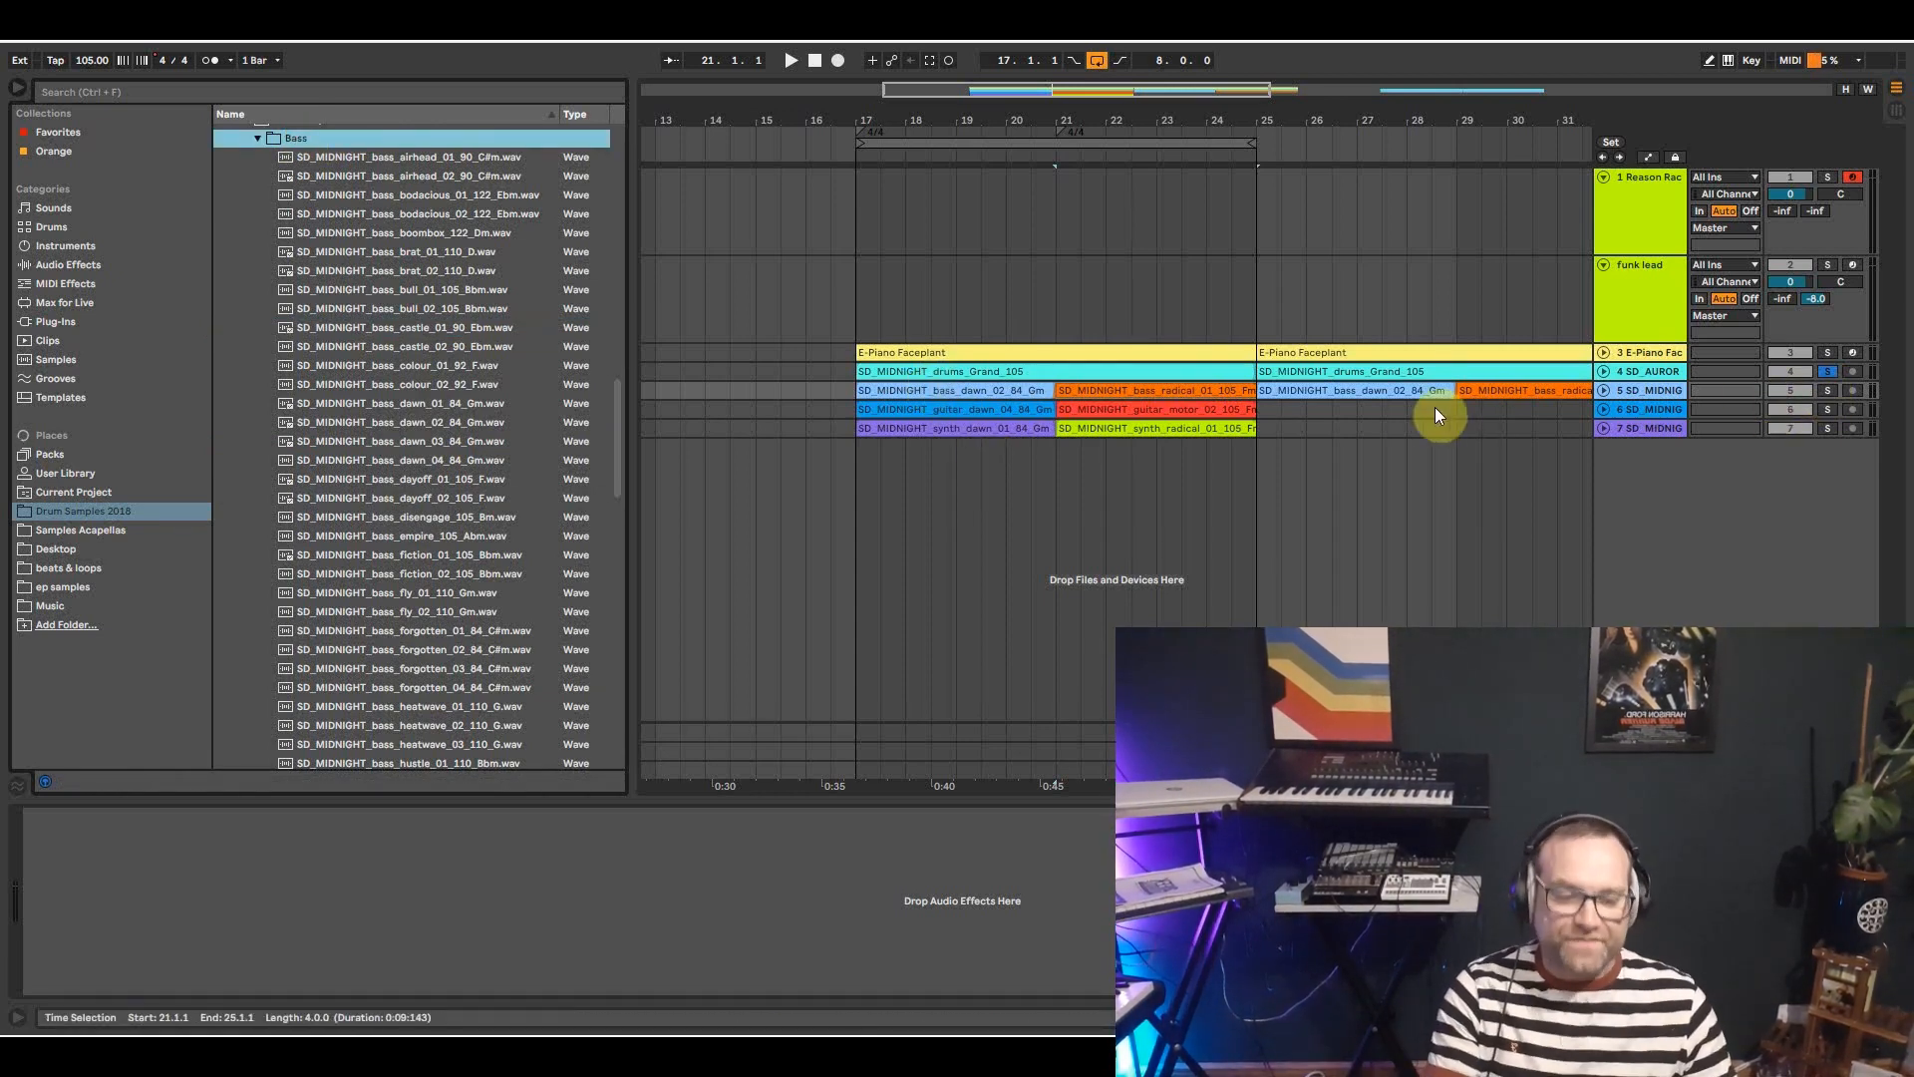
# Add bass track 5 to the soloed drum track 4 and play the two tracks together.
pyautogui.keyDown('ctrl'); pyautogui.click(1832, 389); pyautogui.keyUp('ctrl')
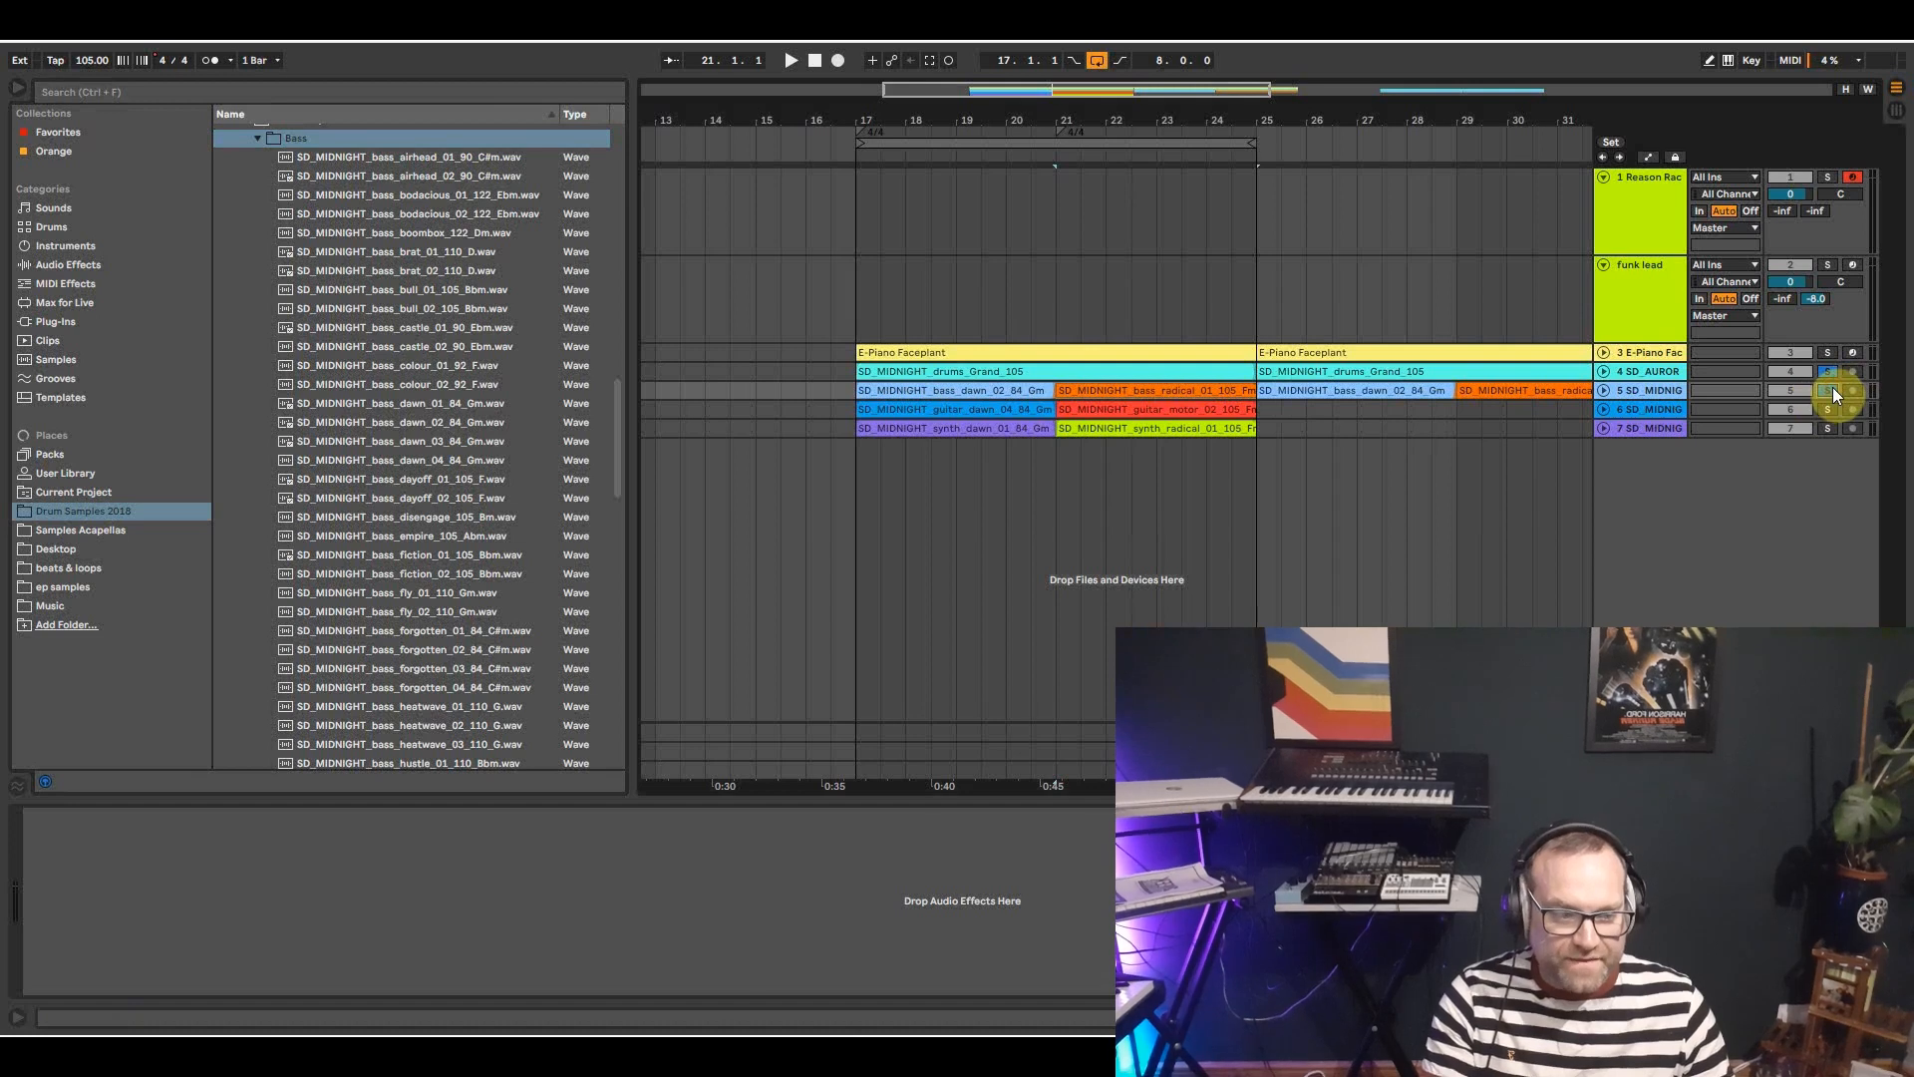
pyautogui.press('space')
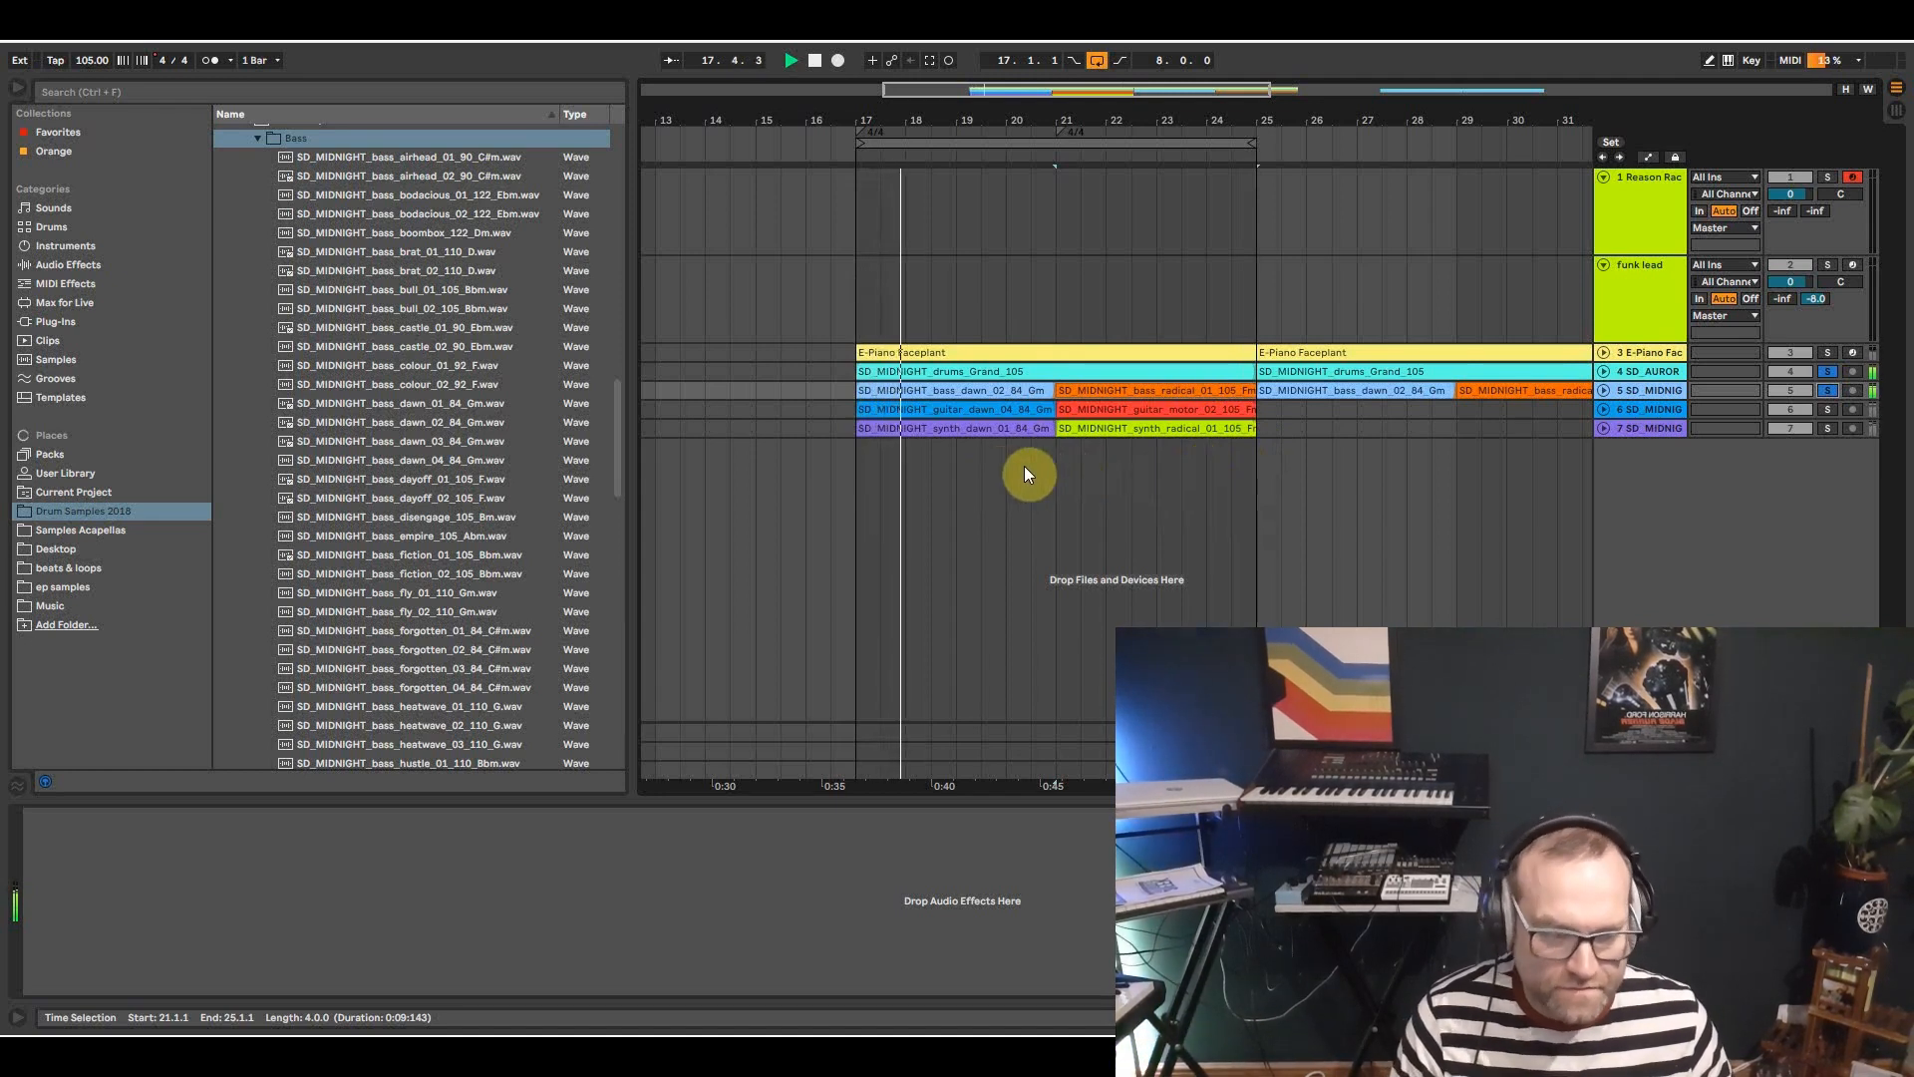
pyautogui.press('space')
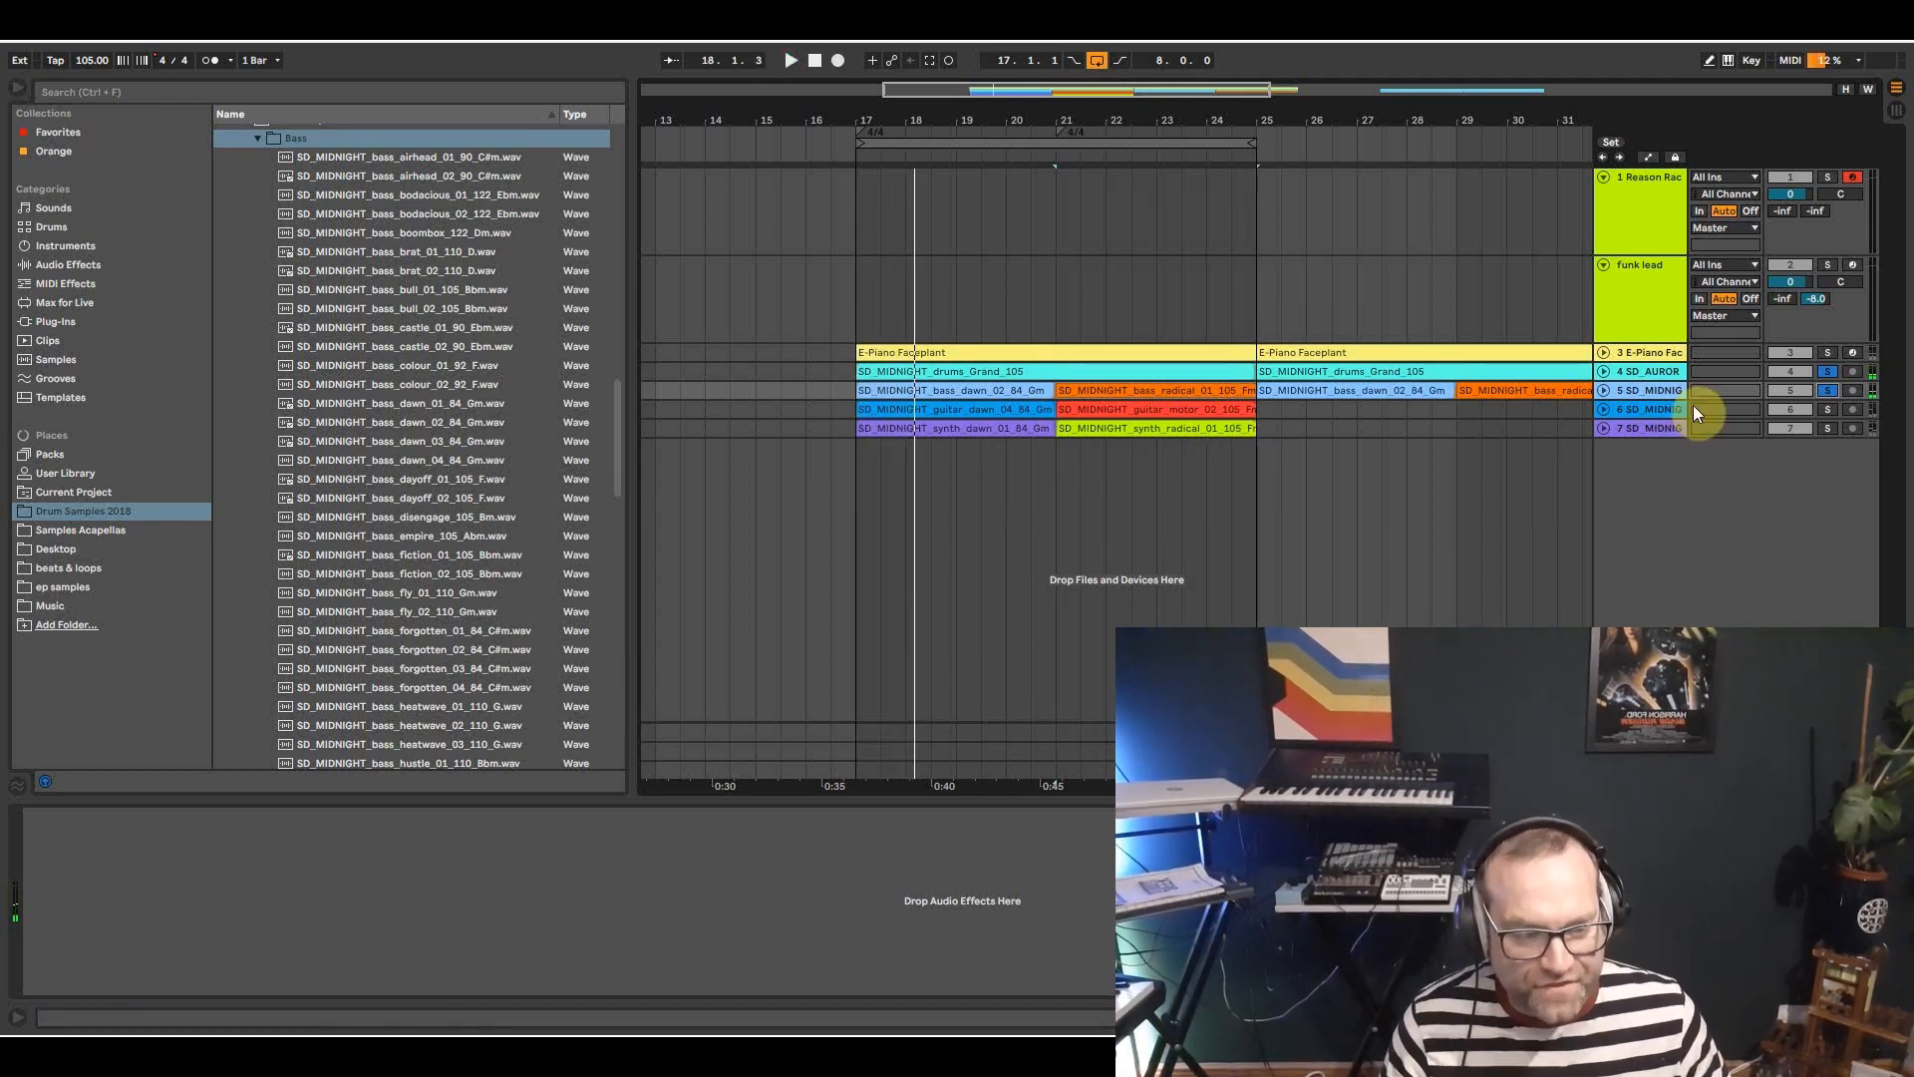
# Solo track 6 and play its Midnight guitar clips, dawn_04_84 and motor_02_105, from bar 17.
pyautogui.click(983, 408)
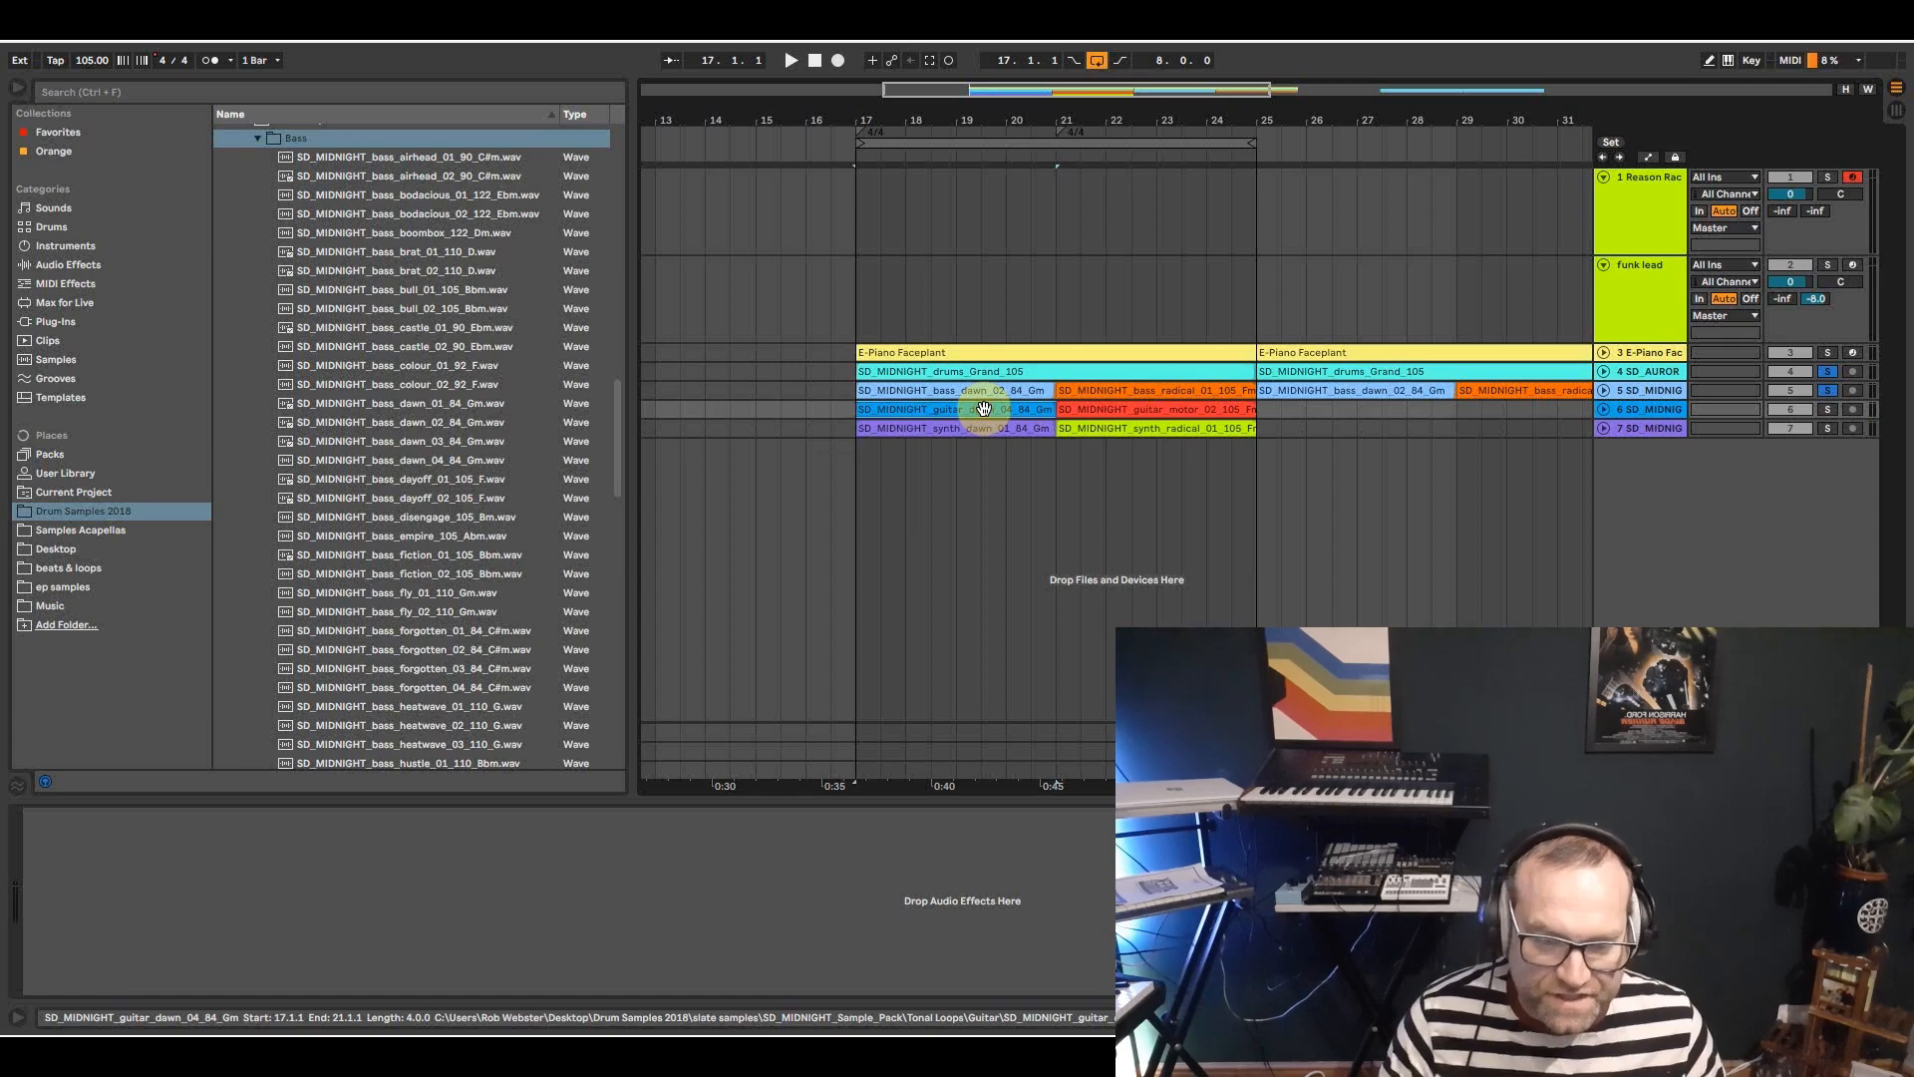
pyautogui.scroll(4, 385, 380)
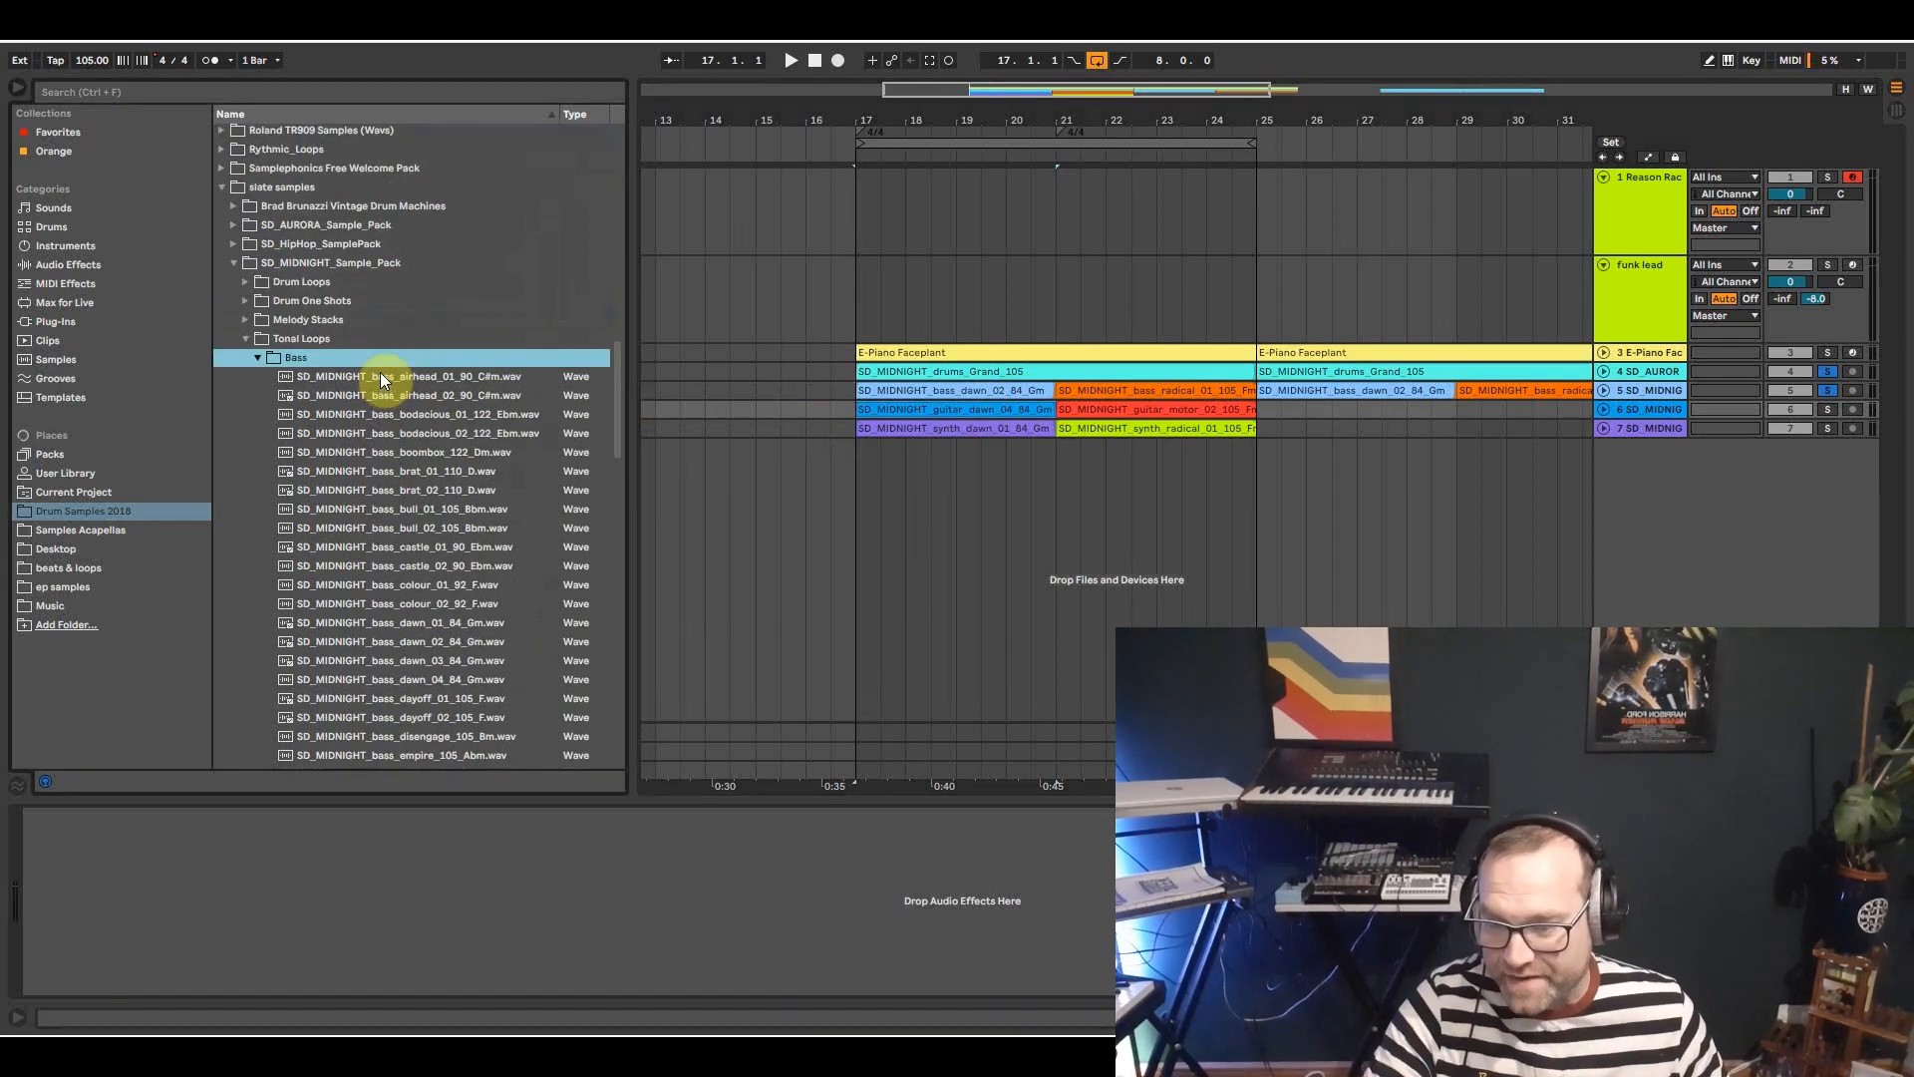
pyautogui.click(1078, 400)
pyautogui.click(1101, 409)
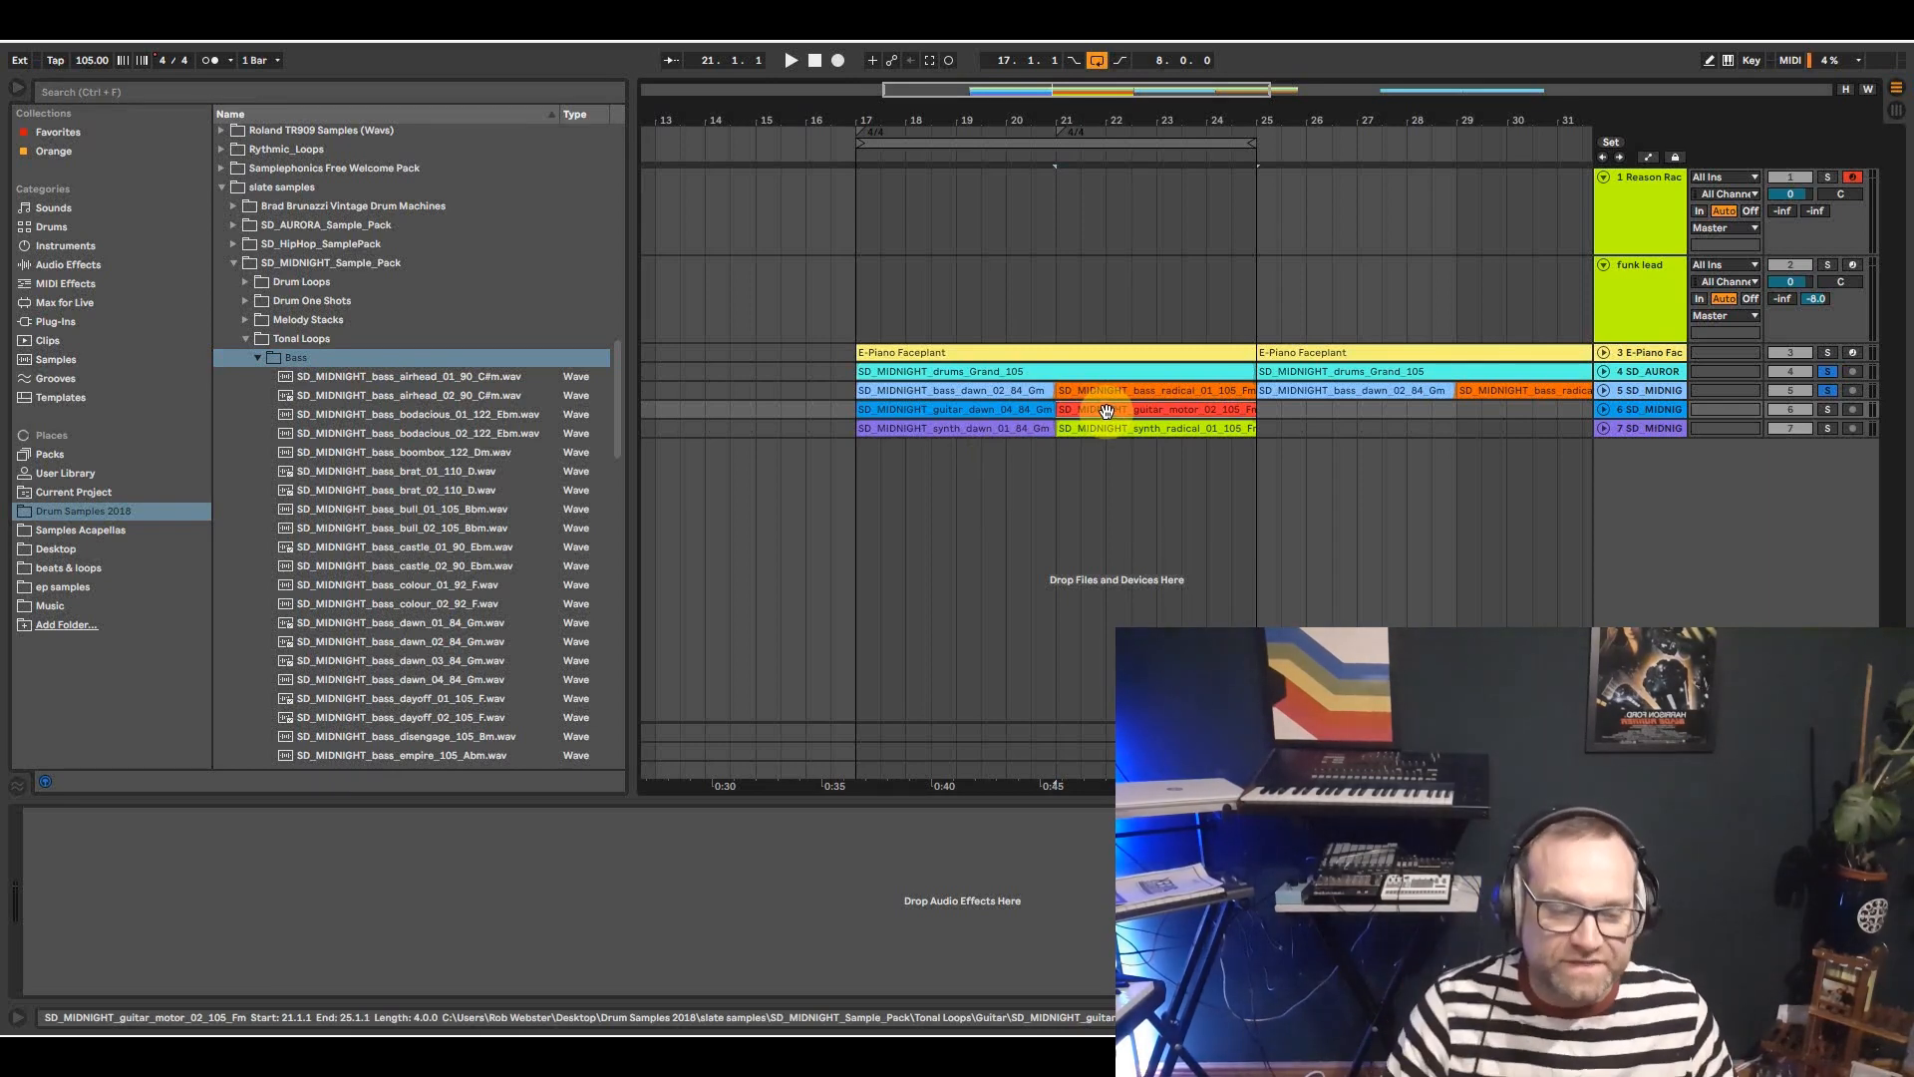
pyautogui.click(1829, 413)
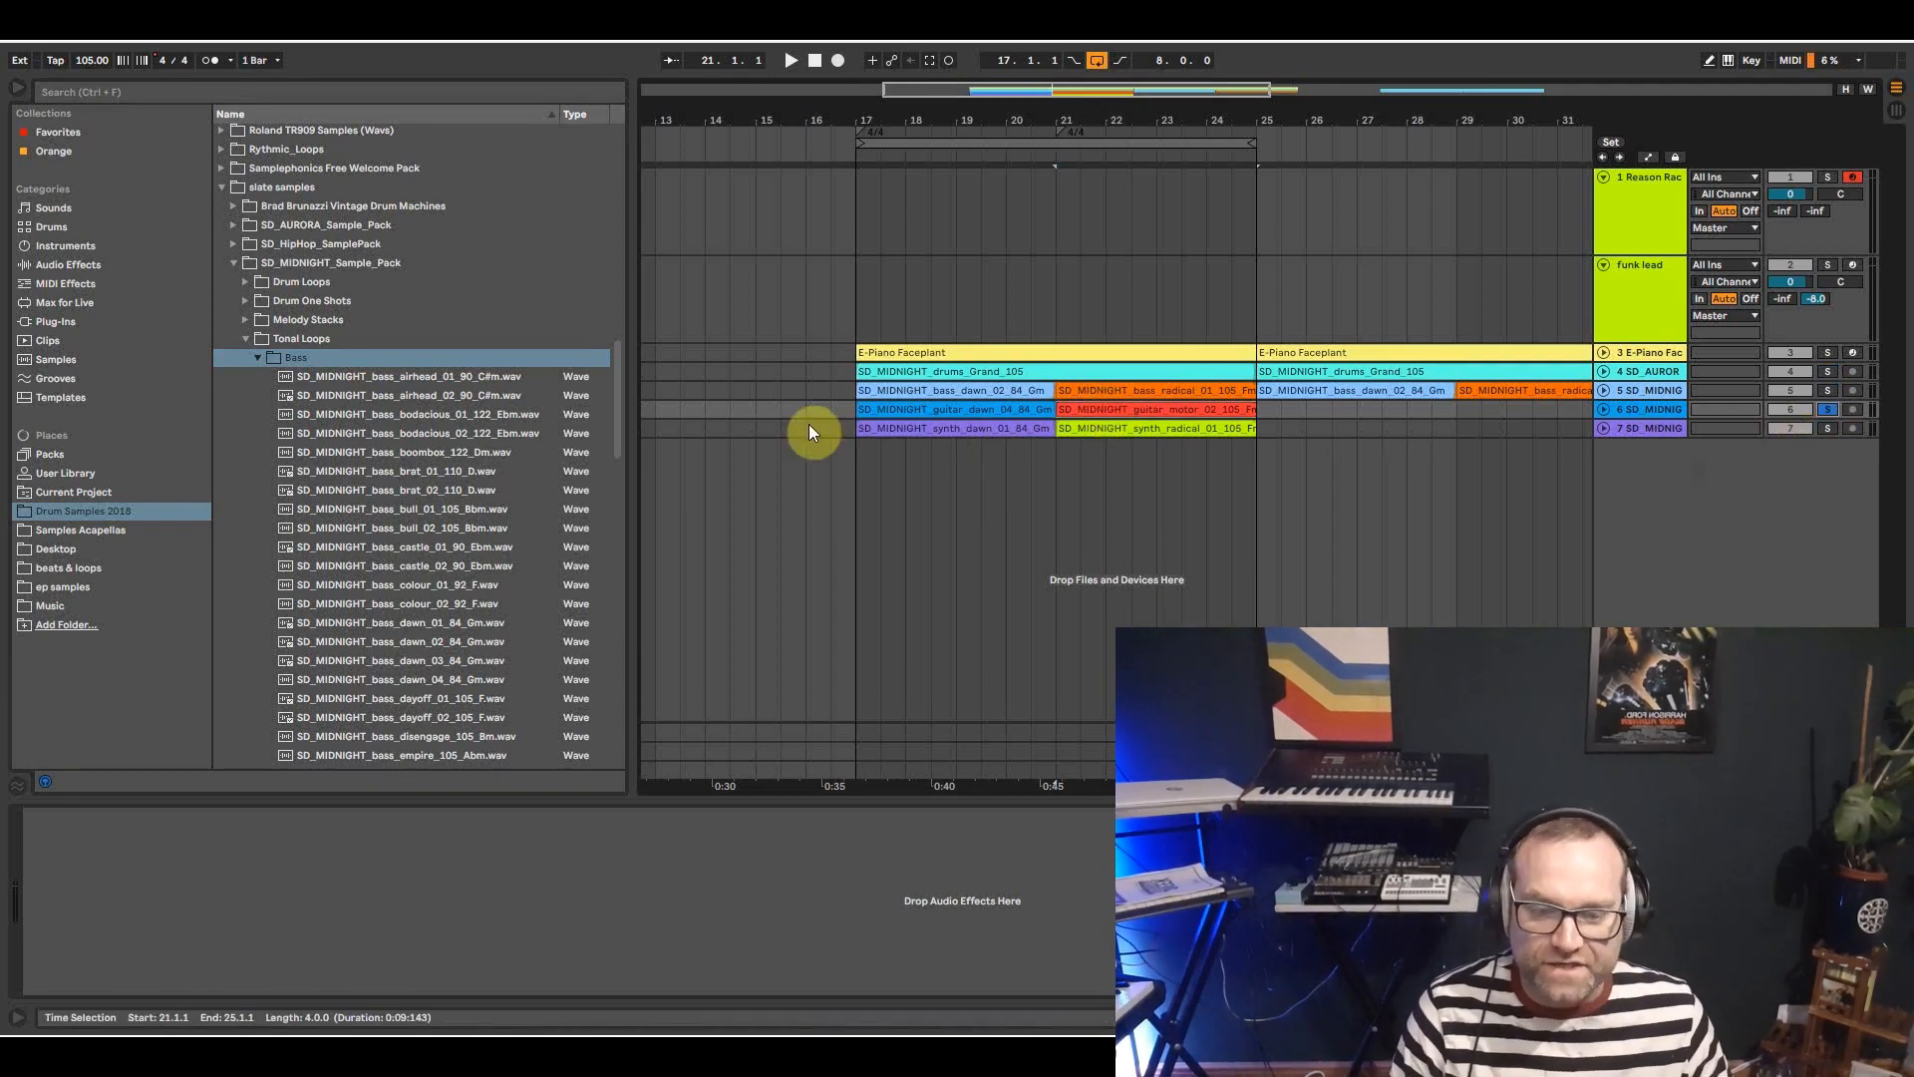
pyautogui.click(854, 403)
pyautogui.press('space')
# Add drum track 4 and bass track 5 to the guitar solo during playback, and stop playback.
pyautogui.click(1825, 371)
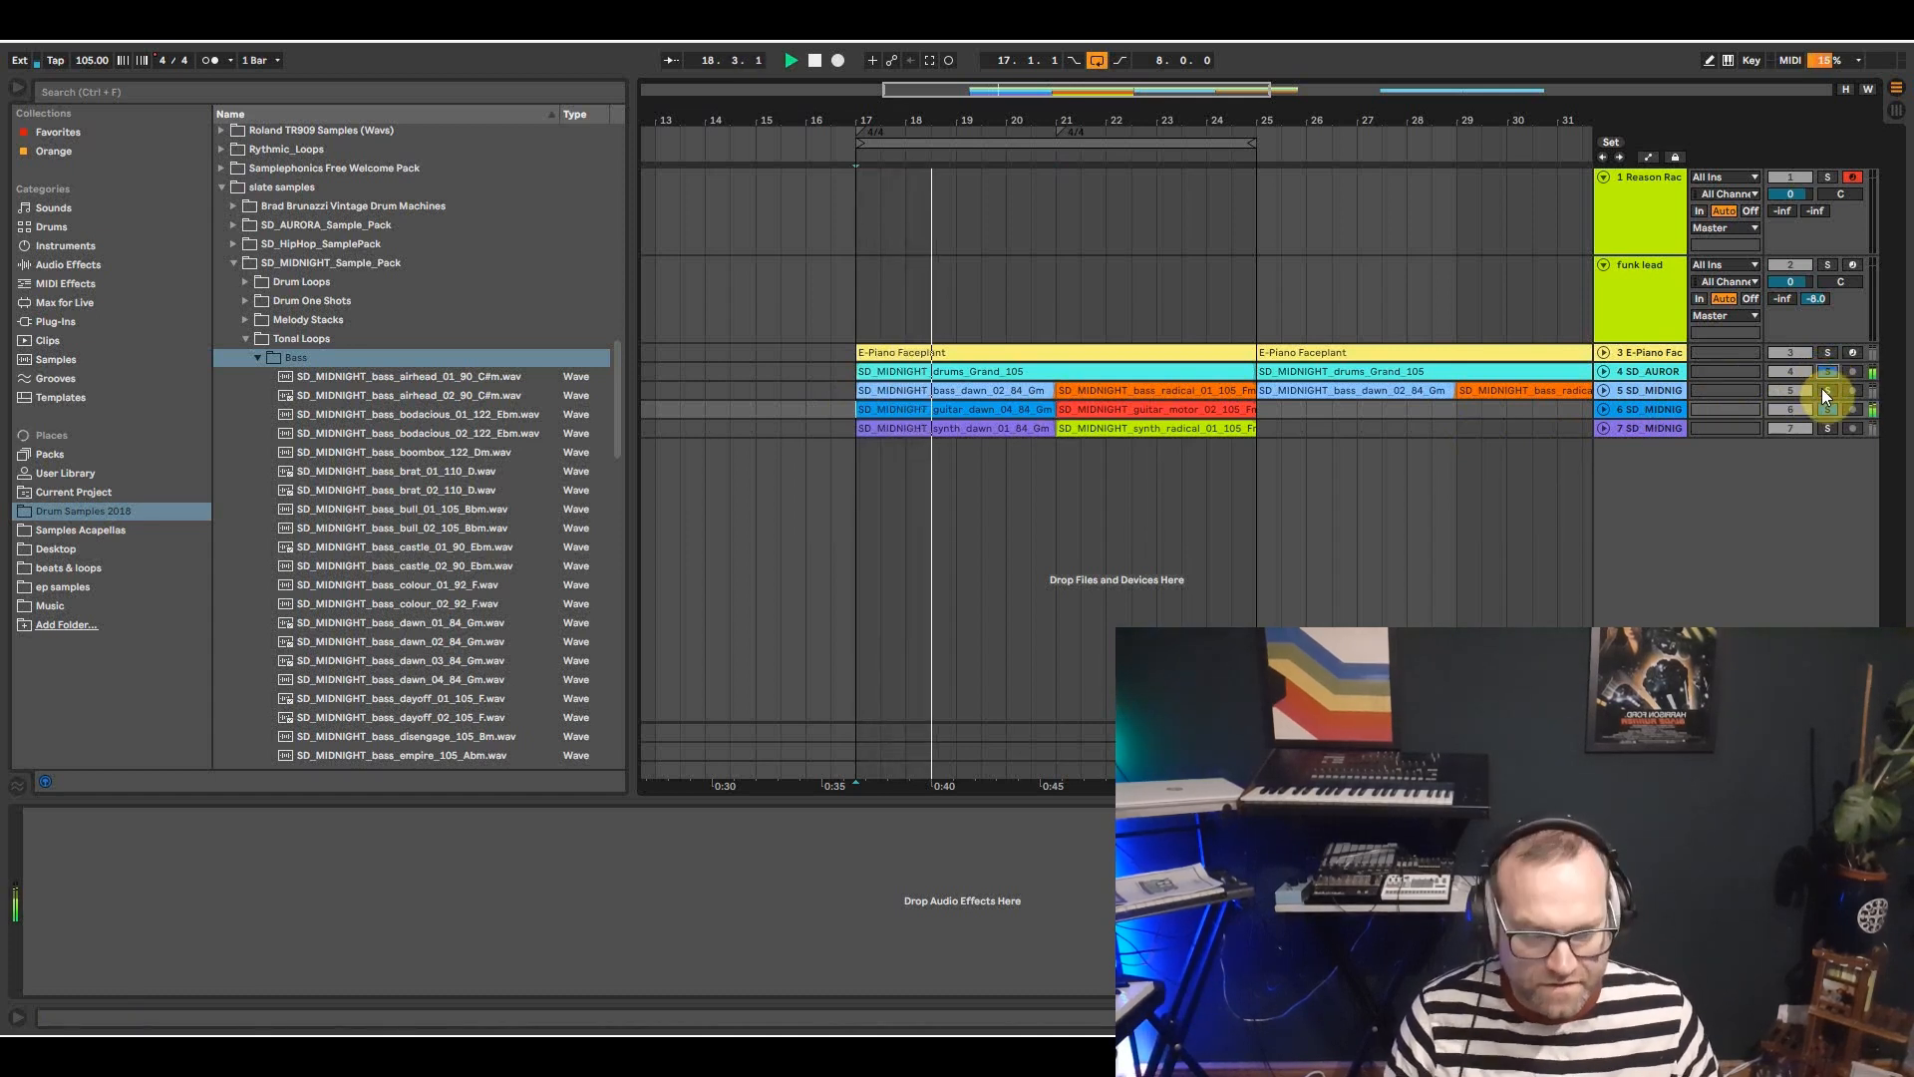
pyautogui.click(1828, 390)
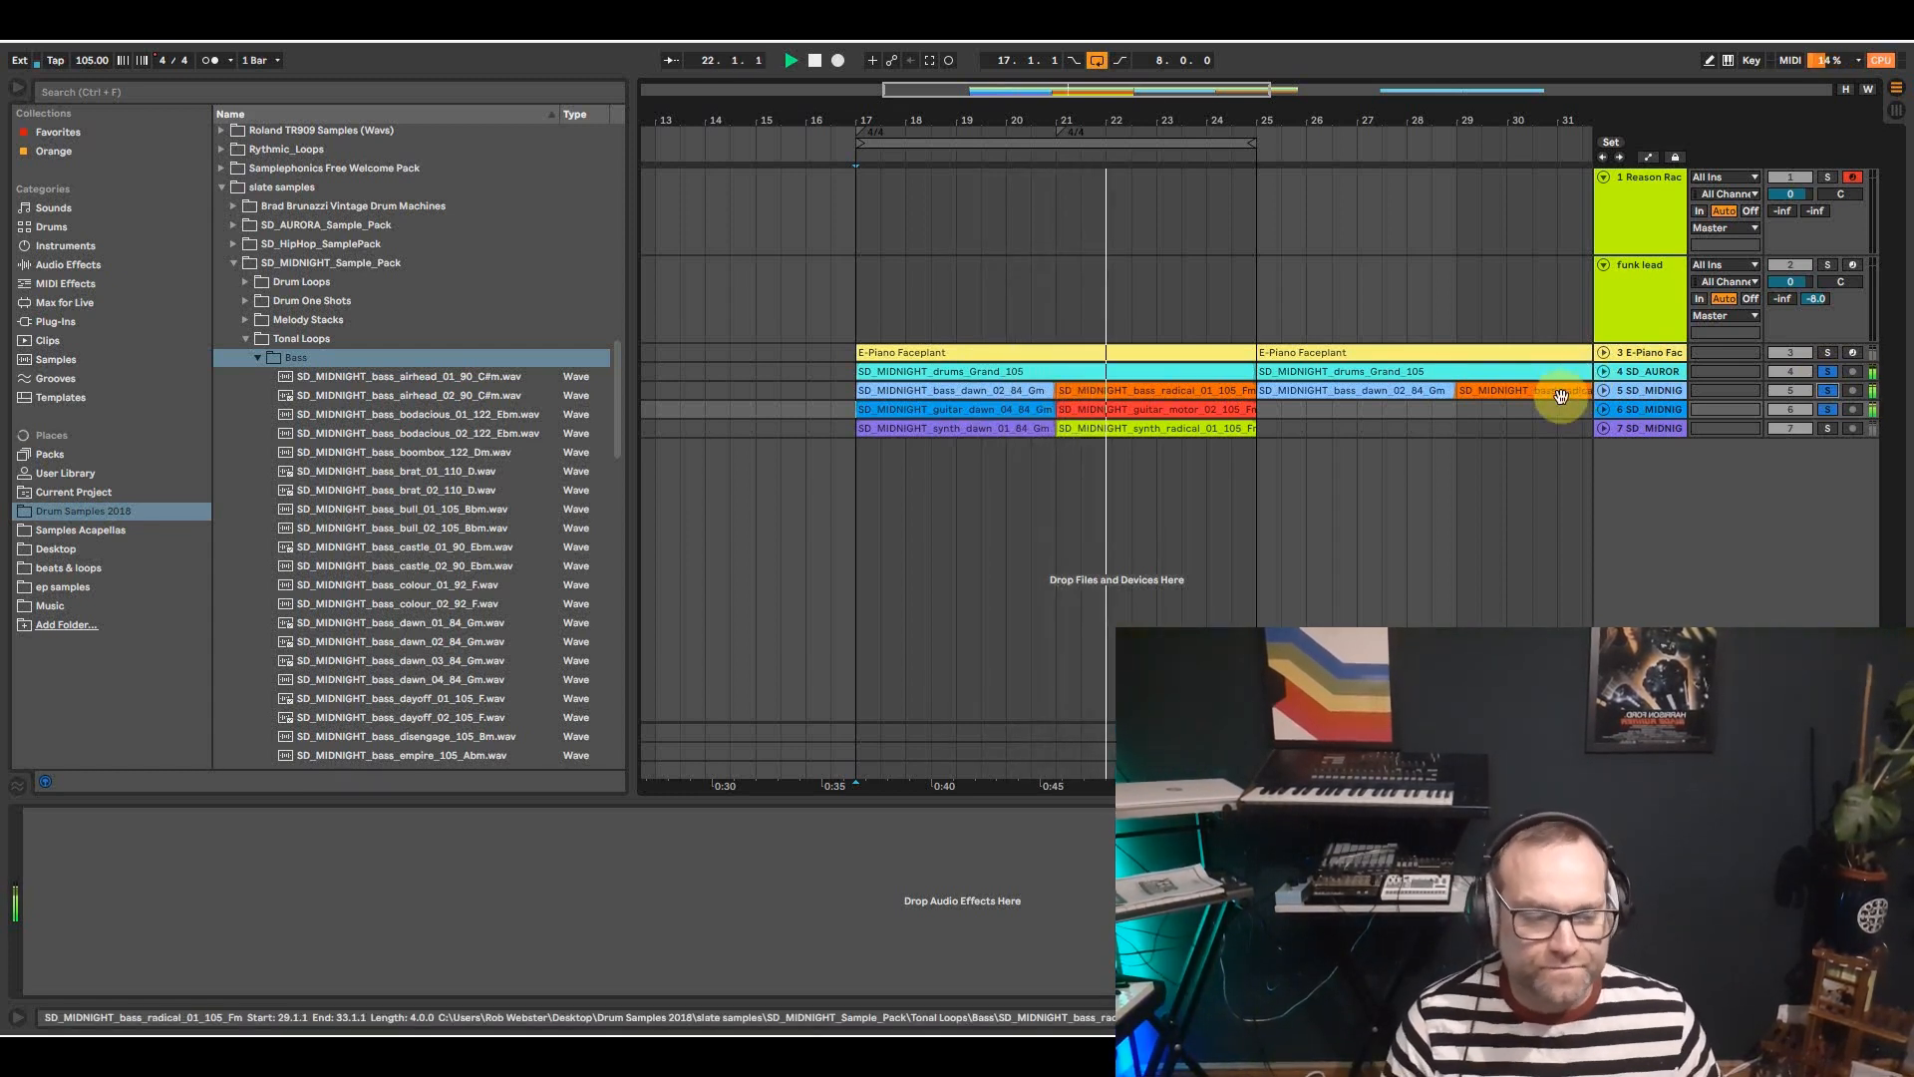
pyautogui.press('space')
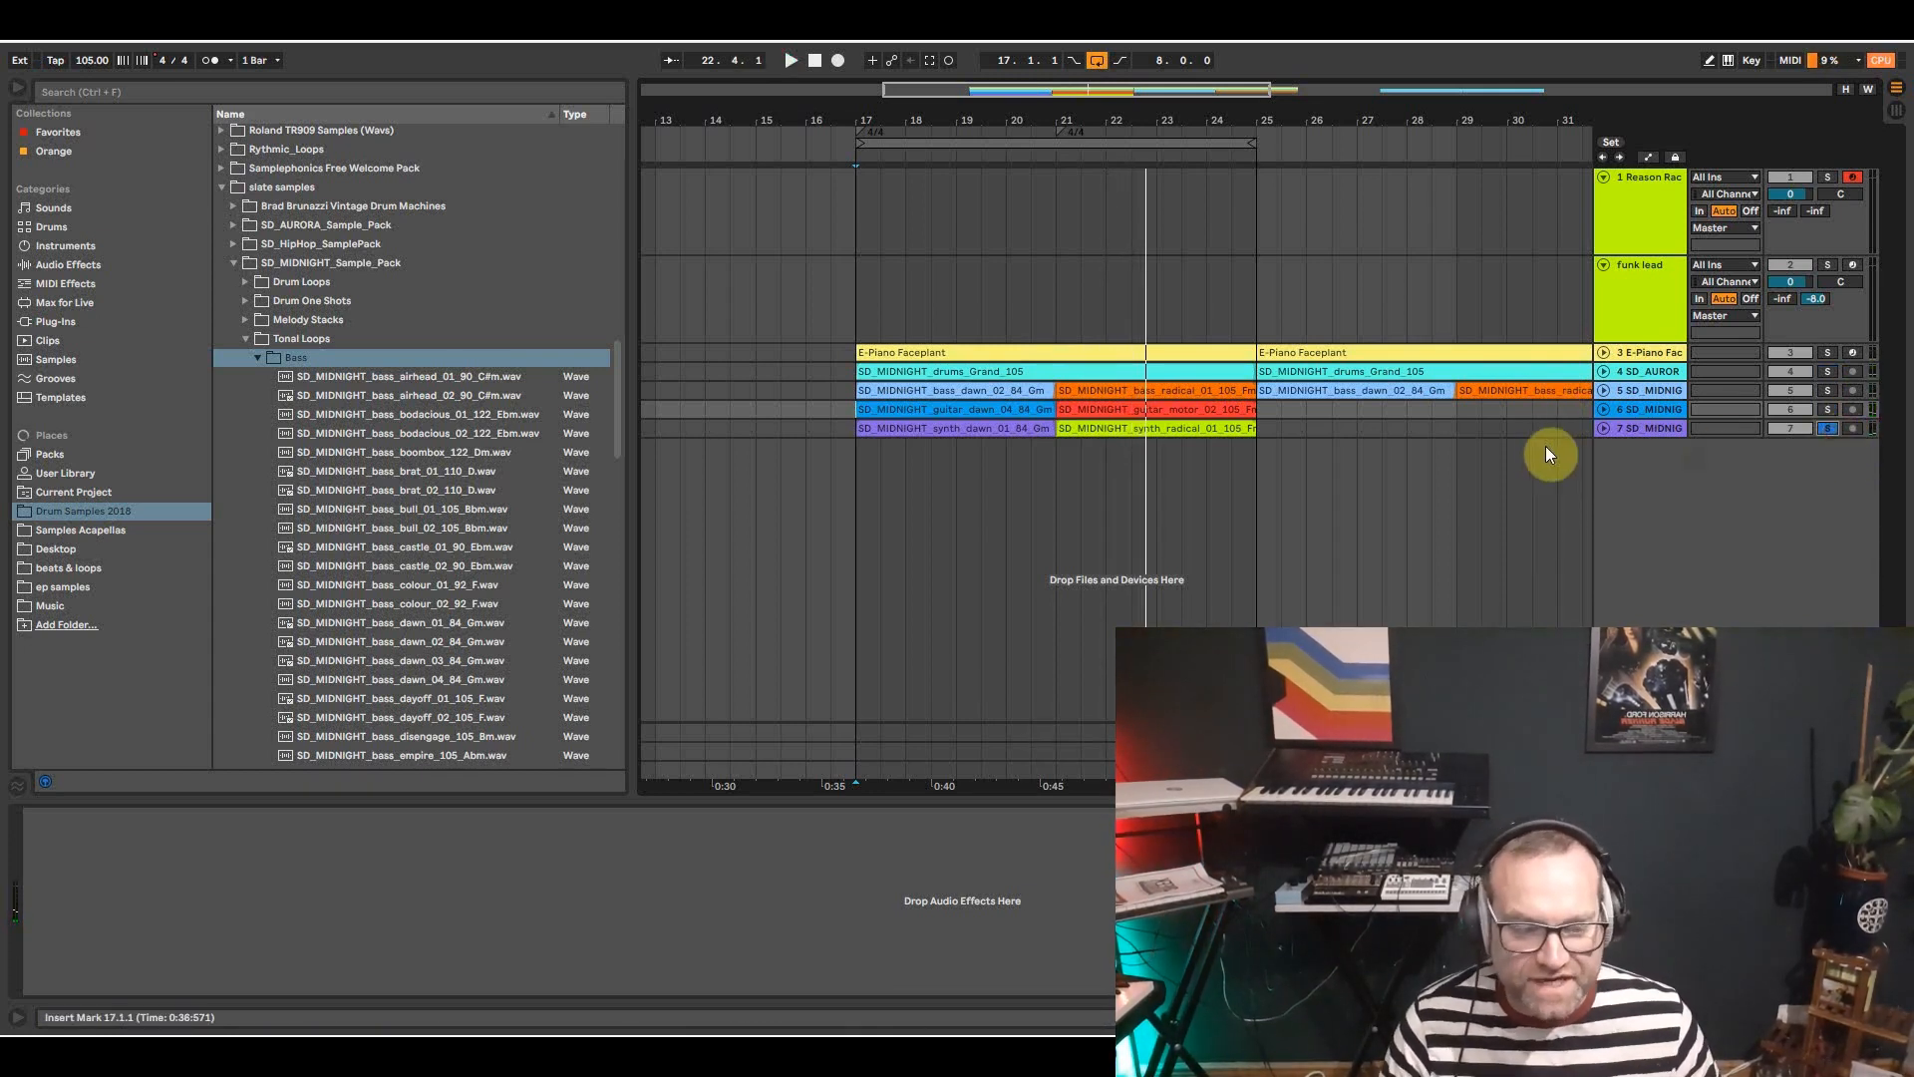
# Play the soloed Midnight synth clips on track 7, dawn_01_84 from bar 17 and radical_01_105 from bar 21.
pyautogui.click(982, 431)
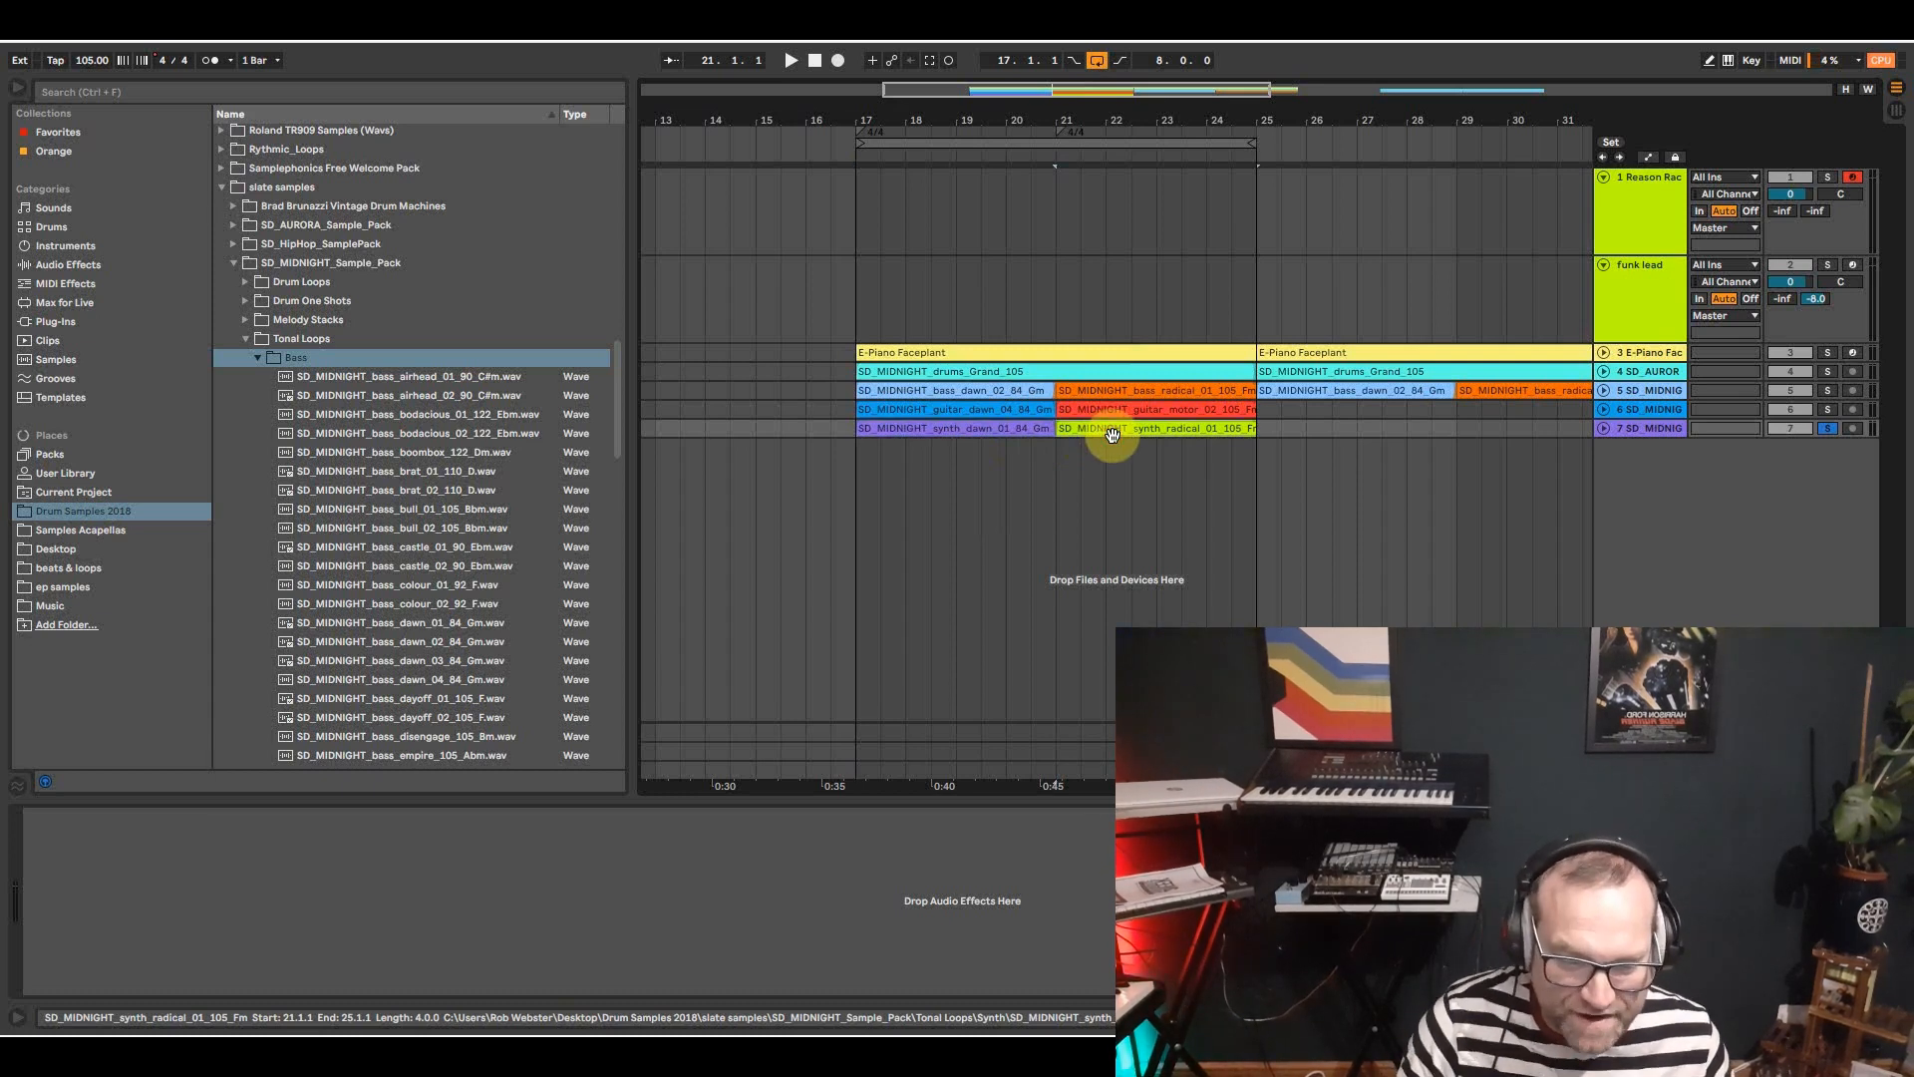
pyautogui.click(858, 424)
pyautogui.press('space')
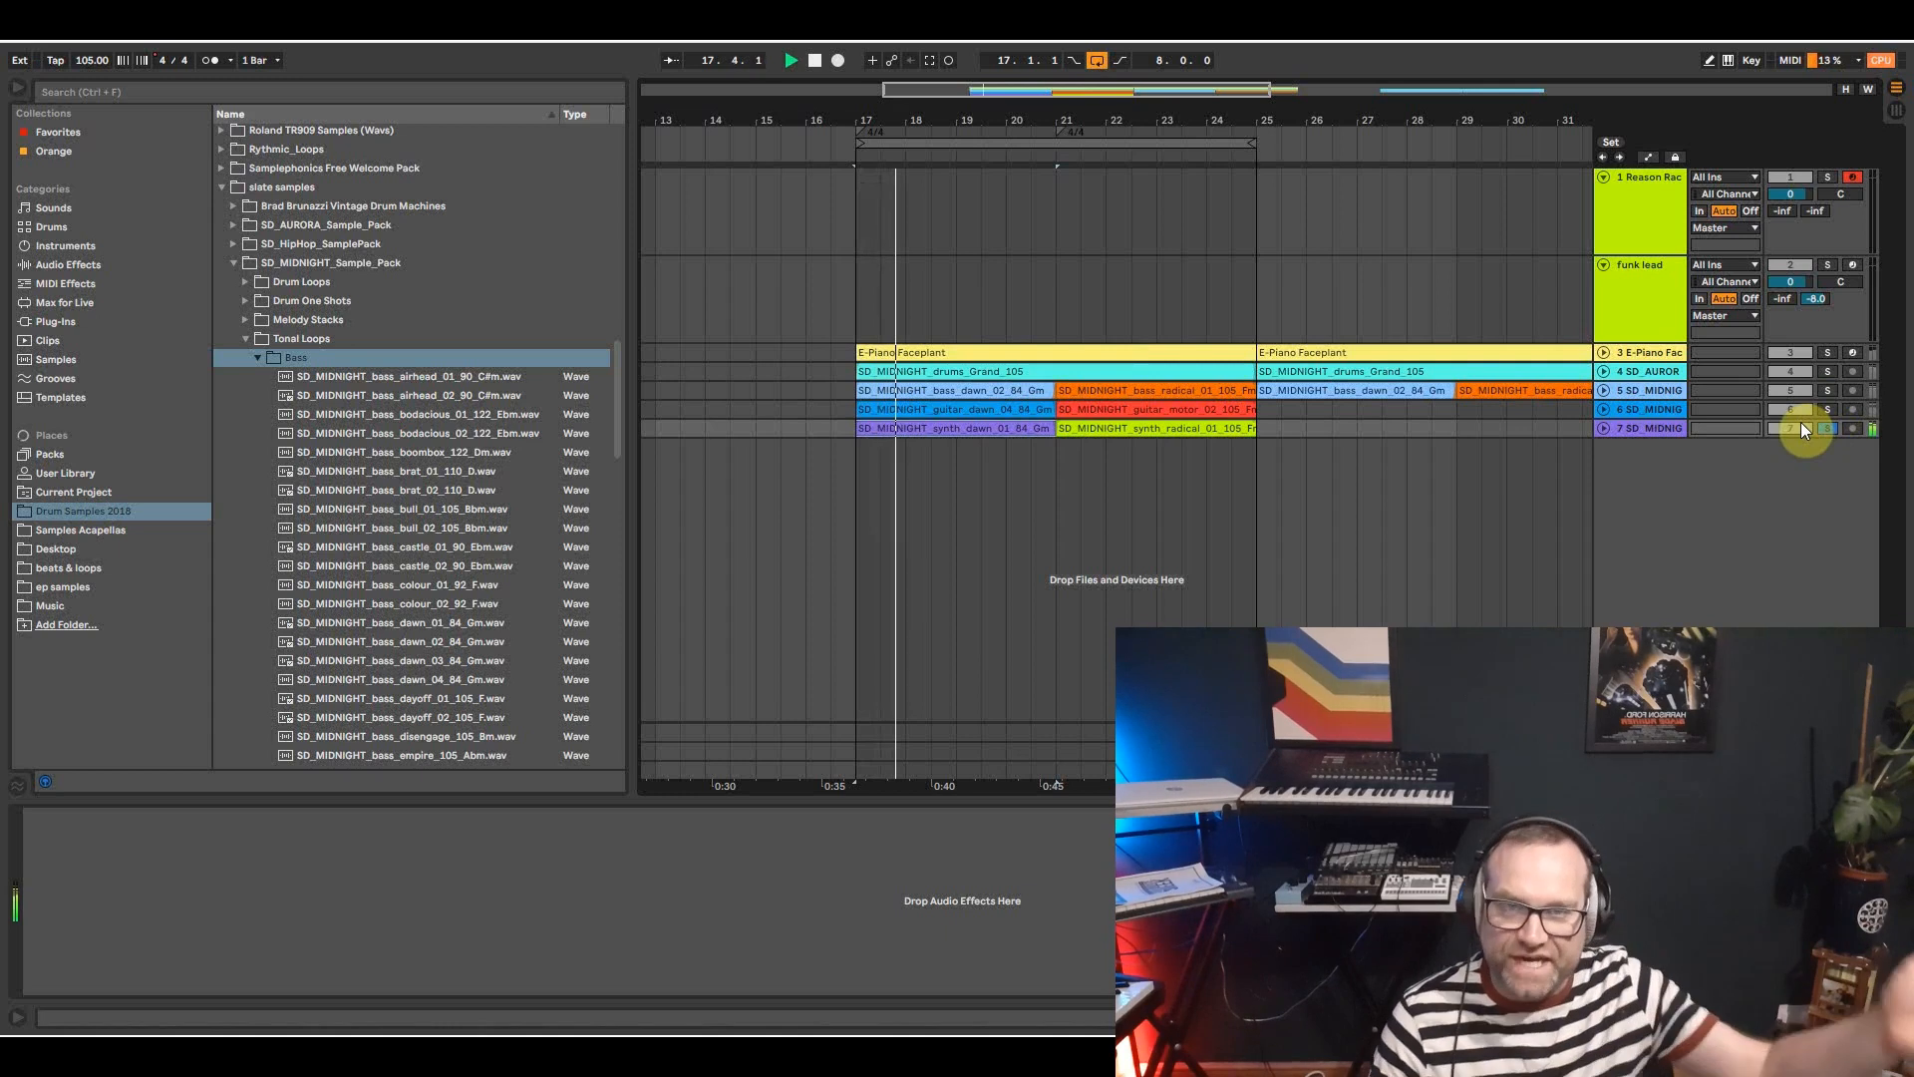
pyautogui.click(1059, 481)
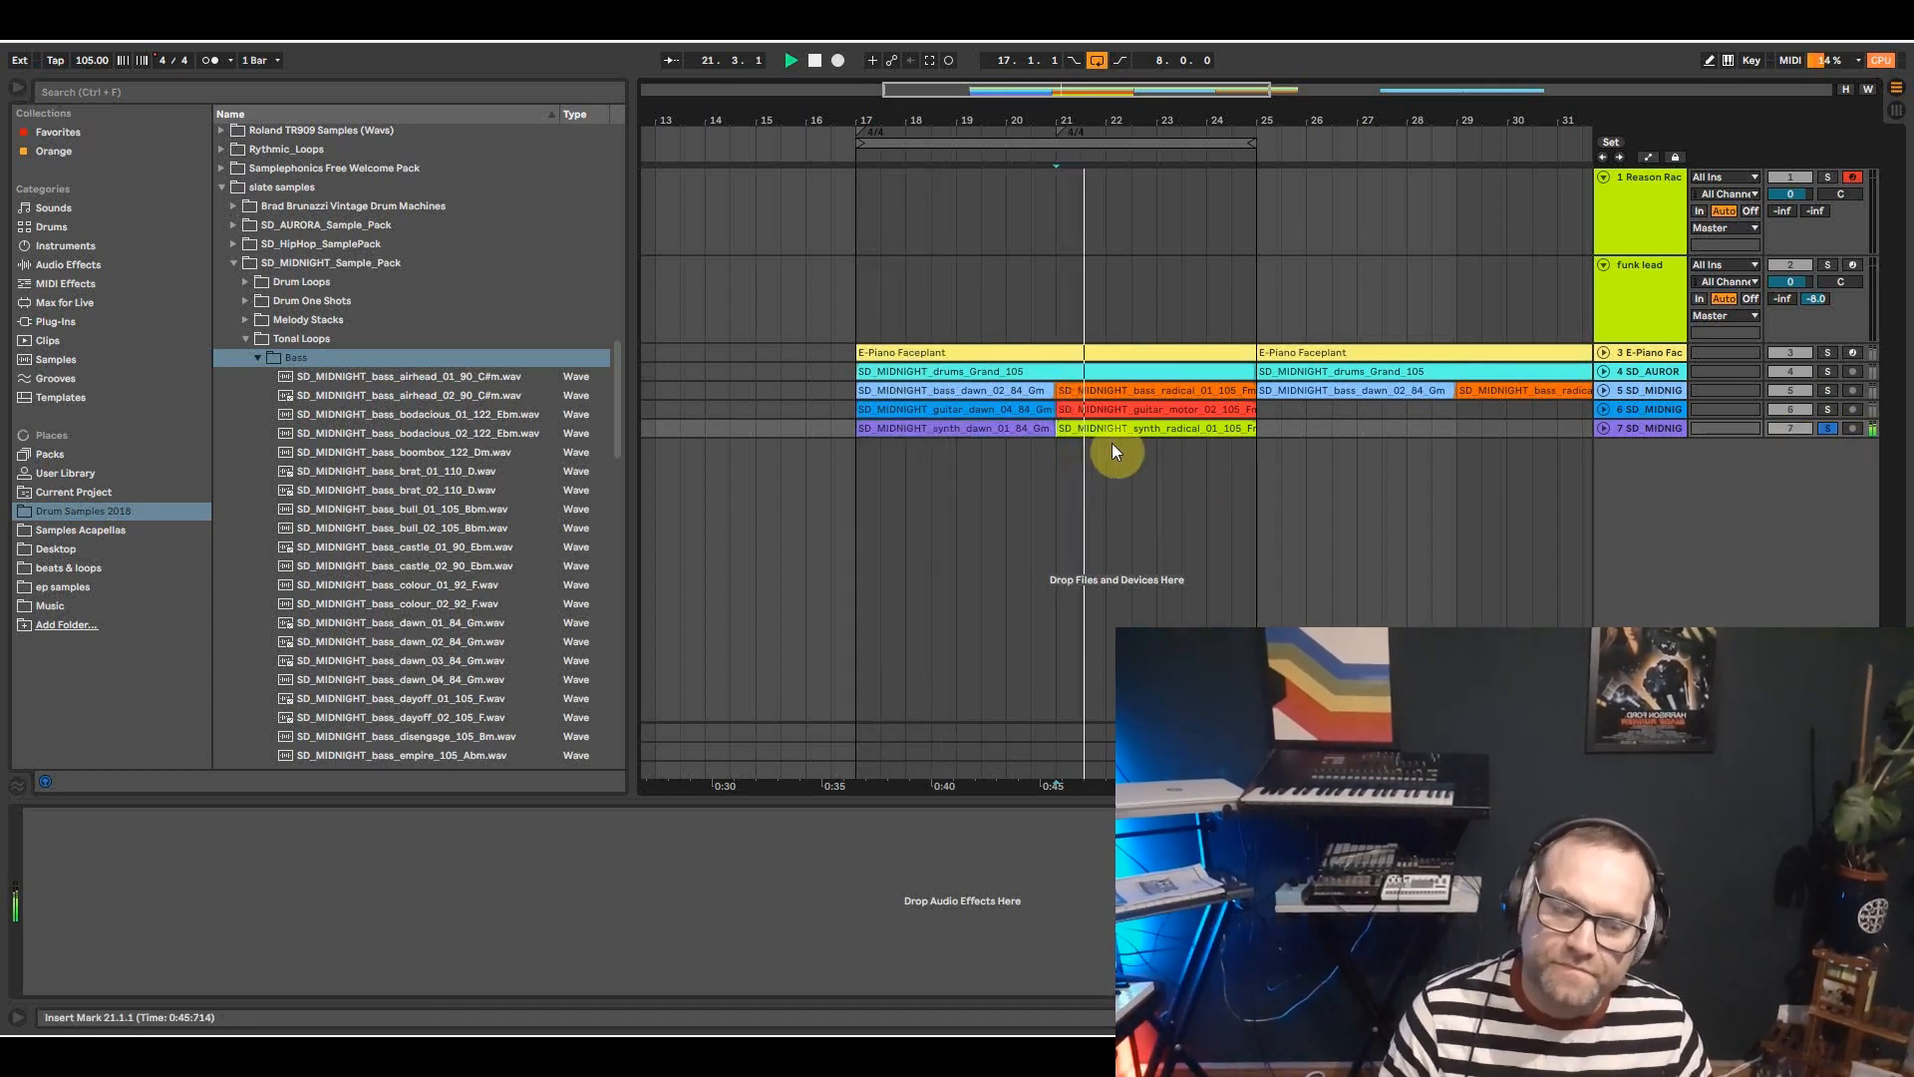
# Play all the Midnight loops with track 7 unsoloed and E-Piano track 3 muted, and extend the loop range to bars 17–33.
pyautogui.click(1824, 429)
pyautogui.click(1786, 351)
pyautogui.press('space')
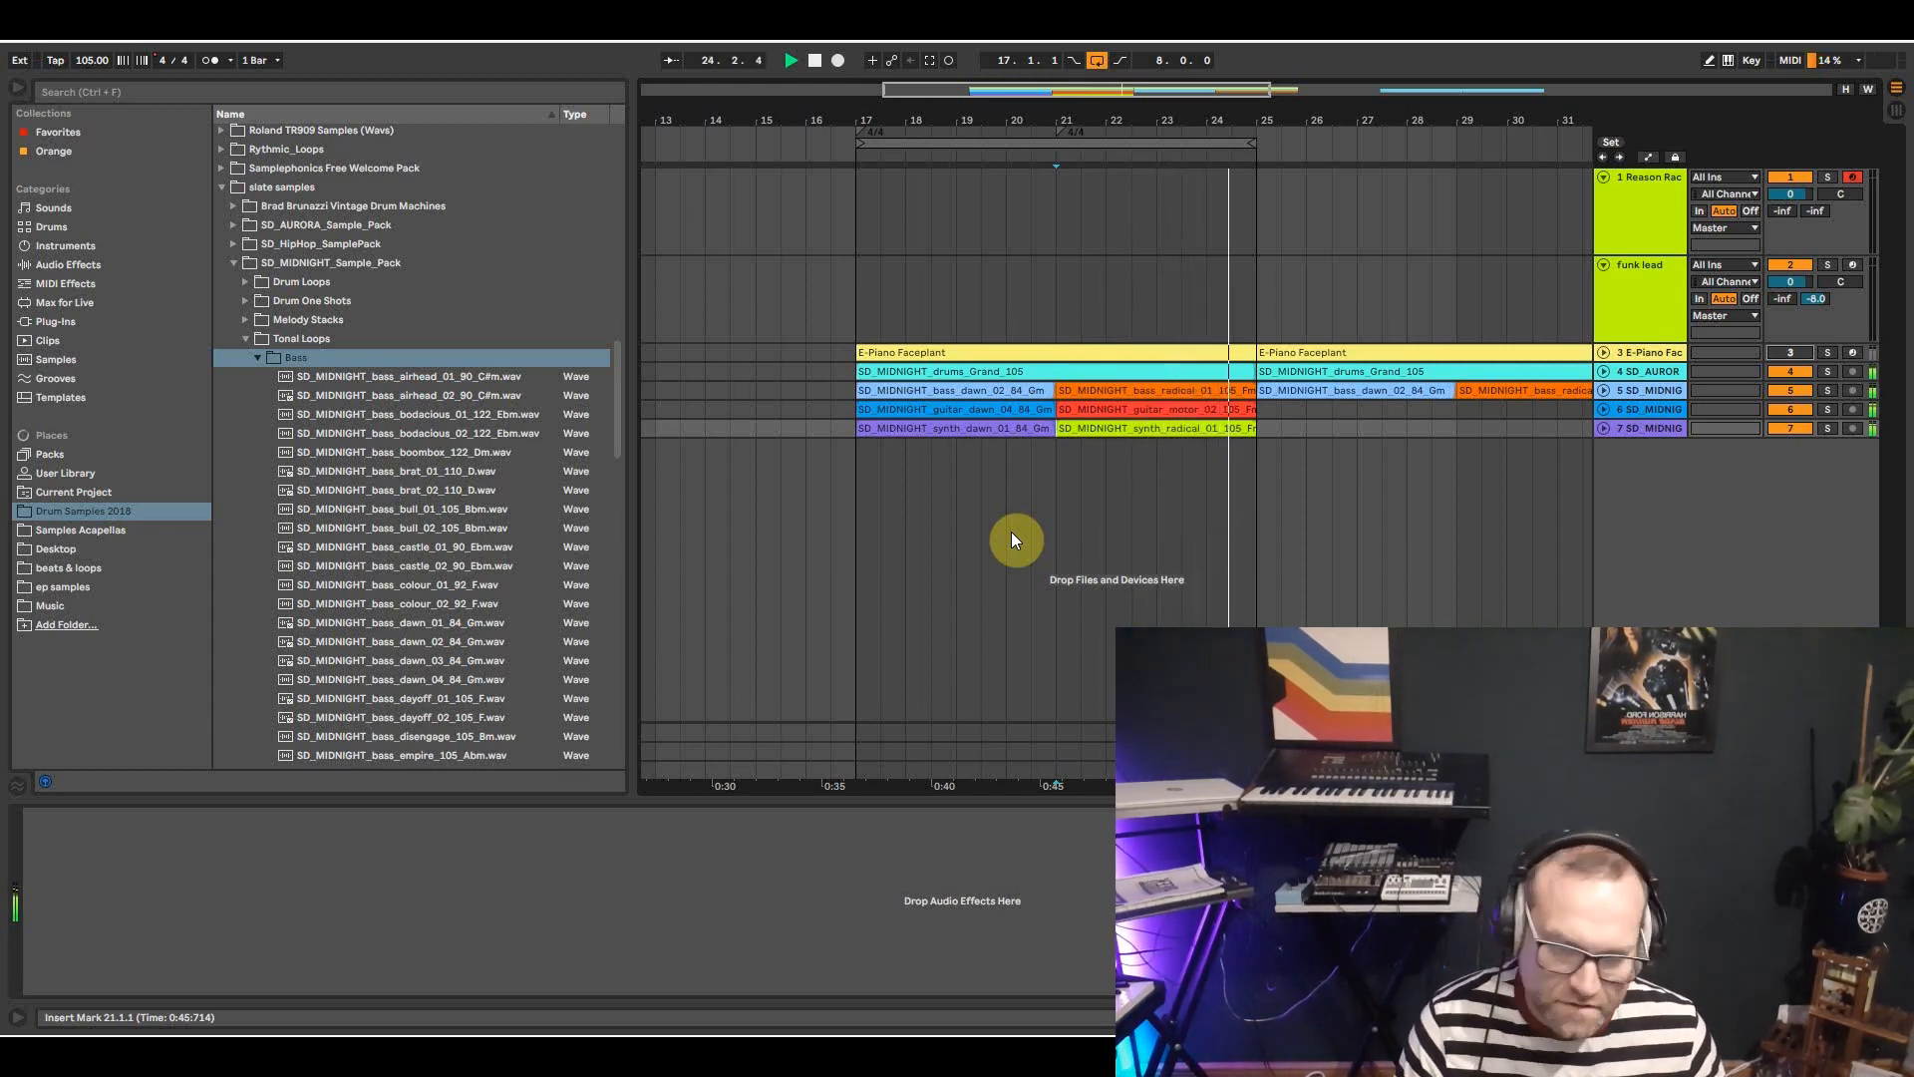
pyautogui.moveTo(1146, 113); pyautogui.dragTo(1242, 174)
pyautogui.press('space')
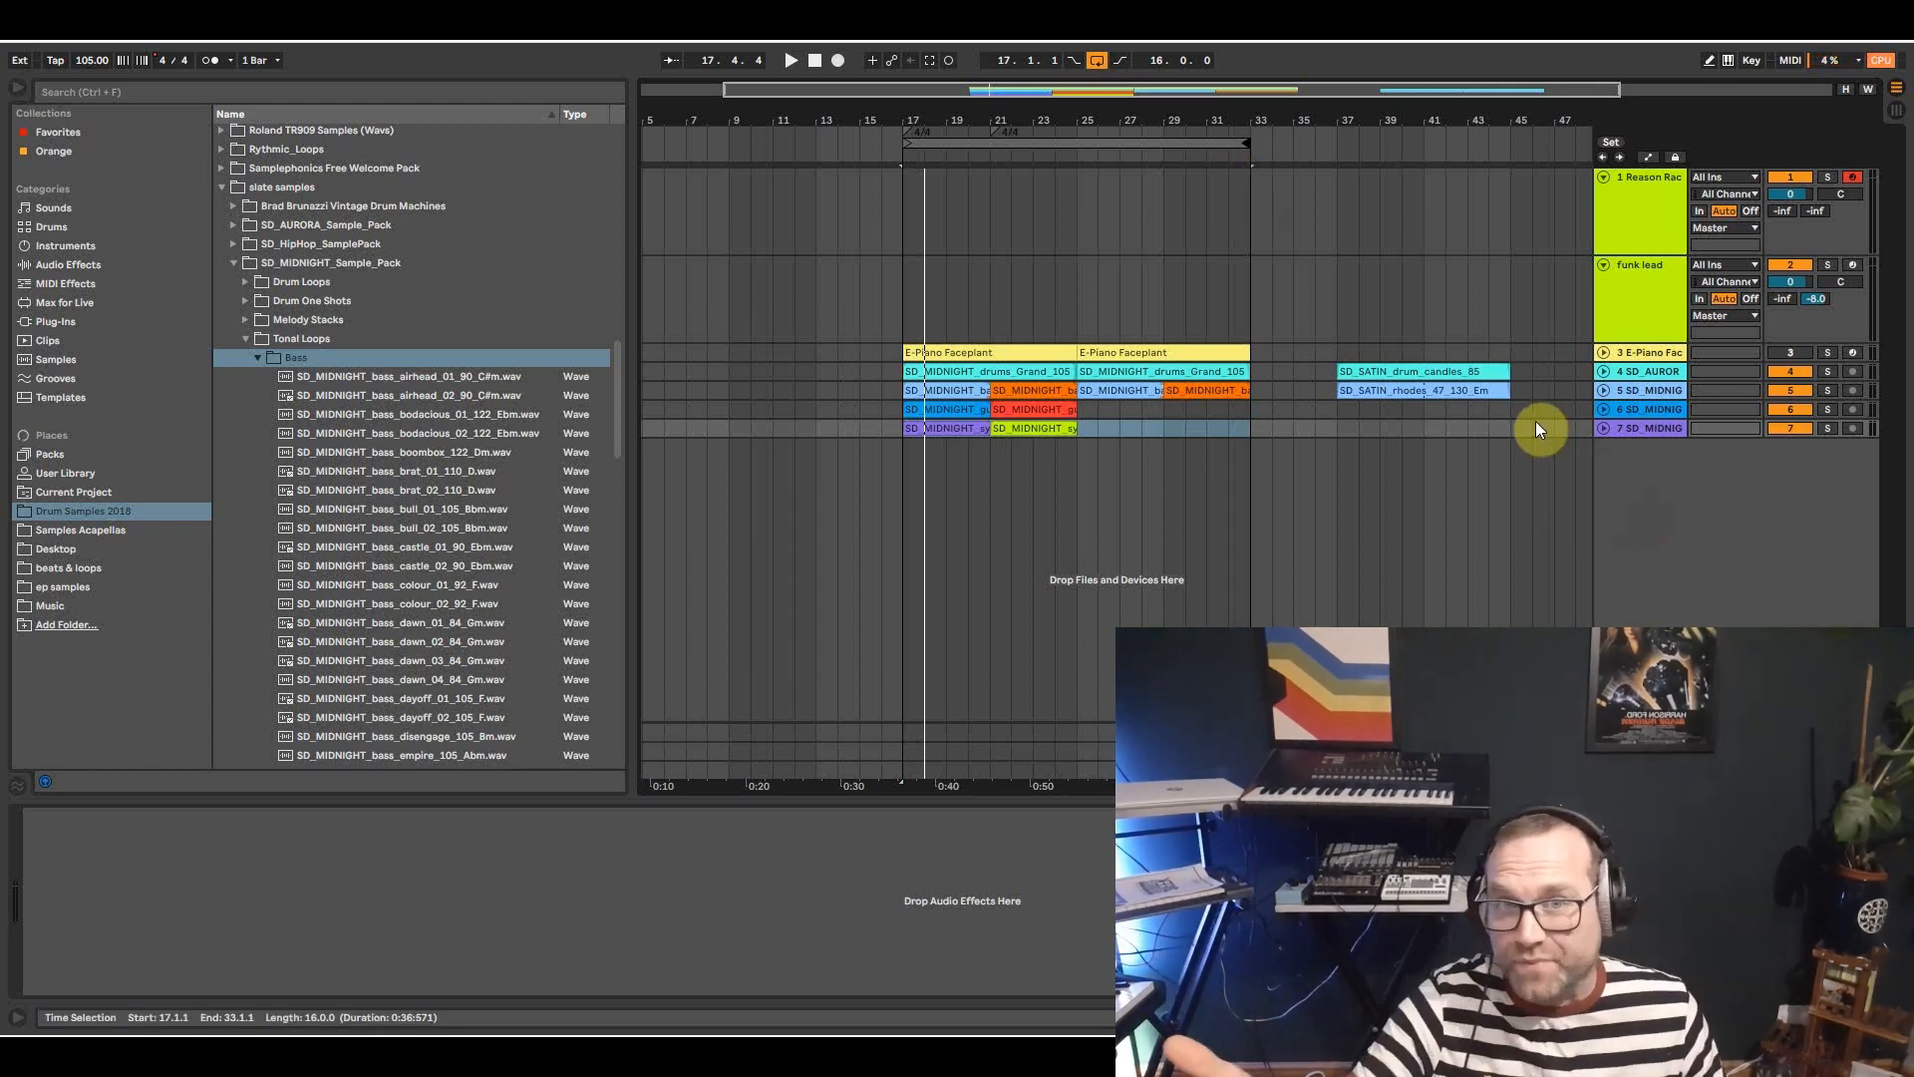
# Solo and record-arm E-Piano track 3 during loop playback, switch arming to Reason Rack track 1 and clear the E-Piano solo.
pyautogui.click(1827, 355)
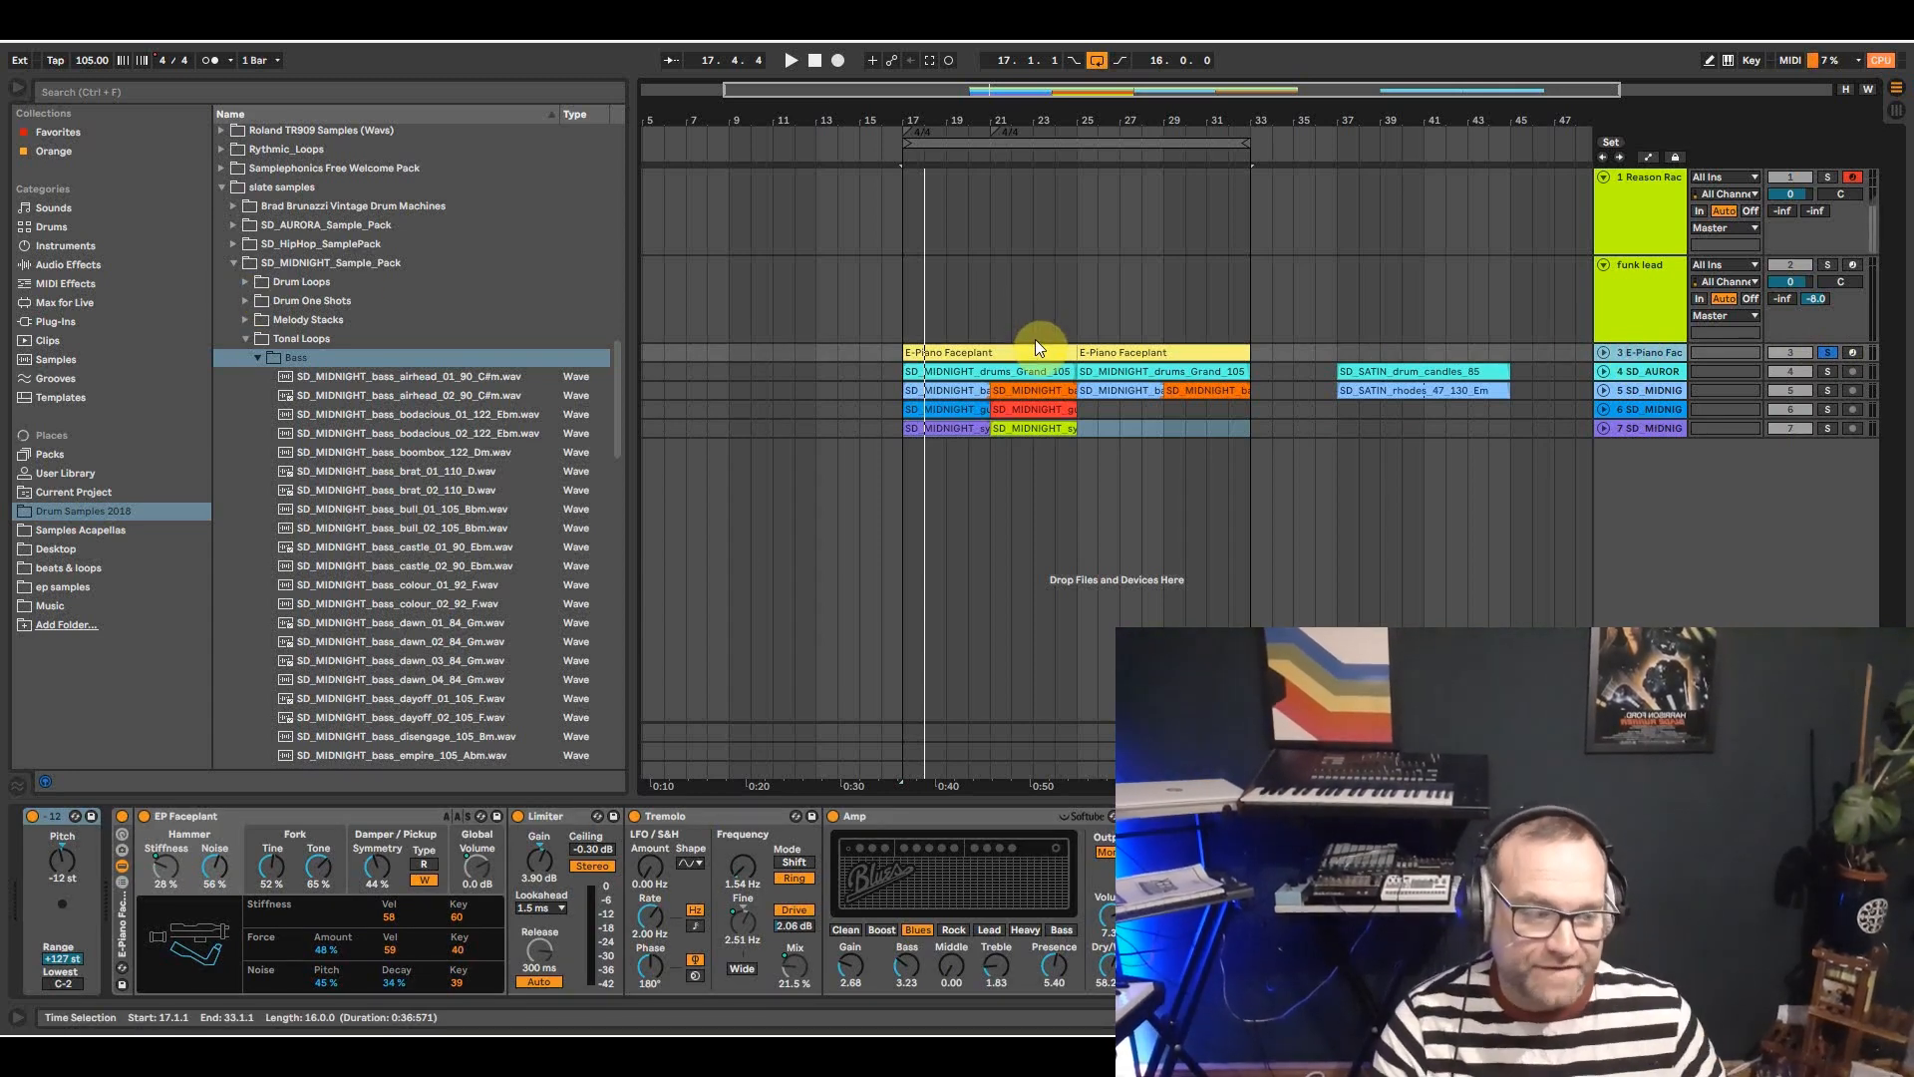
pyautogui.click(1854, 354)
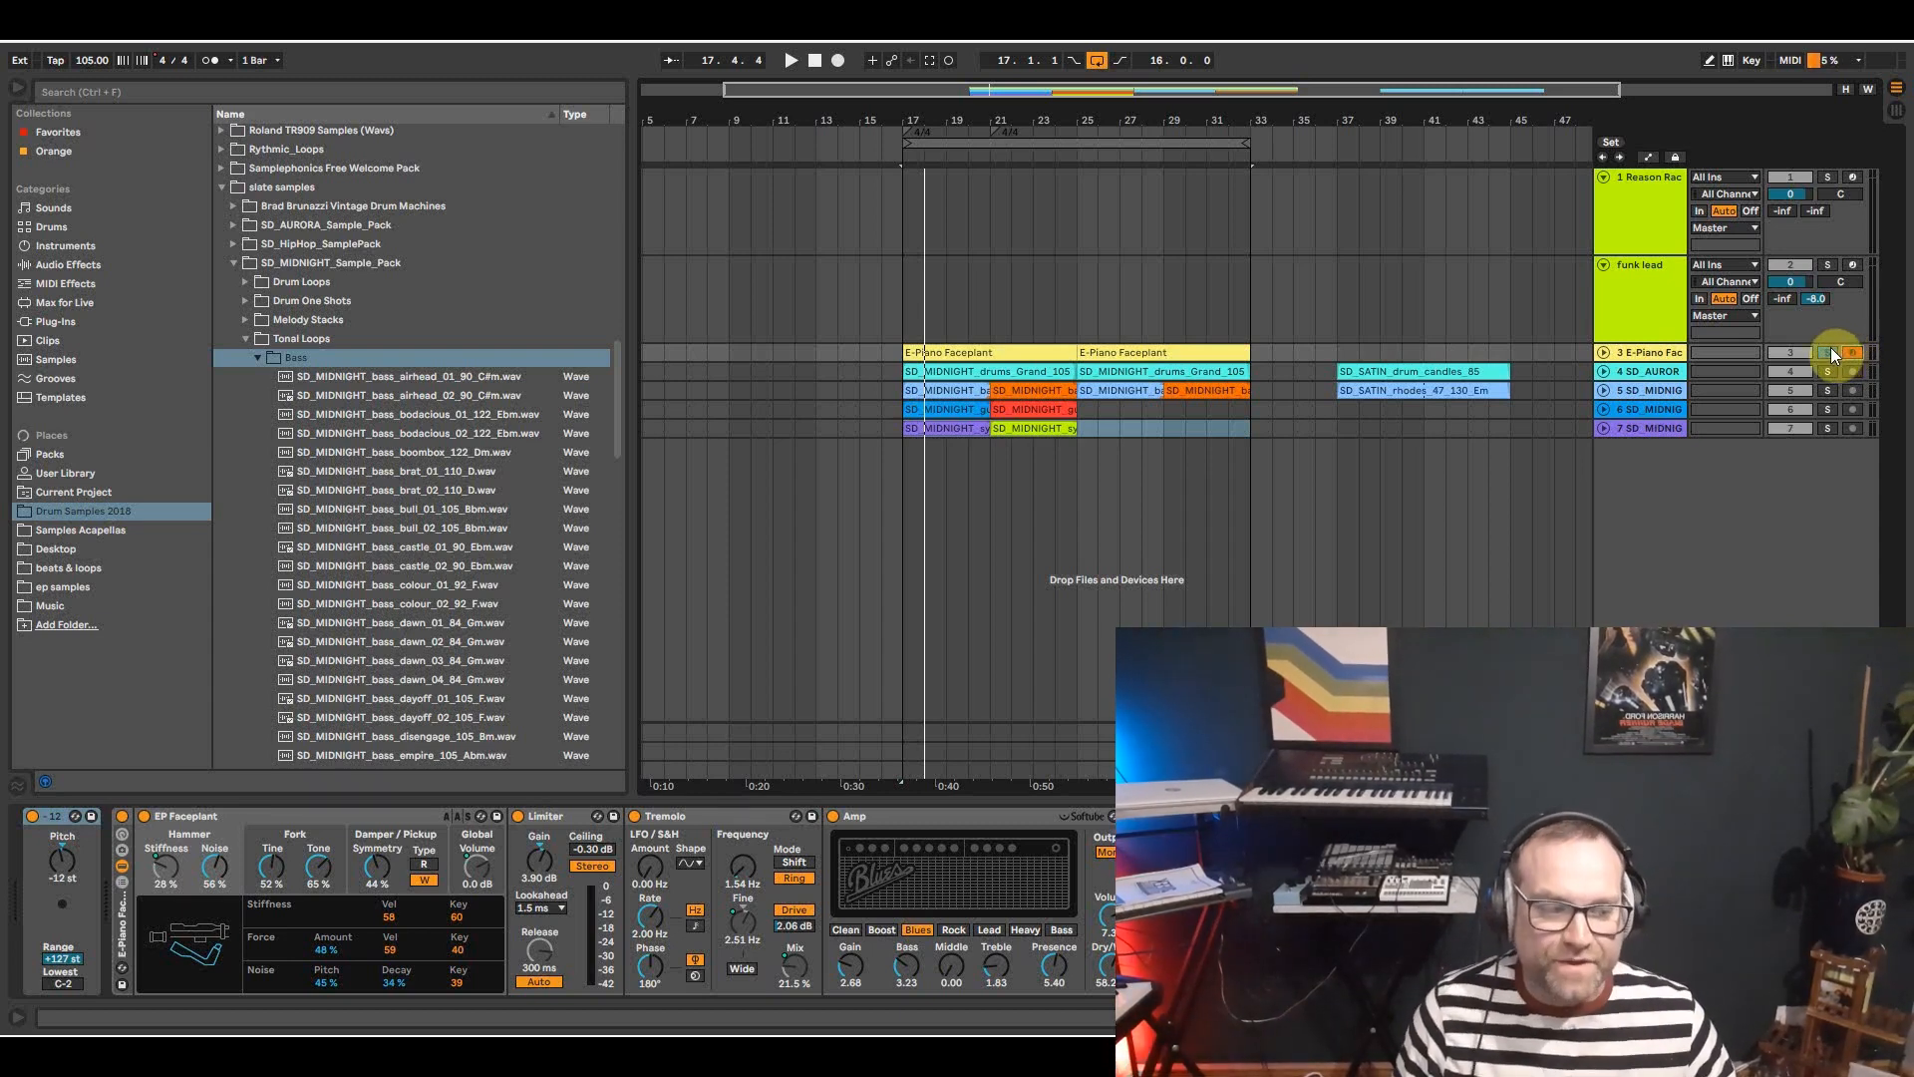
pyautogui.press('space')
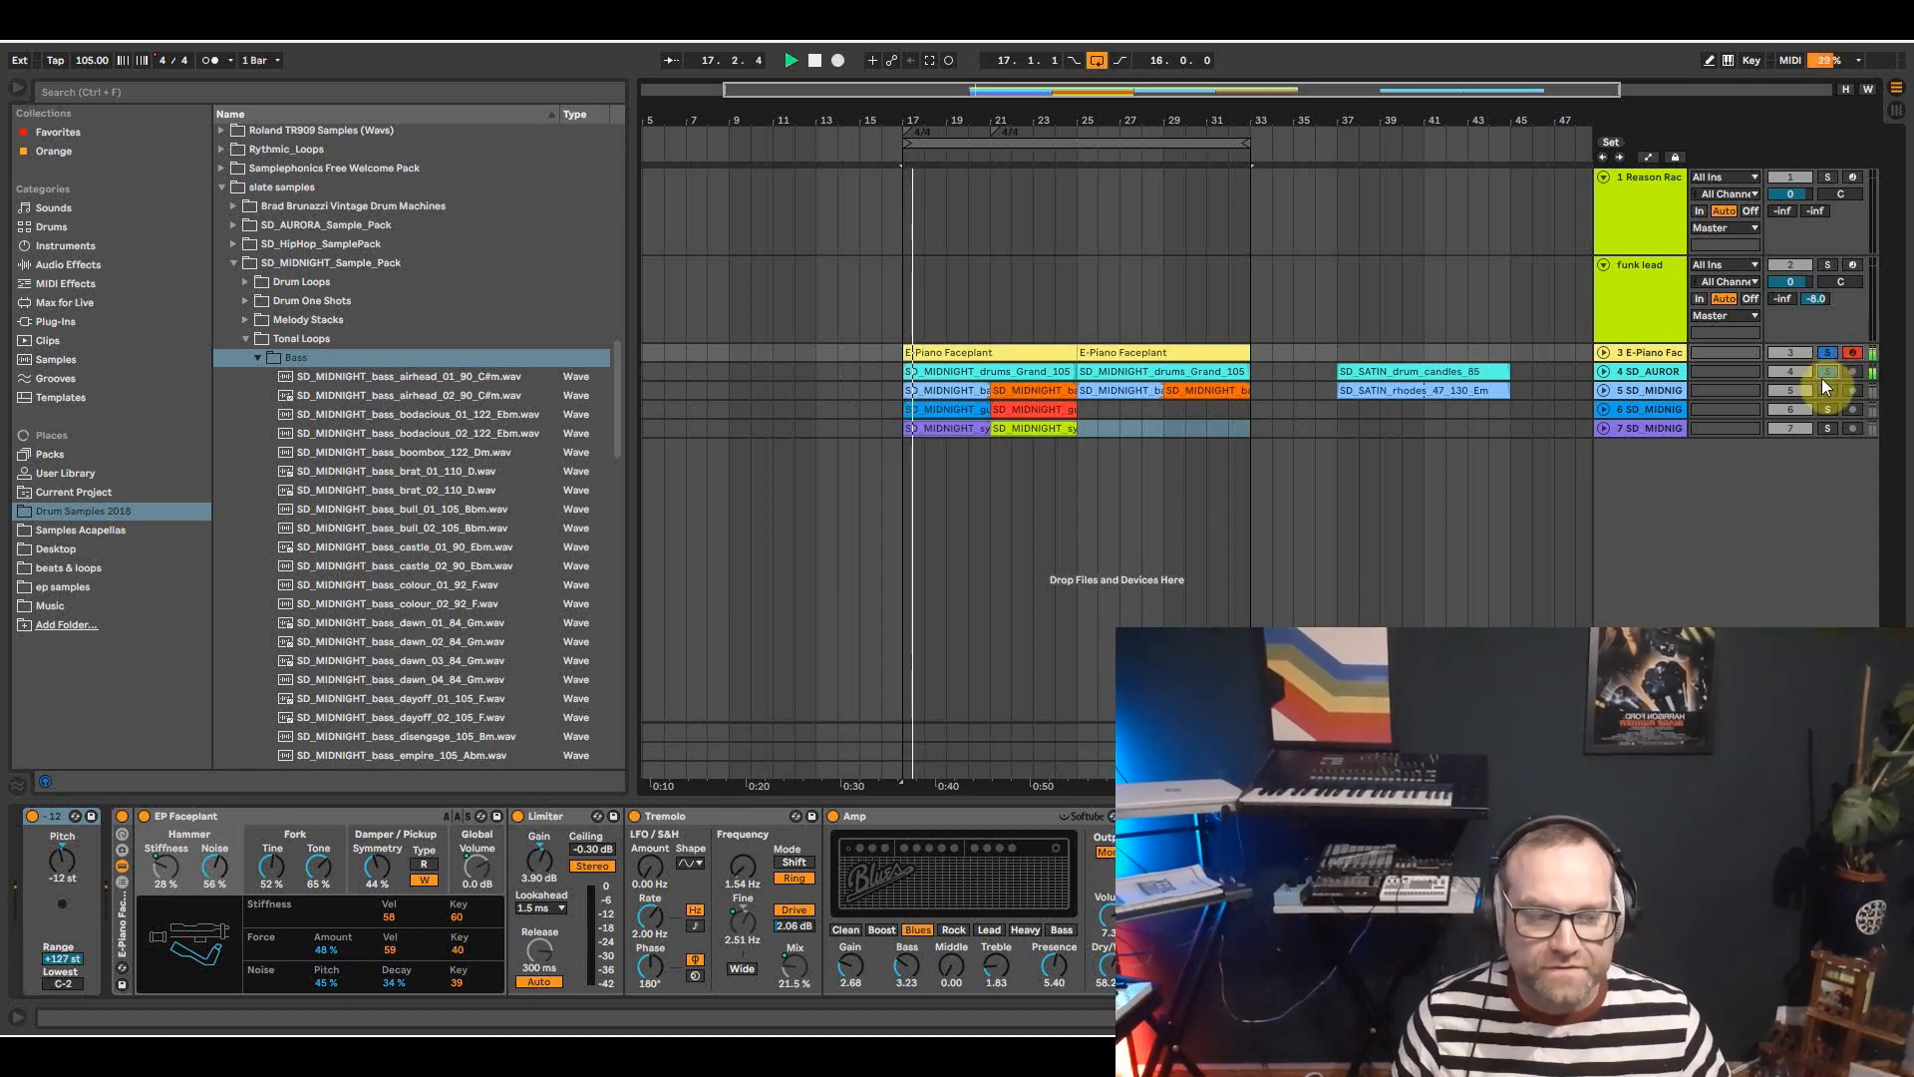
pyautogui.click(1851, 178)
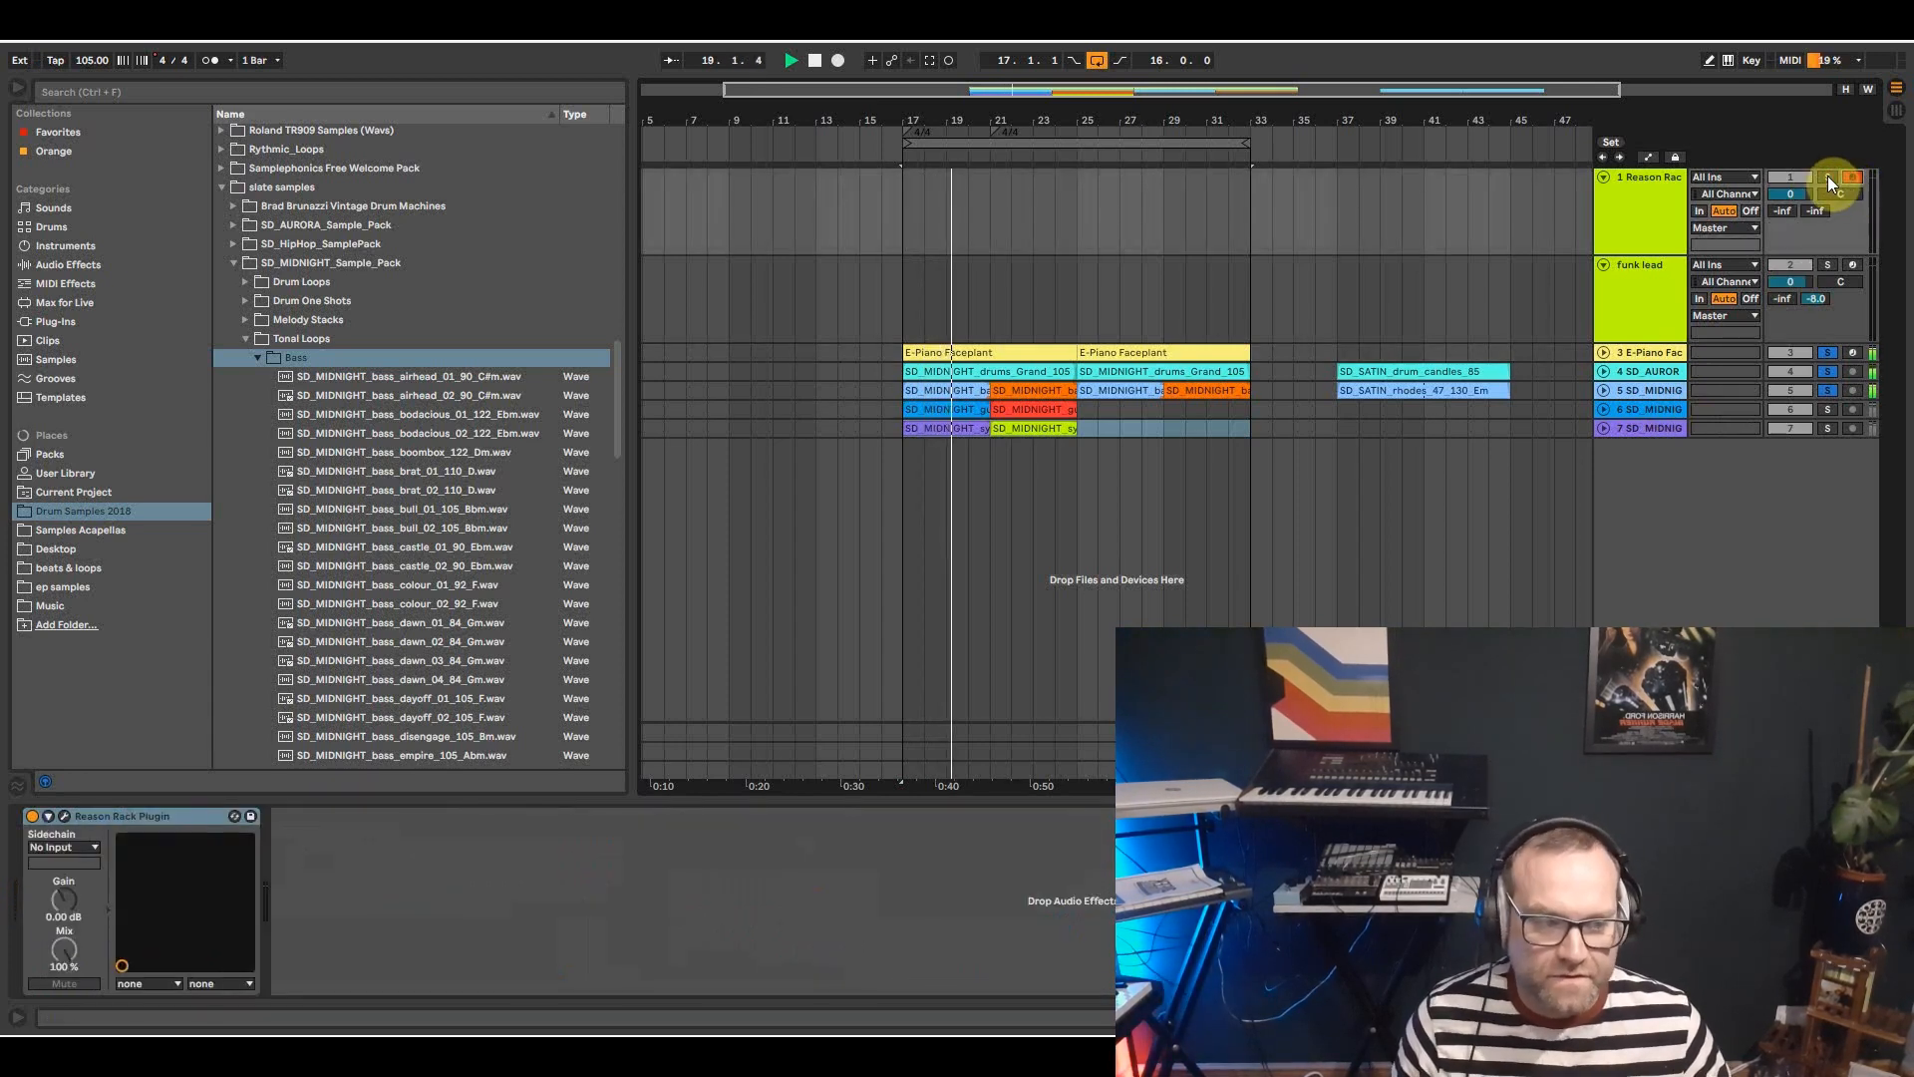
pyautogui.click(1827, 352)
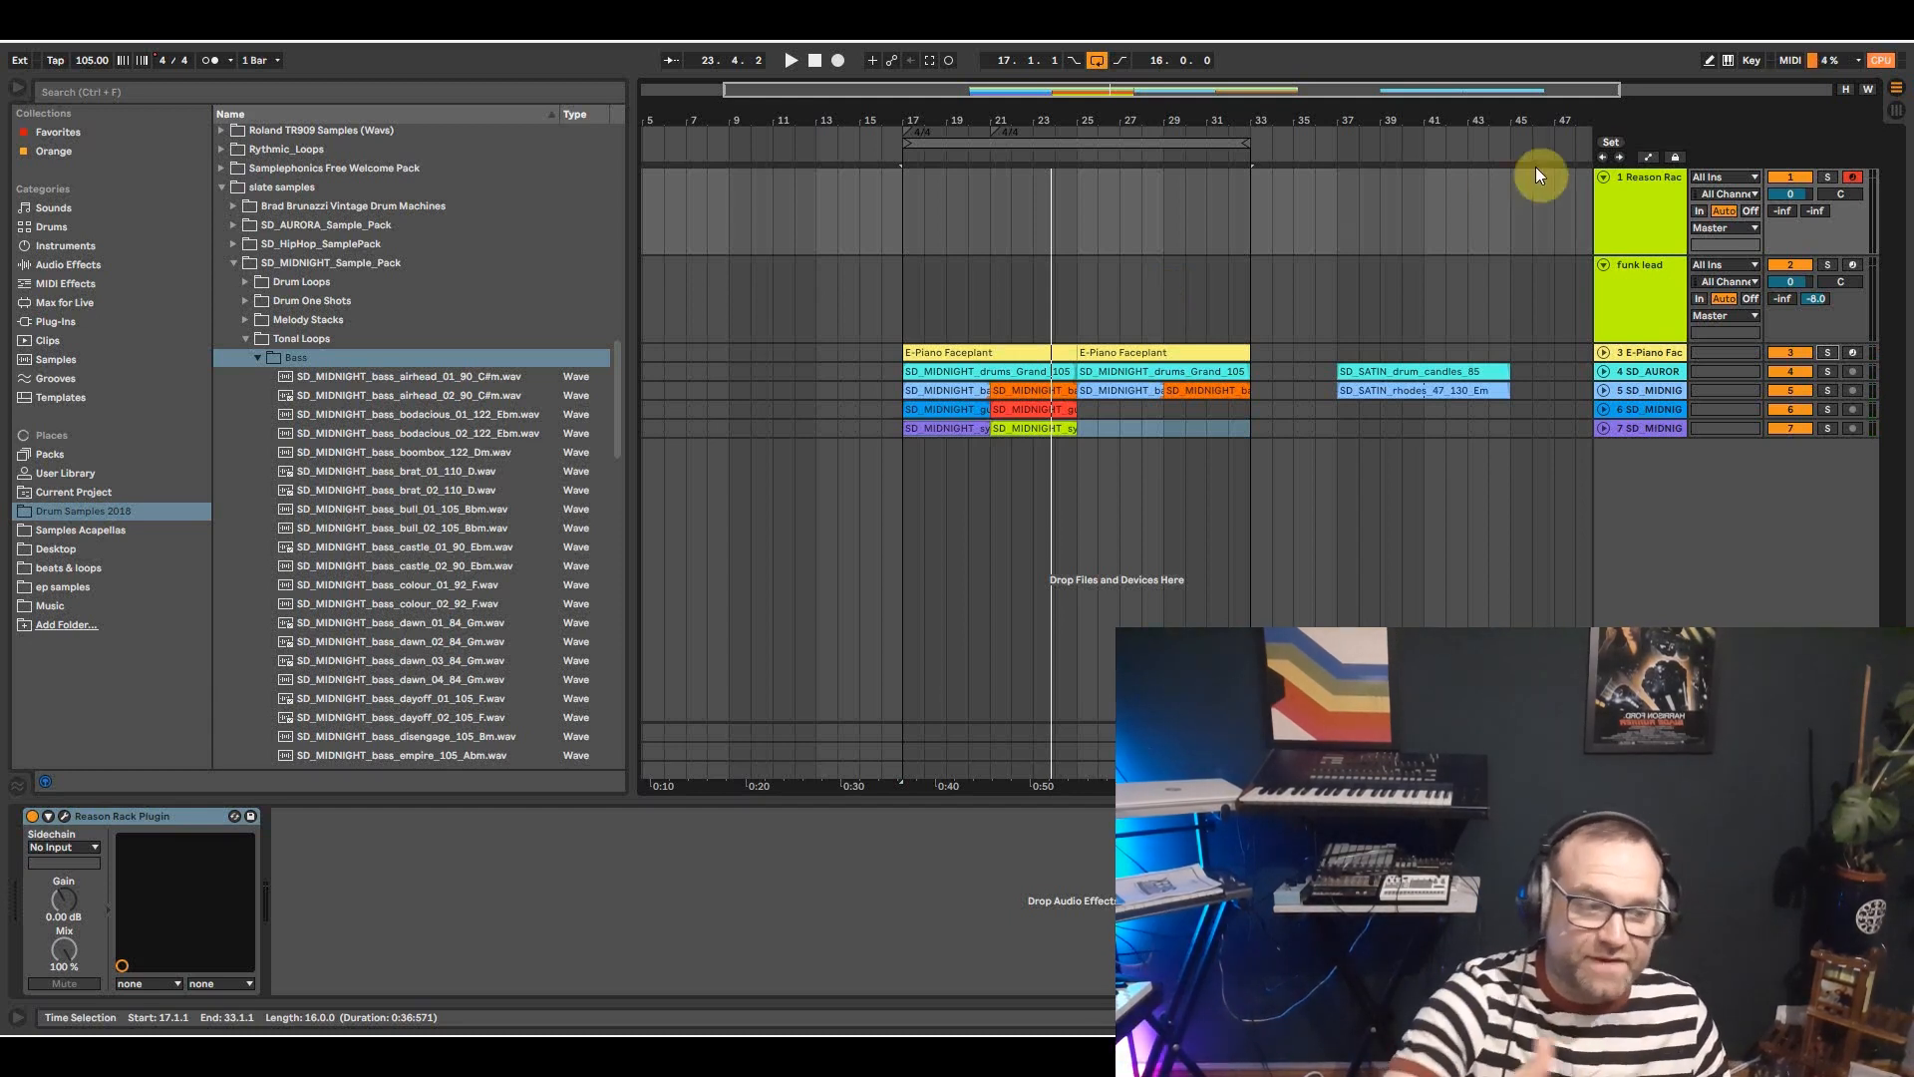
# Select the Reason Rack track, play the arrangement with it armed, and place the insert marker at bar 23.
pyautogui.click(1631, 177)
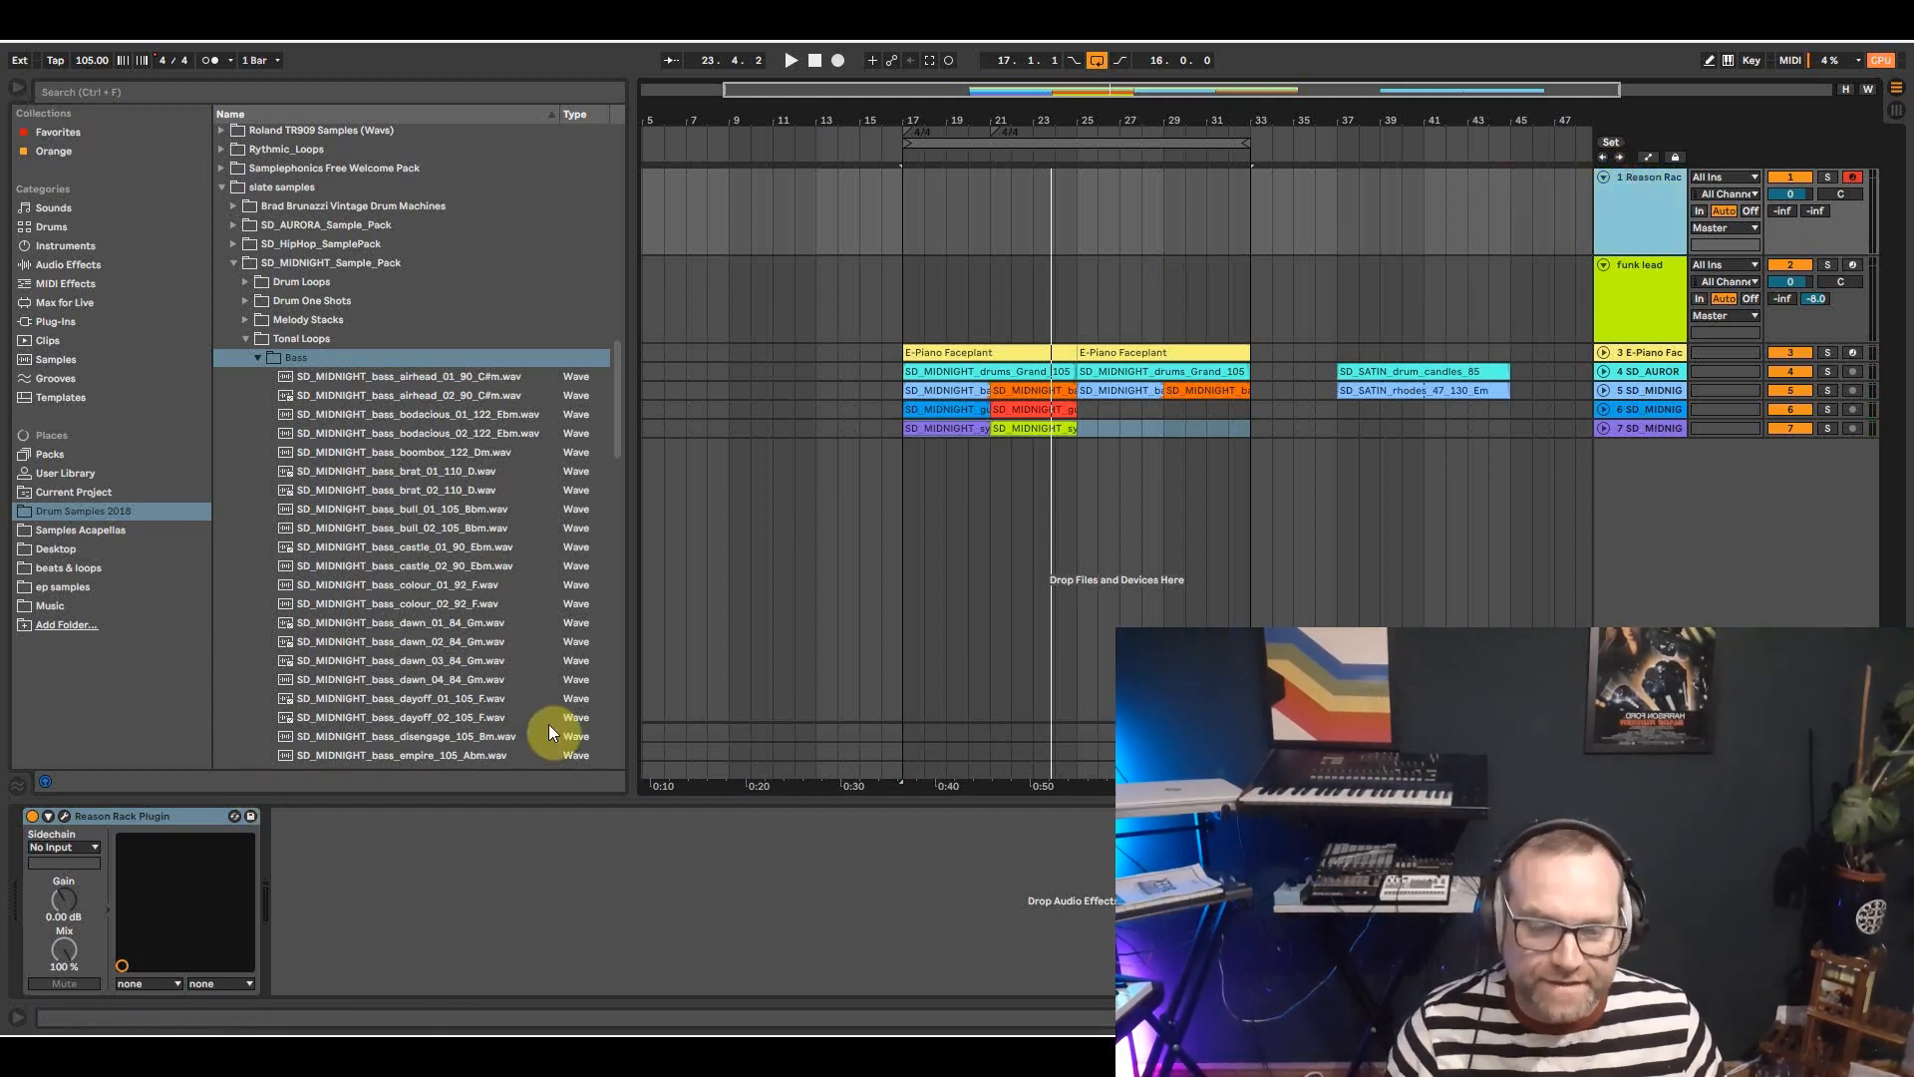
pyautogui.click(902, 212)
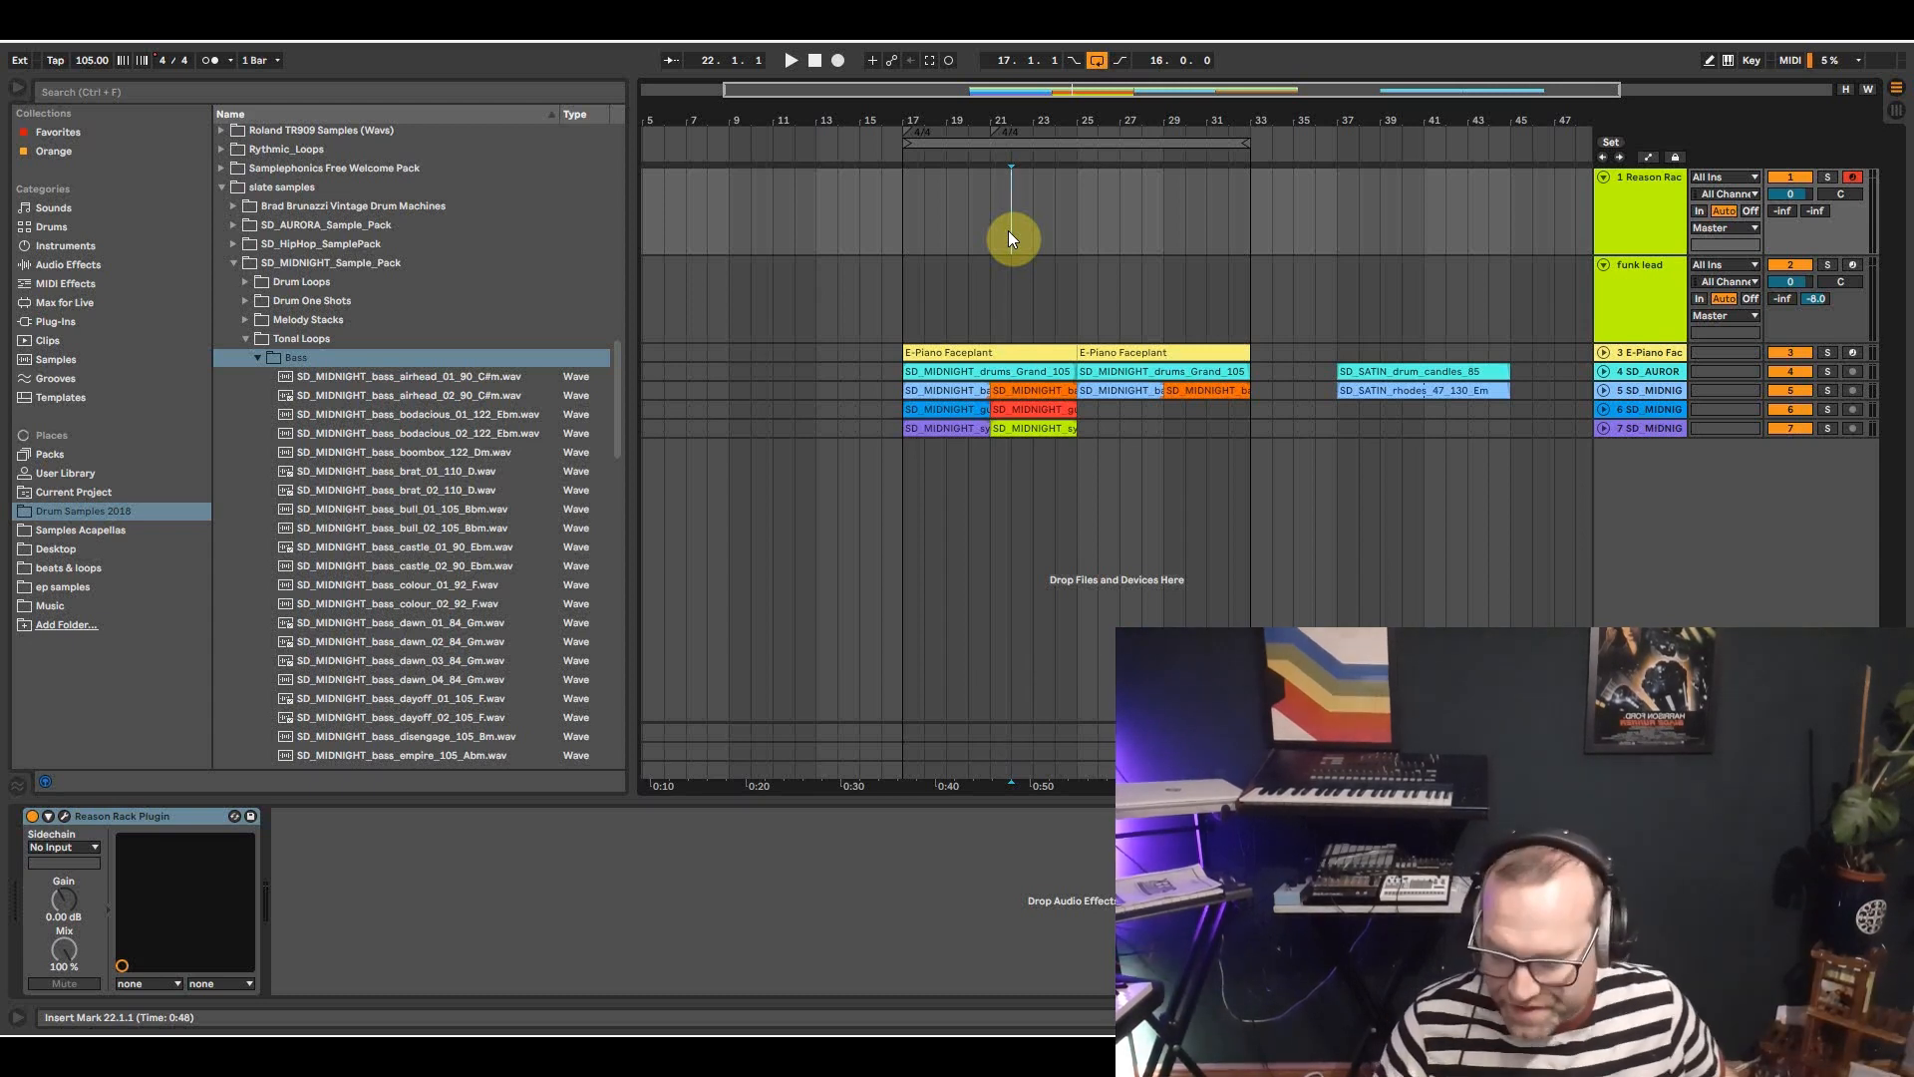
pyautogui.press('space')
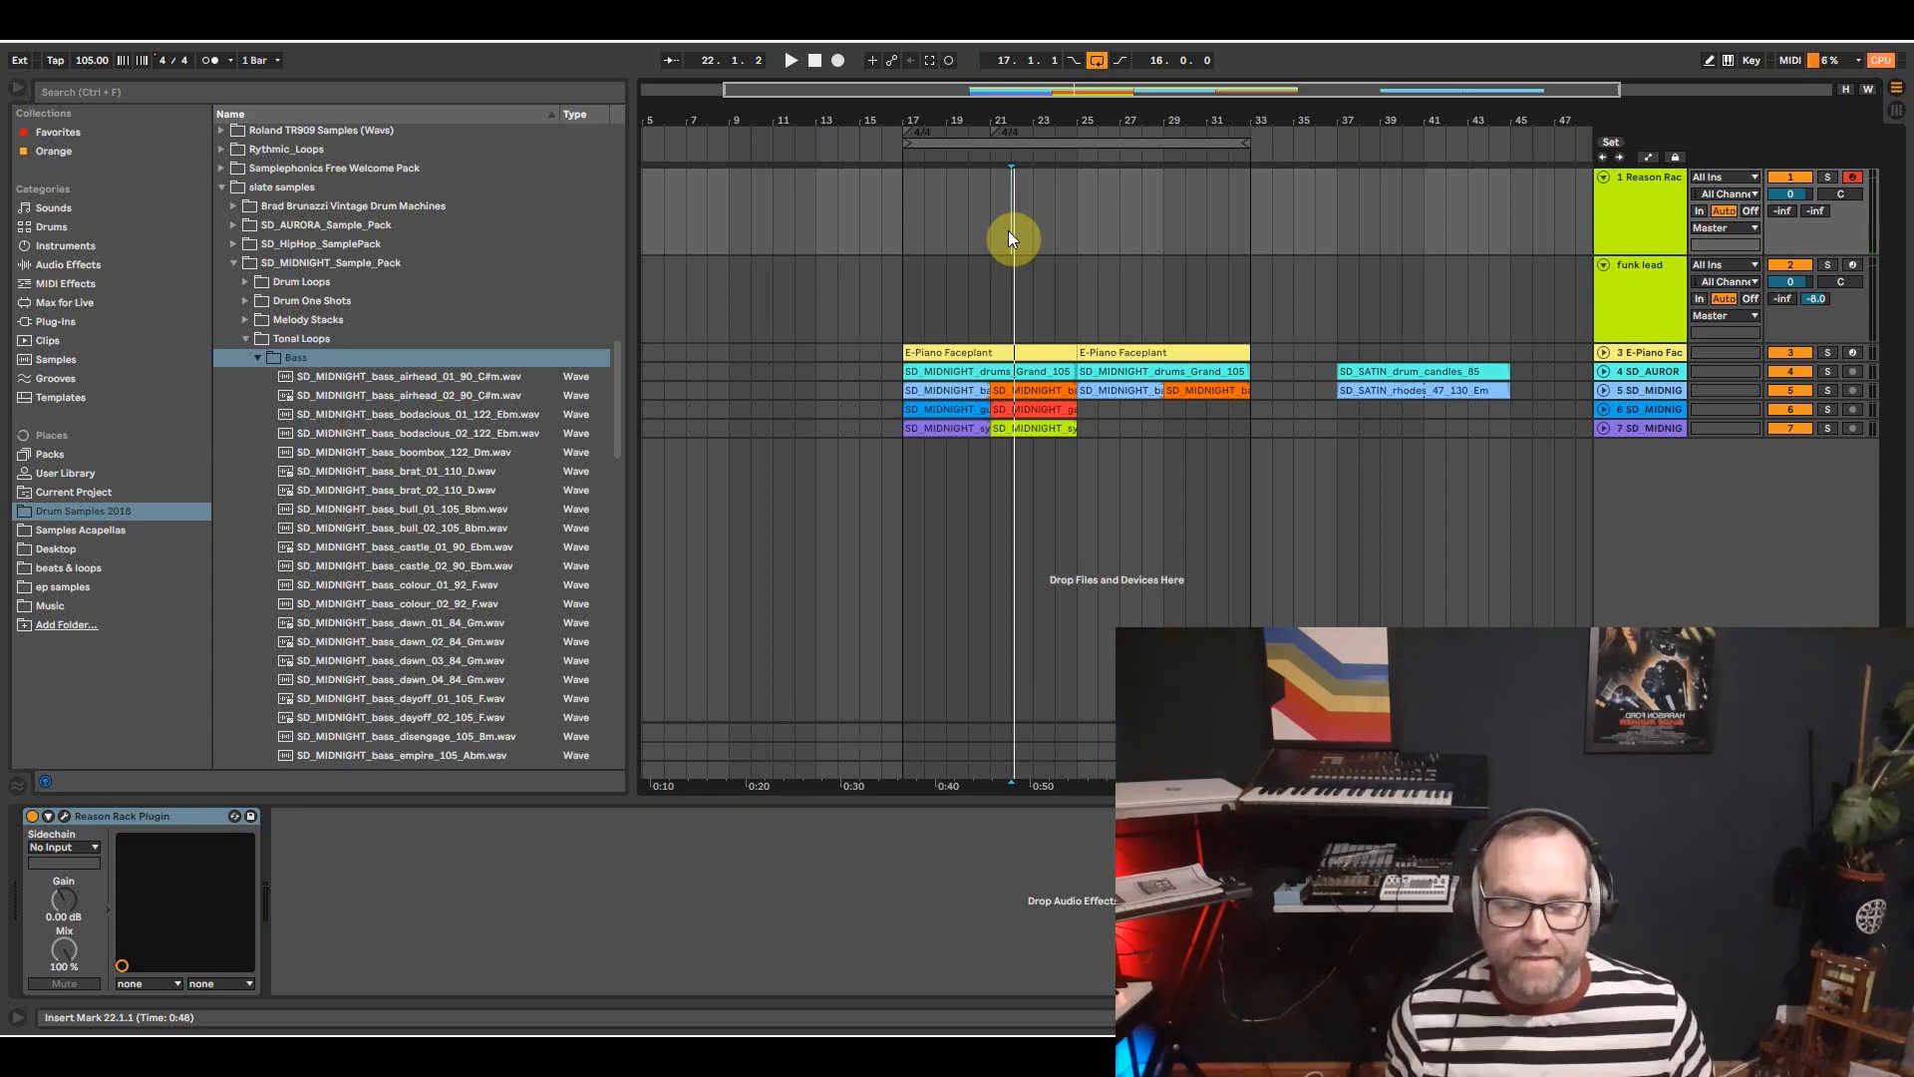
pyautogui.click(1033, 239)
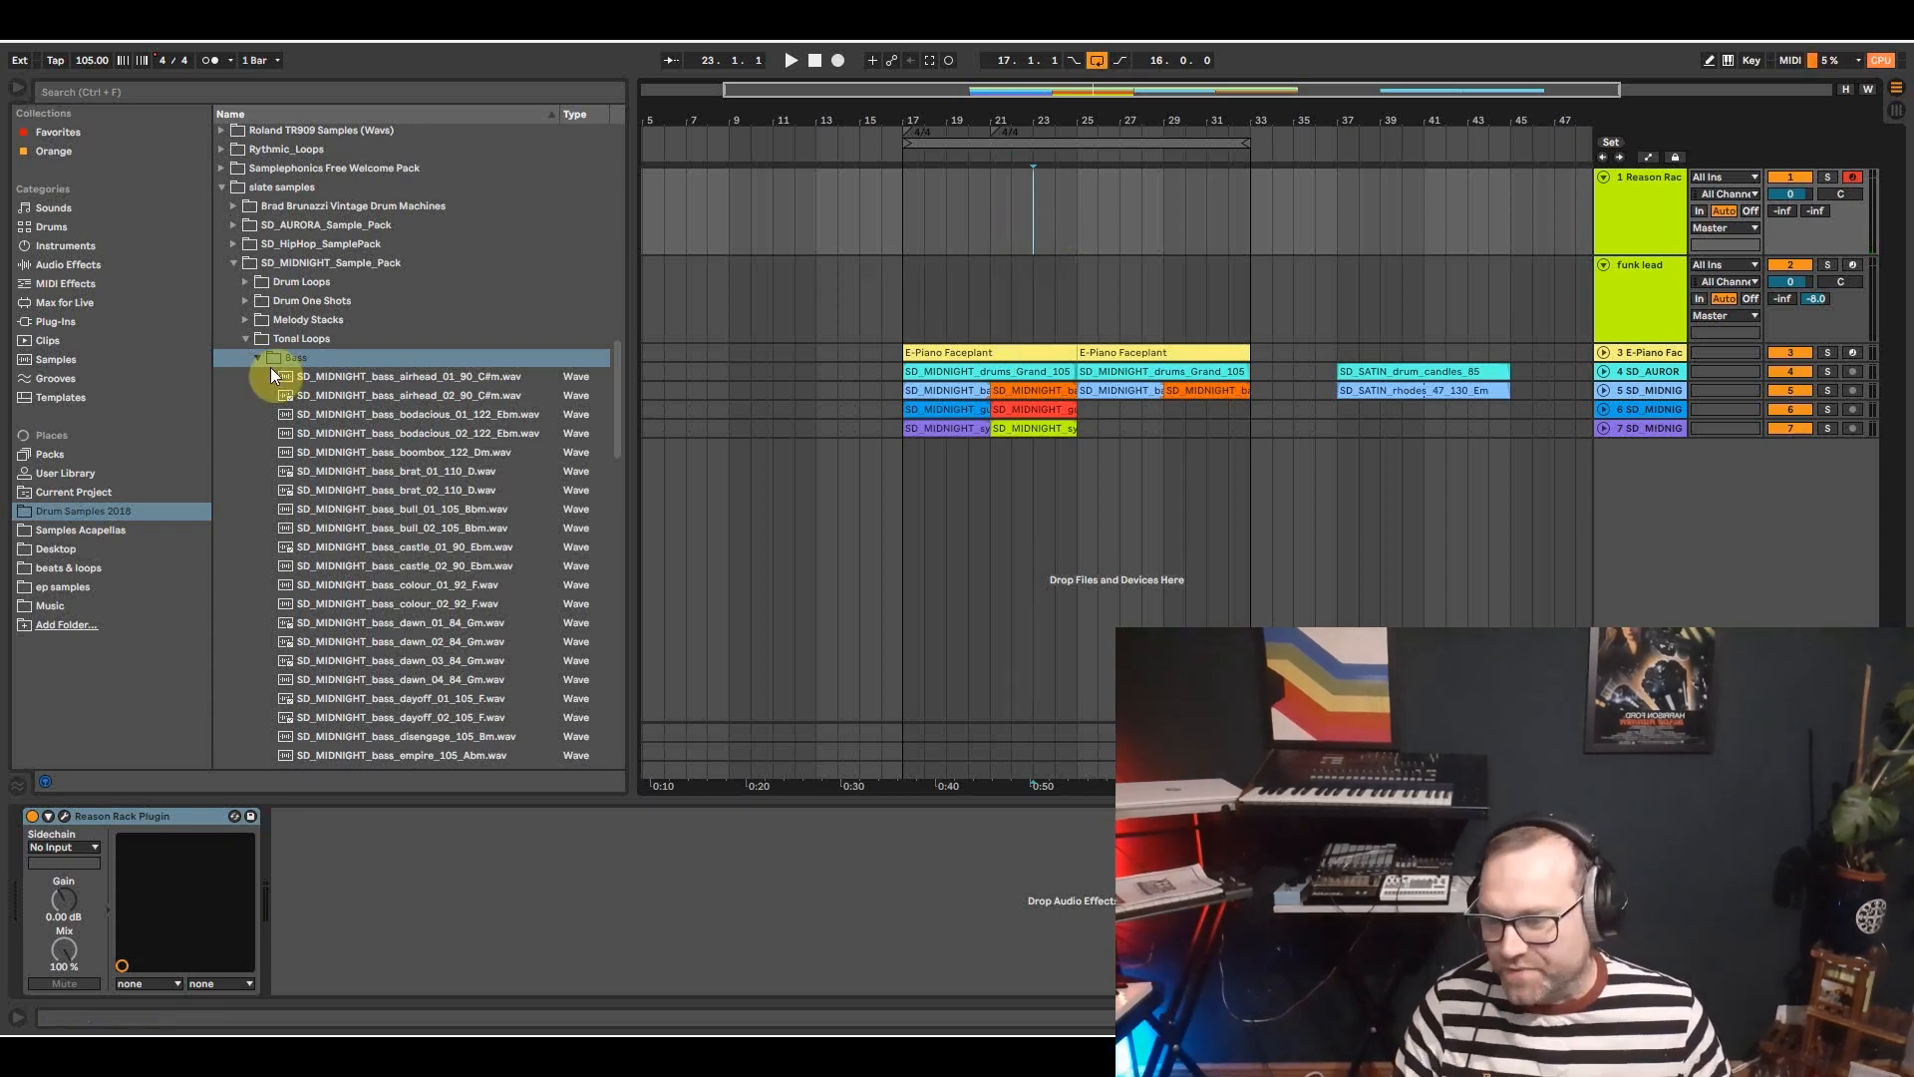
# Collapse the Tonal Loops folder inside SD_MIDNIGHT_Sample_Pack.
pyautogui.click(236, 265)
pyautogui.click(236, 265)
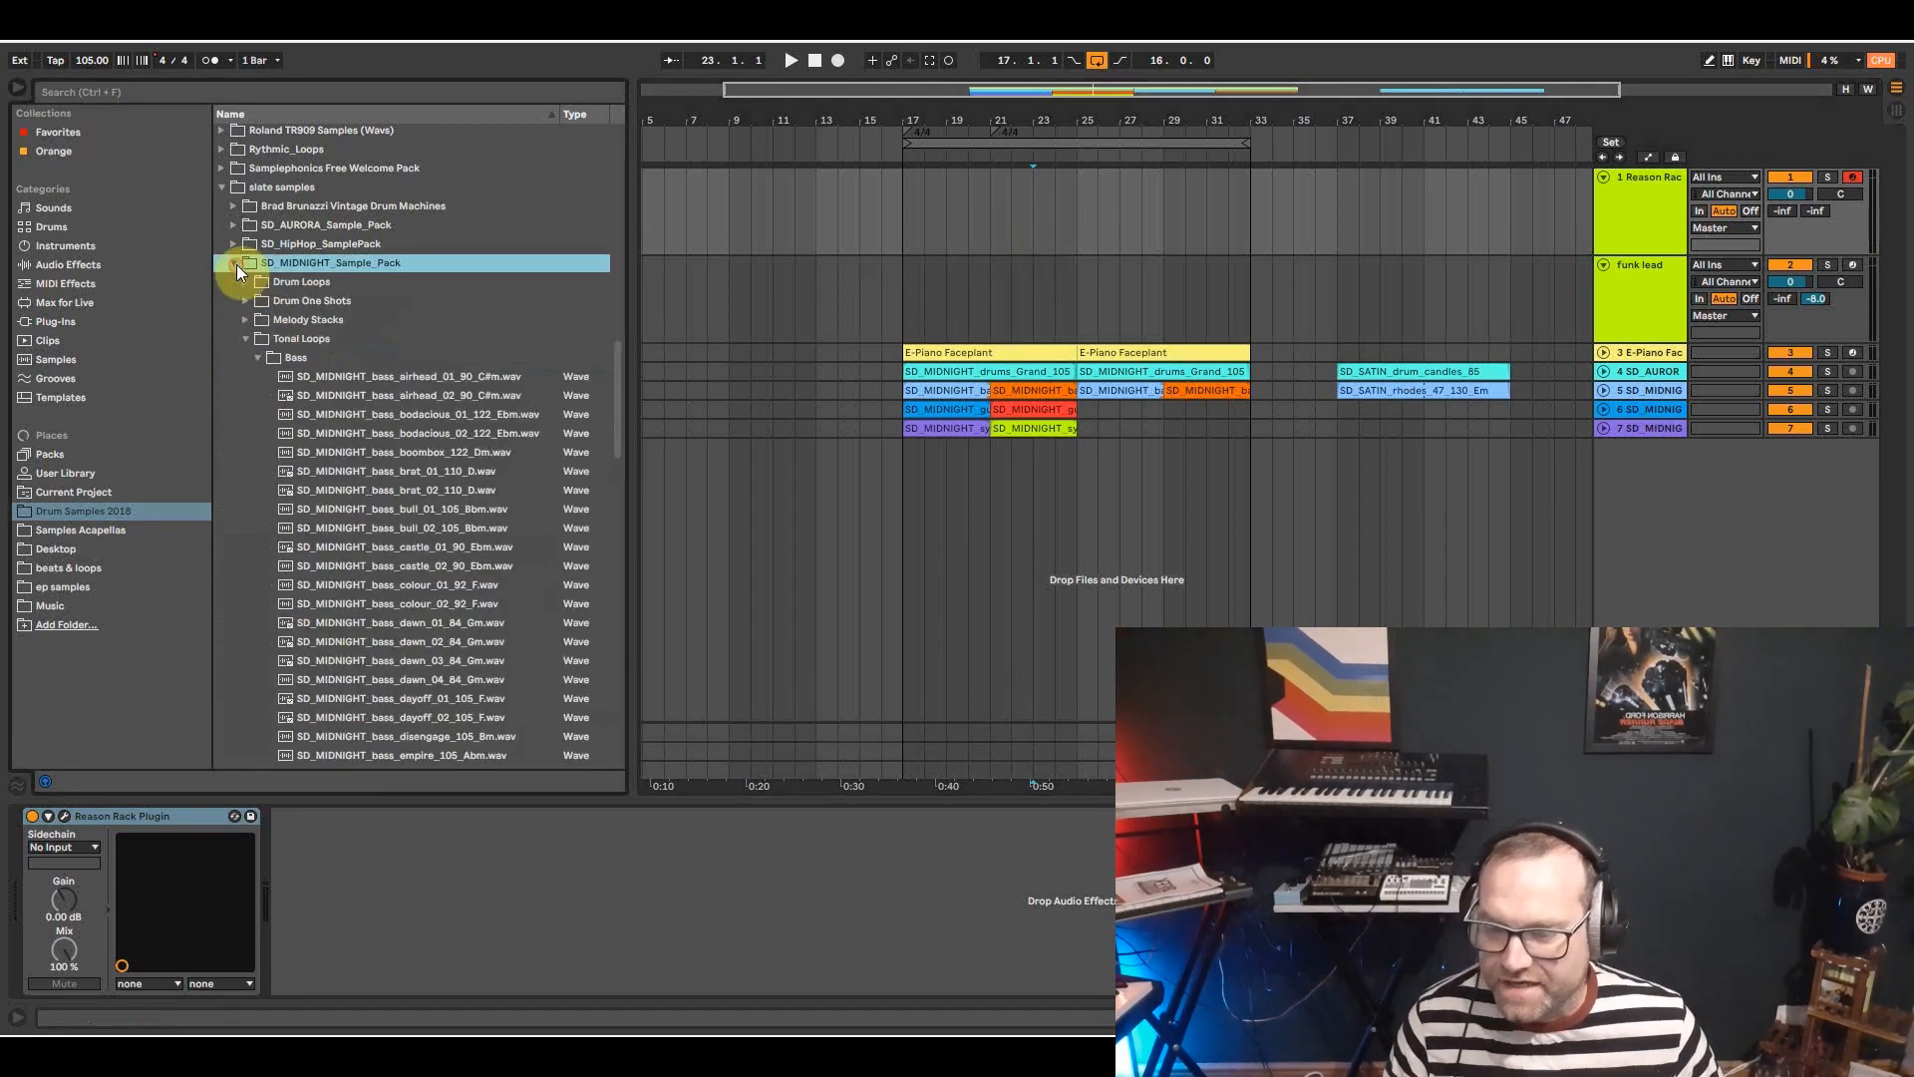
pyautogui.click(246, 339)
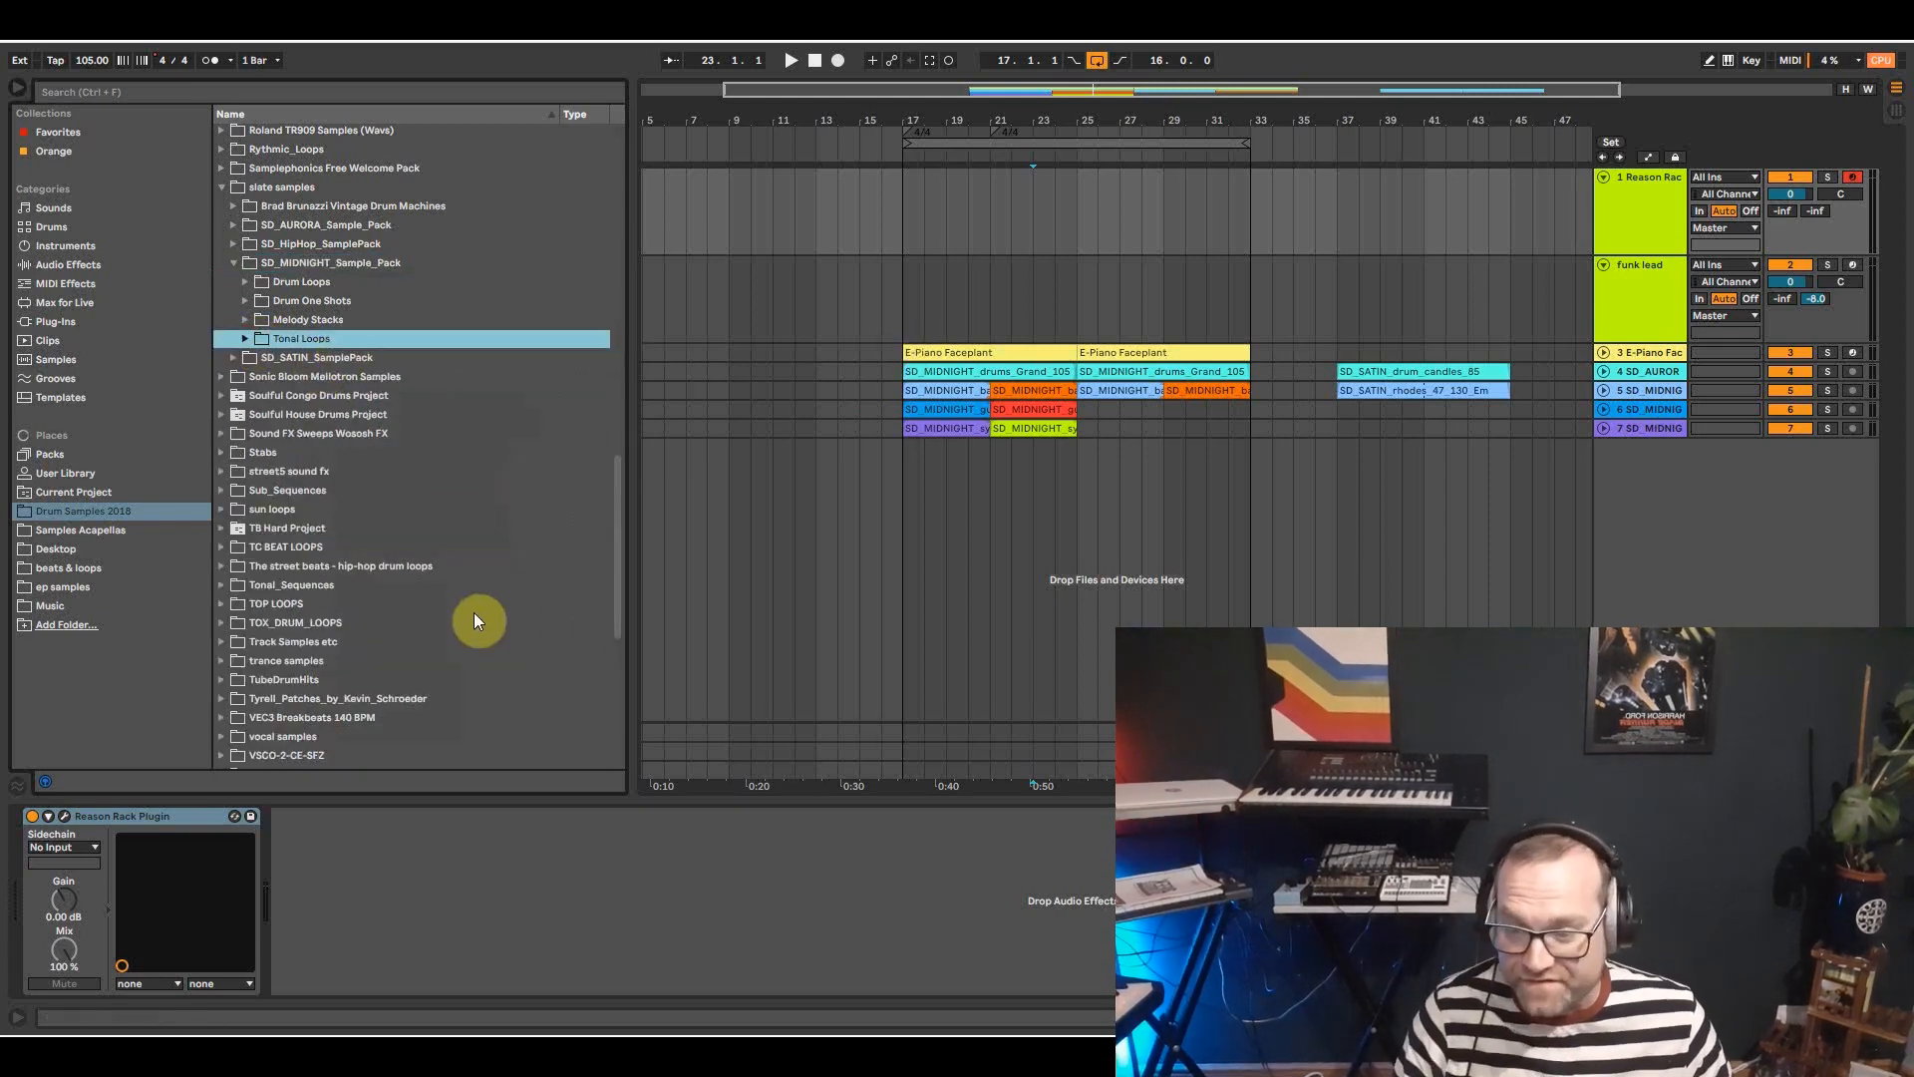
pyautogui.moveTo(1253, 114); pyautogui.dragTo(1168, 110)
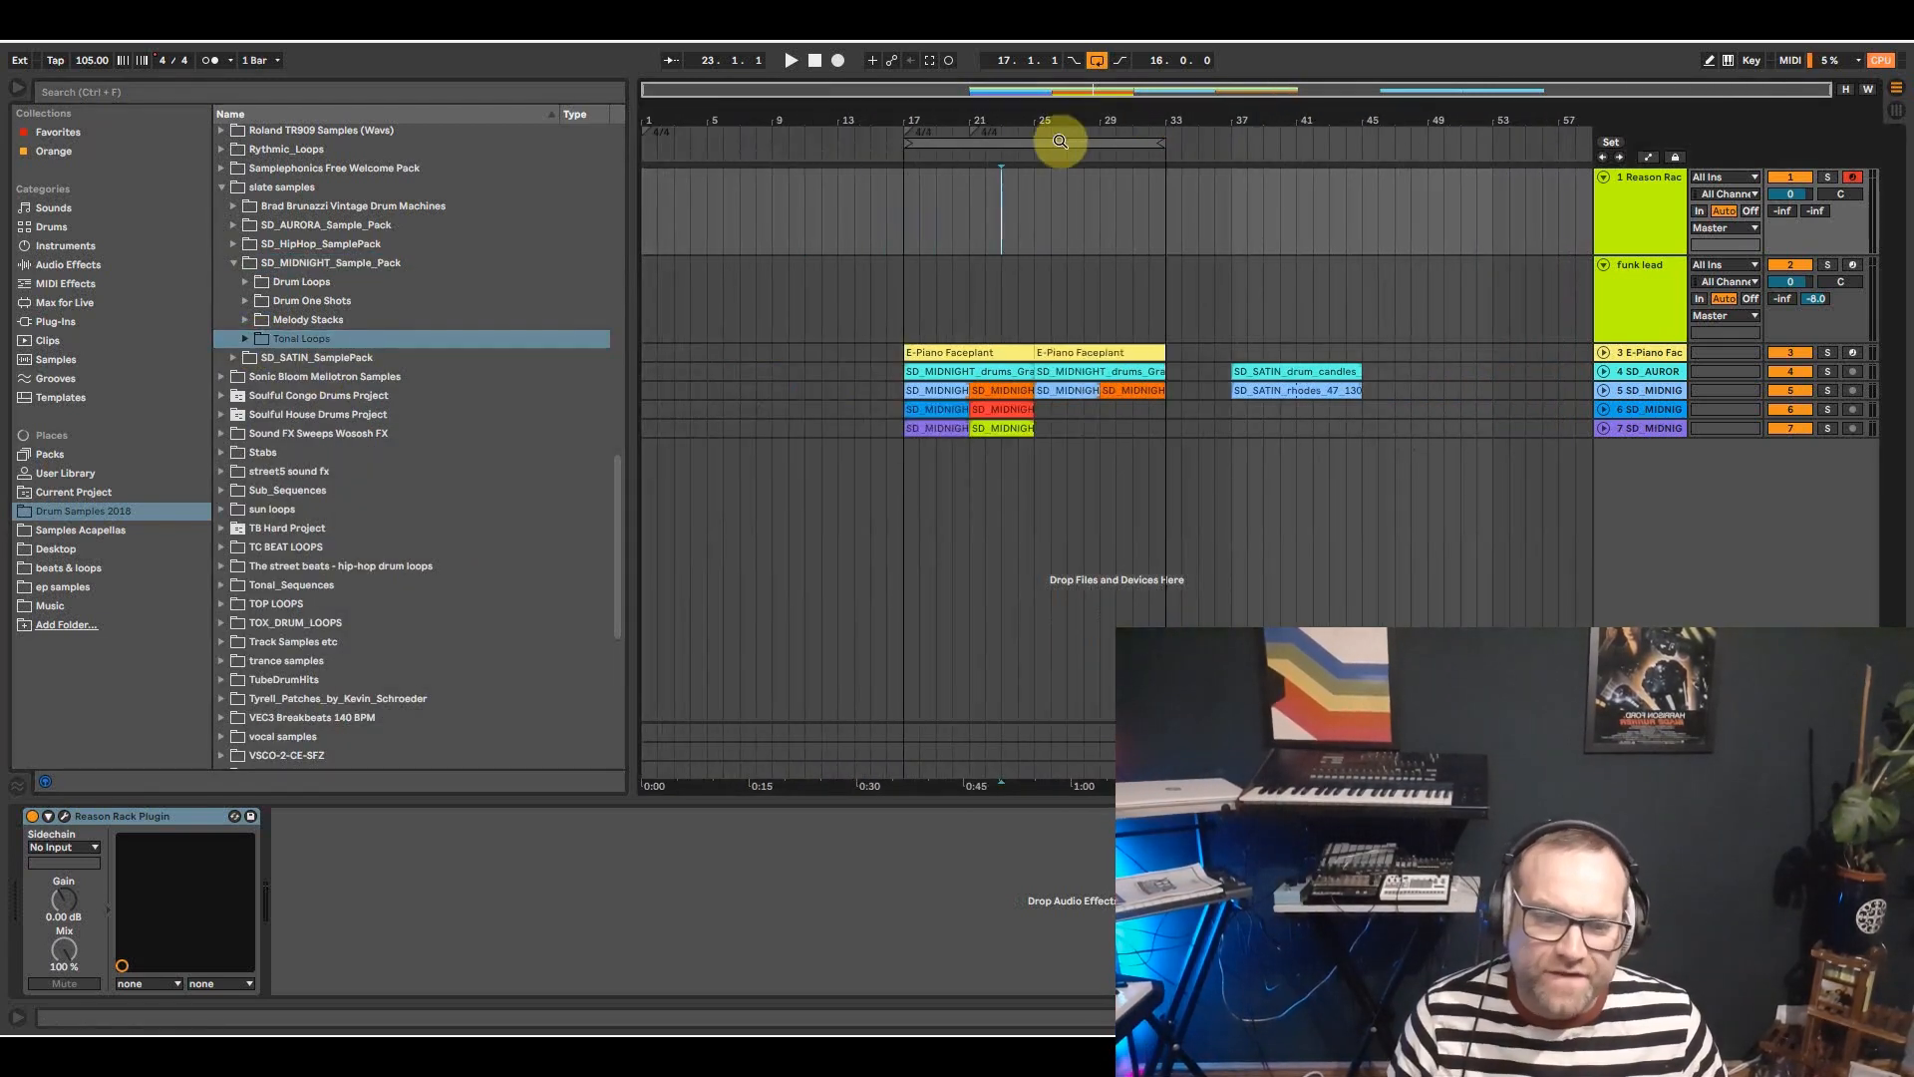
# Move the loop range to bars 37–45, set the tempo to 85 BPM and record-arm the funk lead track.
pyautogui.moveTo(1025, 145); pyautogui.dragTo(1362, 150)
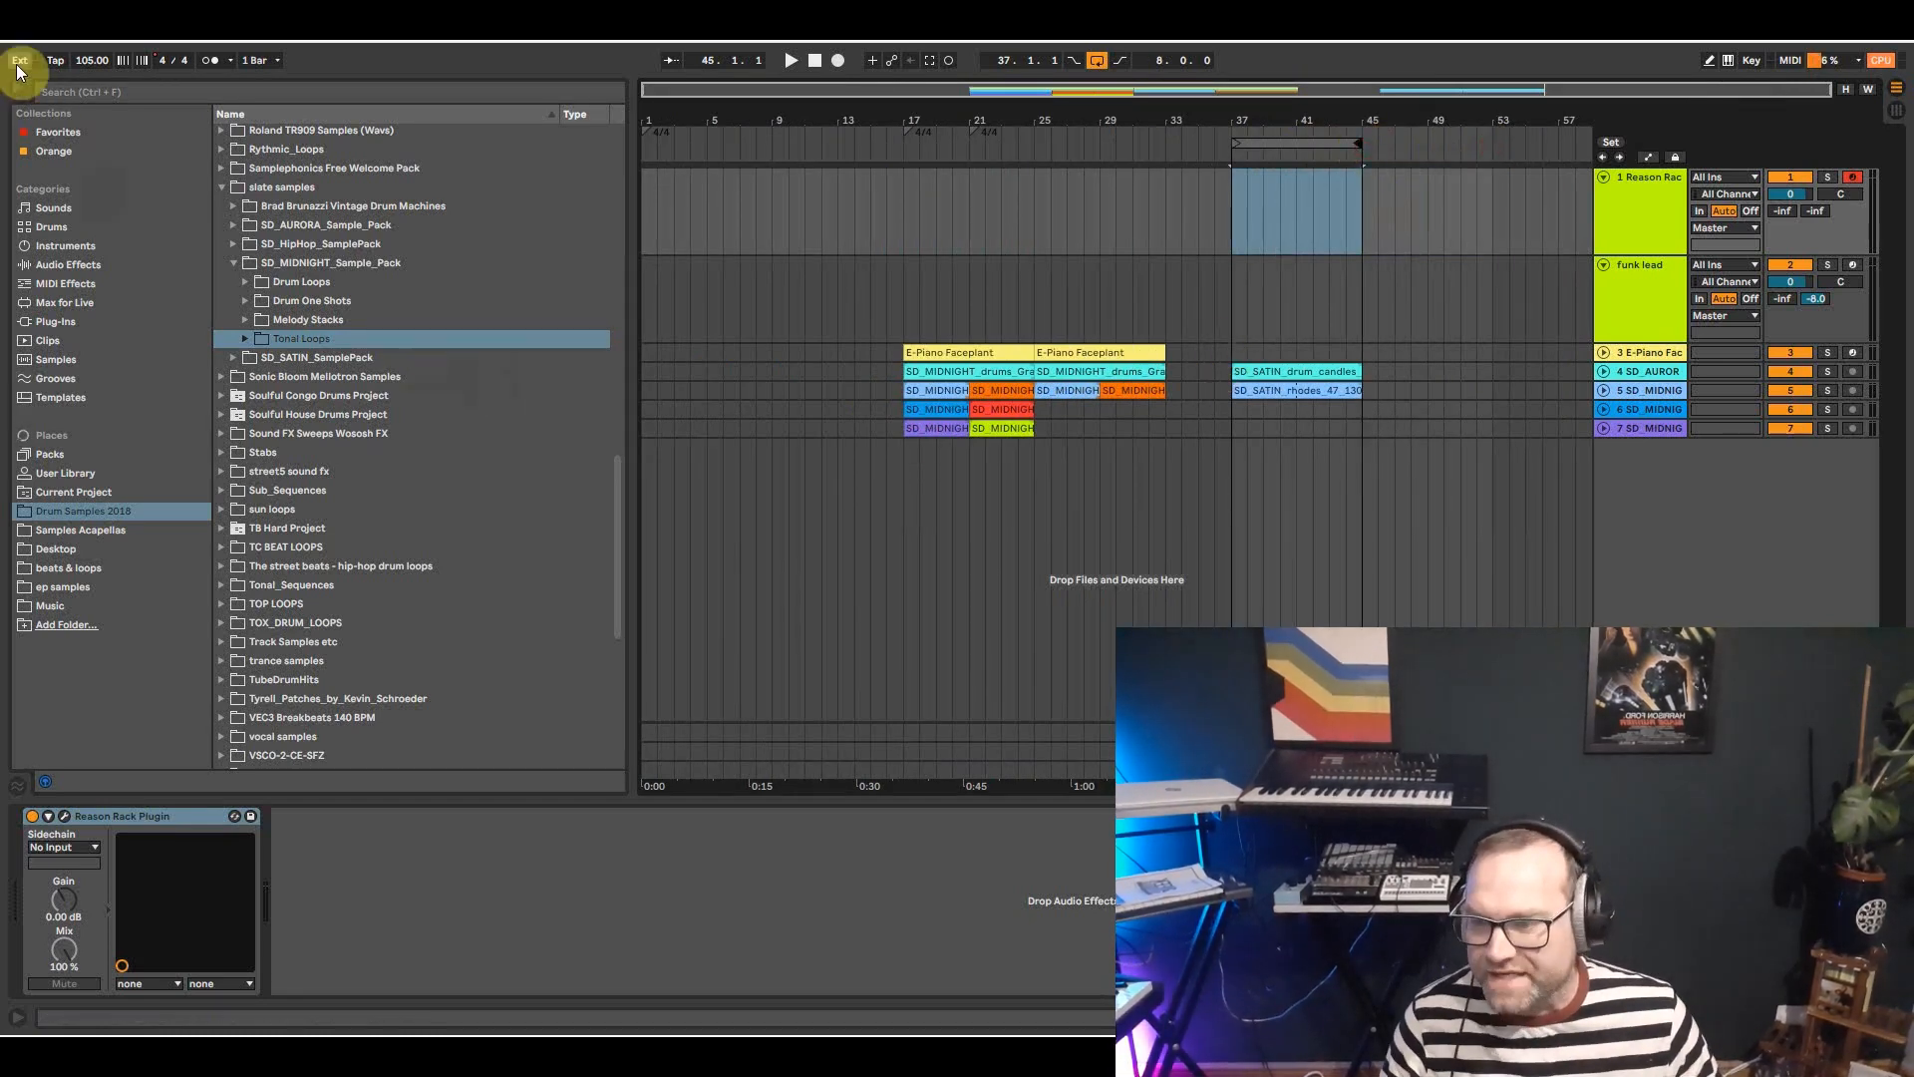
pyautogui.moveTo(1308, 117)
pyautogui.mouseDown()
pyautogui.moveTo(1310, 170)
pyautogui.moveTo(1310, 107)
pyautogui.mouseUp()
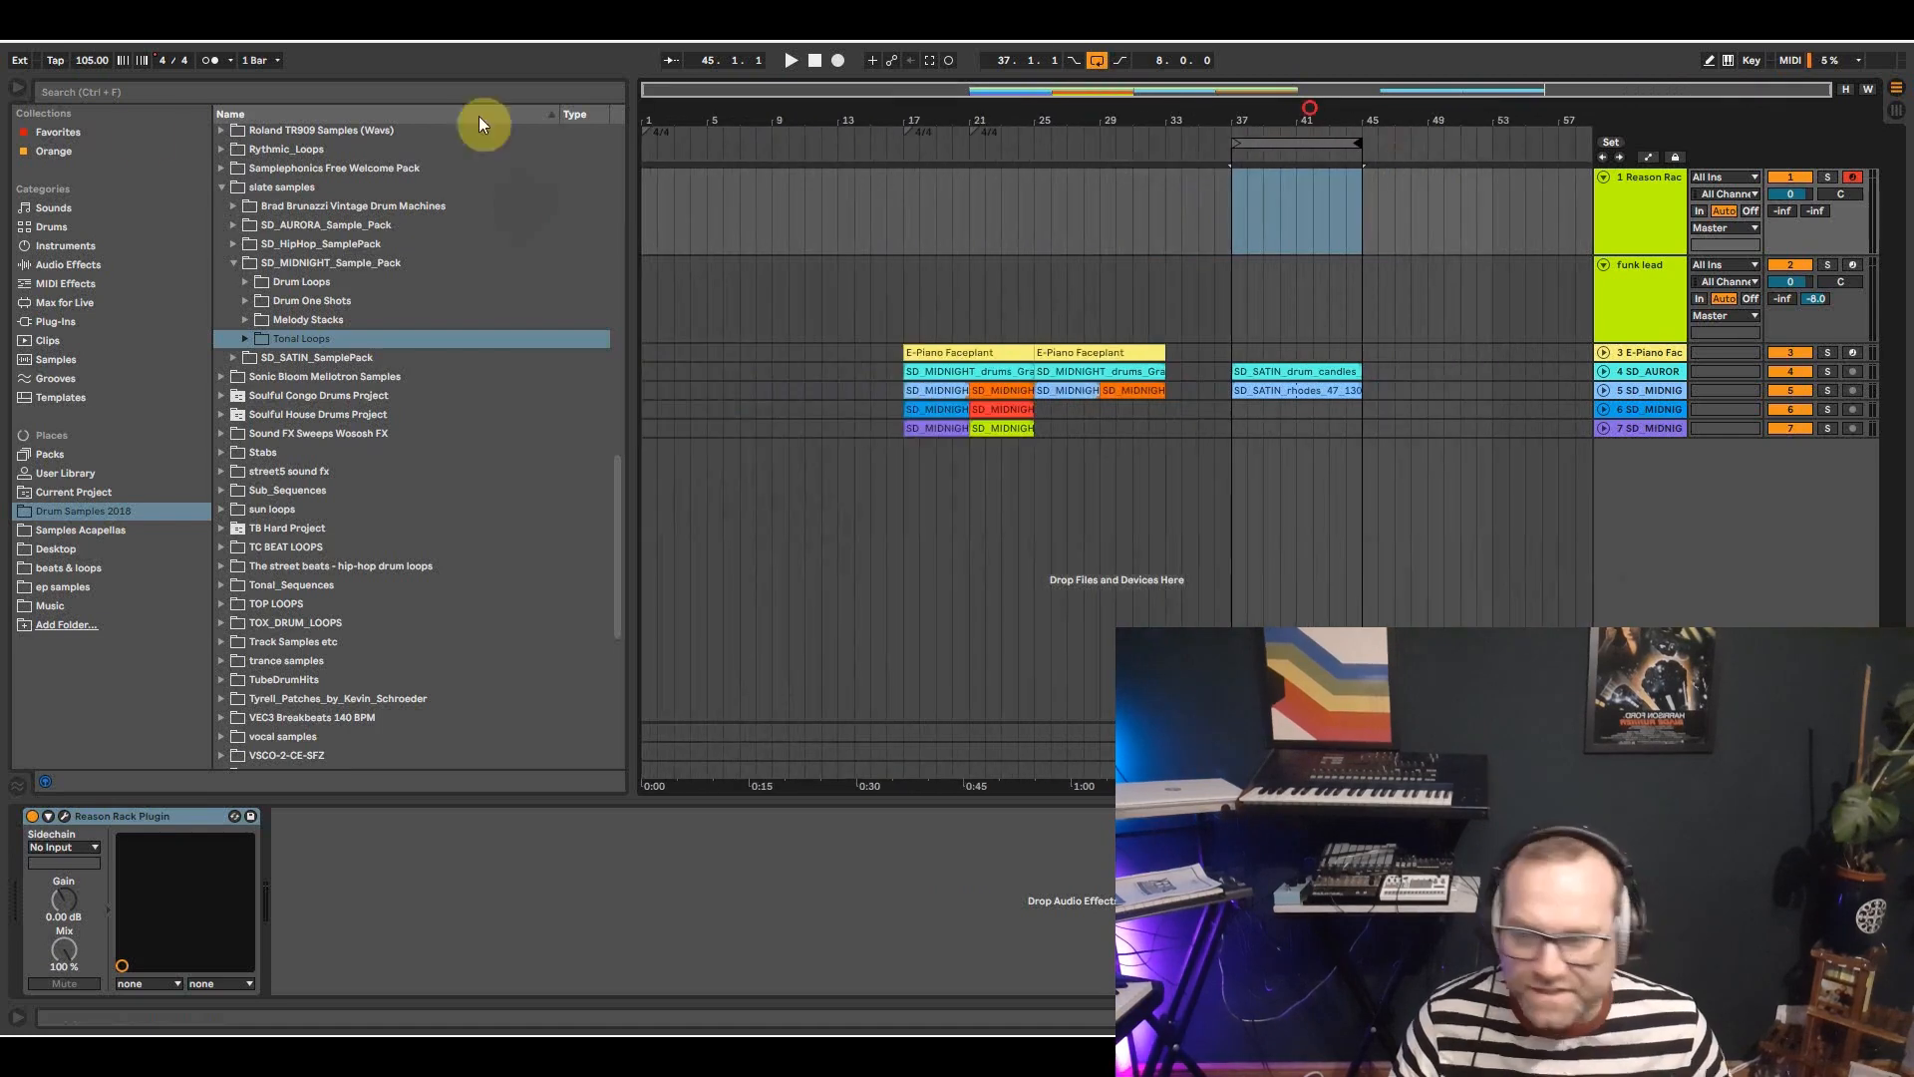
pyautogui.click(93, 62)
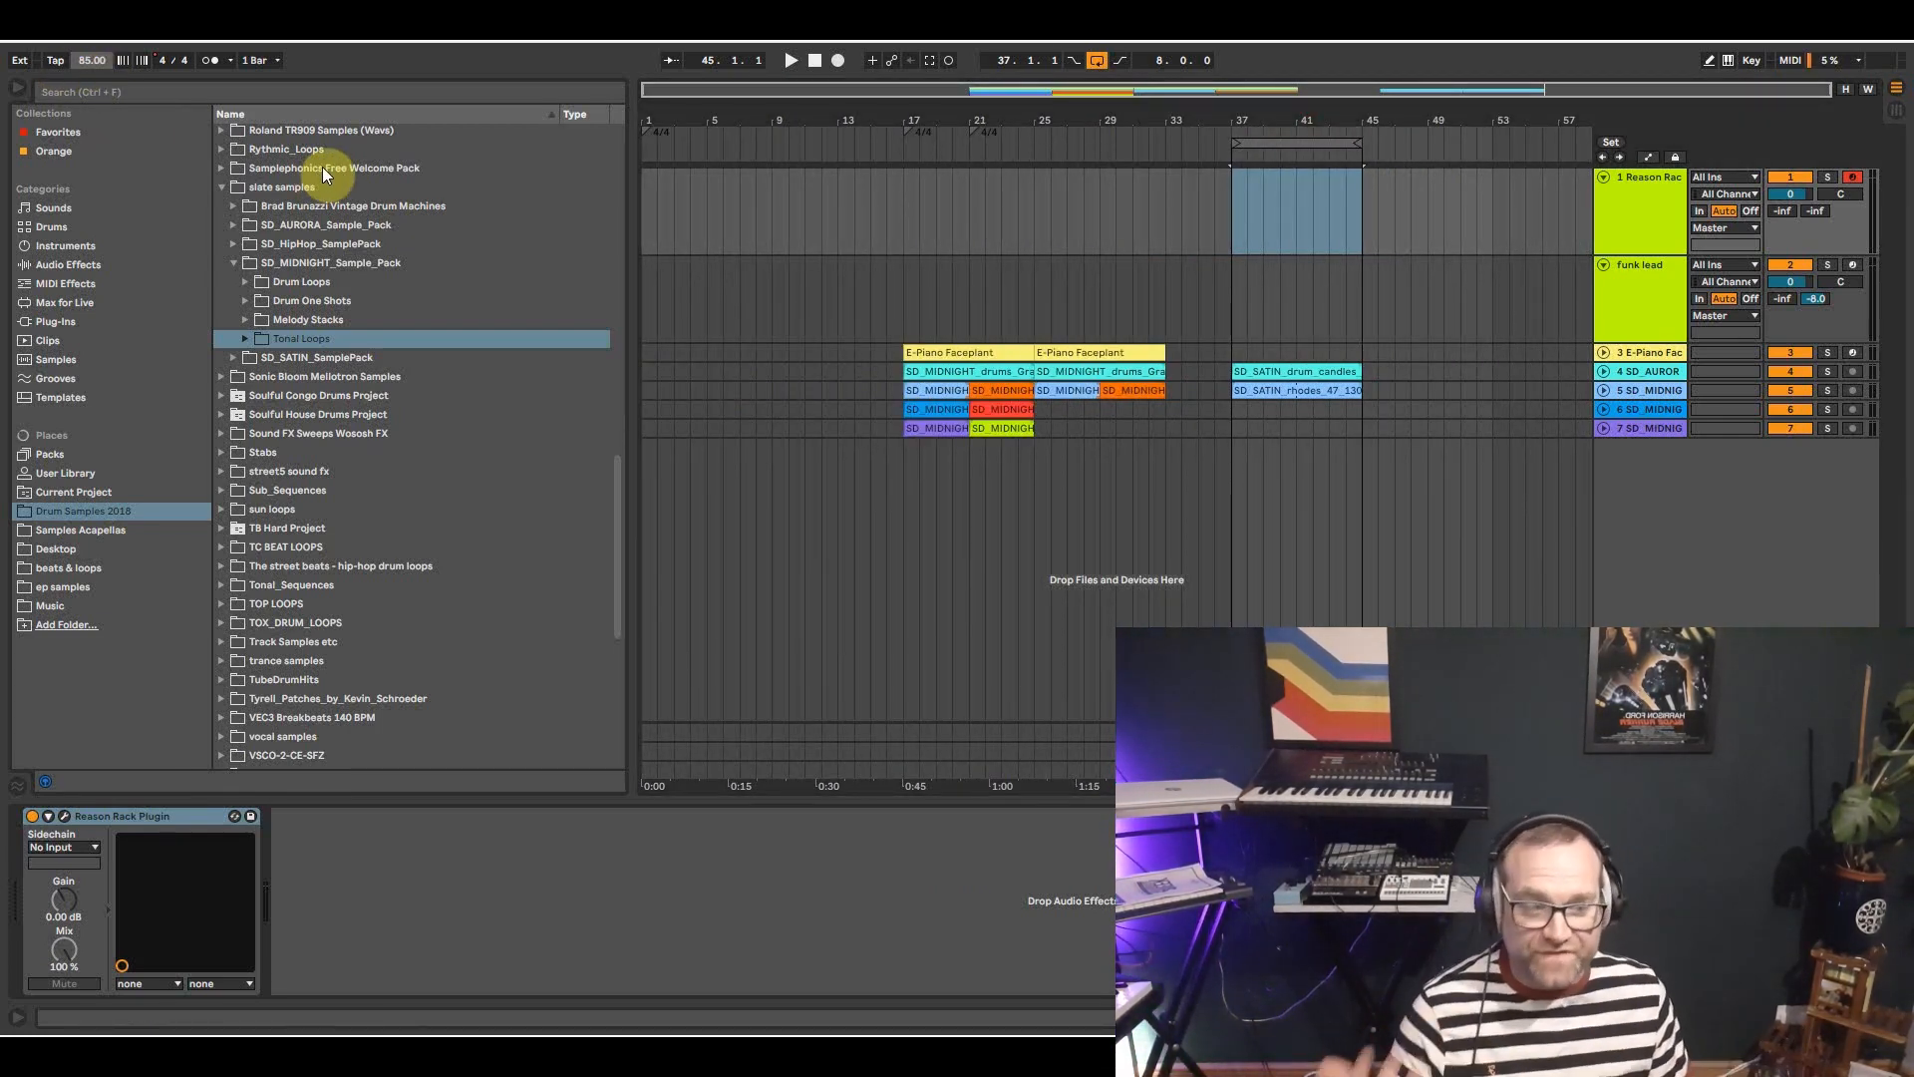
pyautogui.click(1852, 265)
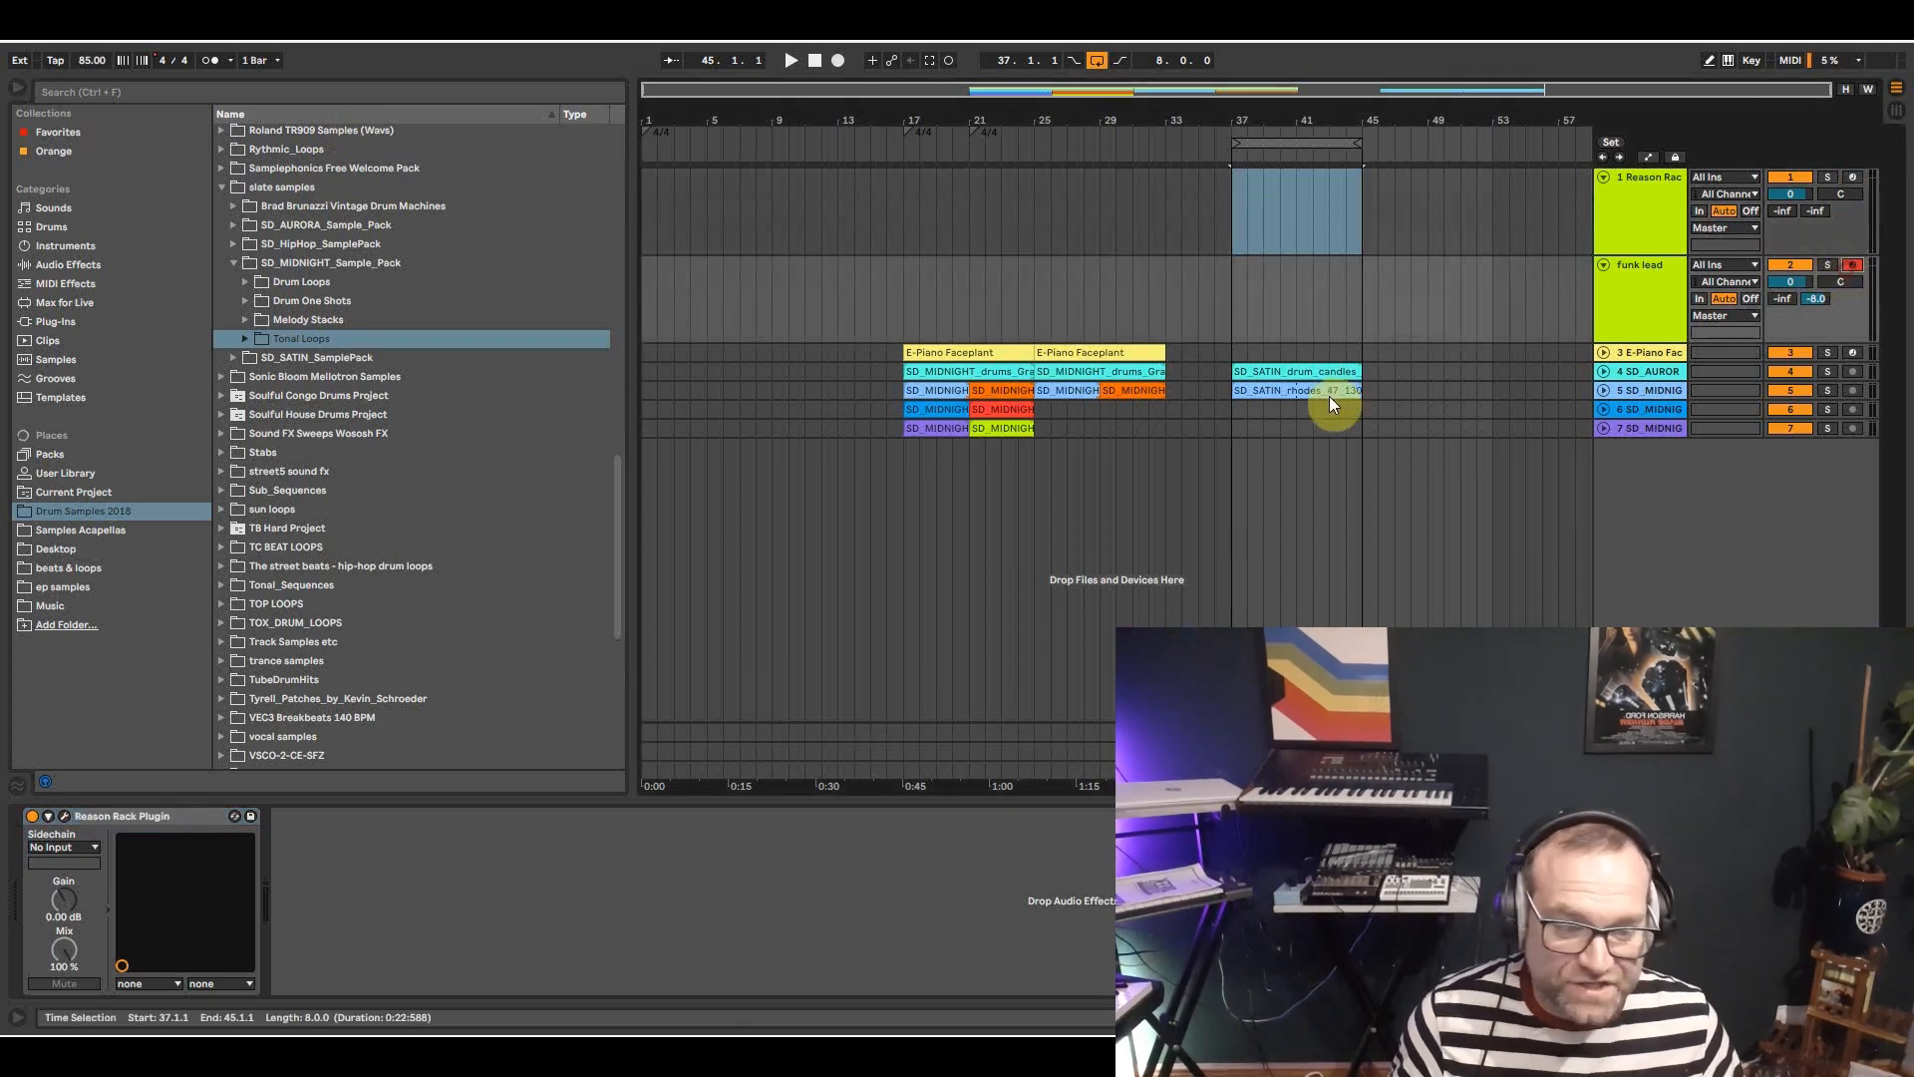
# Reveal the SD_SATIN_rhodes_47 clip's sample in the browser and audition Rhodes loops up to SD_SATIN_rhodes_13_100_F#m.wav.
pyautogui.click(1273, 367)
pyautogui.rightClick(1286, 390)
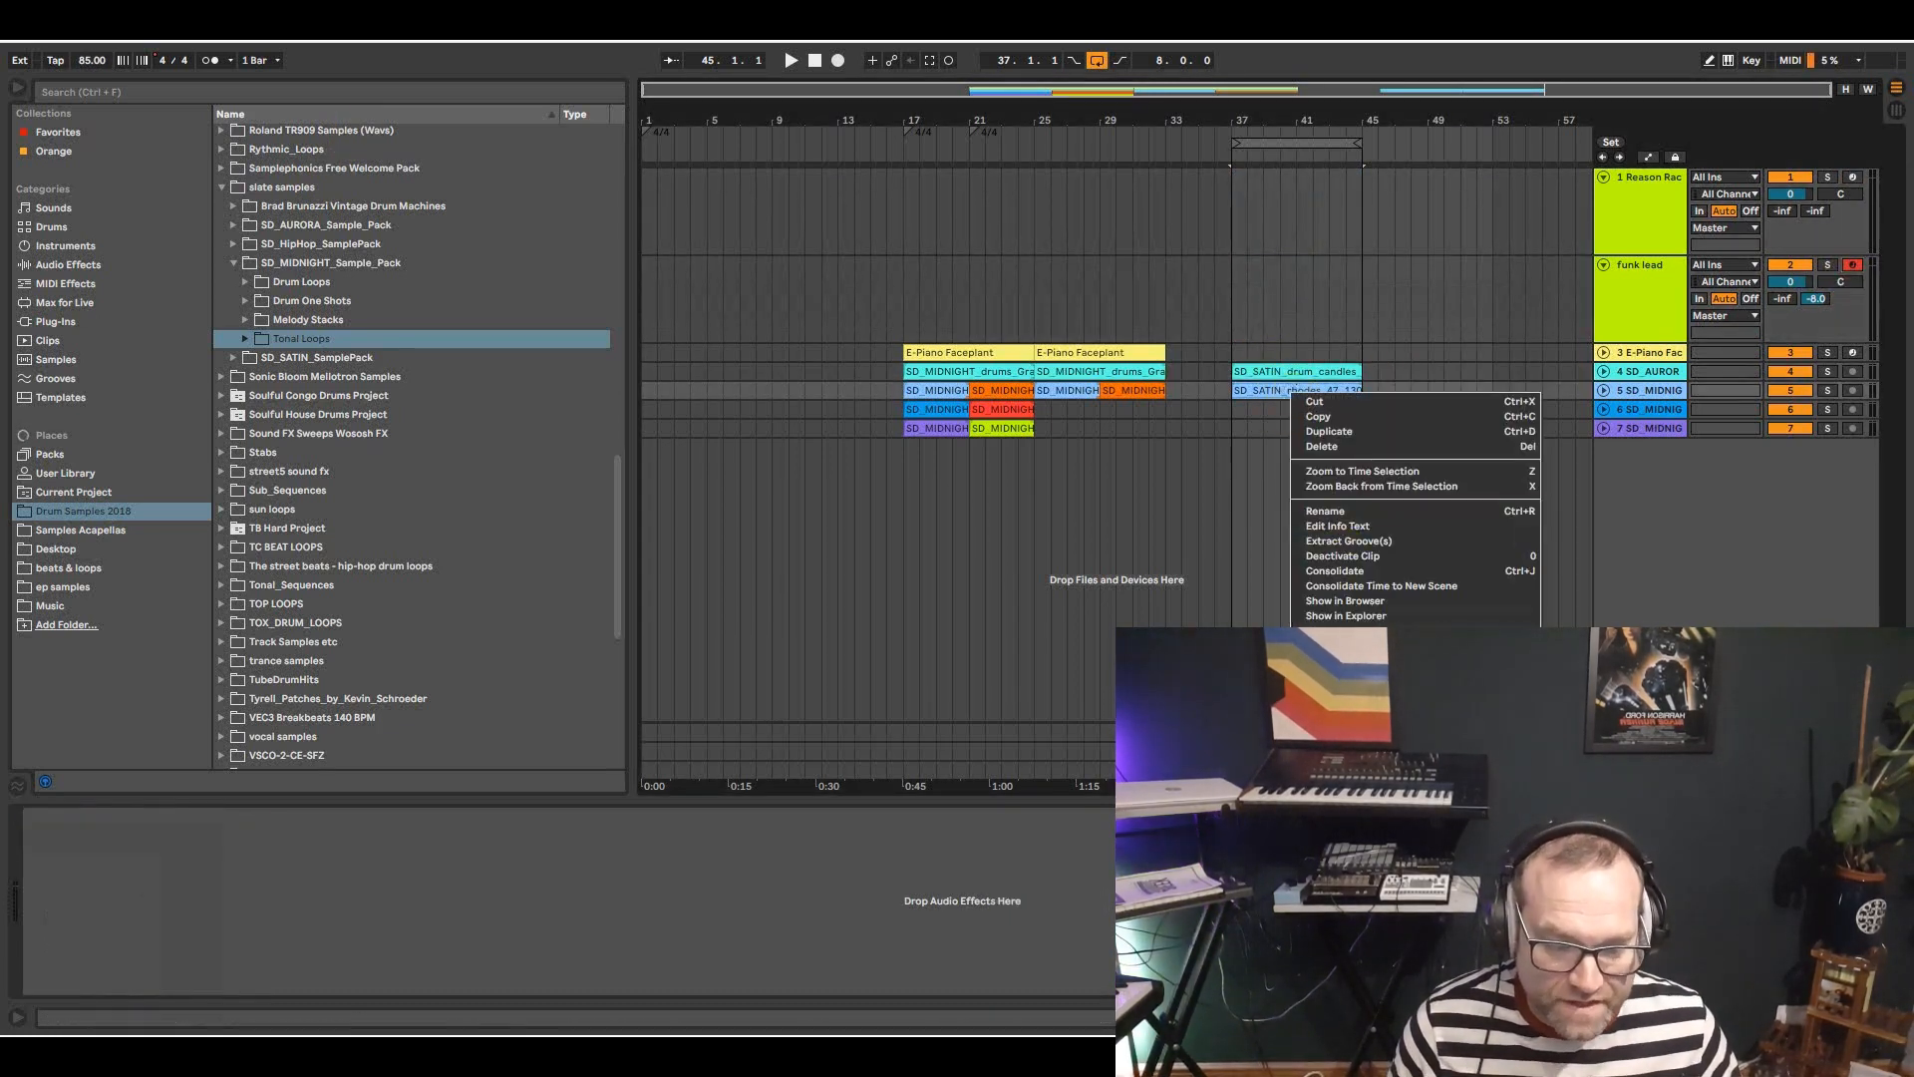
pyautogui.click(1350, 602)
pyautogui.scroll(8, 364, 503)
pyautogui.scroll(4, 347, 504)
pyautogui.click(371, 446)
pyautogui.click(375, 502)
pyautogui.scroll(-3, 375, 513)
pyautogui.press('Down')
pyautogui.press('Down')
pyautogui.press('Down')
pyautogui.press('Down')
pyautogui.click(379, 512)
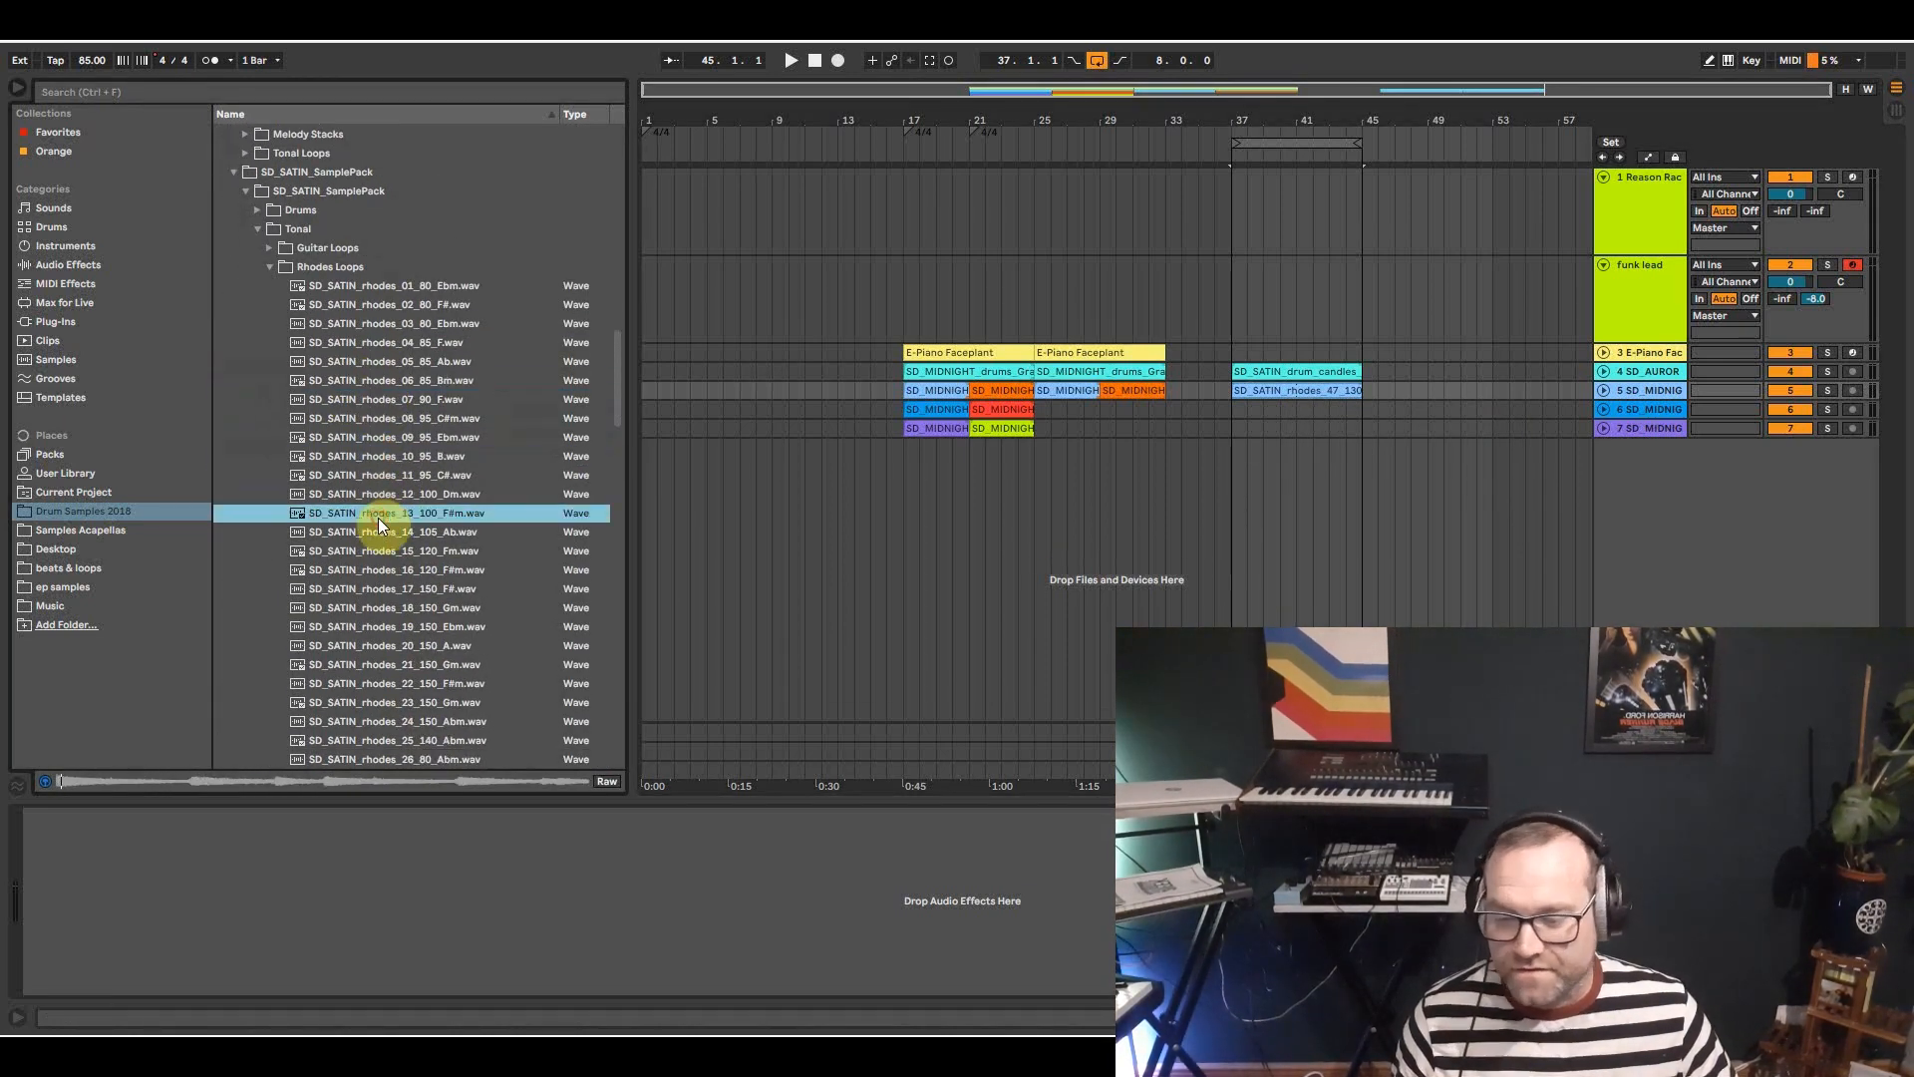
# Audition further Satin Rhodes loops, including SD_SATIN_rhodes_21_150_Gm.wav and SD_SATIN_rhodes_28_85_Abm.wav.
pyautogui.scroll(-3, 379, 518)
pyautogui.click(379, 486)
pyautogui.click(394, 544)
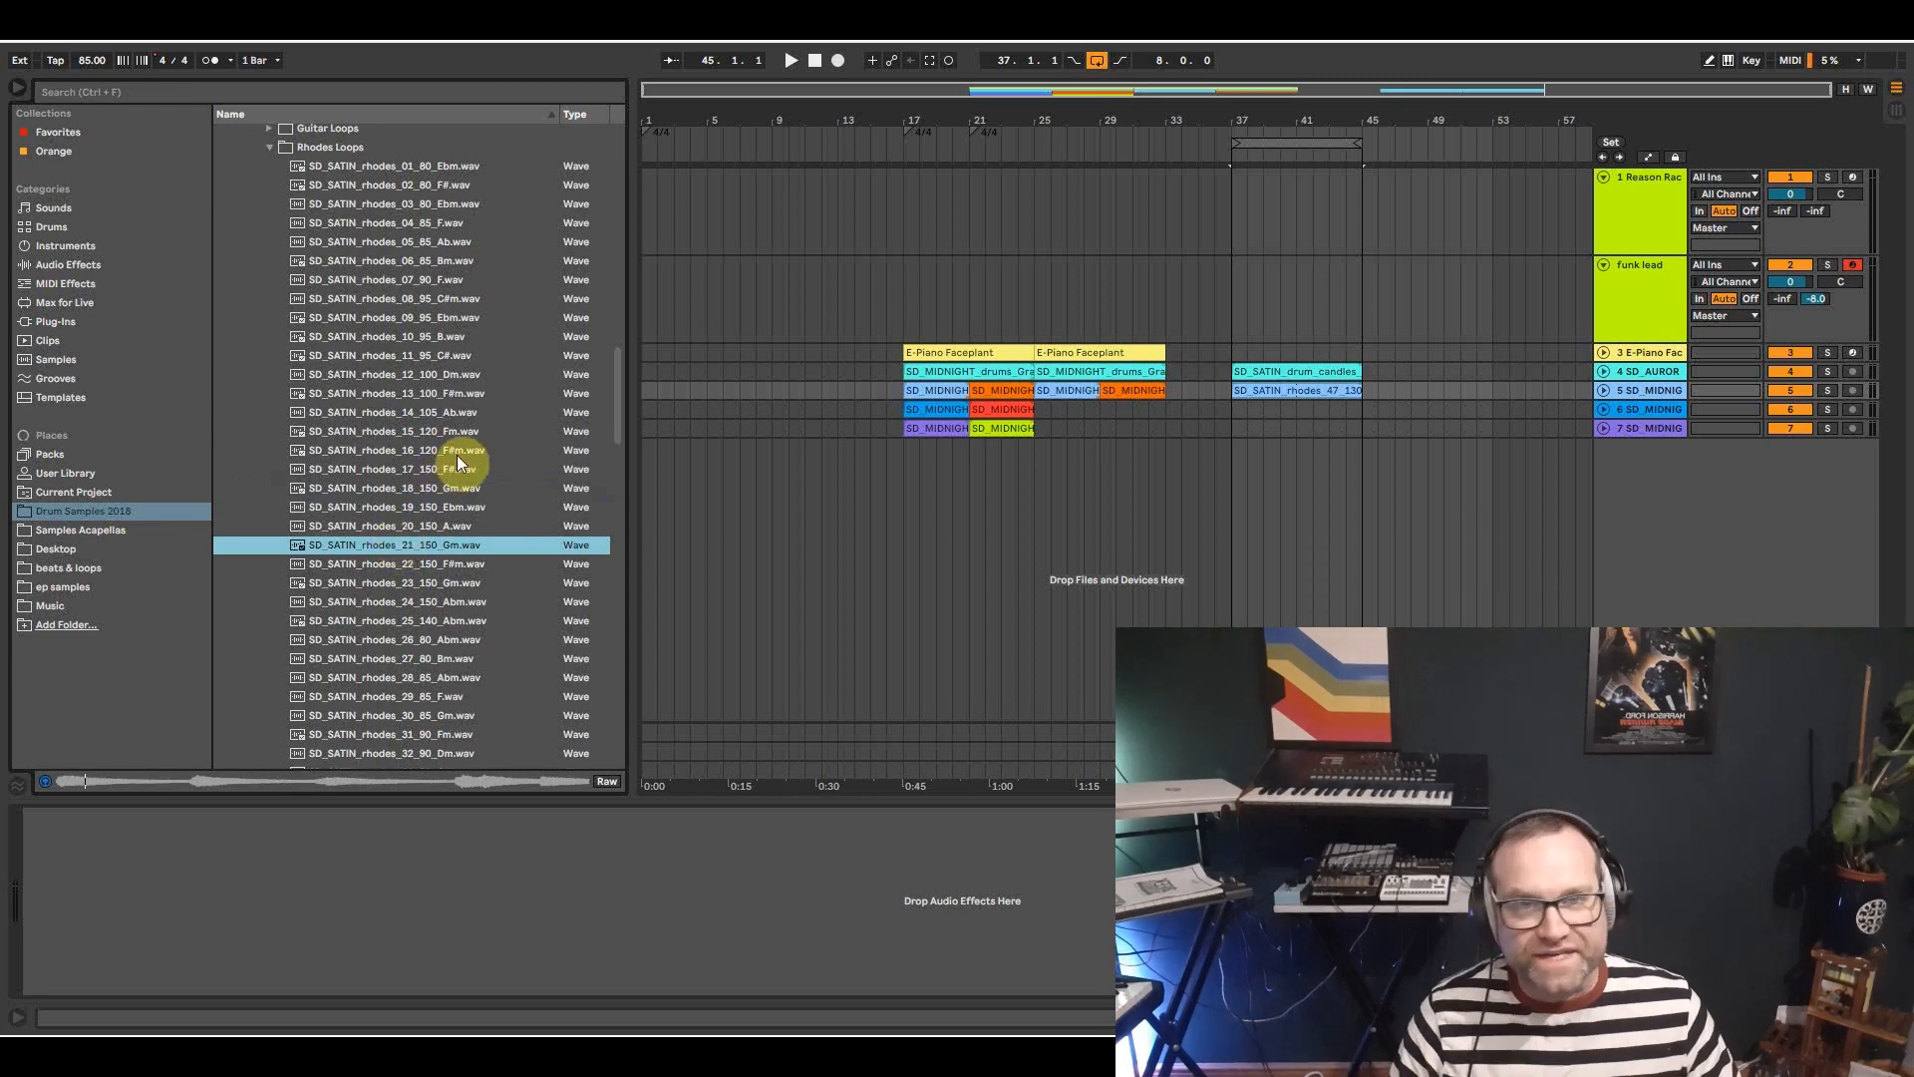
pyautogui.click(385, 601)
pyautogui.scroll(-3, 385, 588)
pyautogui.click(389, 556)
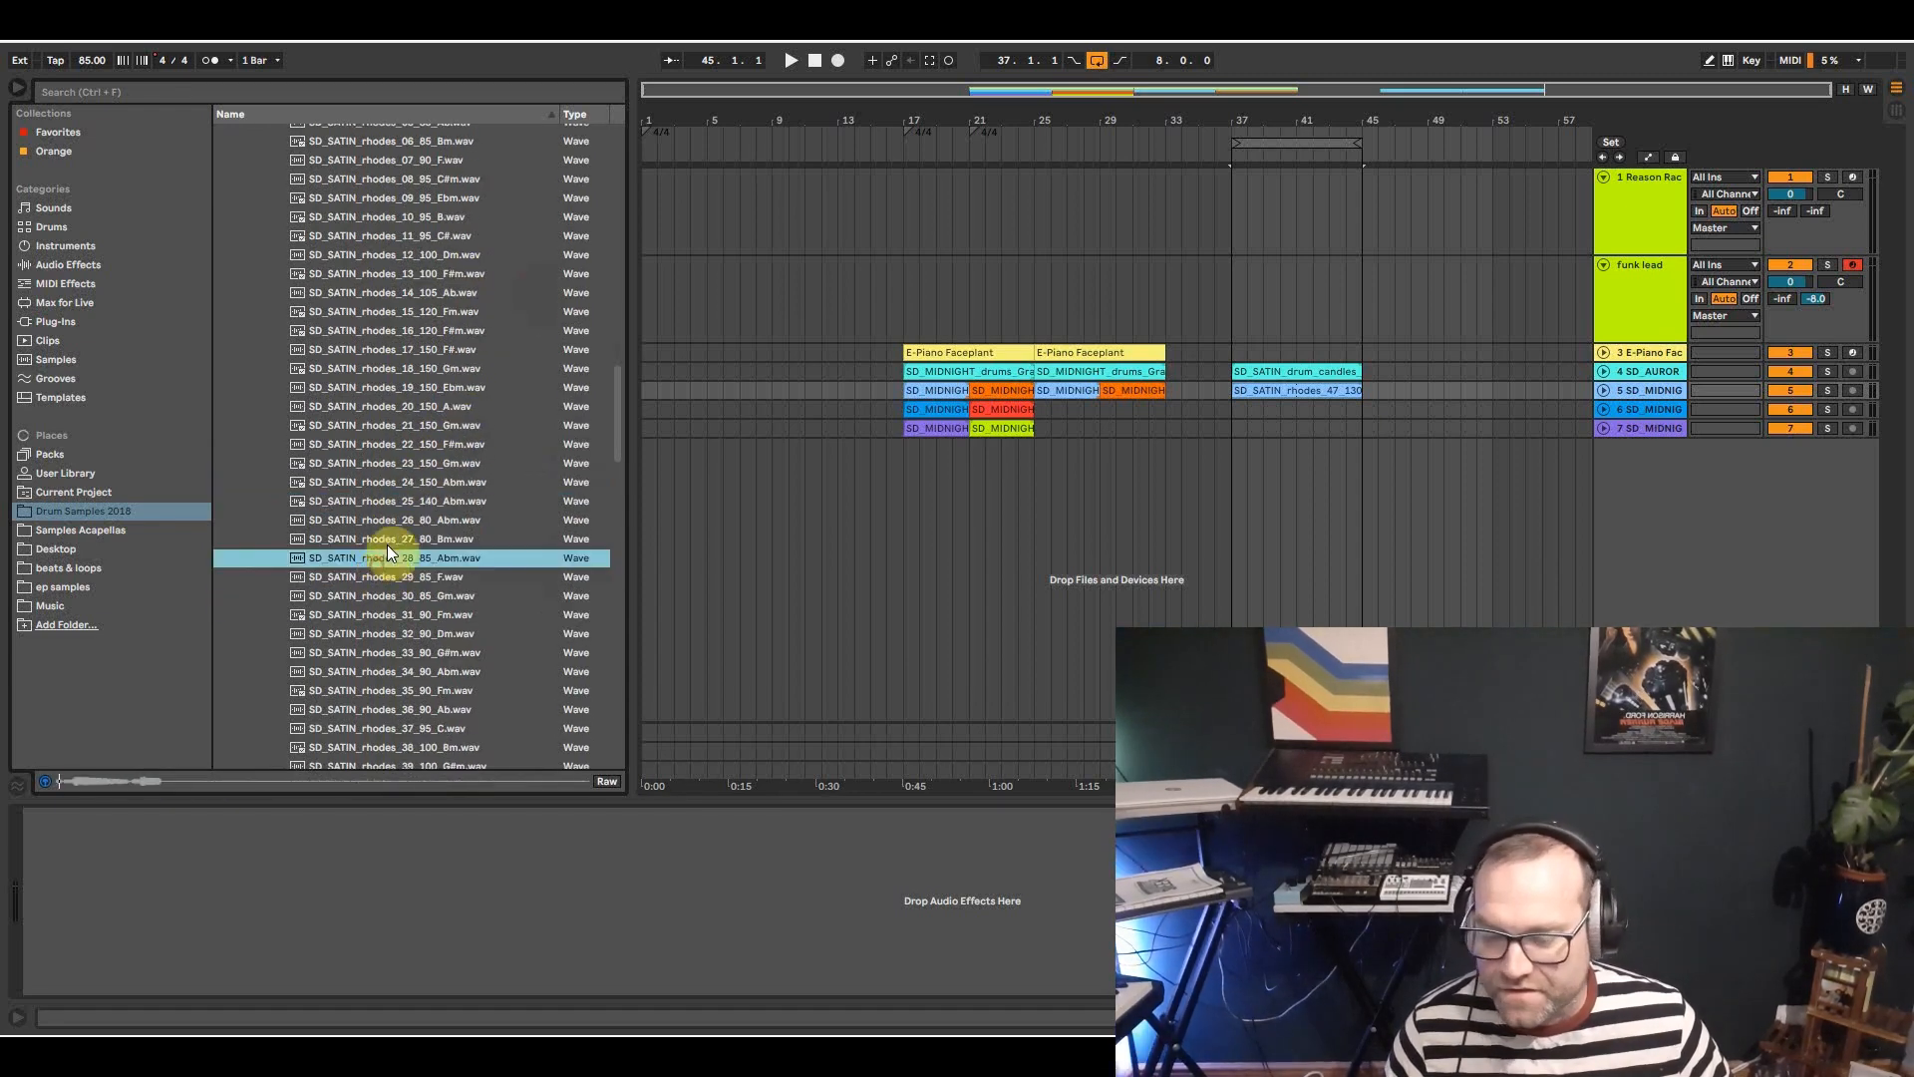
pyautogui.scroll(-2, 399, 508)
# Solo track 5 and play its Satin Rhodes clip briefly from bar 37.
pyautogui.click(1264, 372)
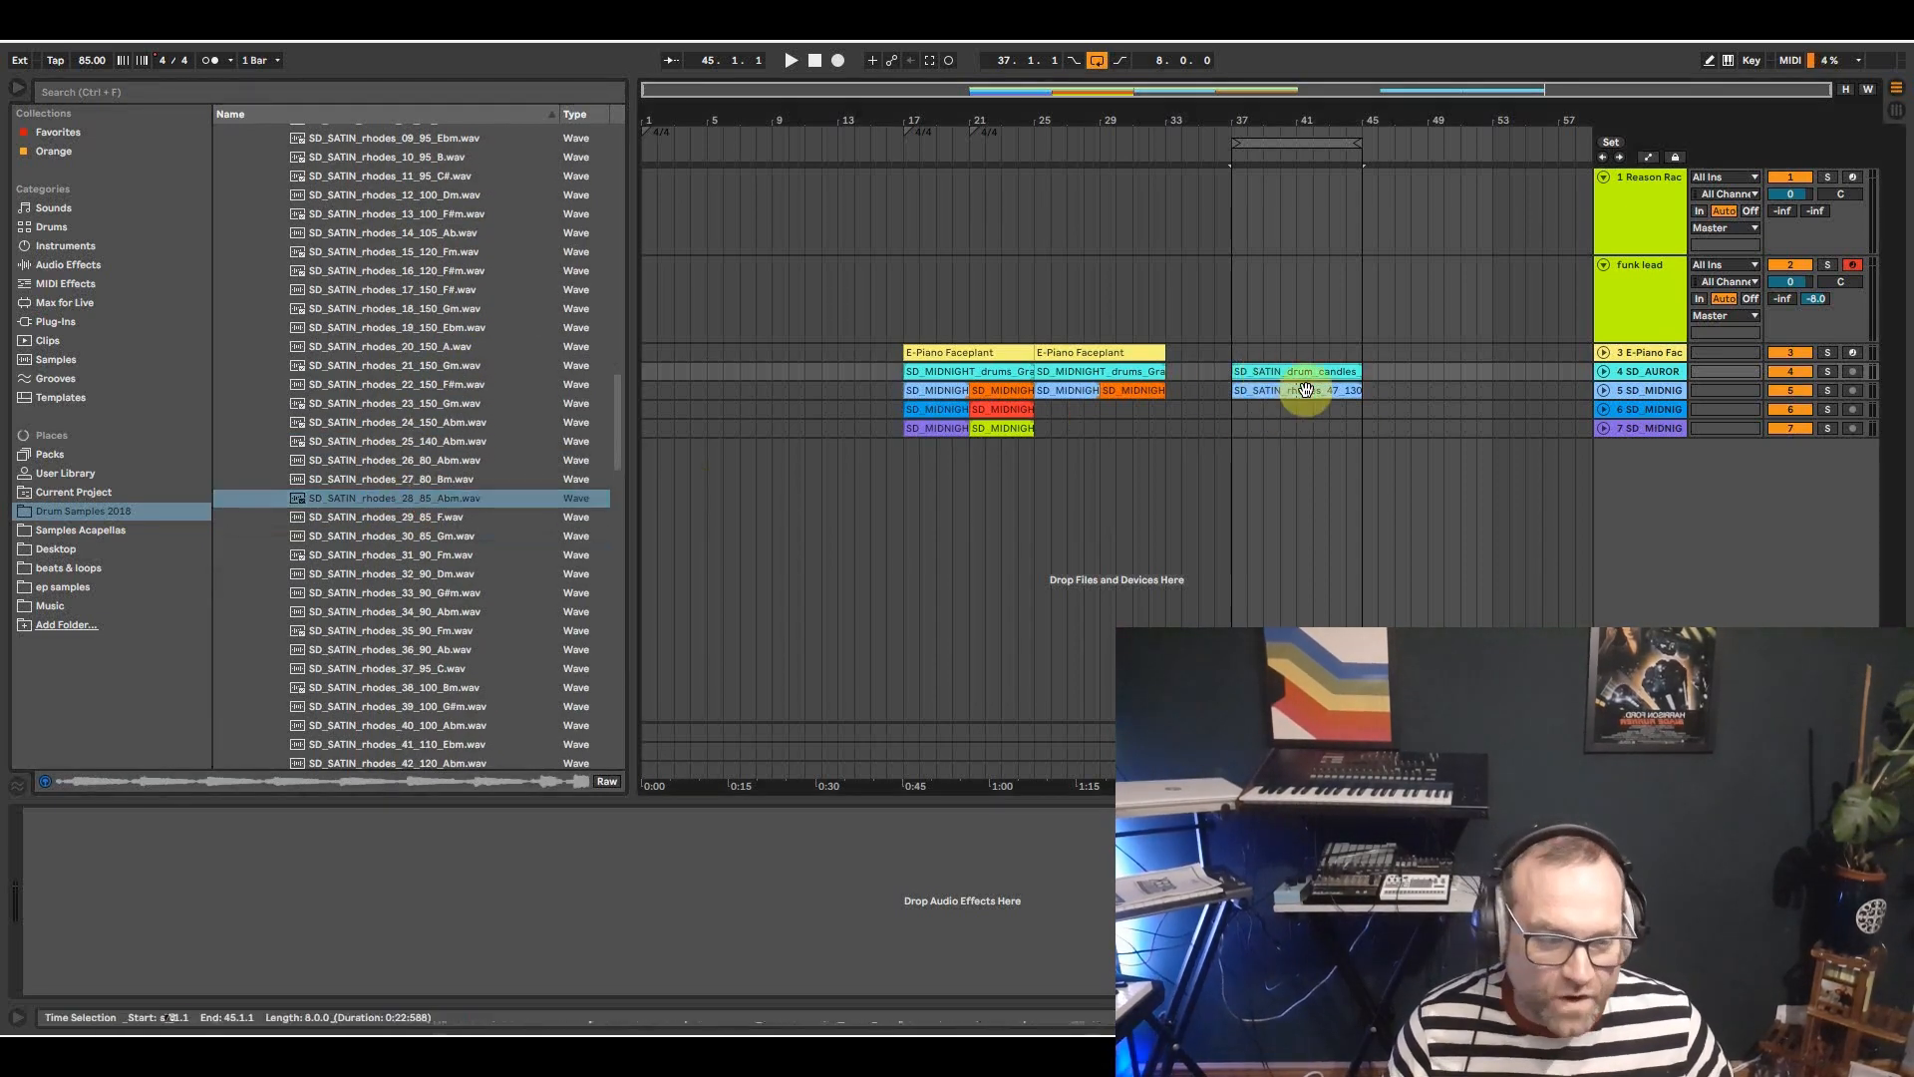
pyautogui.moveTo(1342, 120)
pyautogui.mouseDown()
pyautogui.moveTo(1342, 190)
pyautogui.moveTo(1342, 119)
pyautogui.mouseUp()
pyautogui.click(1829, 392)
pyautogui.press('space')
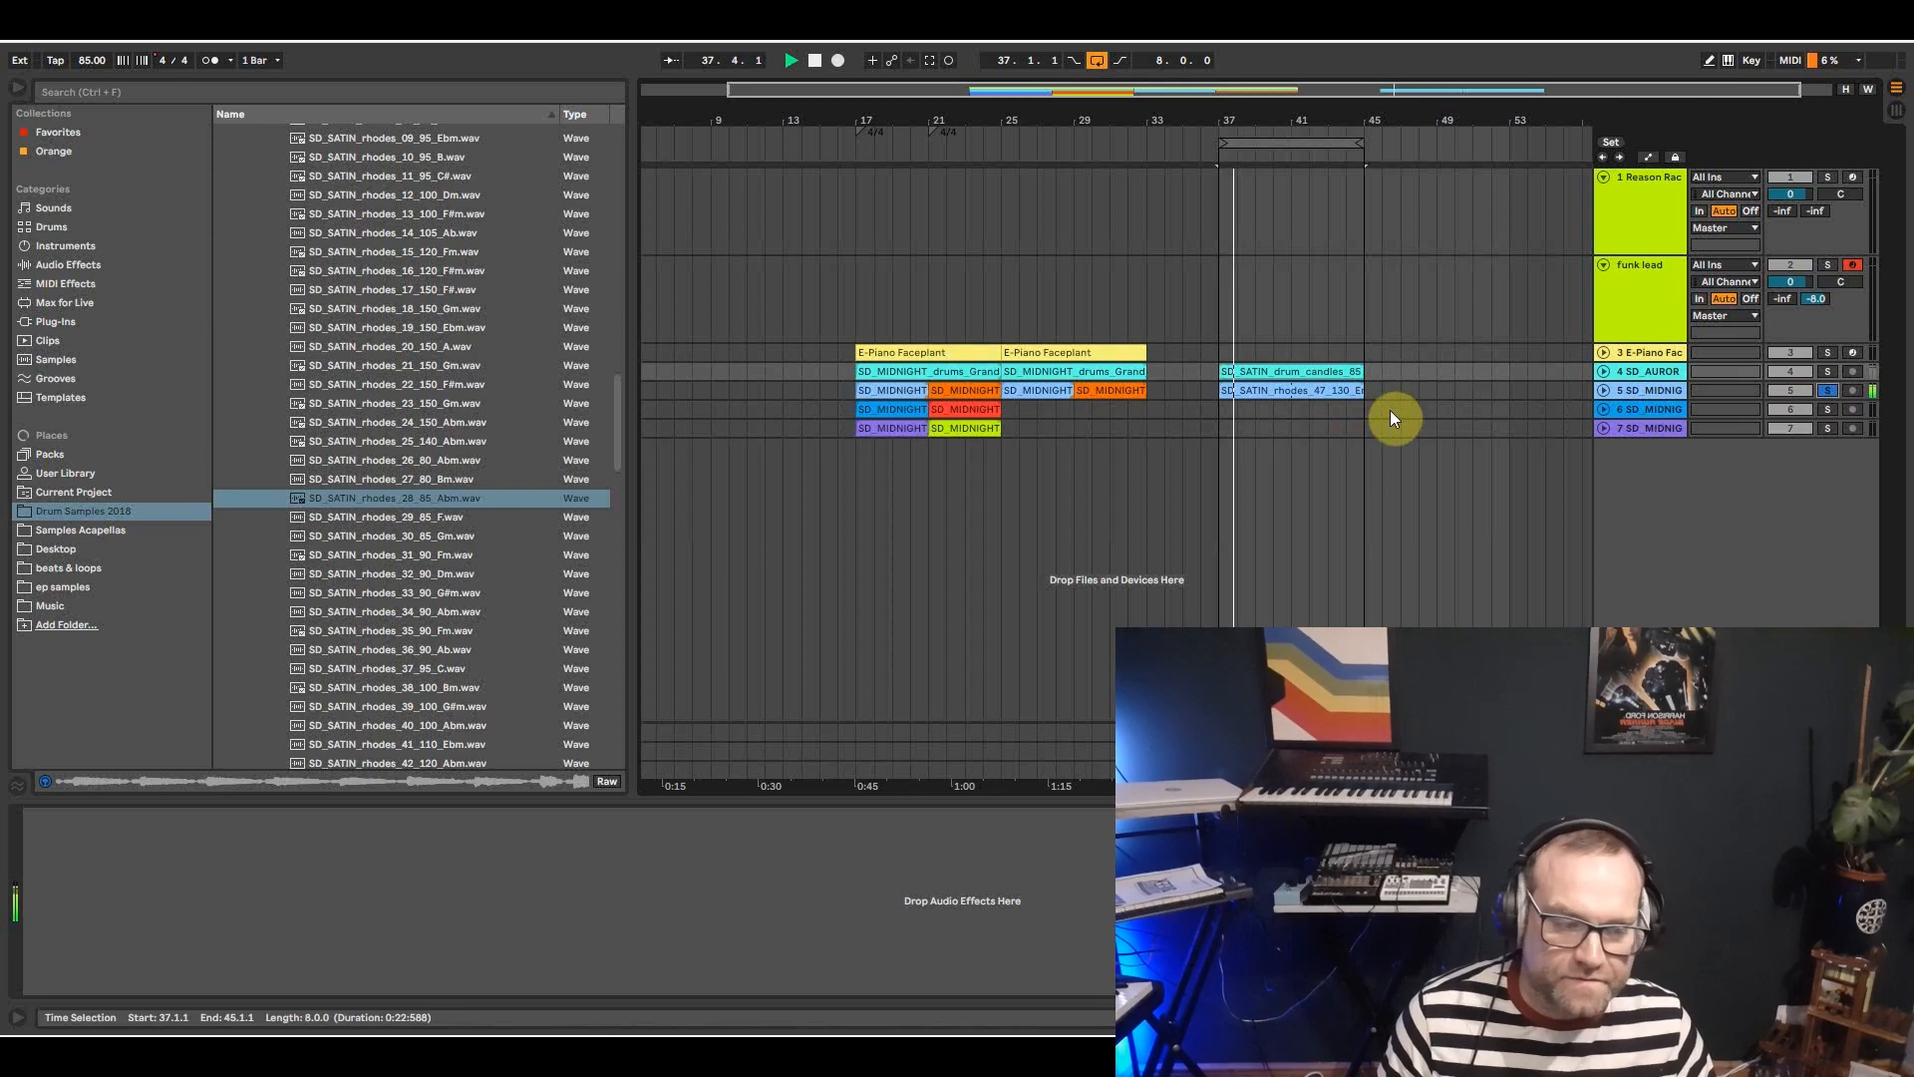
pyautogui.press('space')
# Solo track 4 alongside track 5 and play the Satin drum and Rhodes clips together.
pyautogui.click(1299, 375)
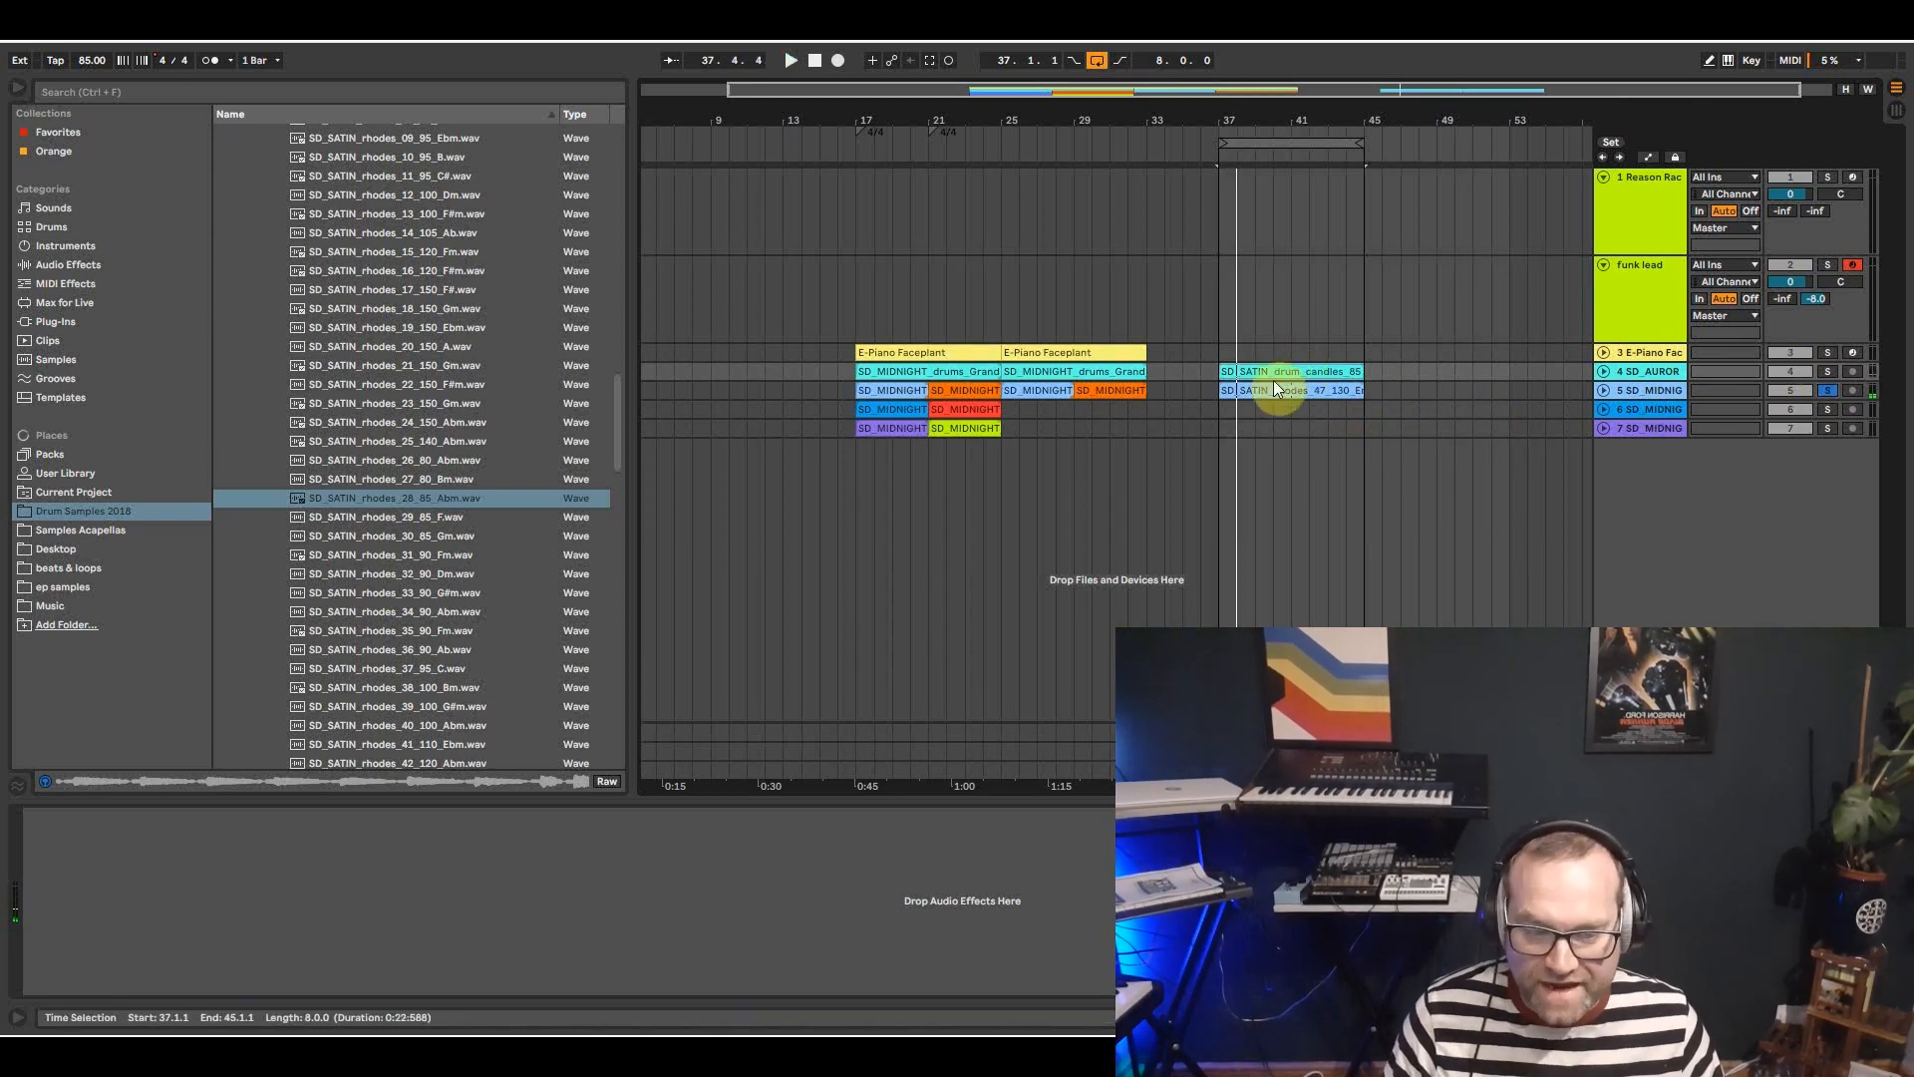
pyautogui.moveTo(1342, 119); pyautogui.dragTo(1342, 166)
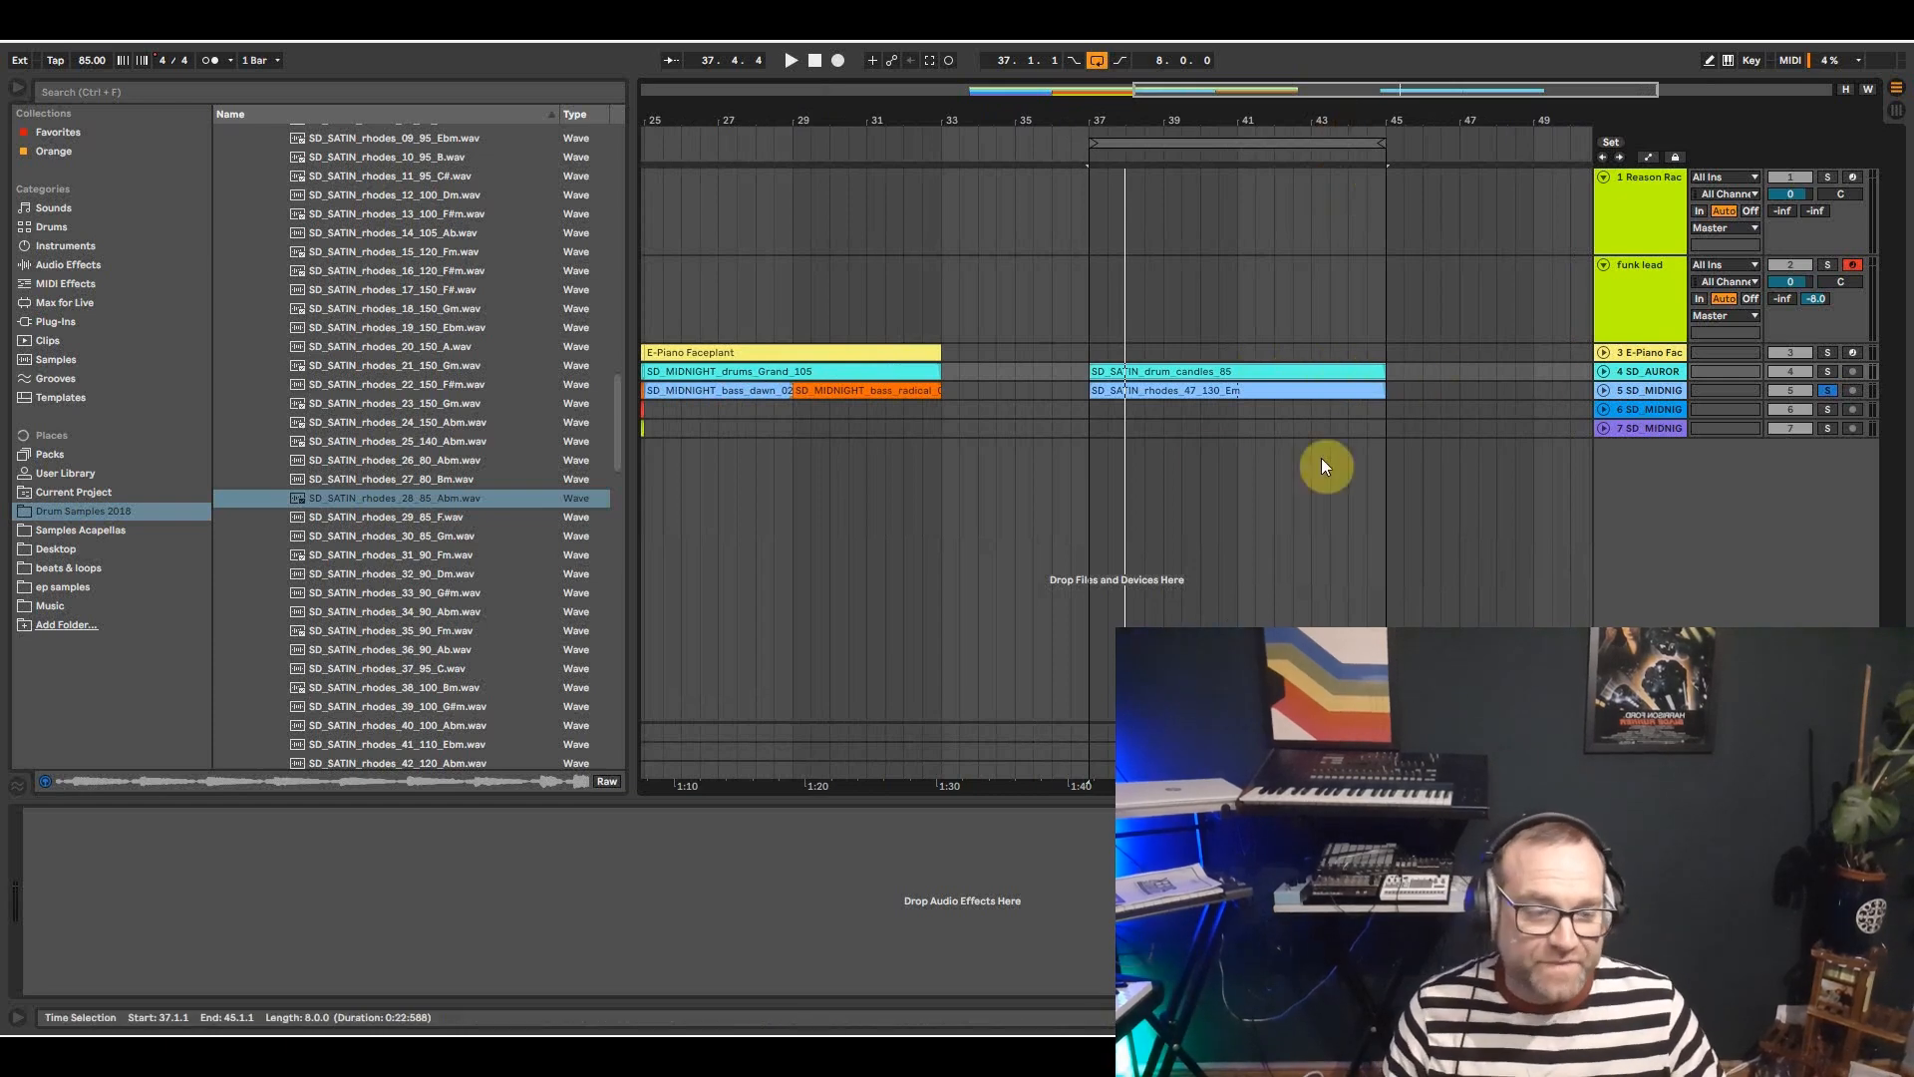
pyautogui.click(1193, 389)
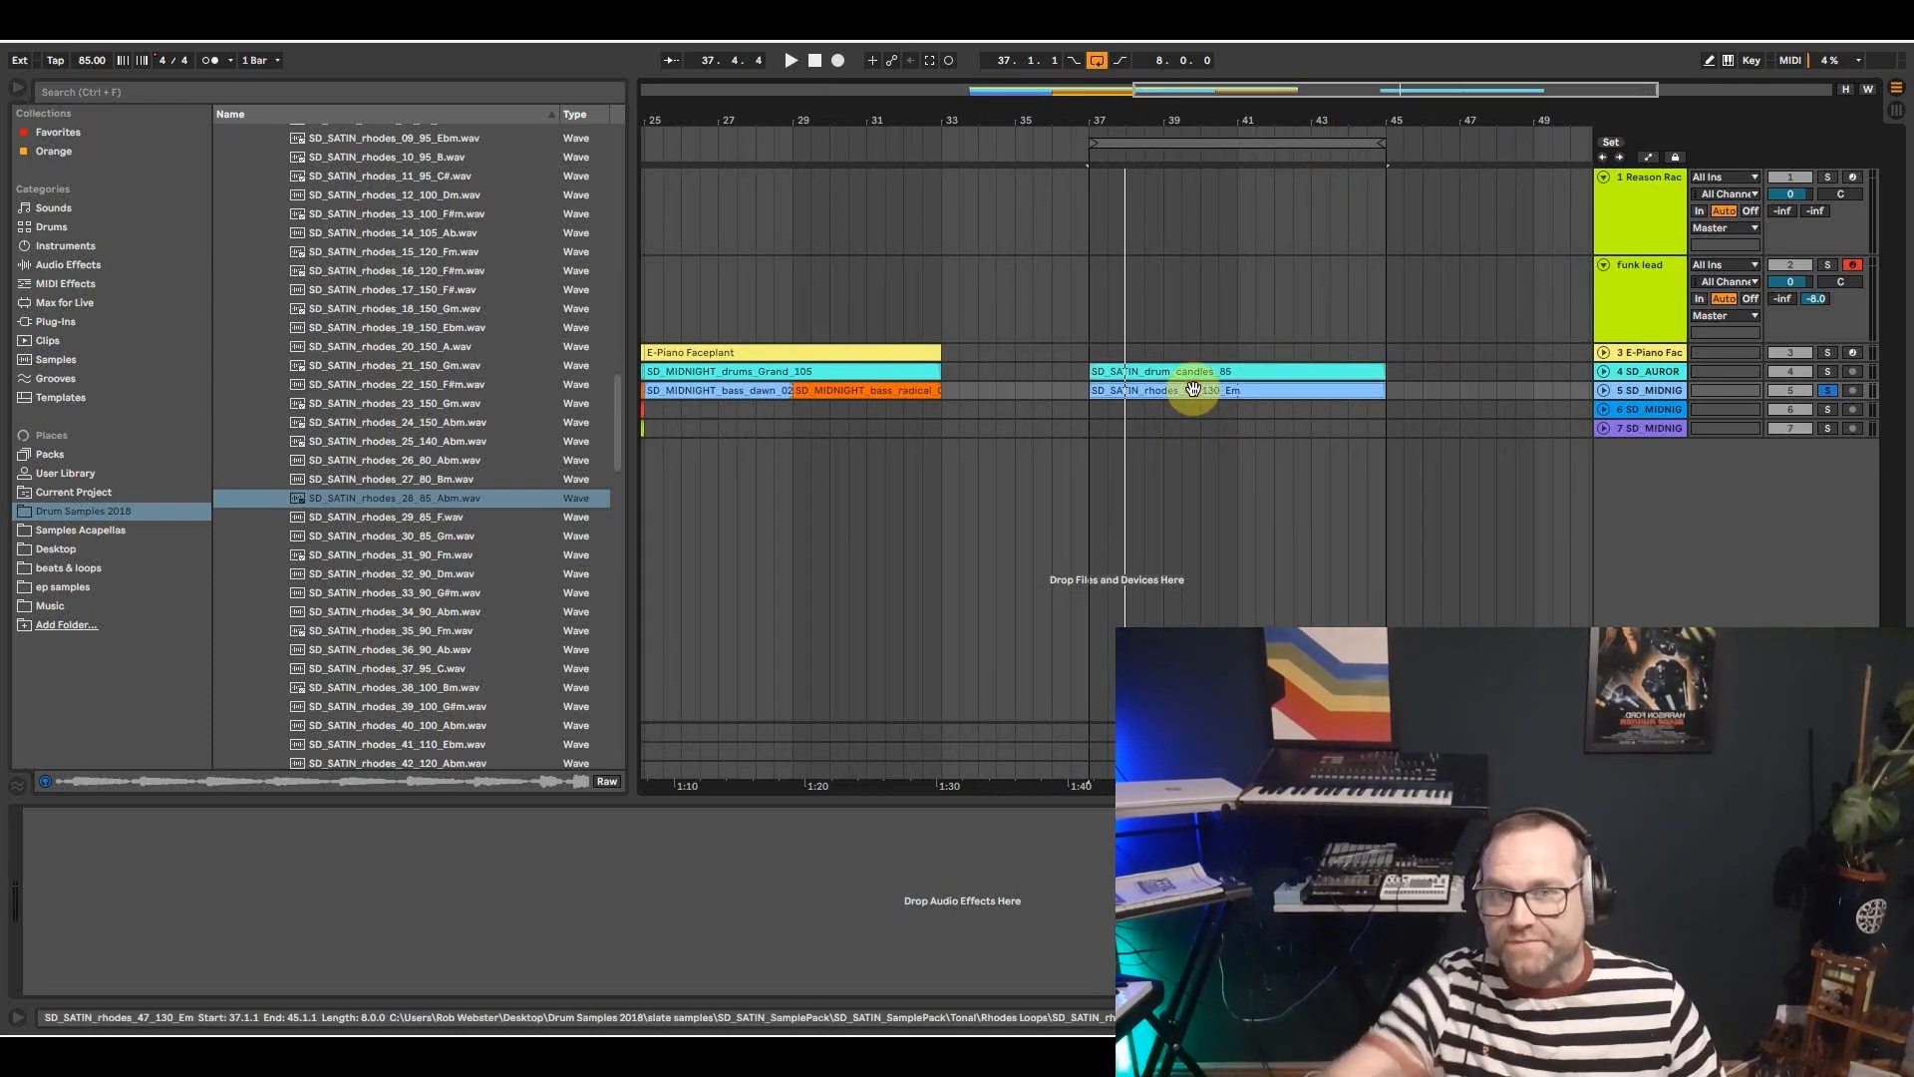
pyautogui.click(1833, 375)
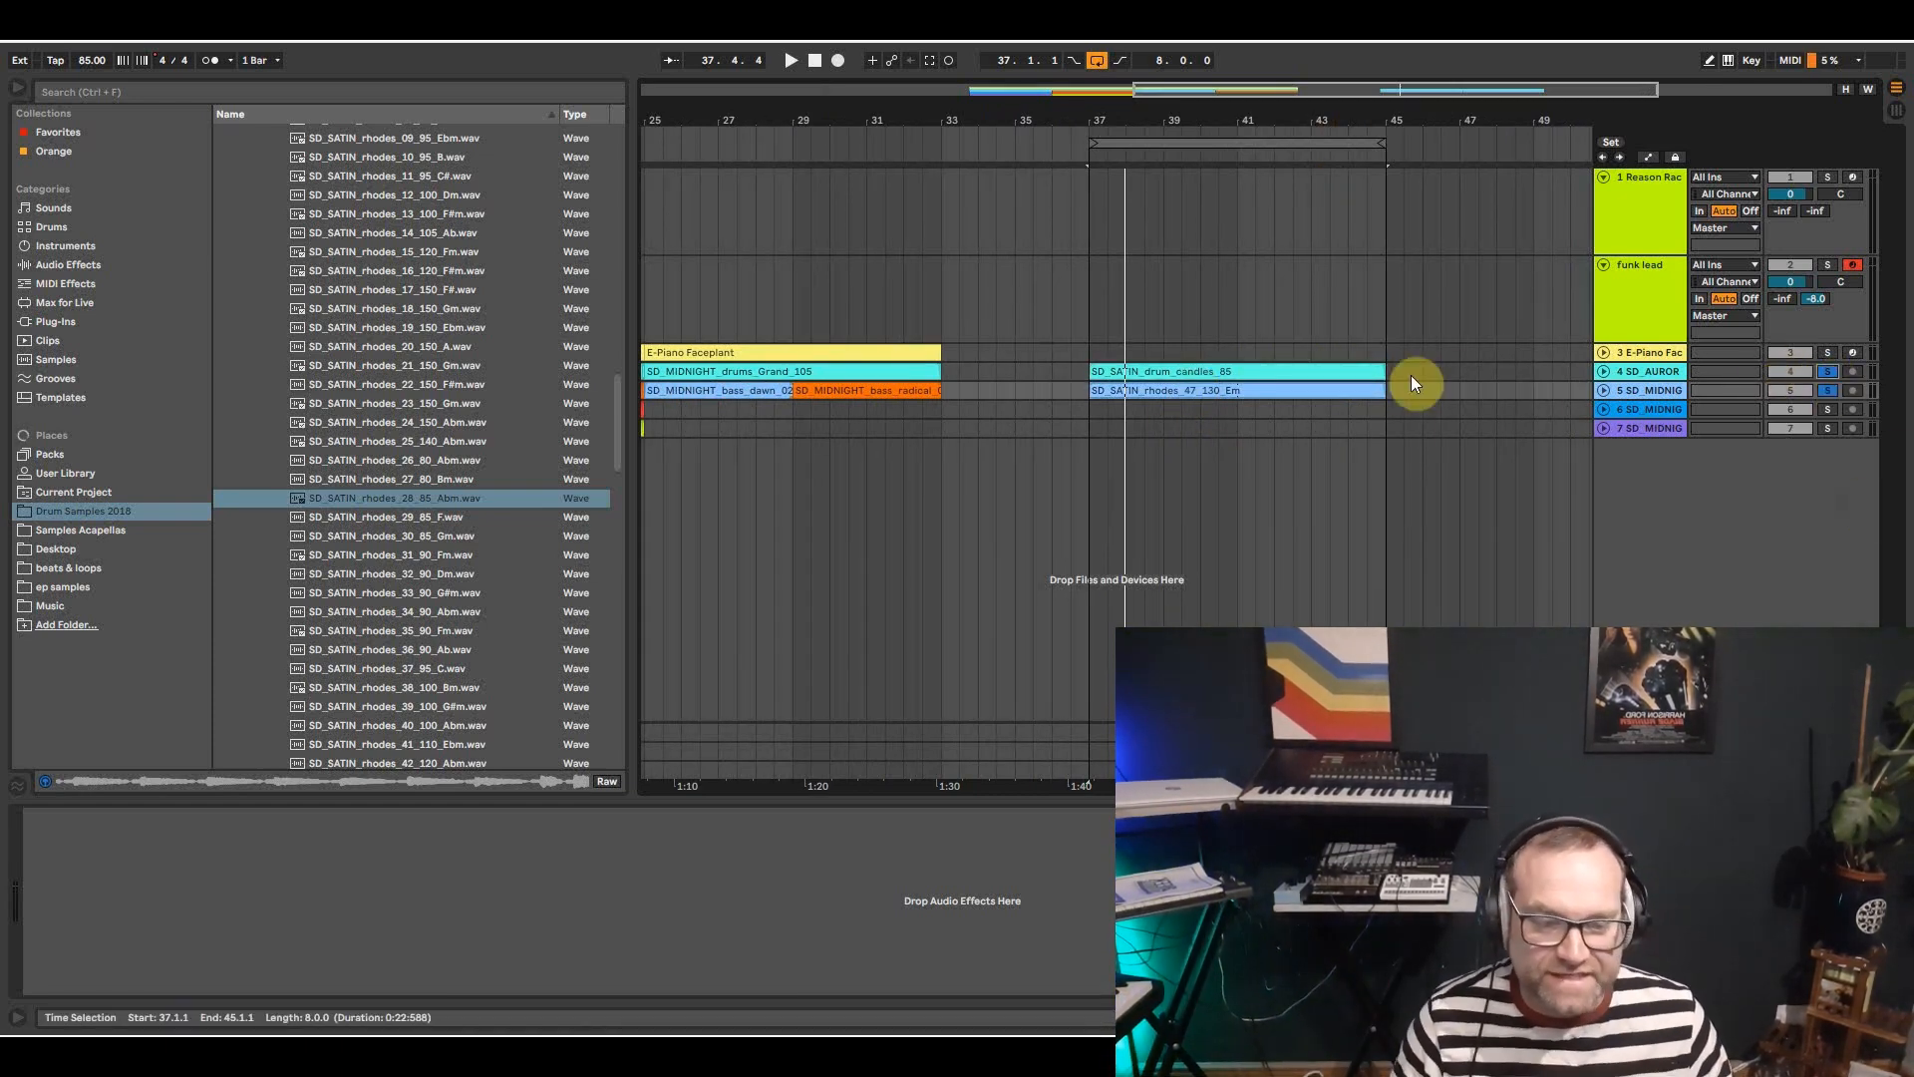
pyautogui.press('space')
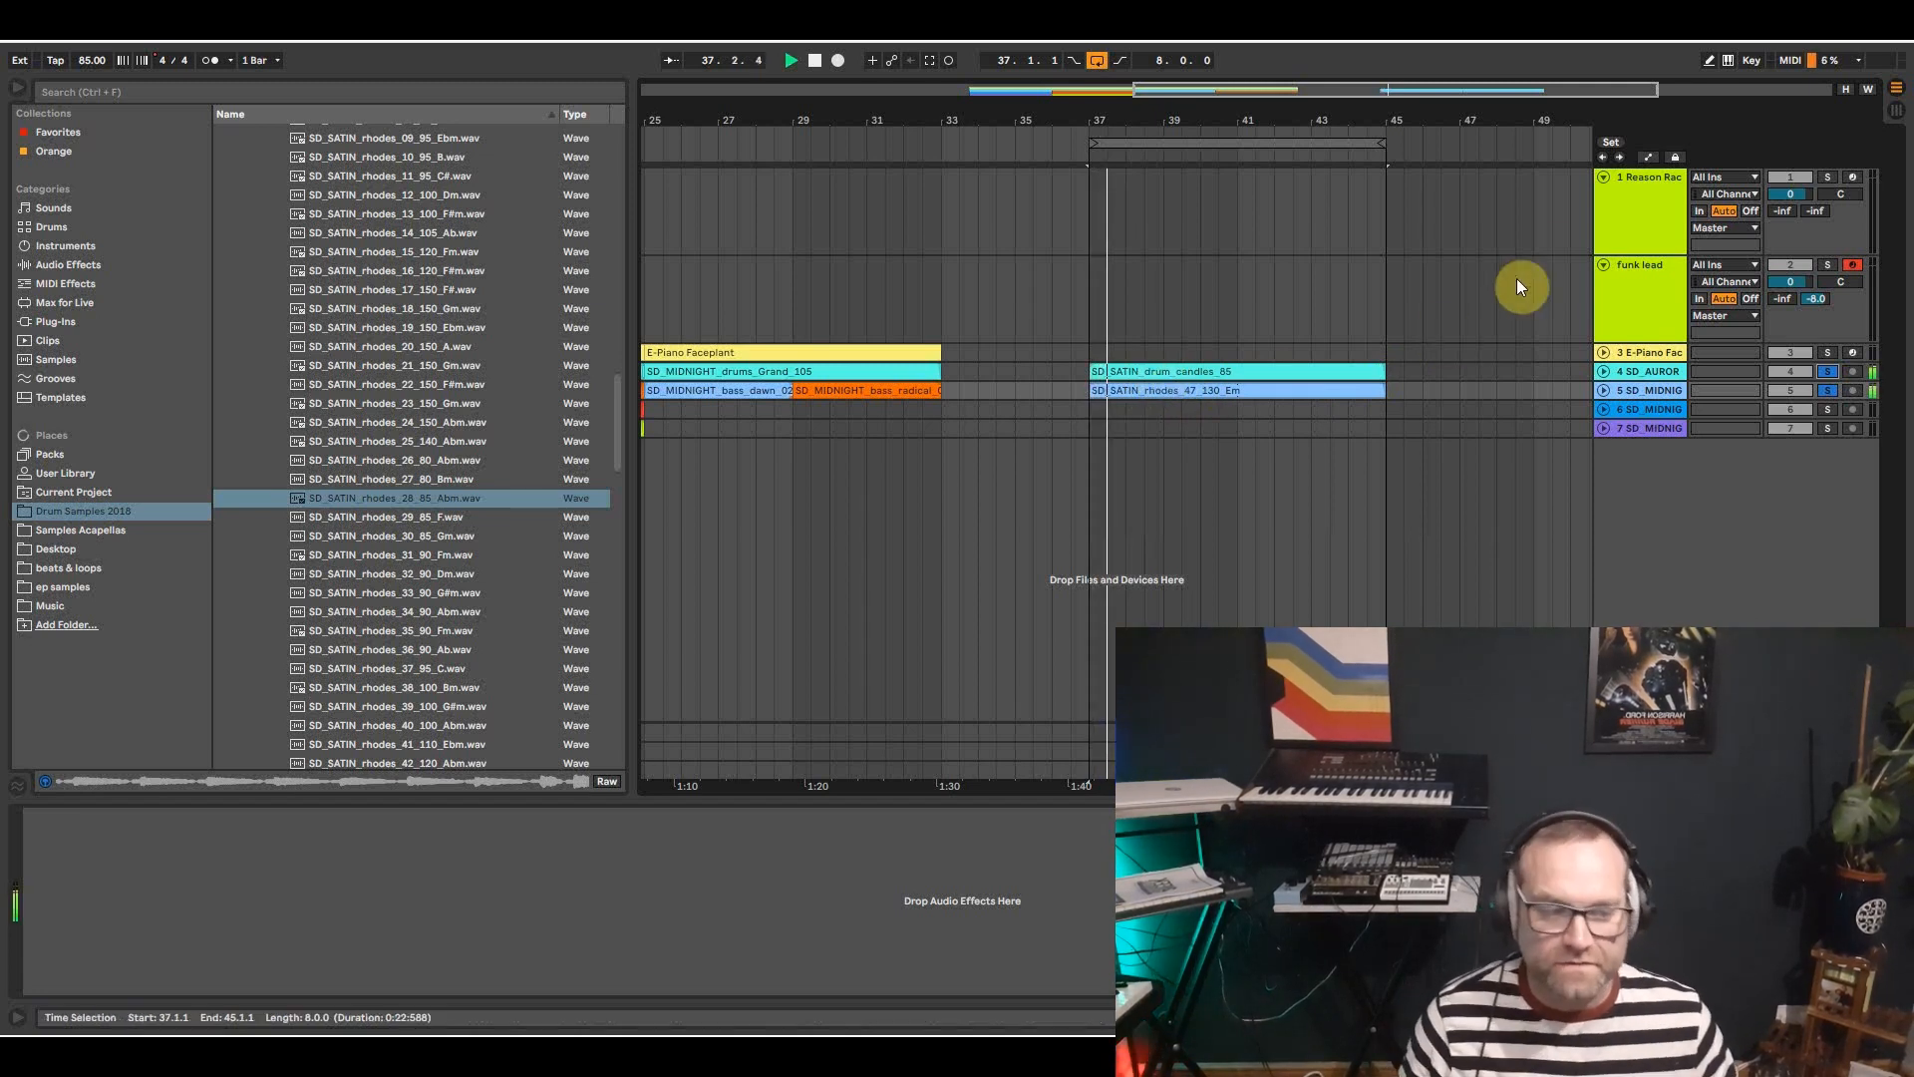
# Open the funk lead track's Reason Rack Plugin during playback, close its window and clear the track solos.
pyautogui.click(1655, 265)
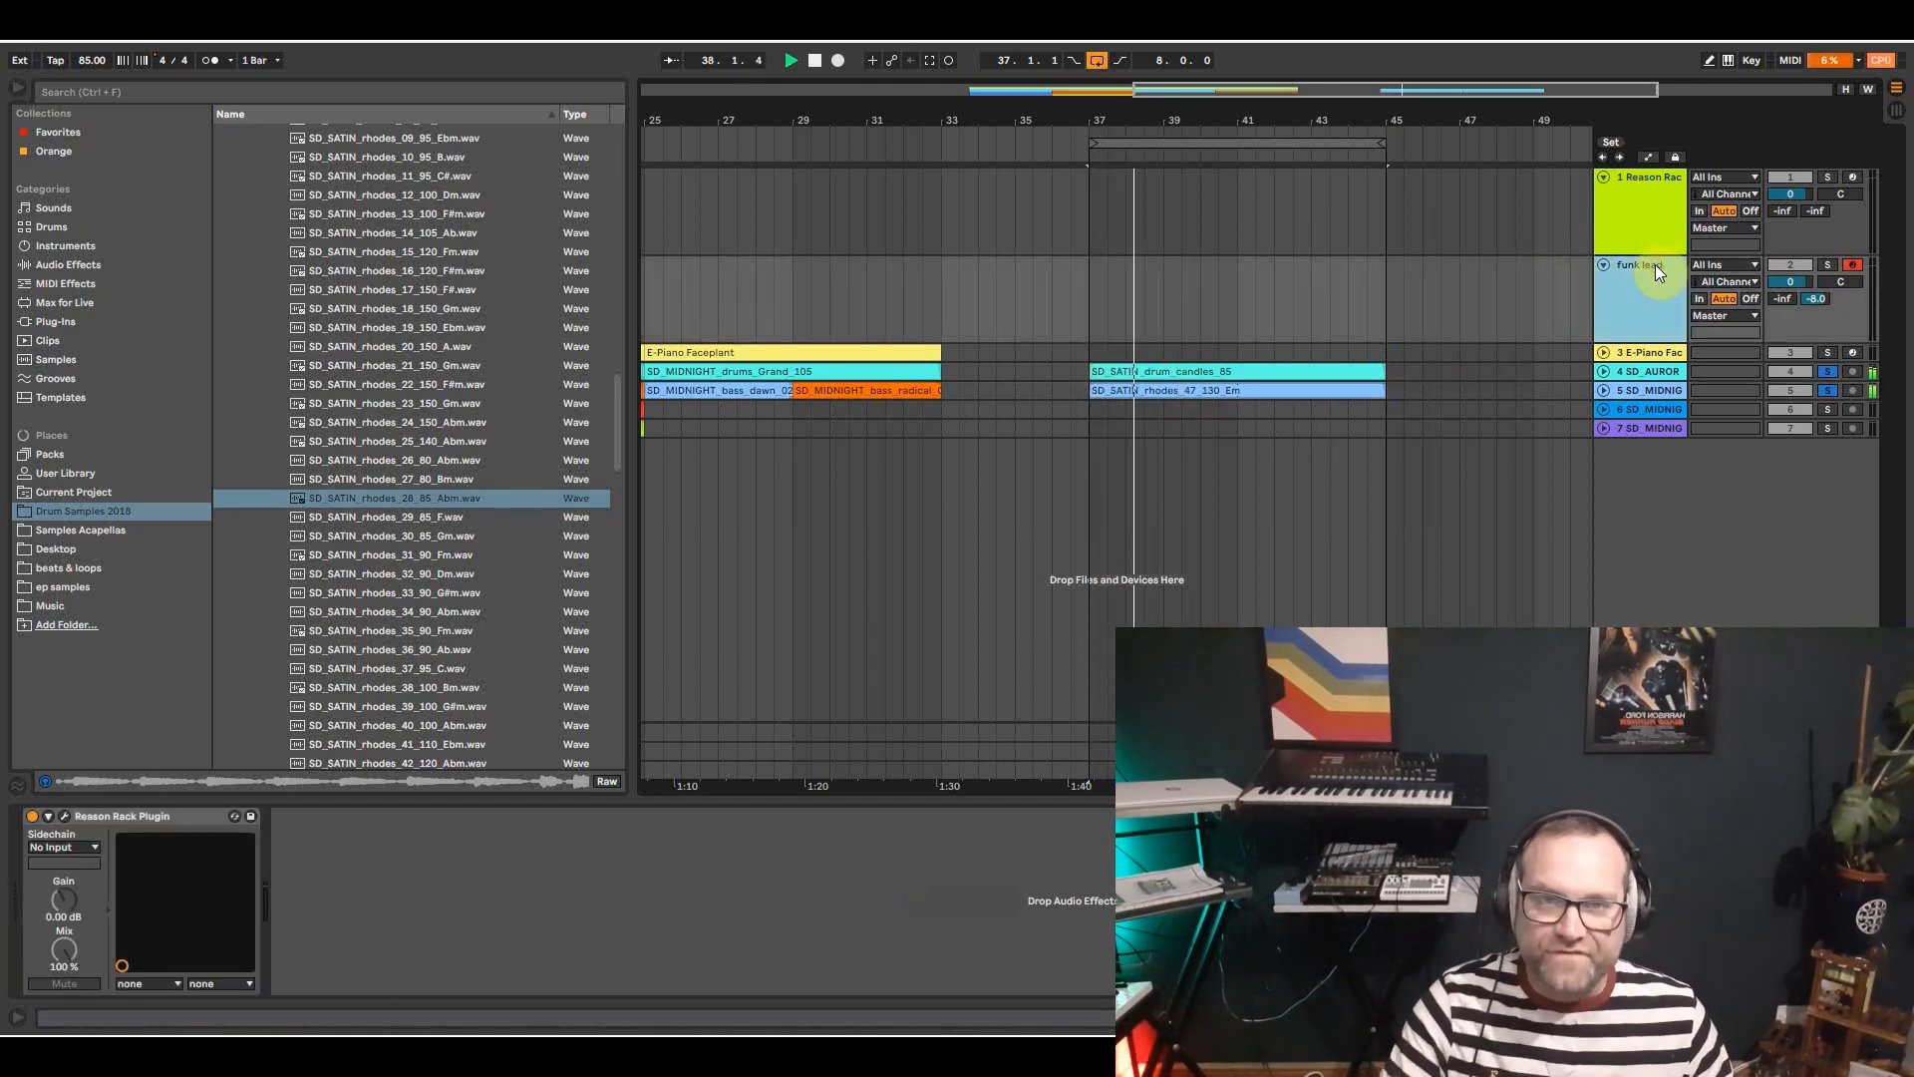
pyautogui.click(63, 815)
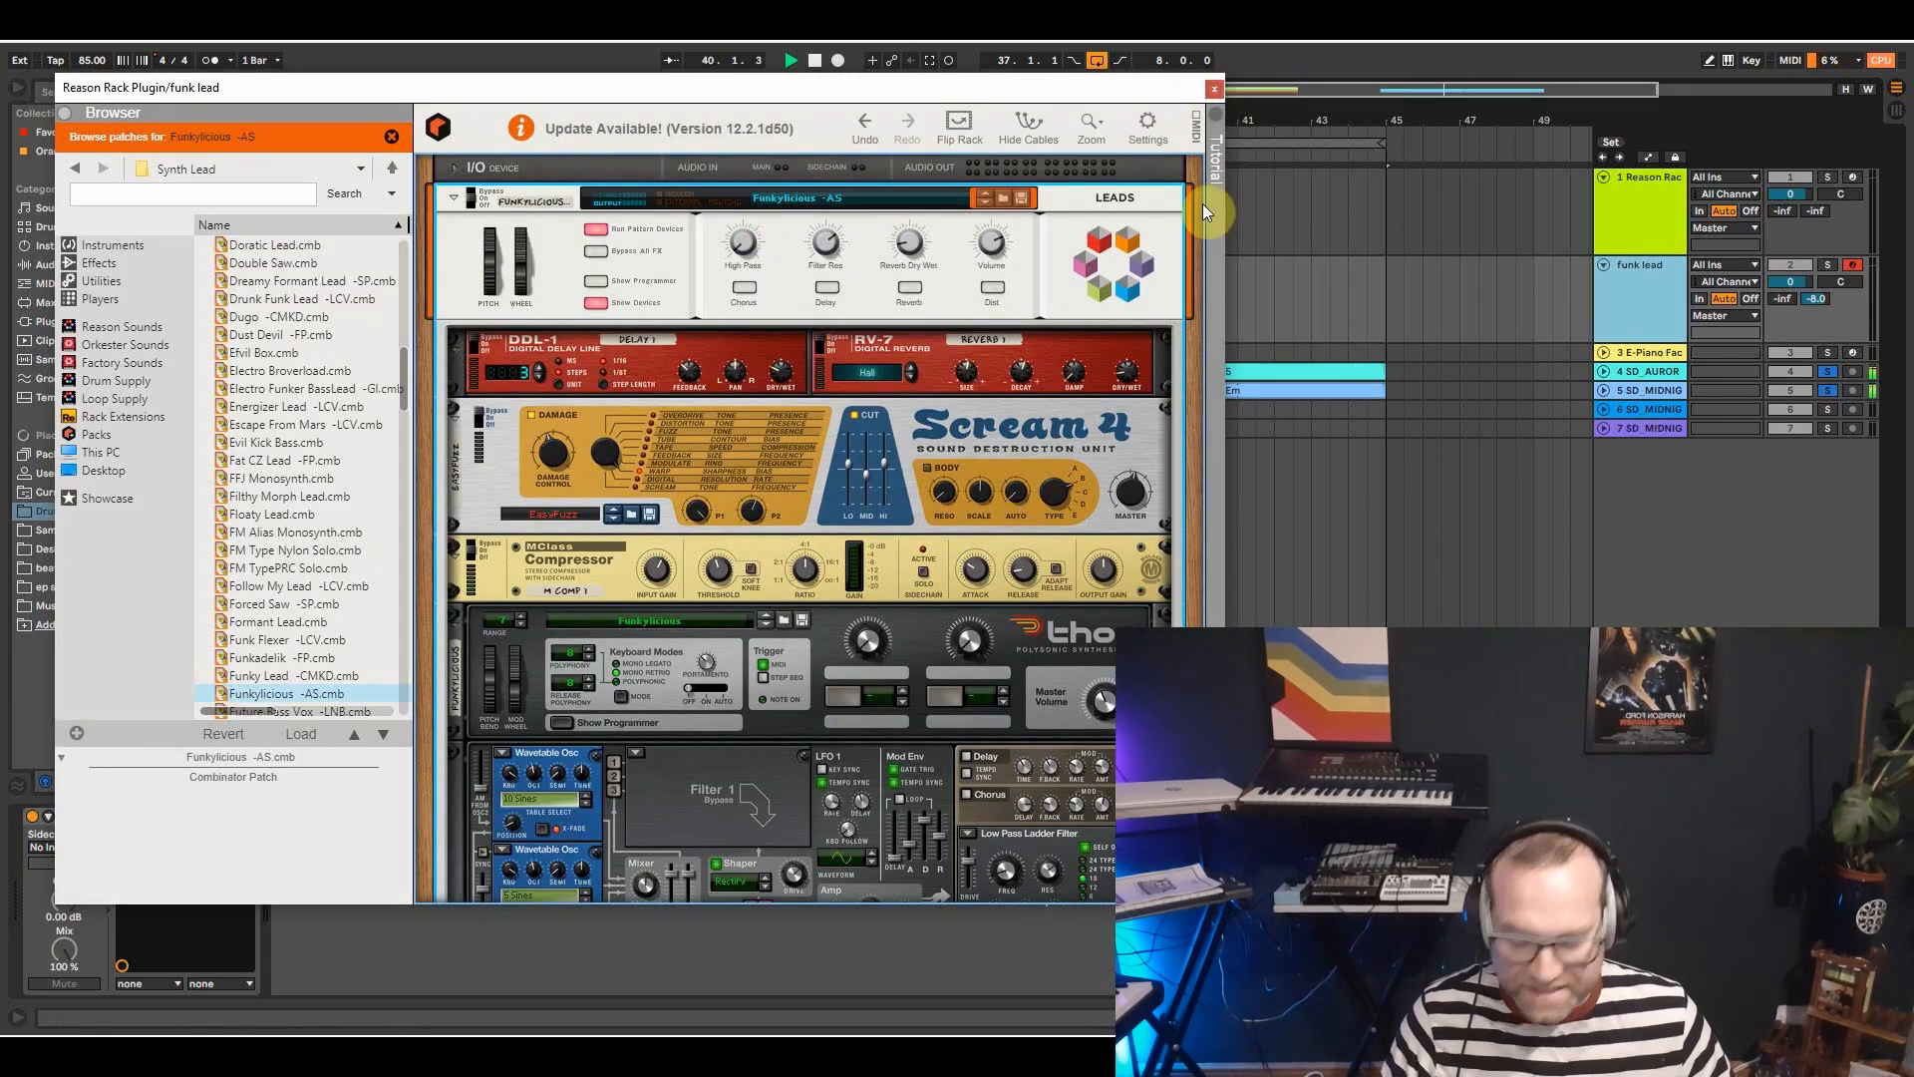
pyautogui.click(1214, 89)
pyautogui.click(1826, 372)
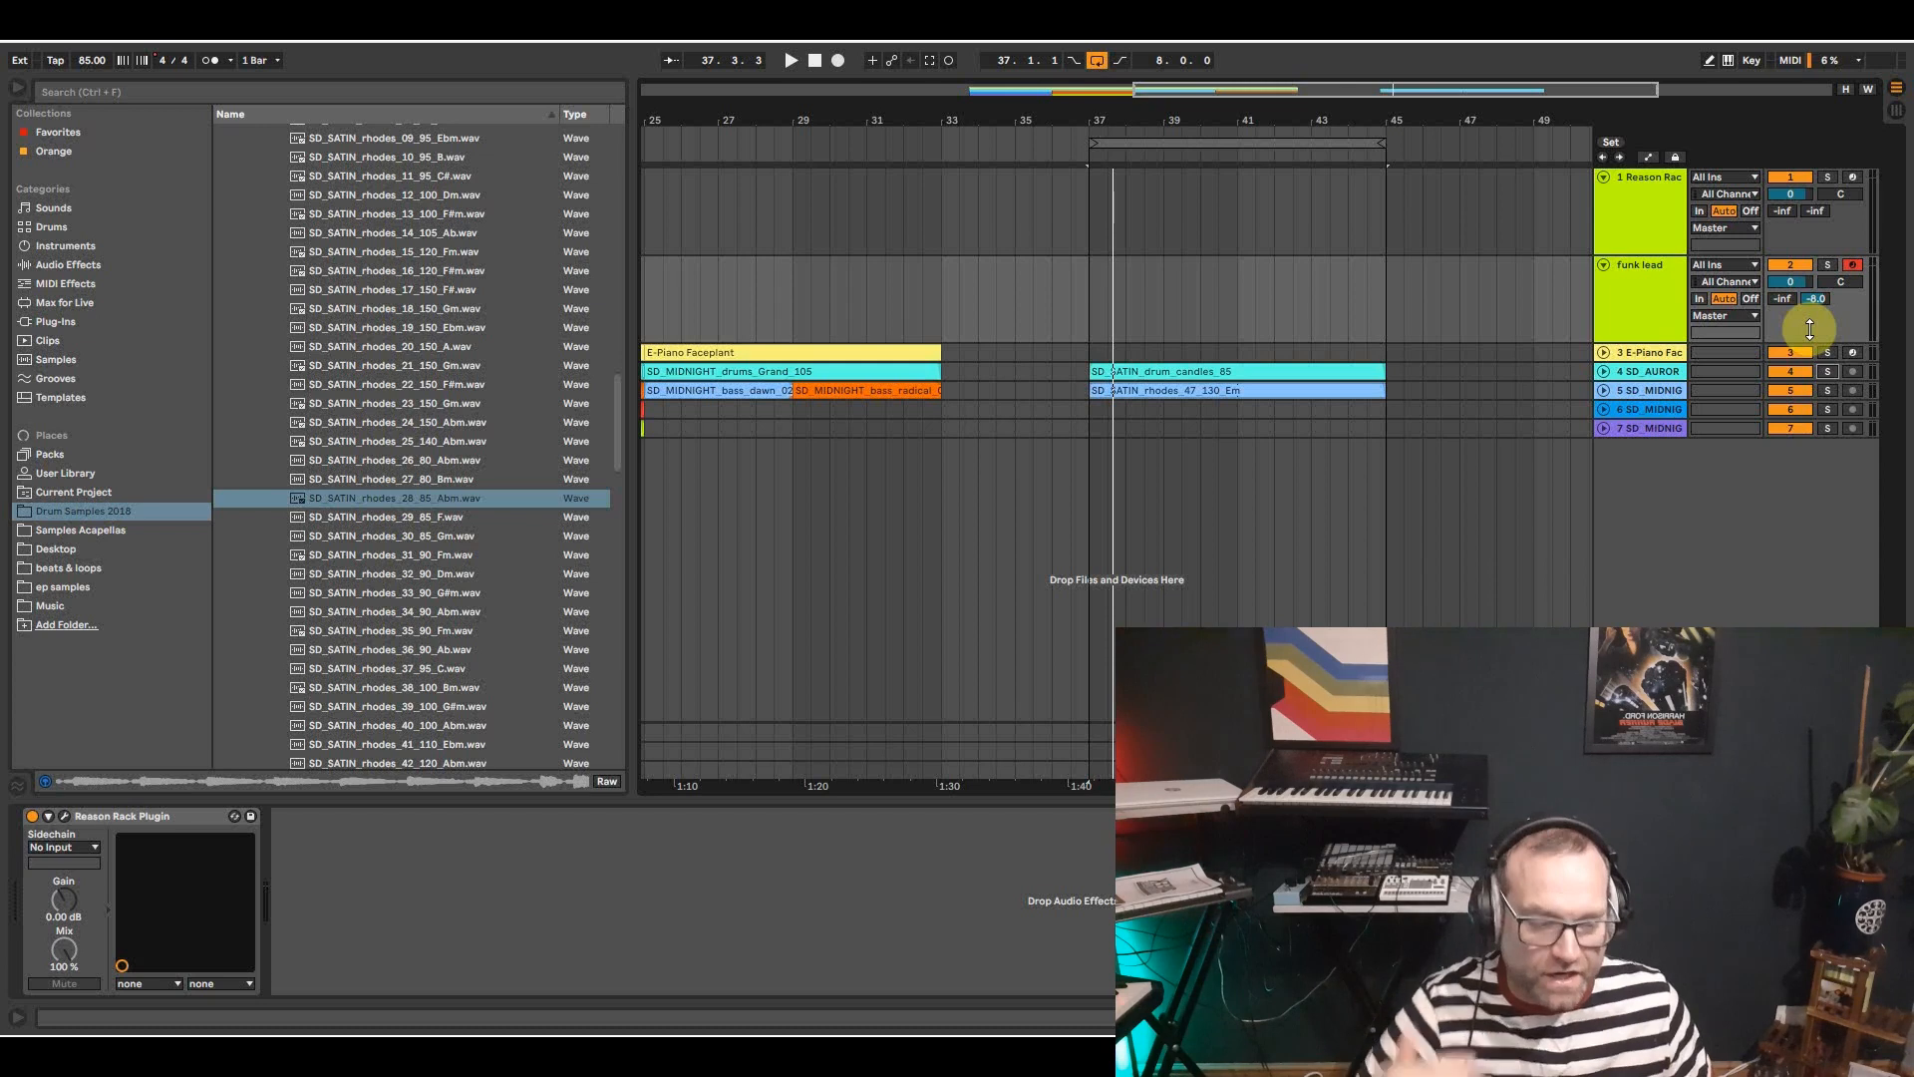
# Record-arm Reason Rack track 1, place the insert marker at bar 37 and play the Satin loops.
pyautogui.click(1854, 177)
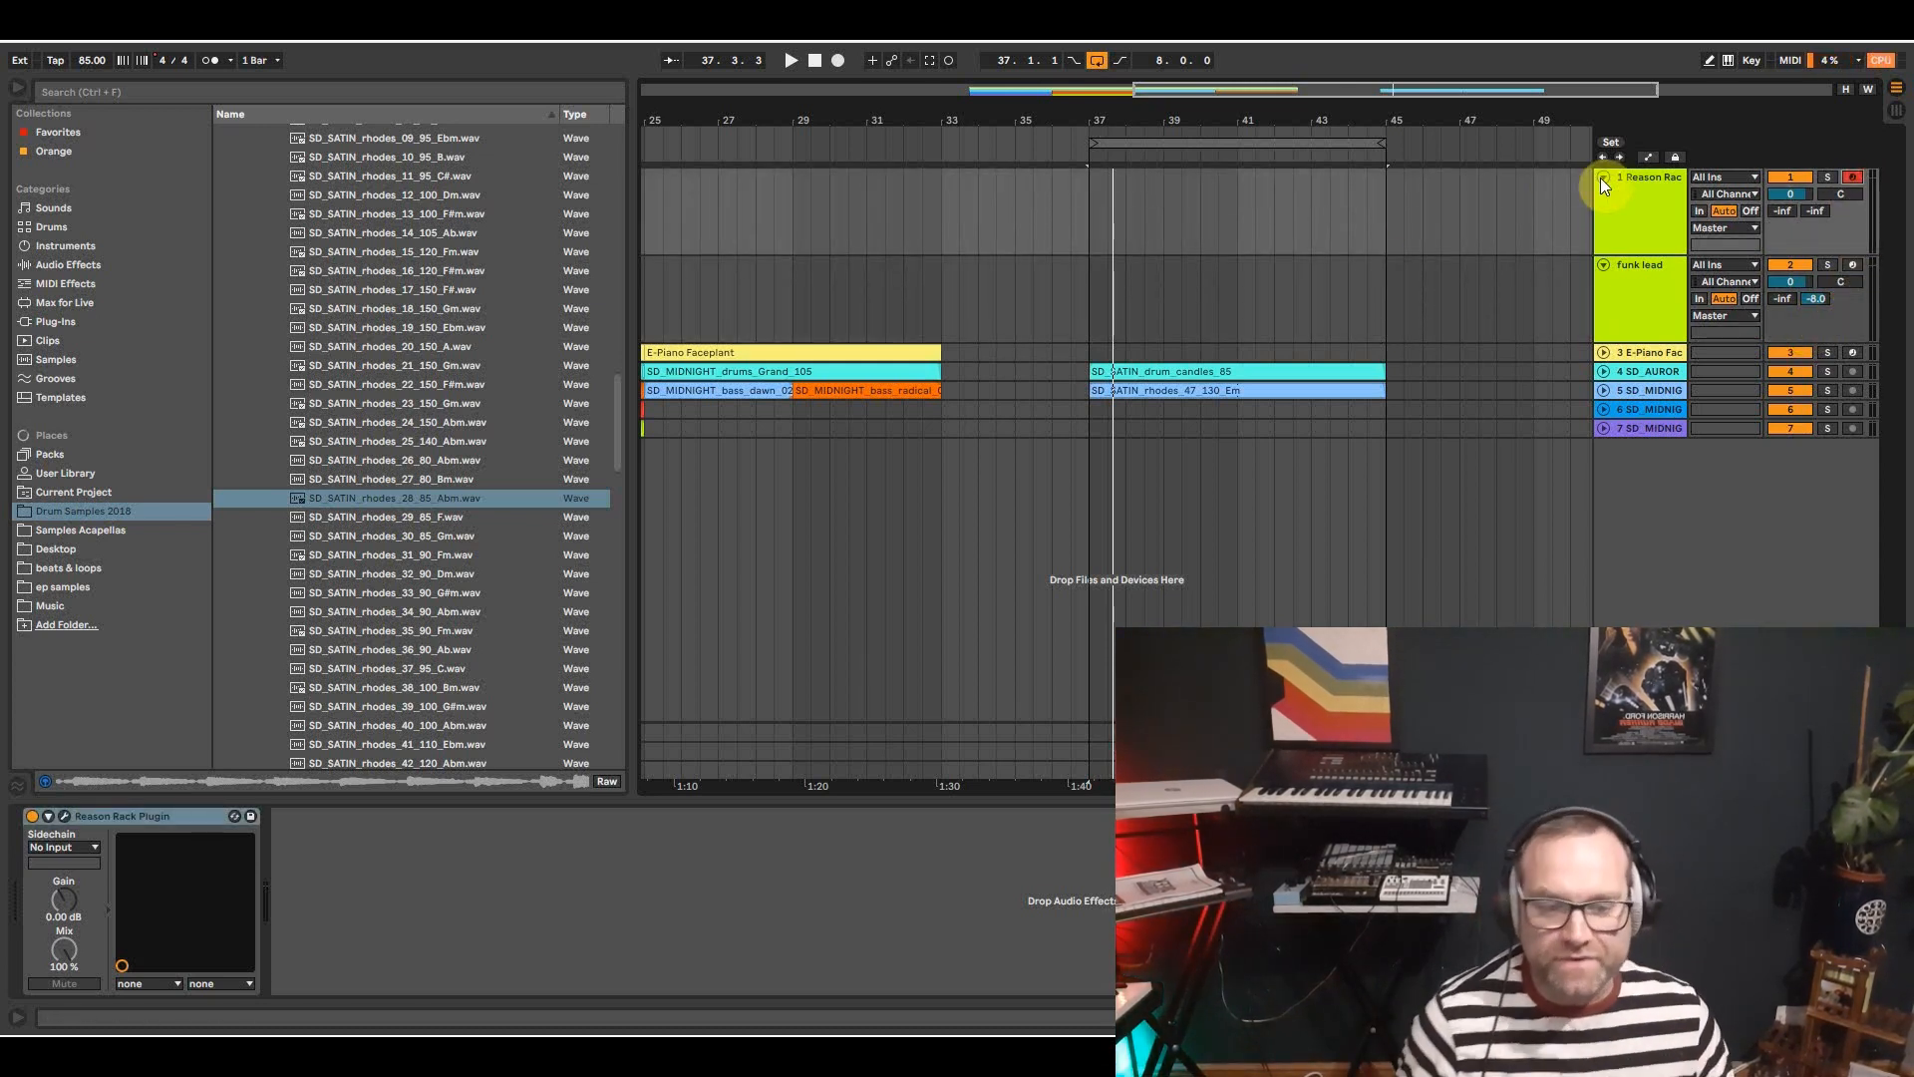
pyautogui.click(1093, 221)
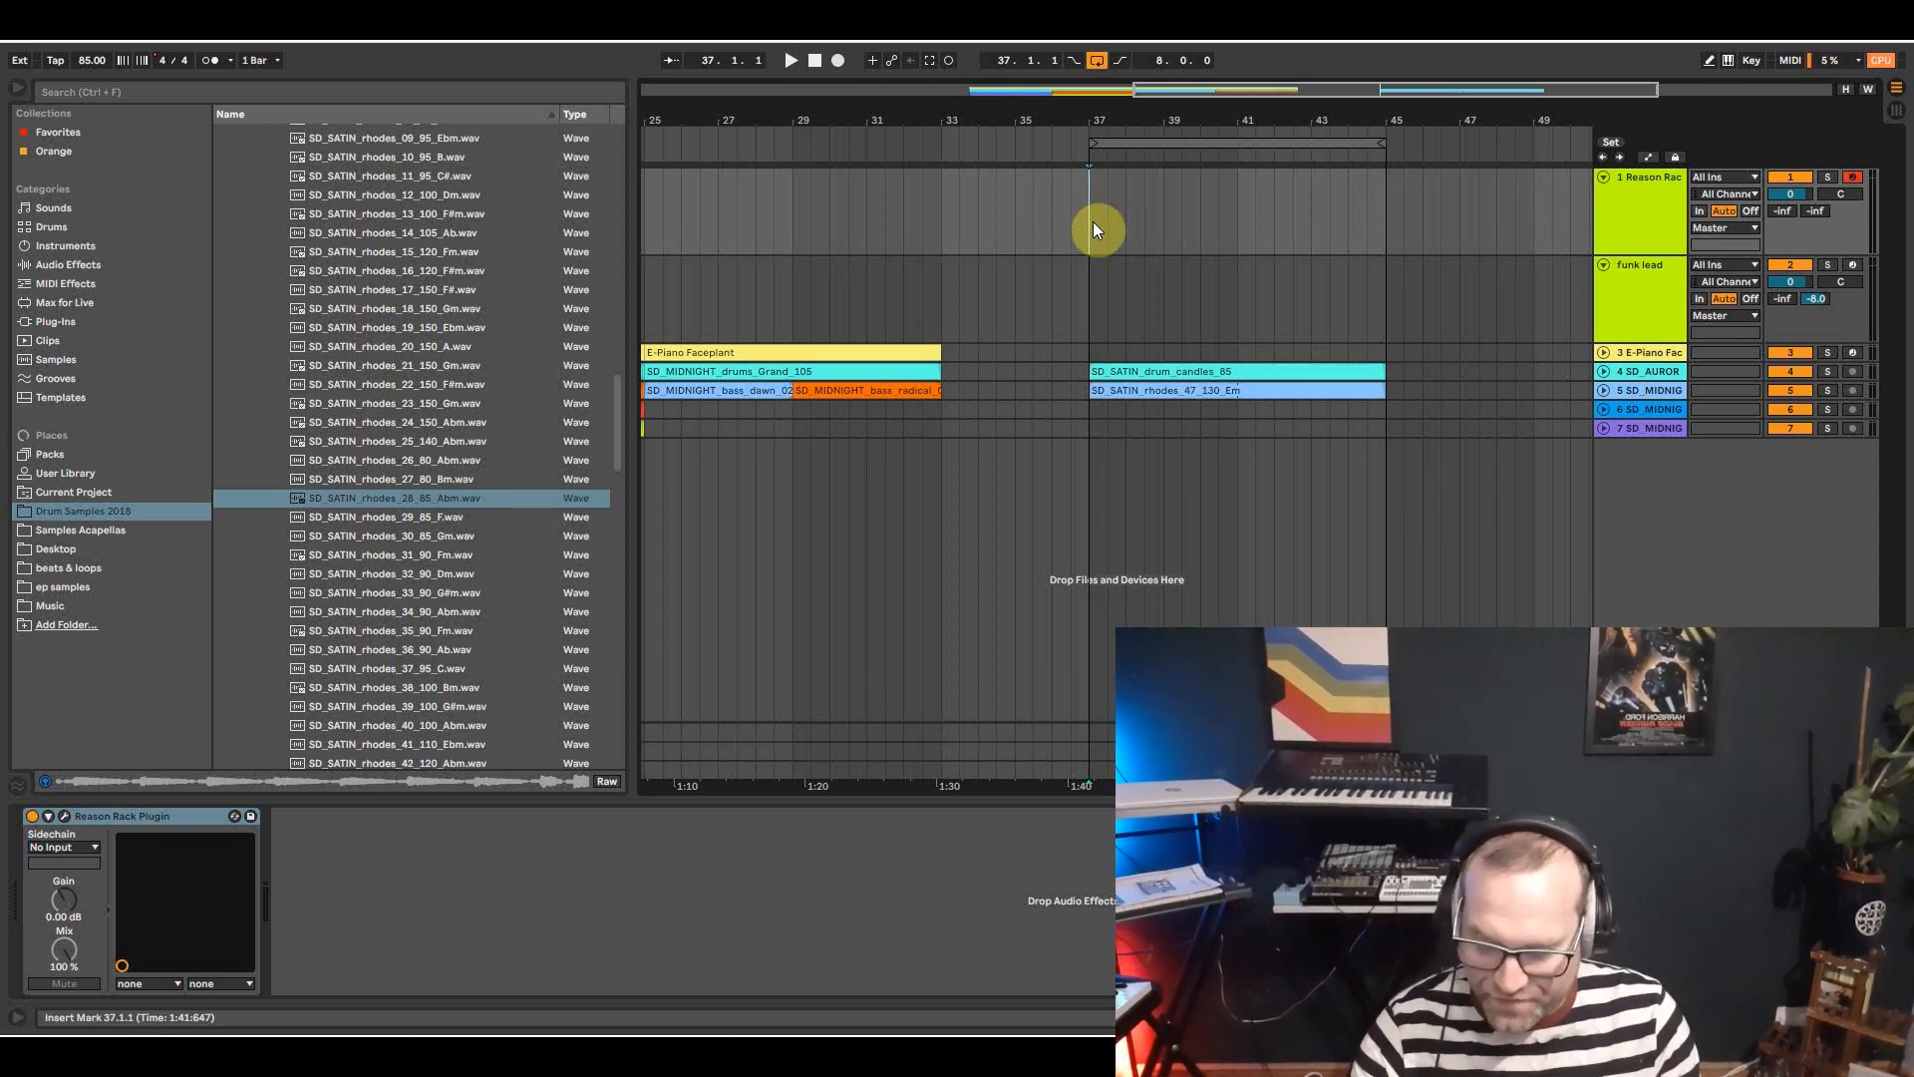
pyautogui.press('space')
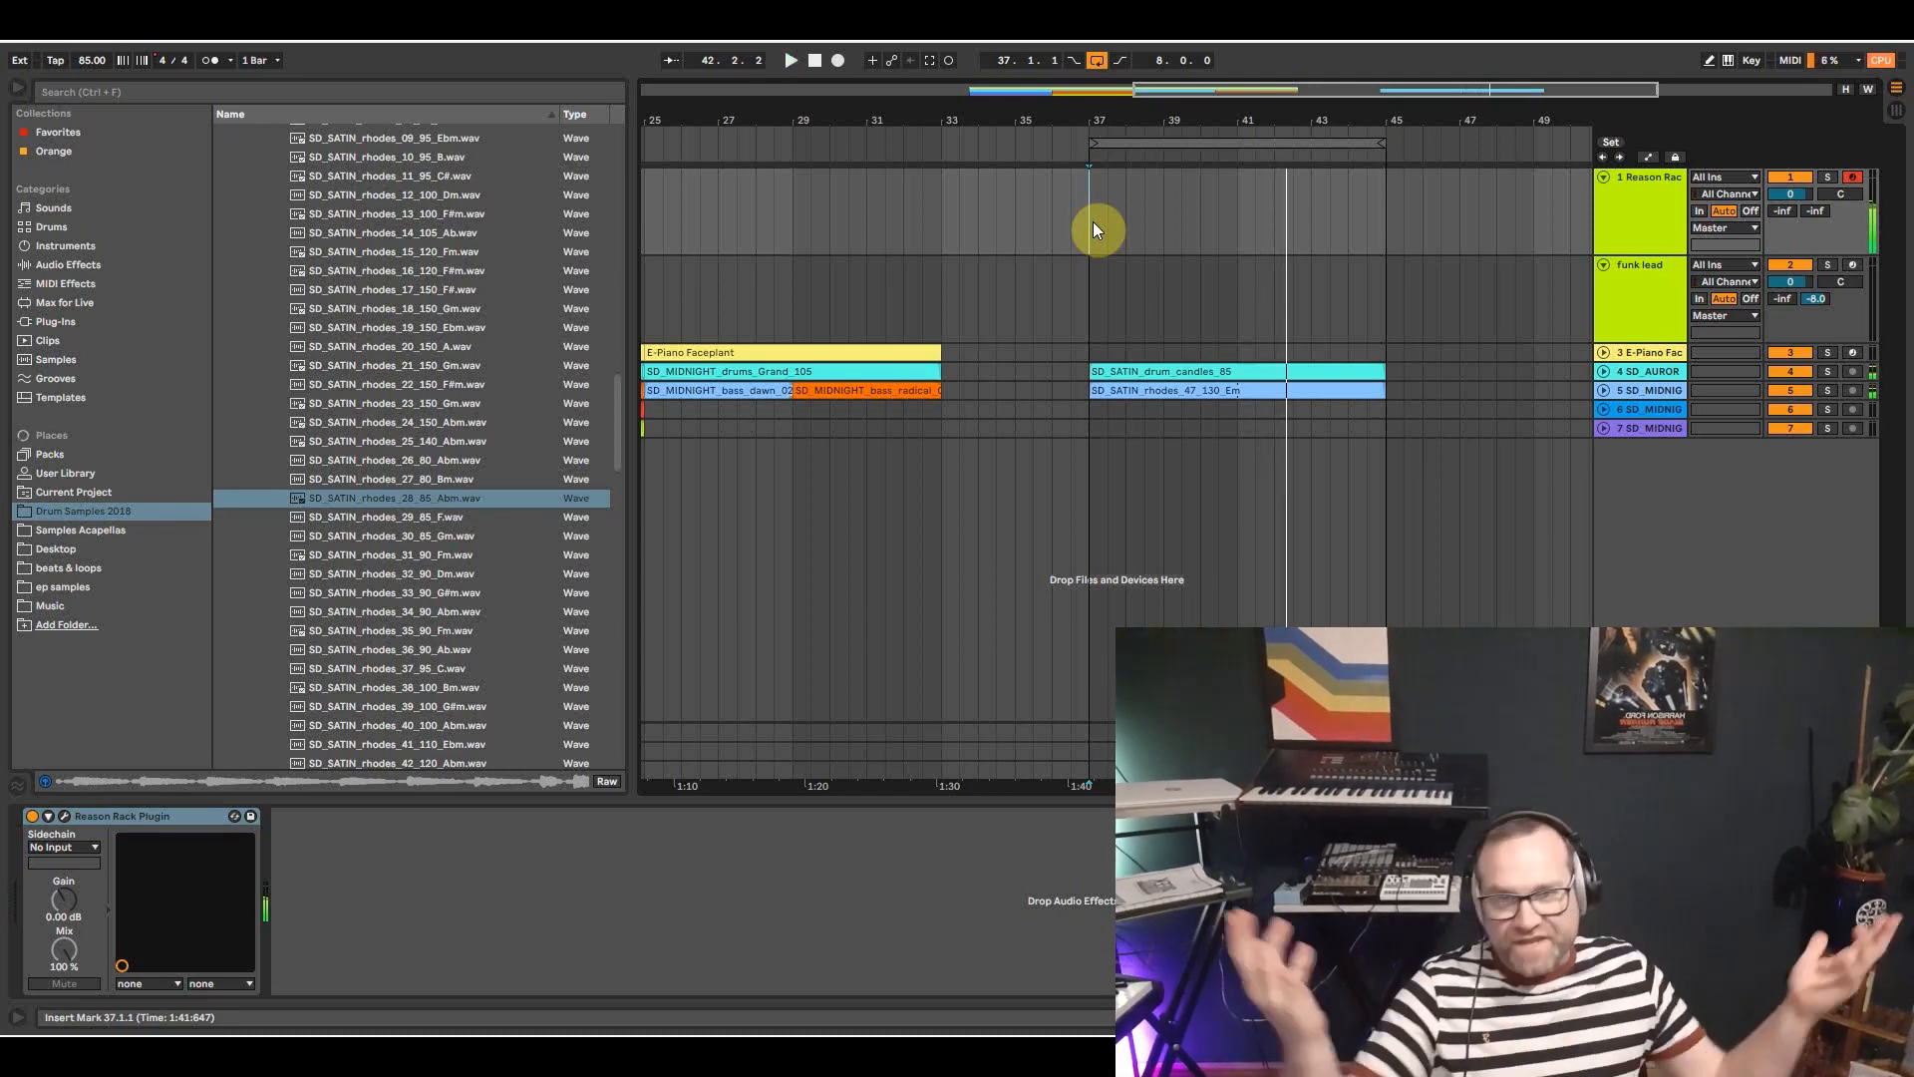
# Expand the Satin Guitar Loops folder and audition its loops, ending with SD_SATIN_guitar_frying_06_85_Dm.wav.
pyautogui.scroll(5, 537, 468)
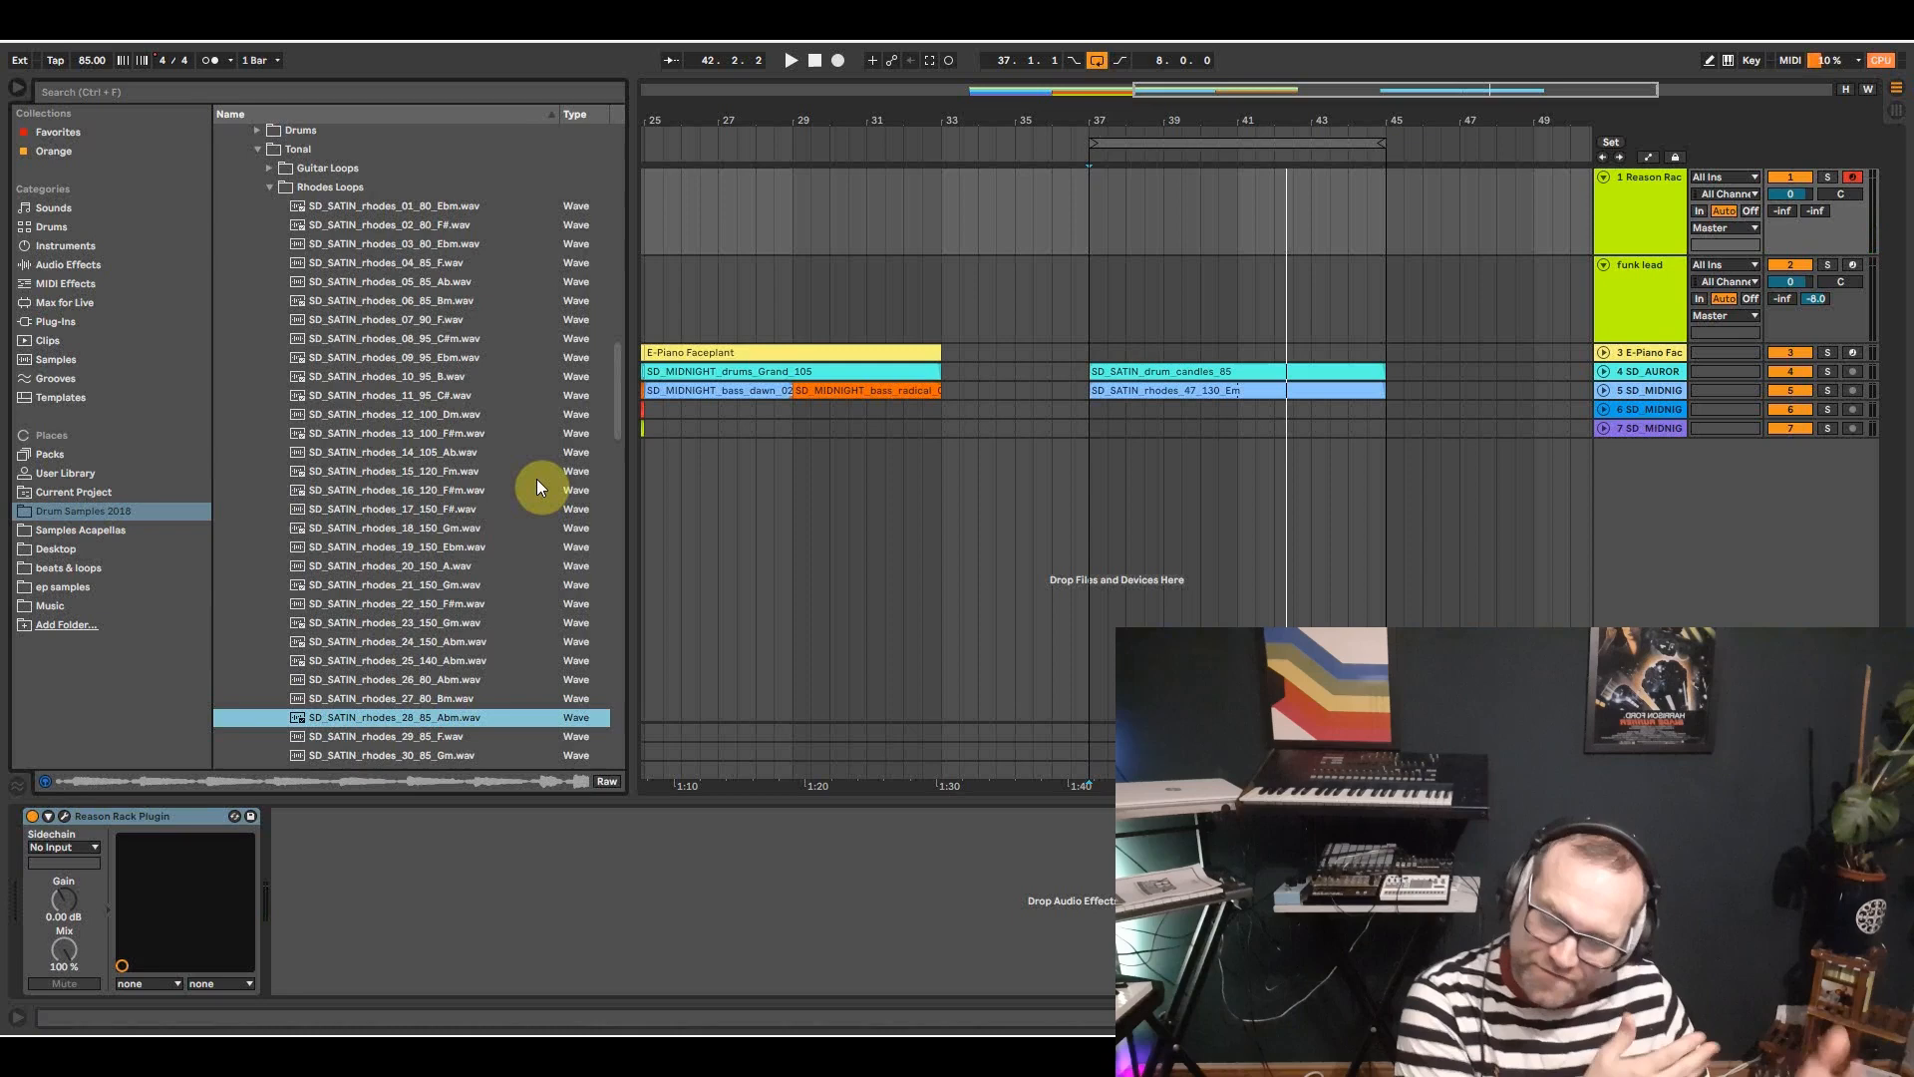
pyautogui.click(267, 172)
pyautogui.click(373, 266)
pyautogui.click(398, 359)
pyautogui.click(404, 473)
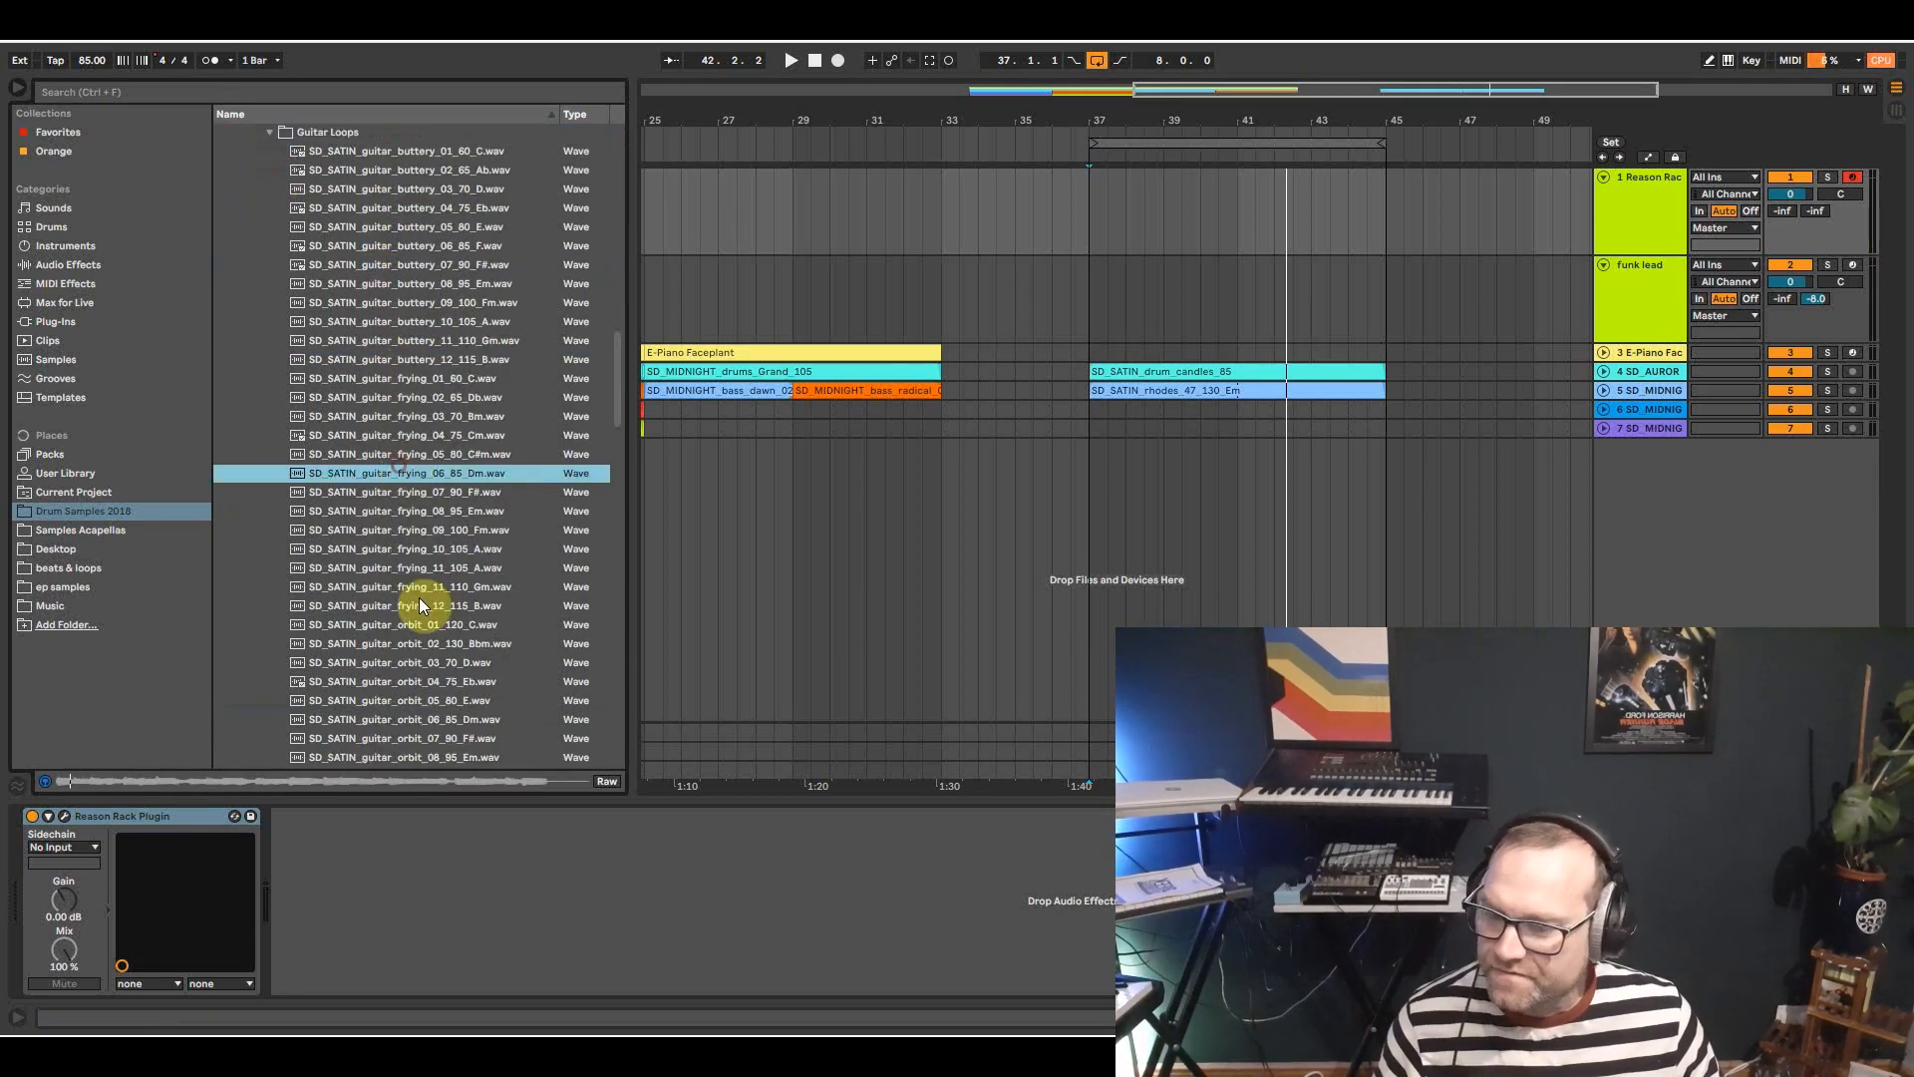
# Place SD_SATIN_guitar_frying_08_95_Em.wav on track 6 at bar 37, play it with the other loops and show the session mixer.
pyautogui.scroll(3, 409, 569)
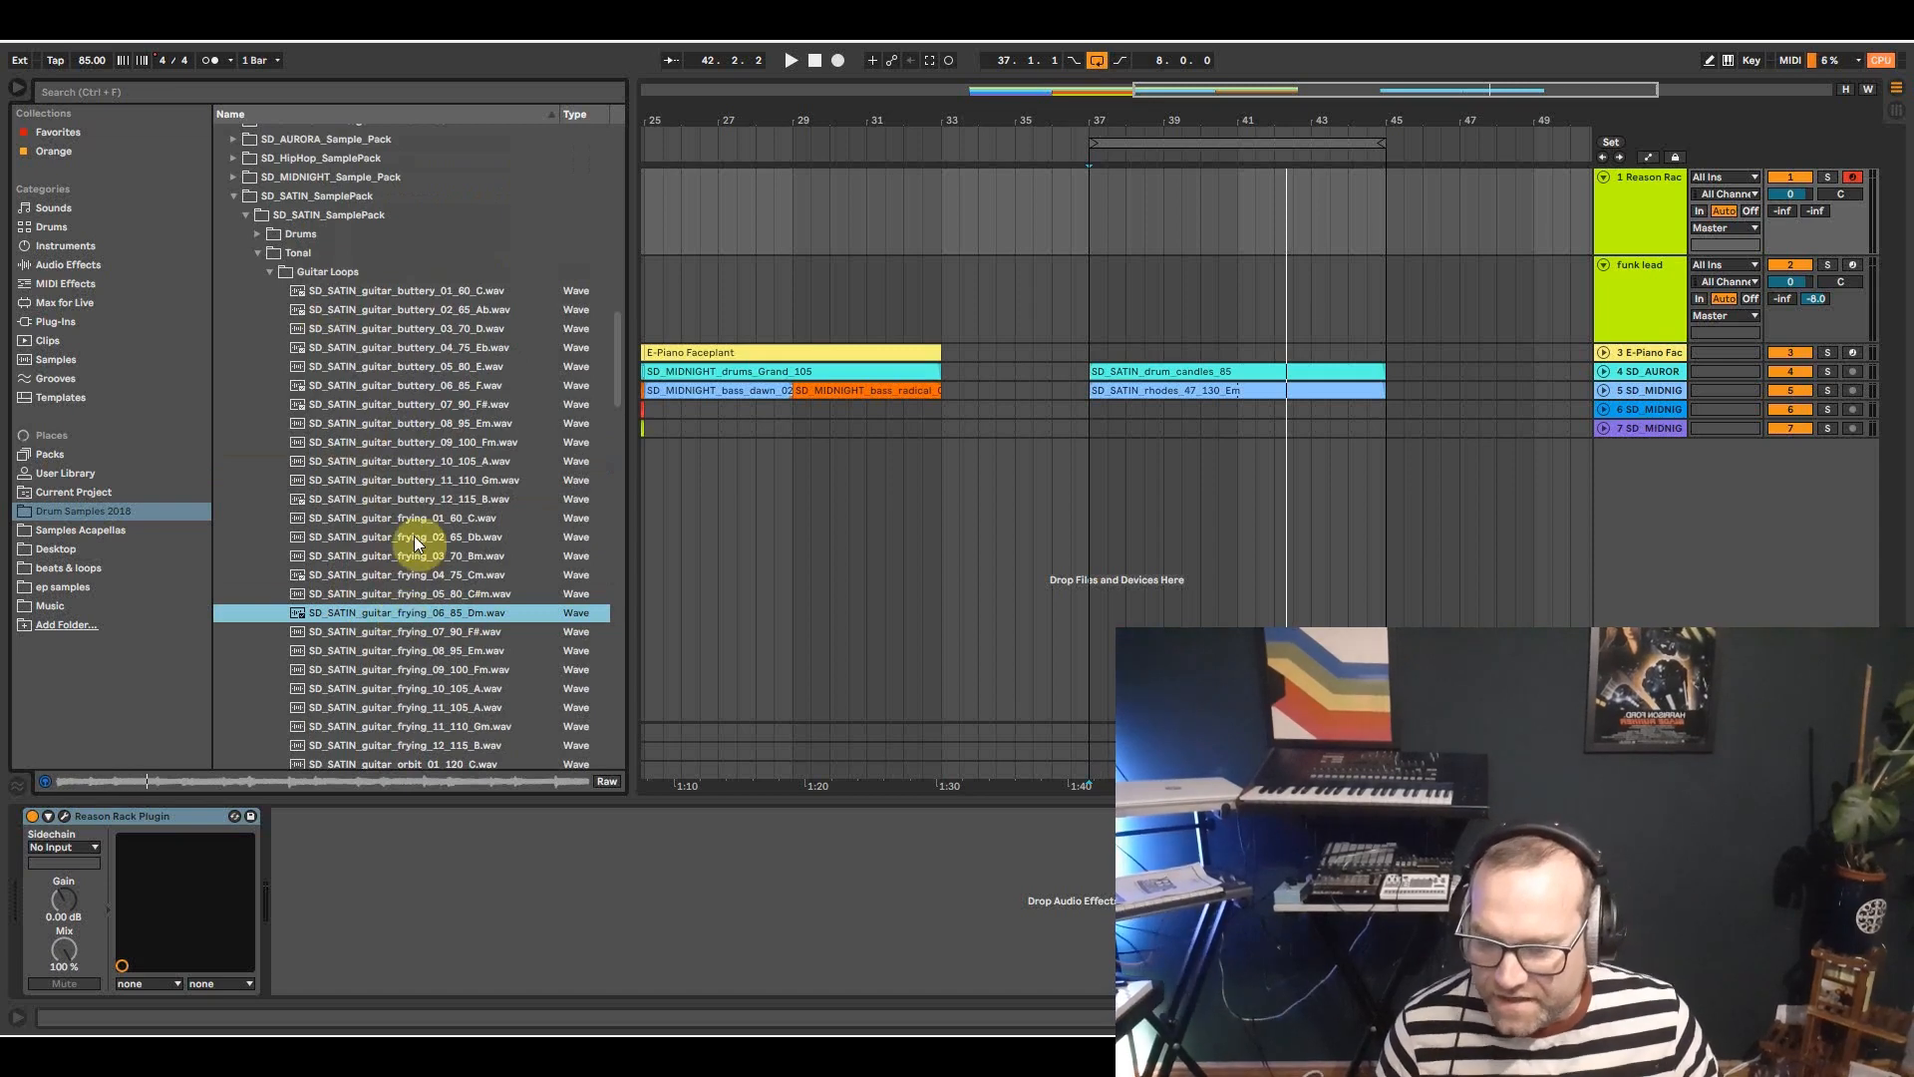
pyautogui.scroll(-4, 438, 503)
pyautogui.moveTo(426, 470); pyautogui.dragTo(1085, 403)
pyautogui.press('space')
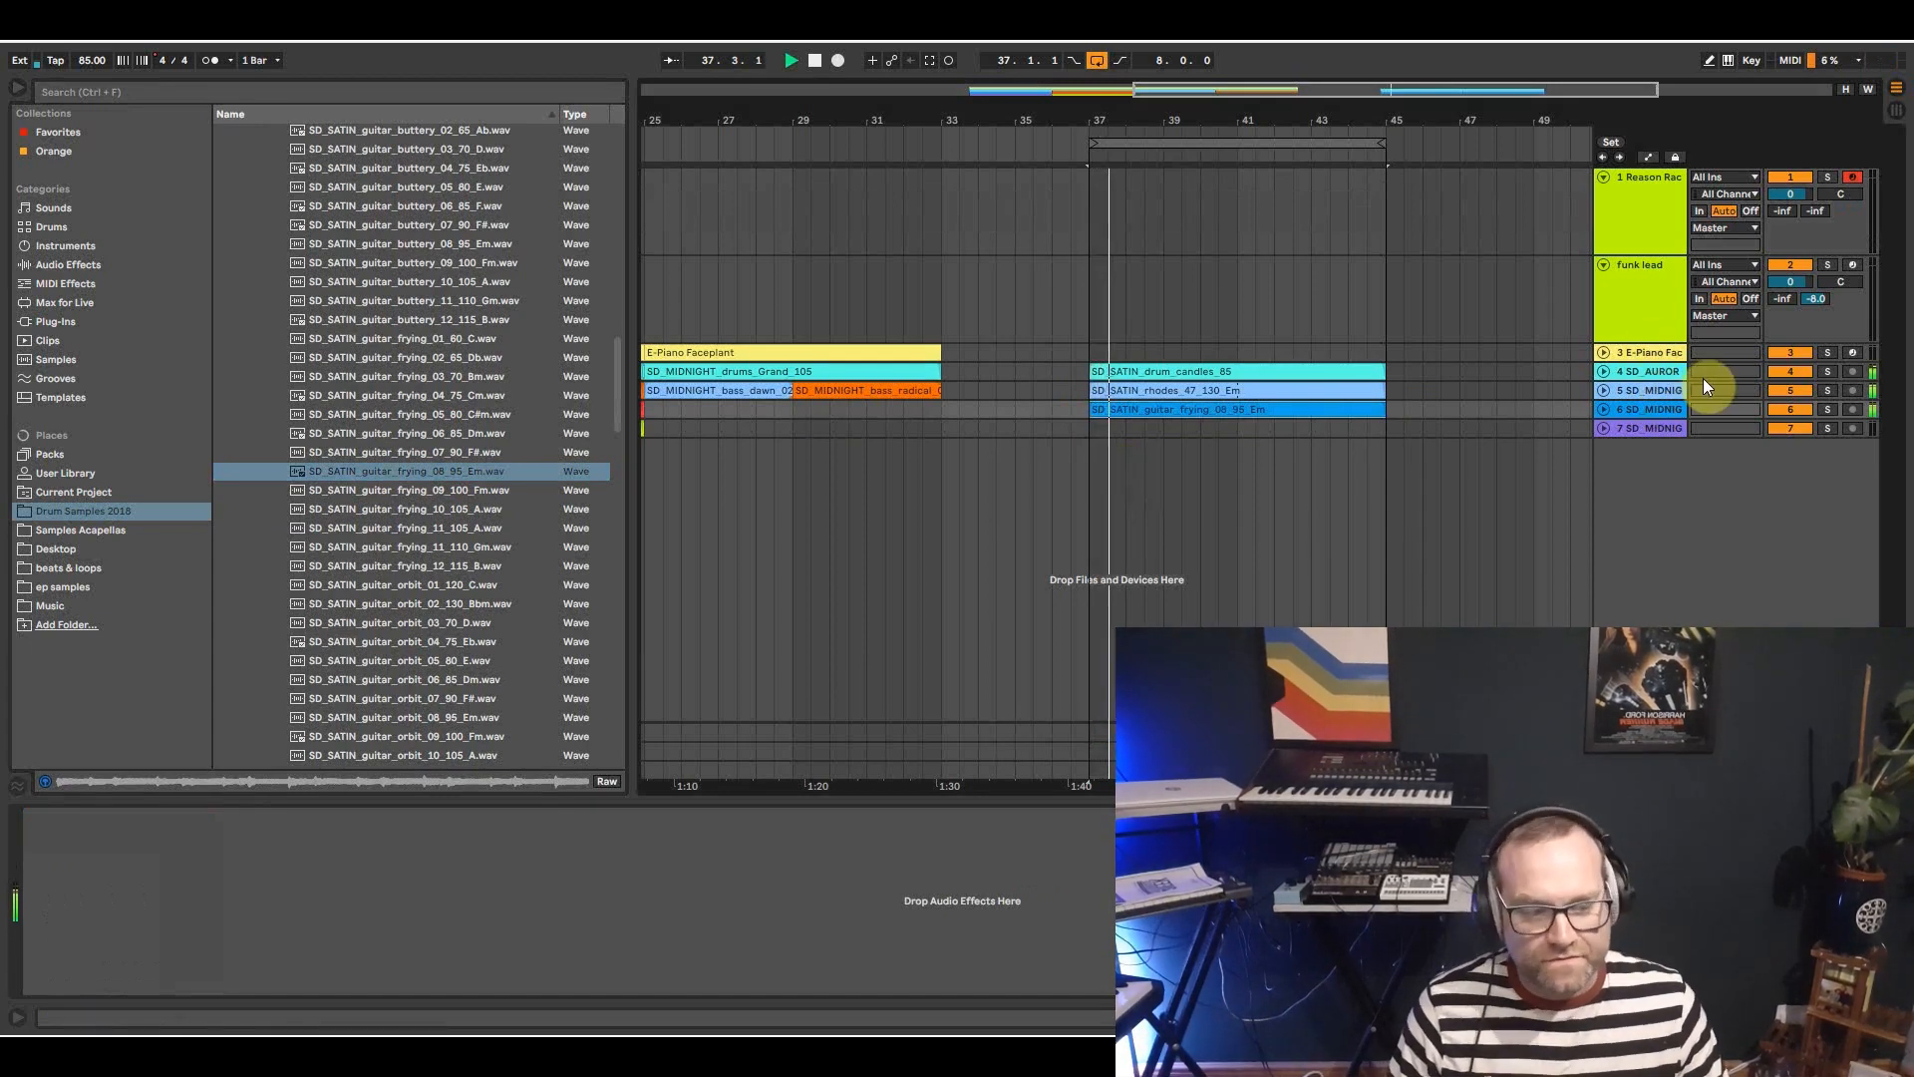
pyautogui.press('Tab')
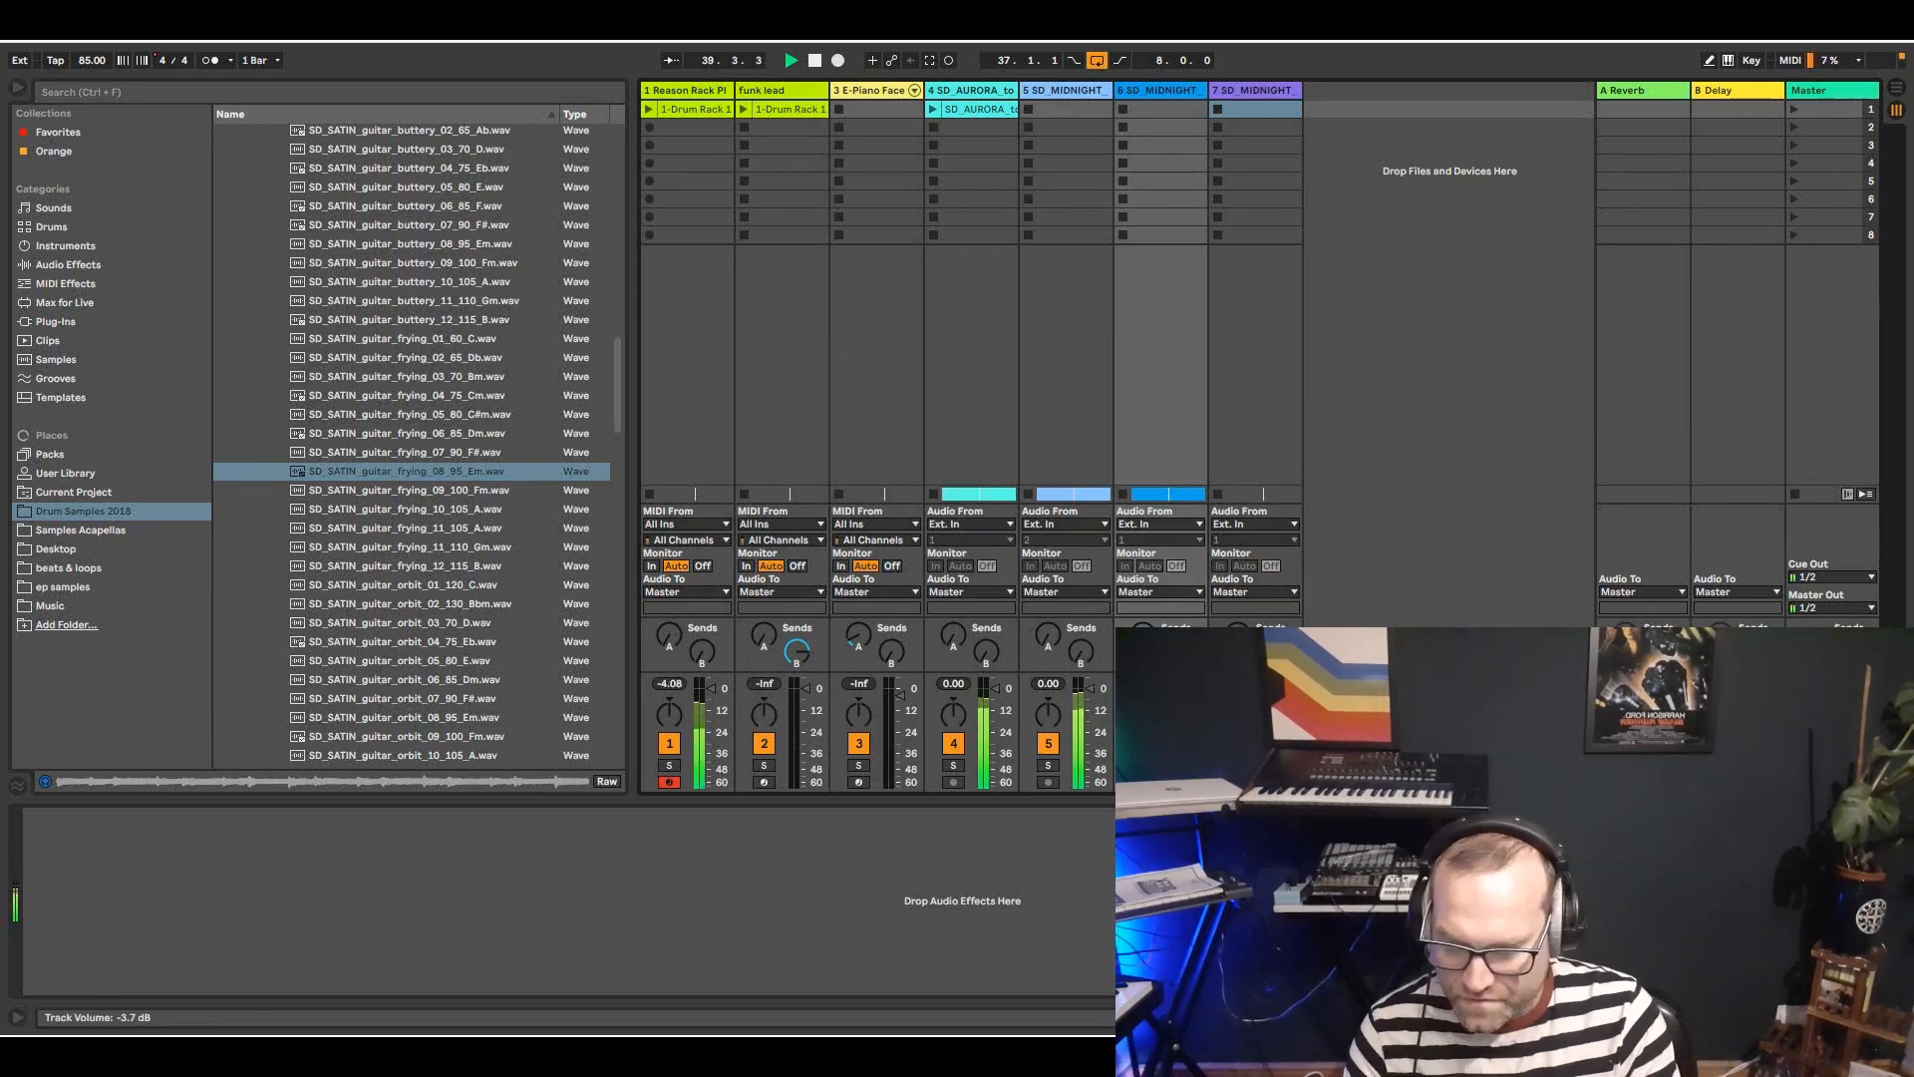
pyautogui.press('space')
# Replace the guitar clip on track 6 at bar 37 with SD_SATIN_guitar_orbit_08_95_Em.wav and play the arrangement.
pyautogui.scroll(-4, 325, 662)
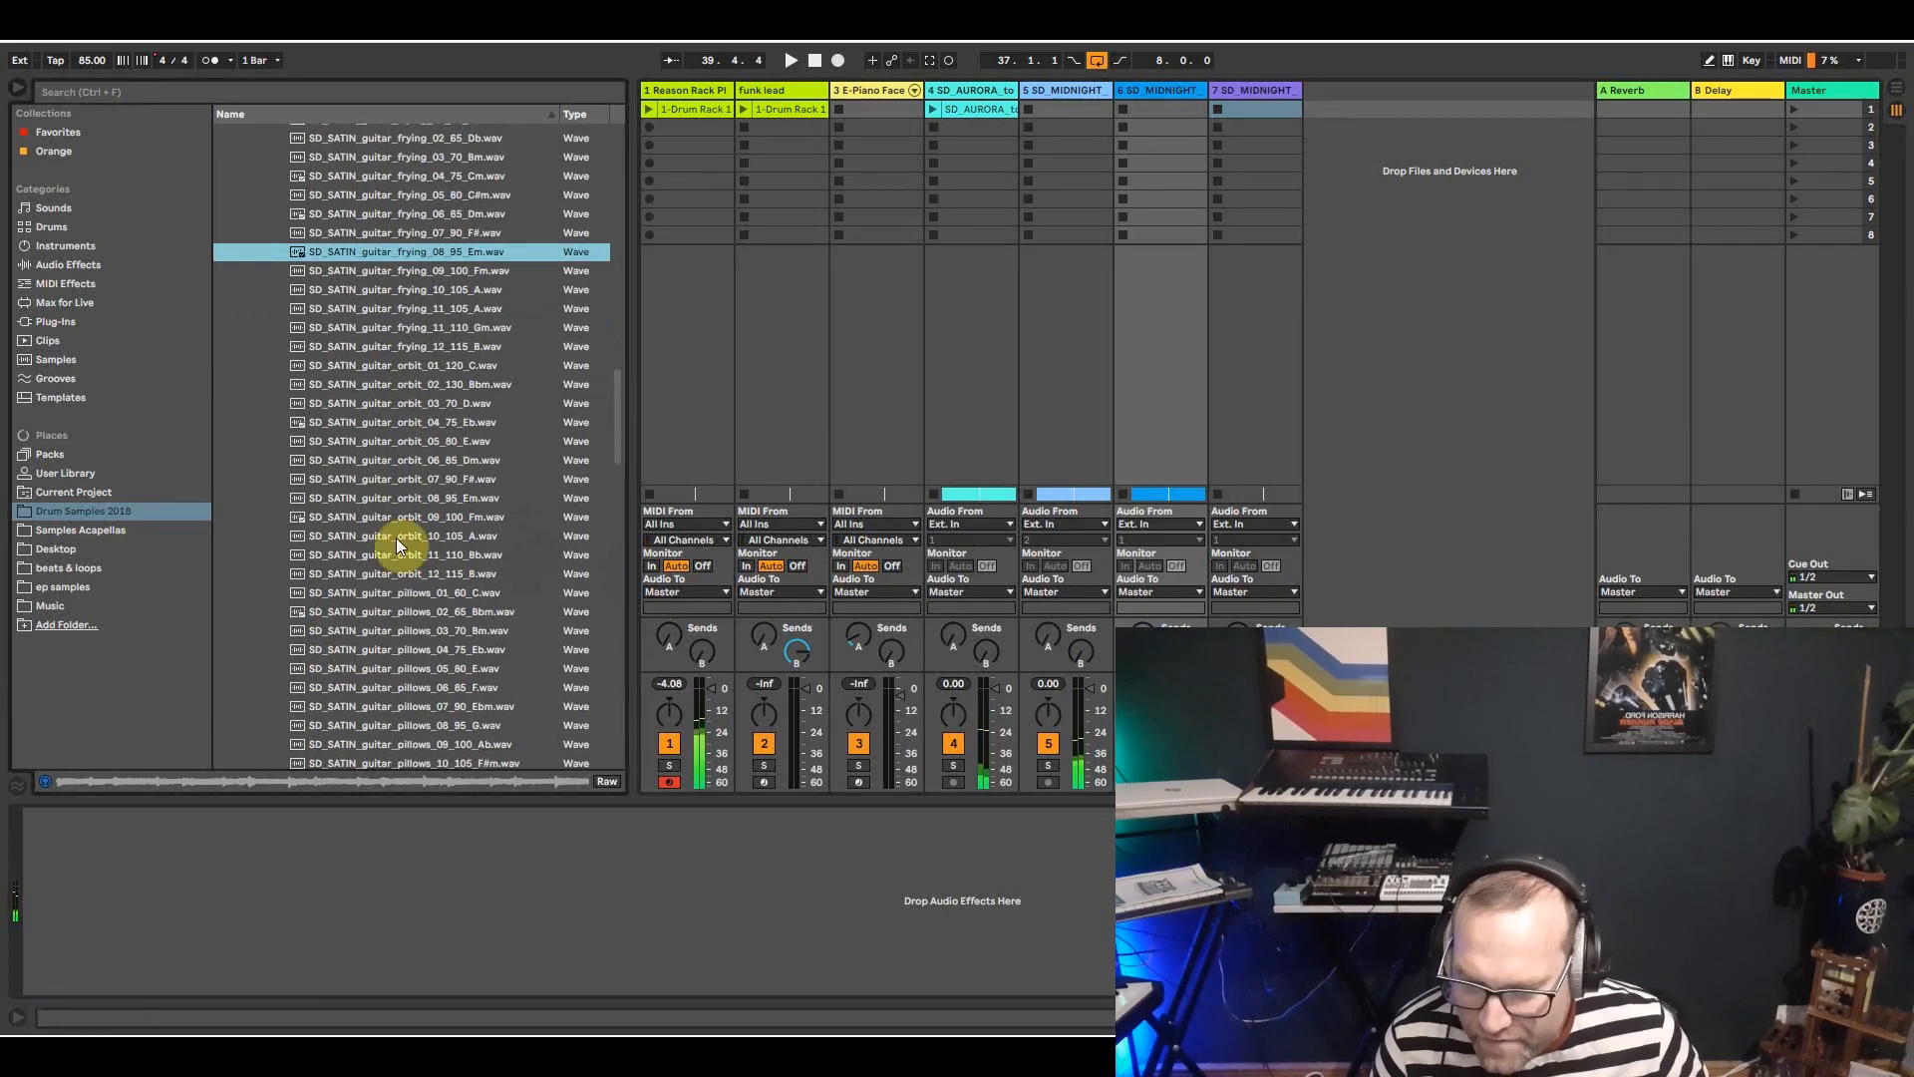
pyautogui.click(428, 498)
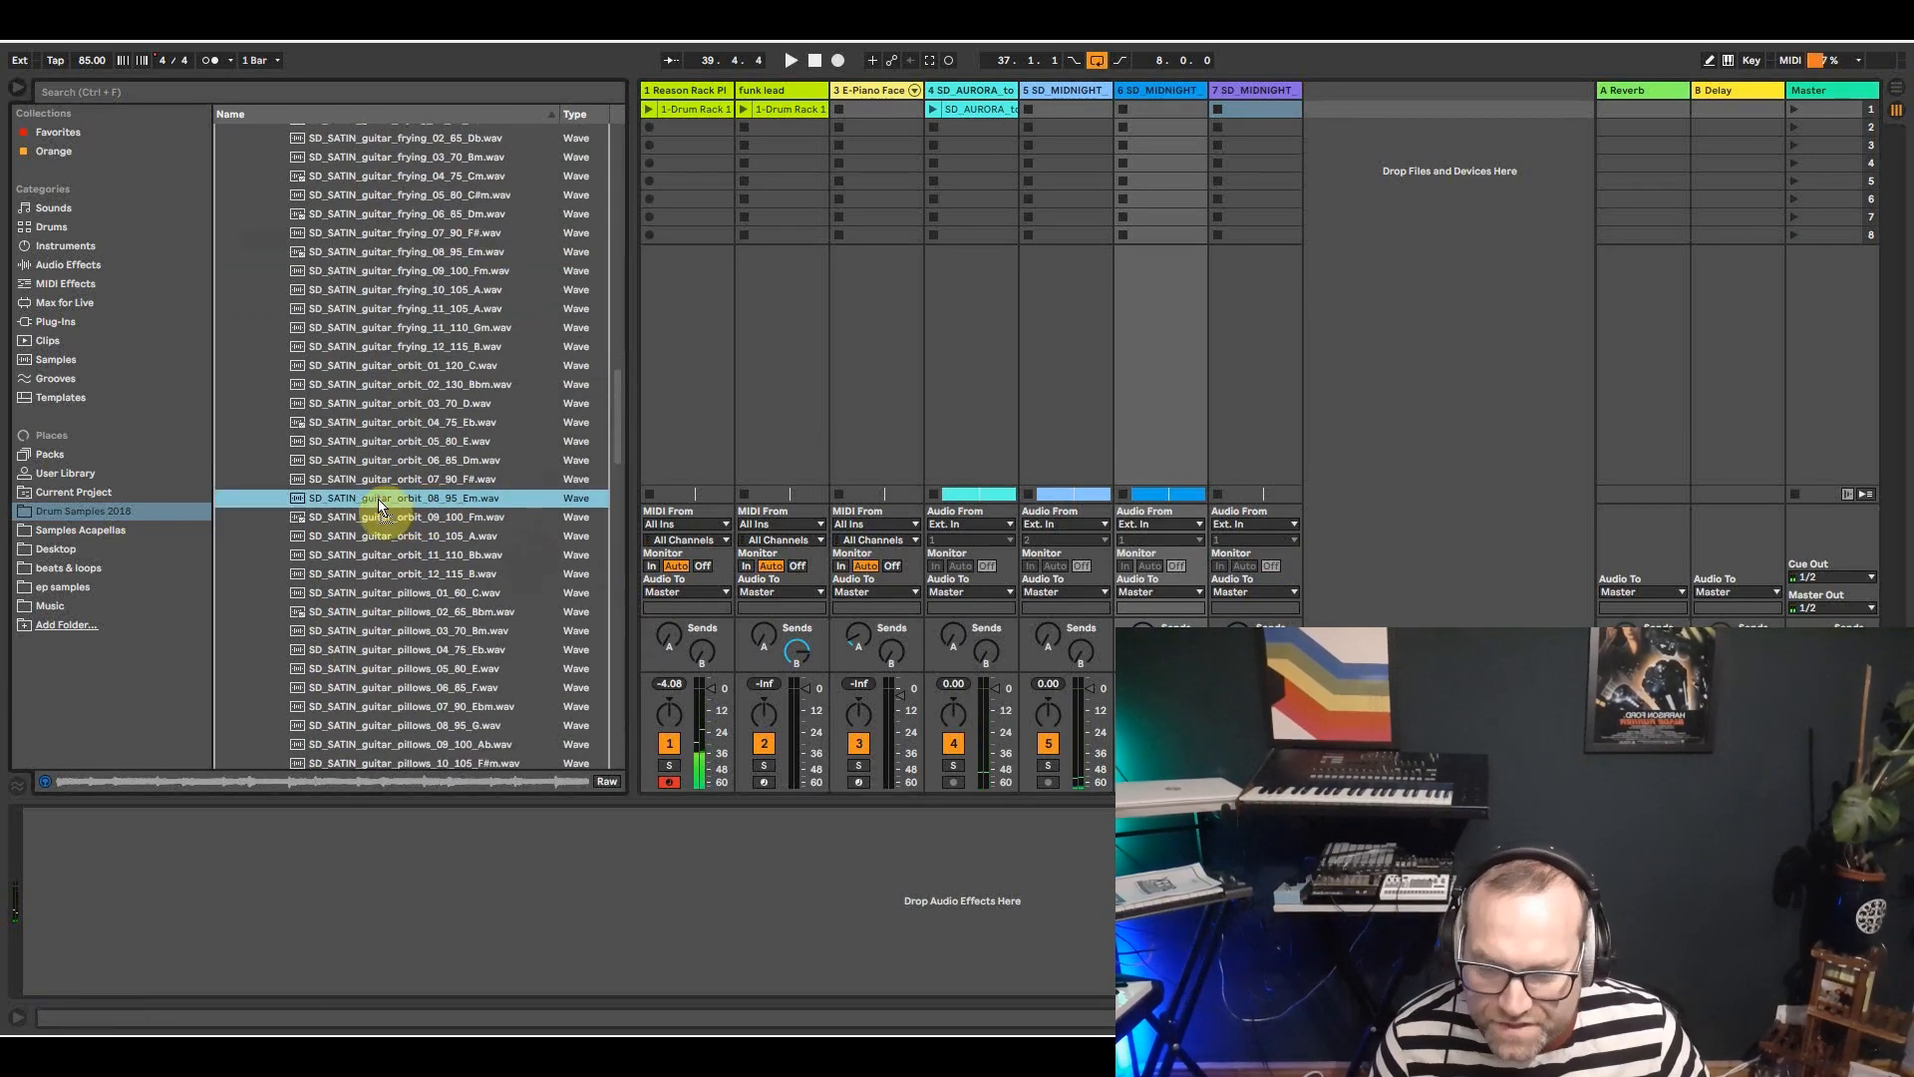
pyautogui.click(1898, 86)
pyautogui.moveTo(432, 499); pyautogui.dragTo(1102, 429)
pyautogui.press('space')
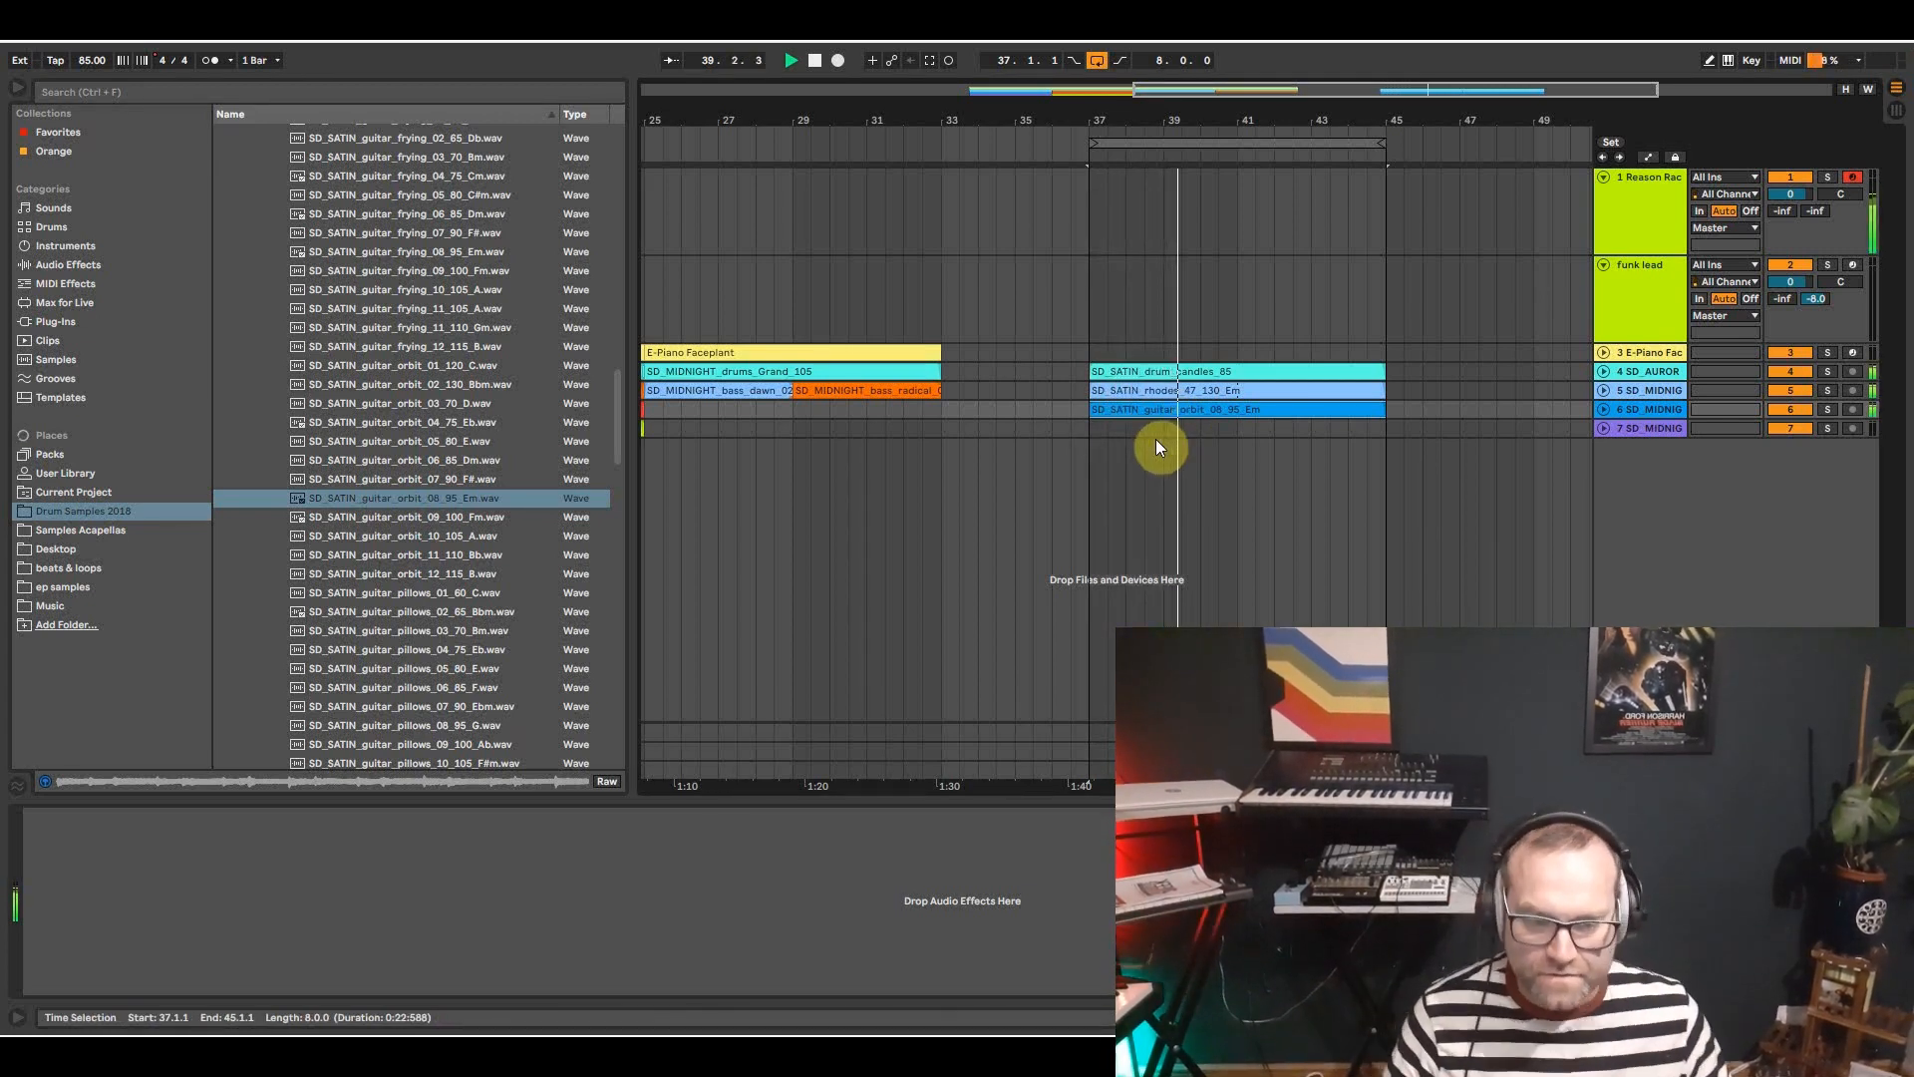
# Collapse the Guitar Loops folder and the SD_SATIN_SamplePack folder in the browser.
pyautogui.scroll(-5, 527, 660)
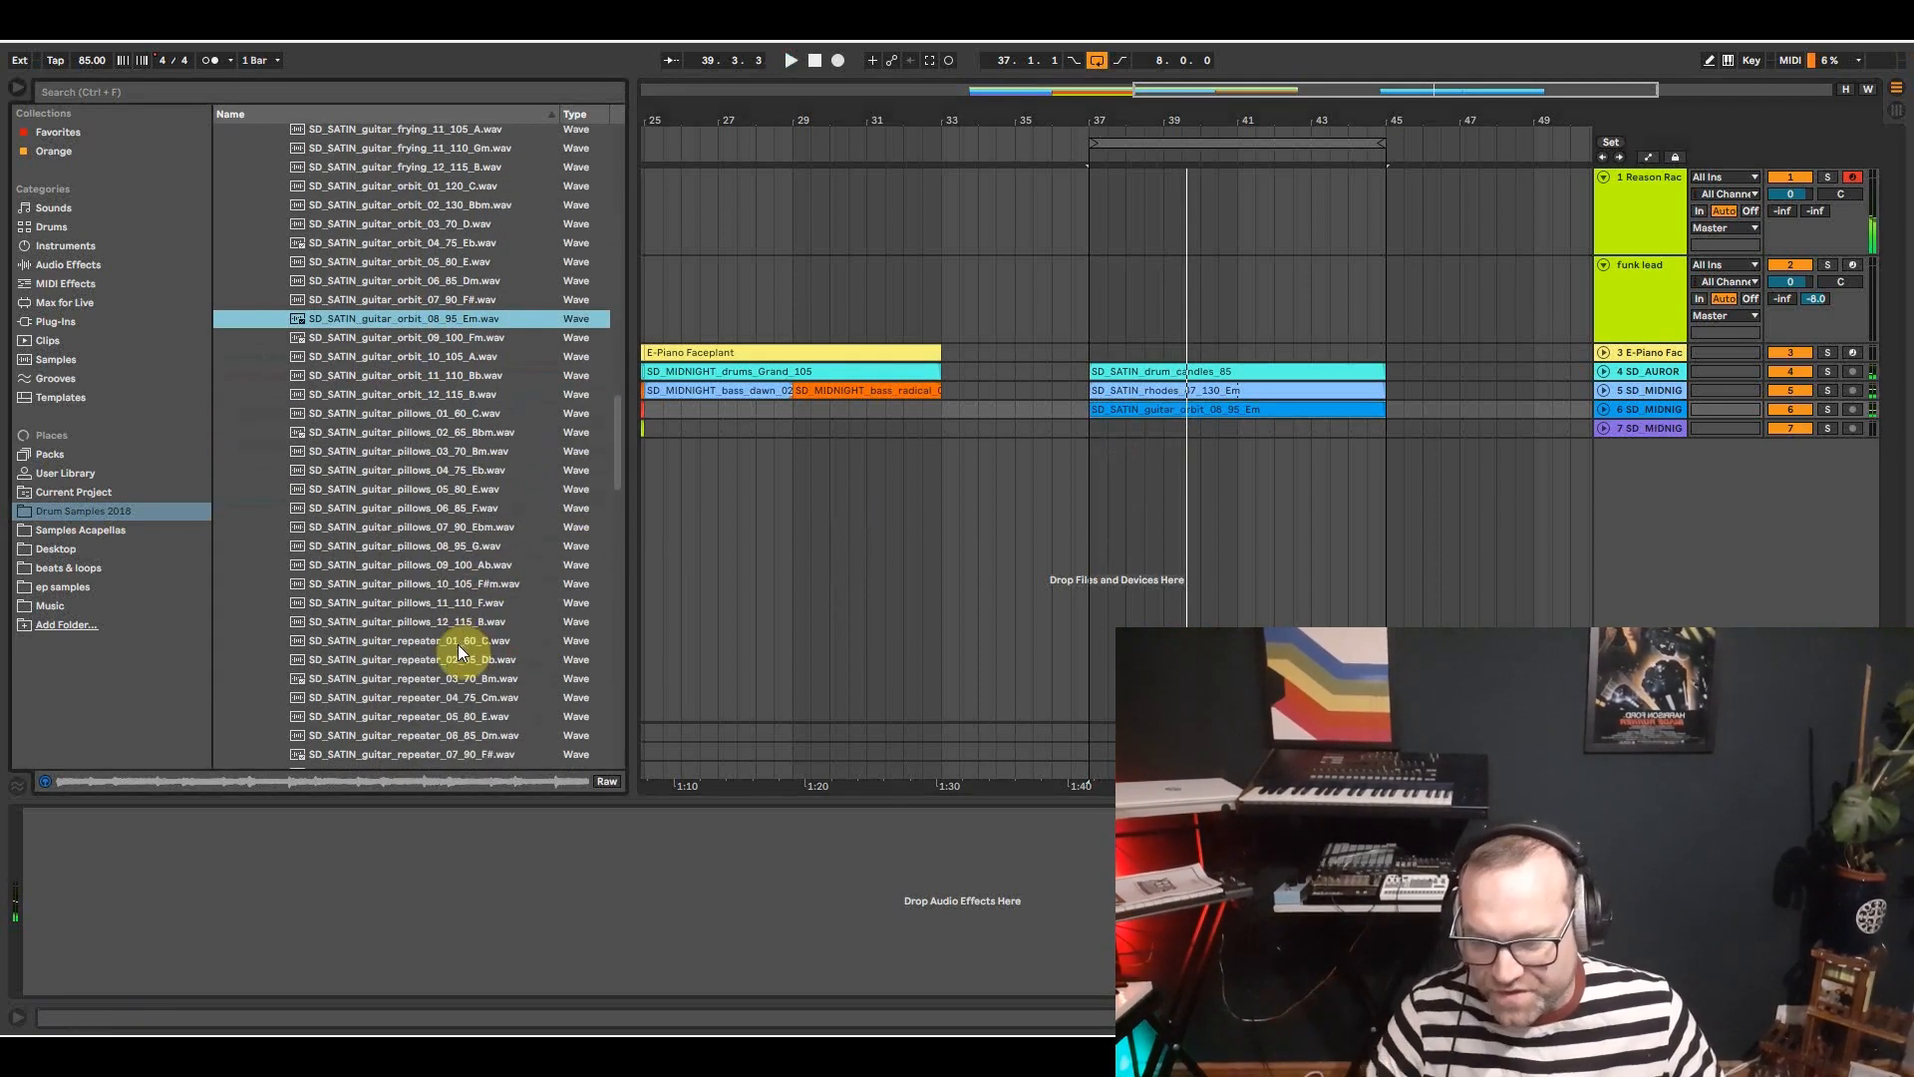
pyautogui.scroll(15, 489, 628)
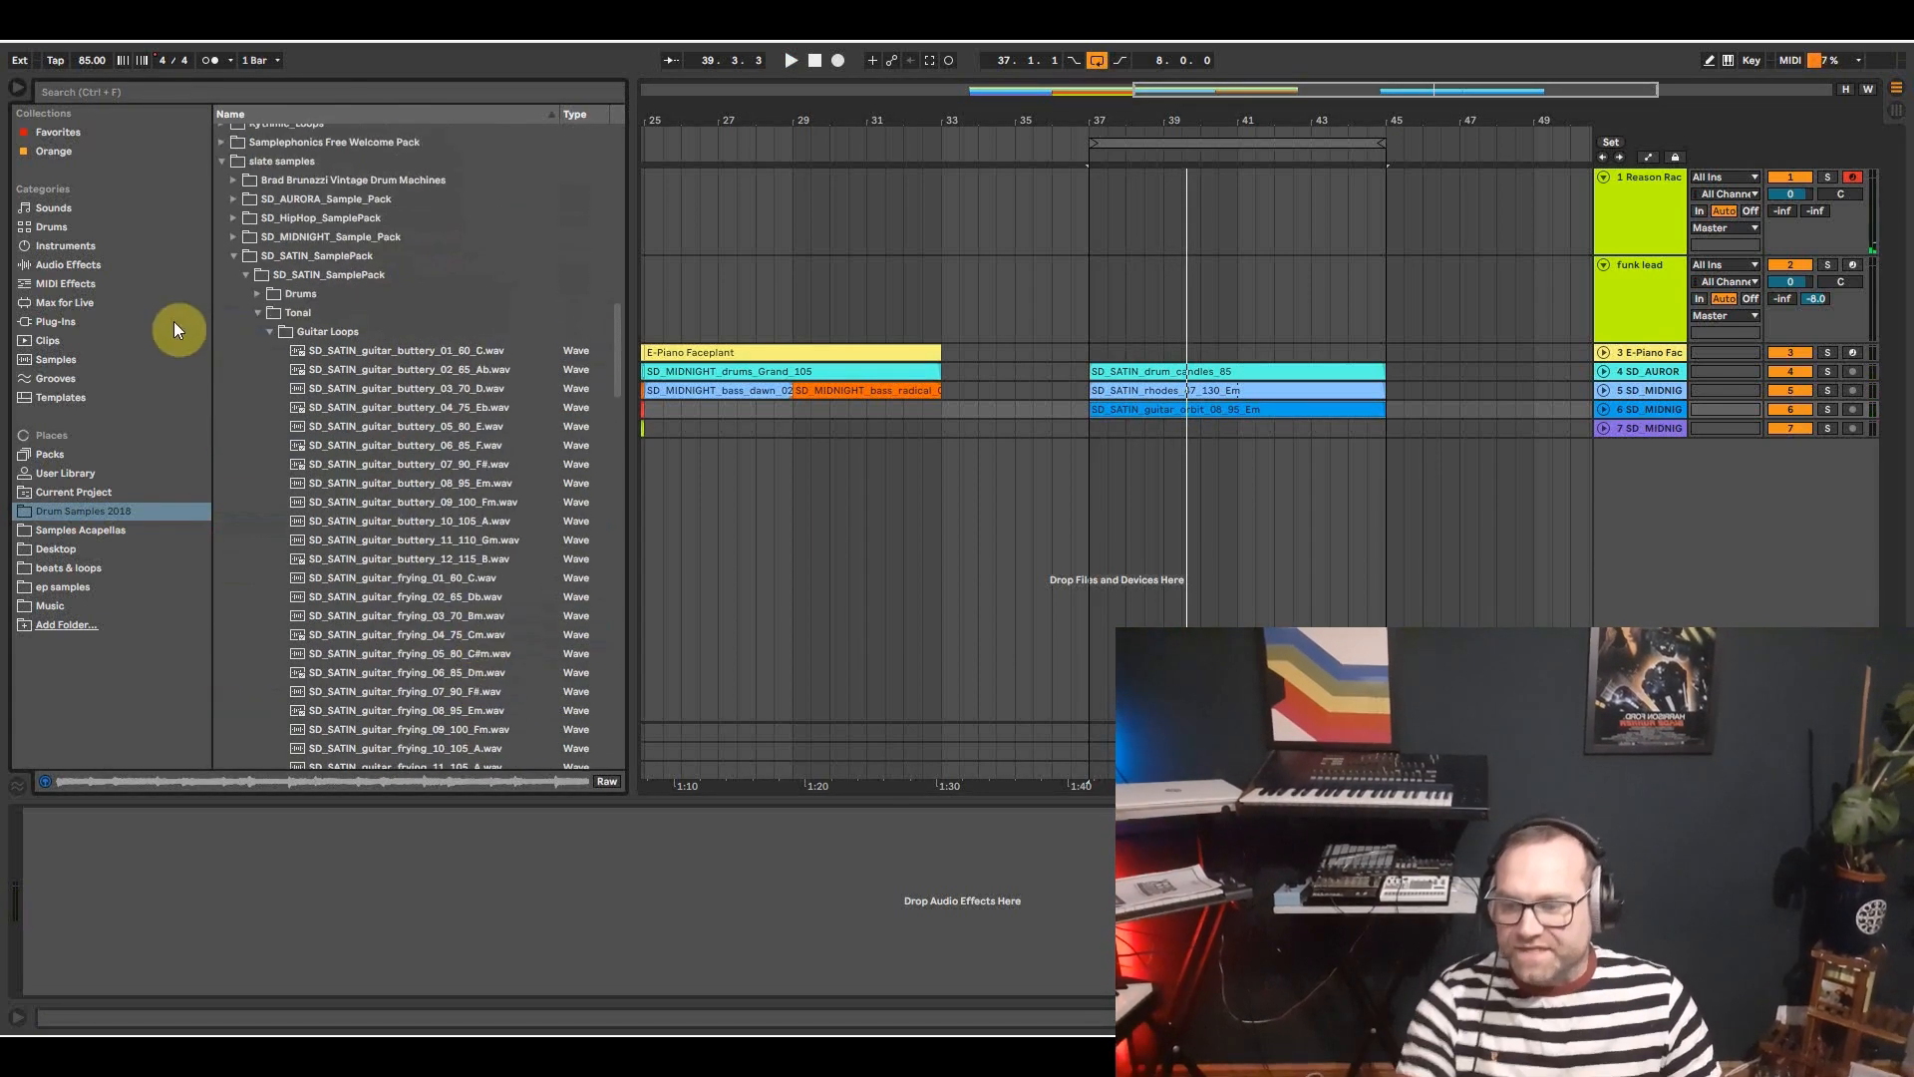
pyautogui.click(272, 331)
pyautogui.click(248, 277)
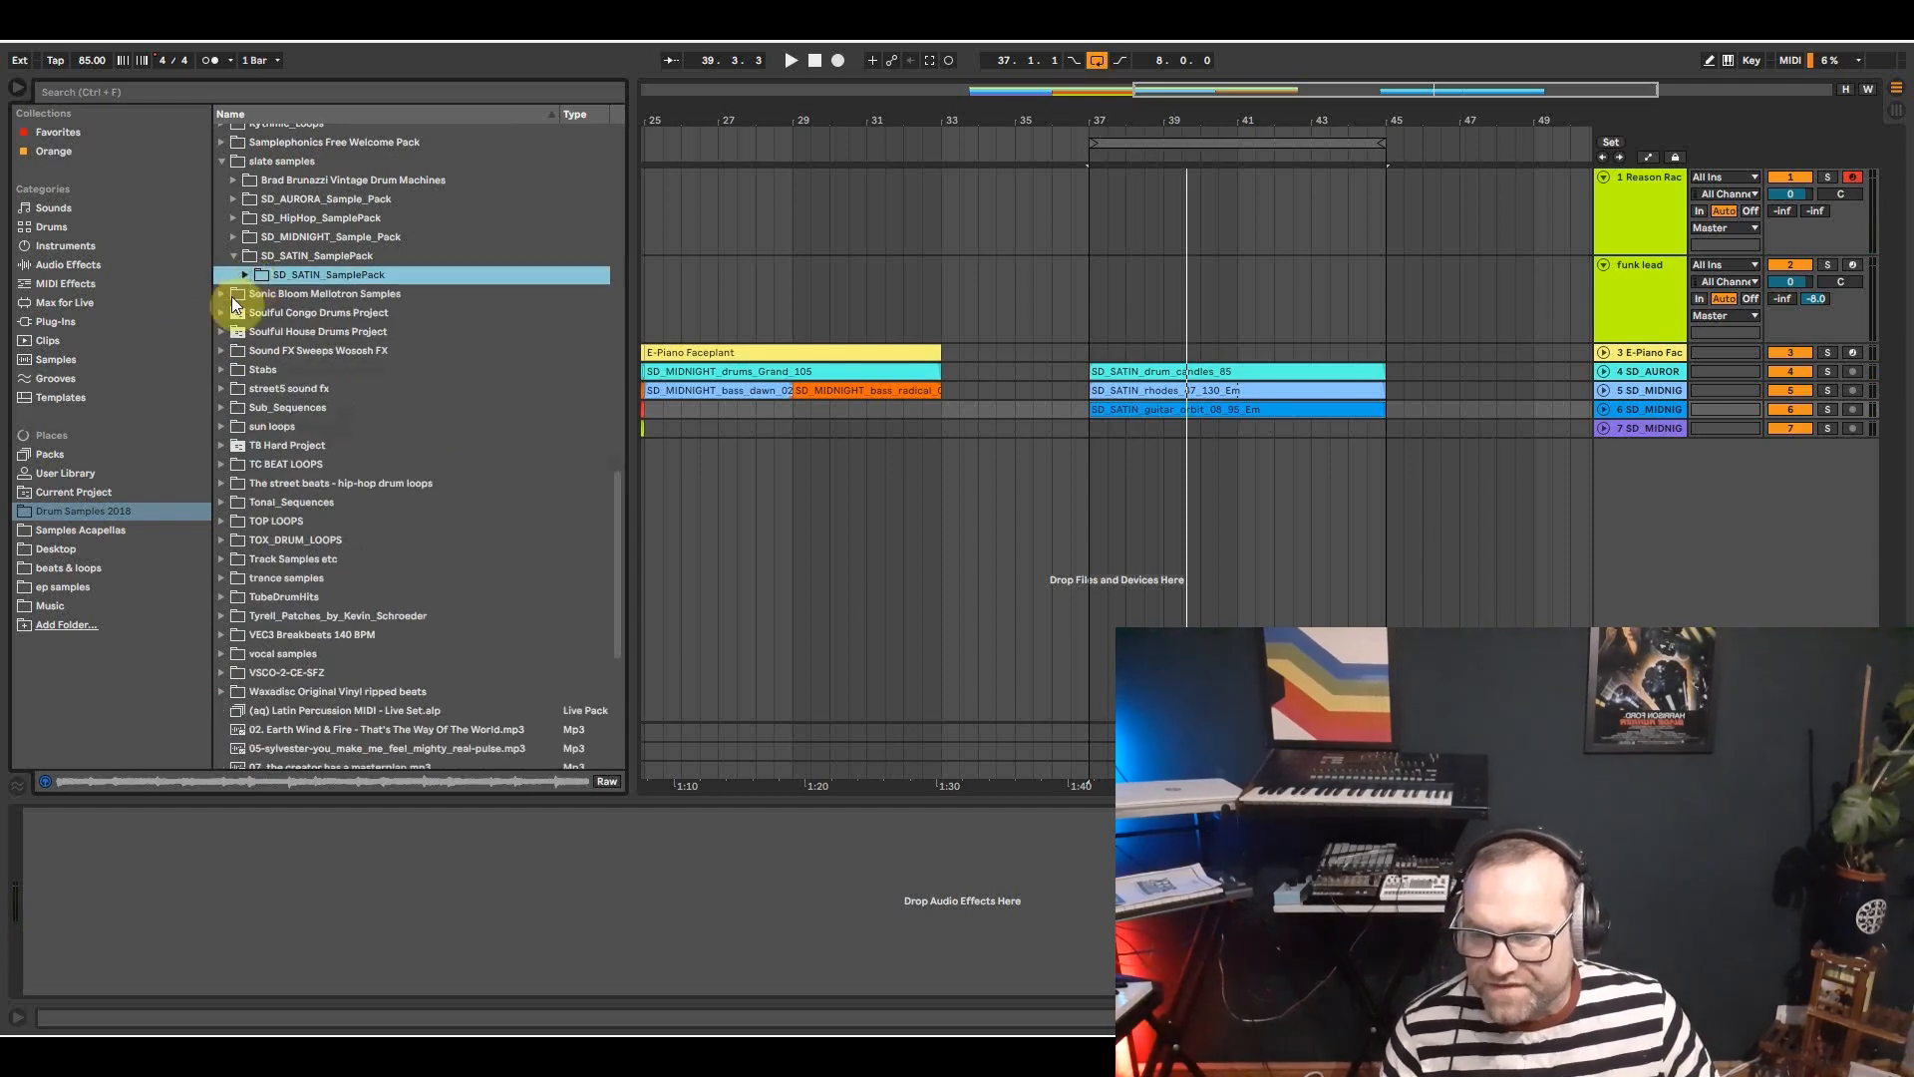
# Expand SD_HipHop_SamplePack through its MIDI and Basic Progressions folders to show the Major Keys folders.
pyautogui.click(233, 217)
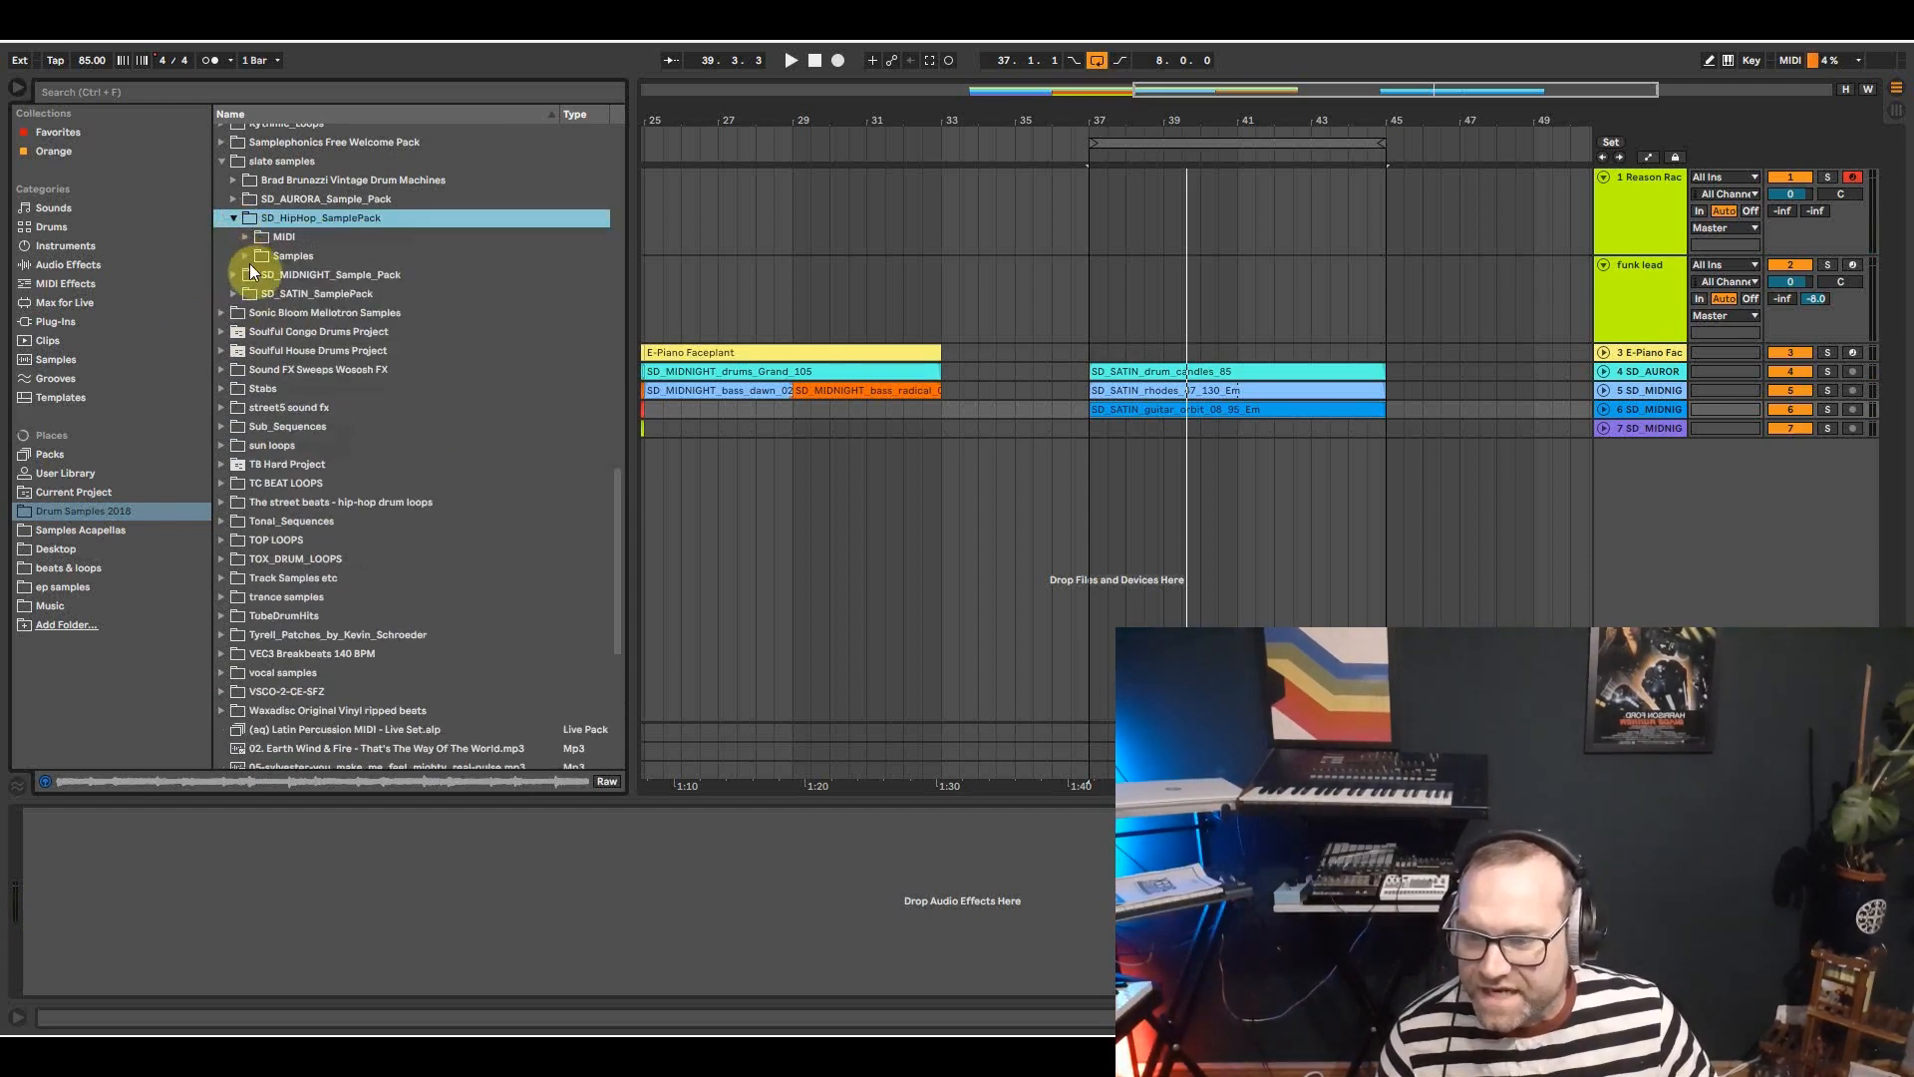
pyautogui.click(245, 238)
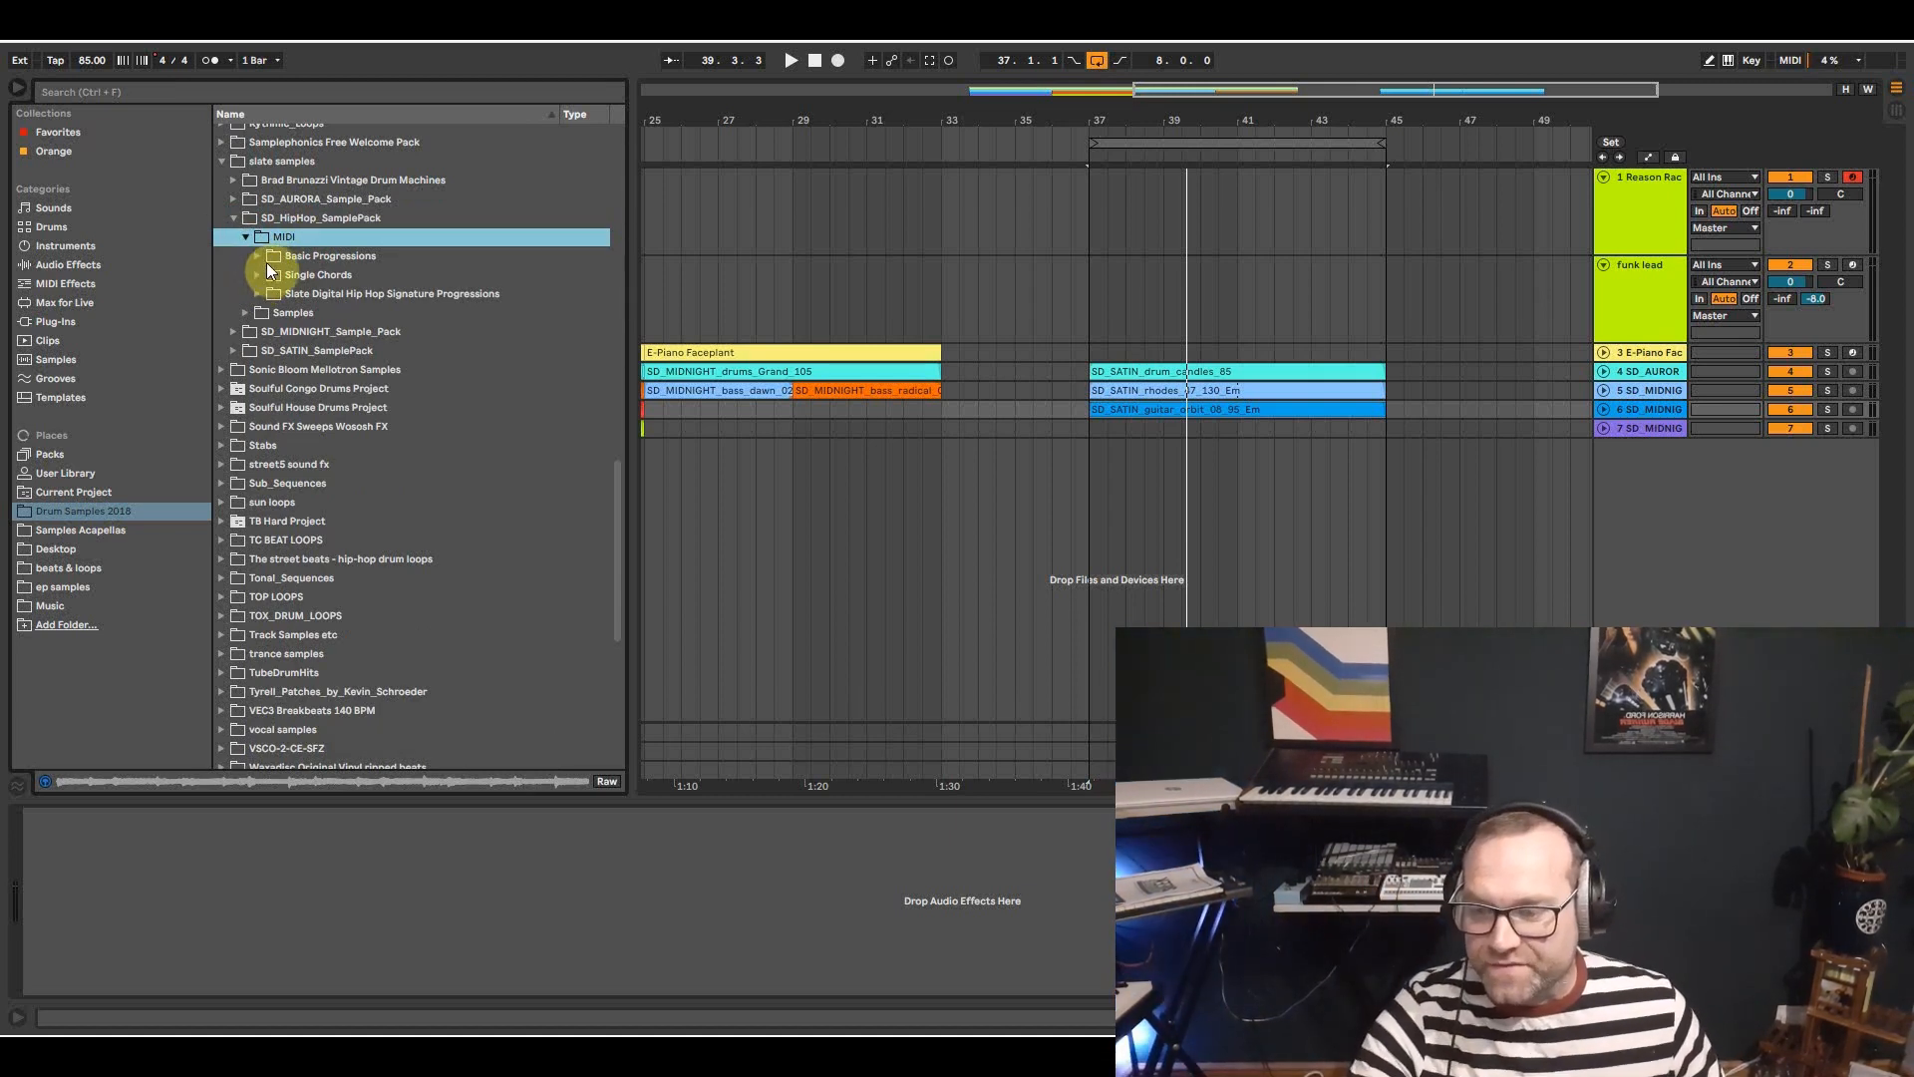
pyautogui.click(257, 256)
pyautogui.click(266, 274)
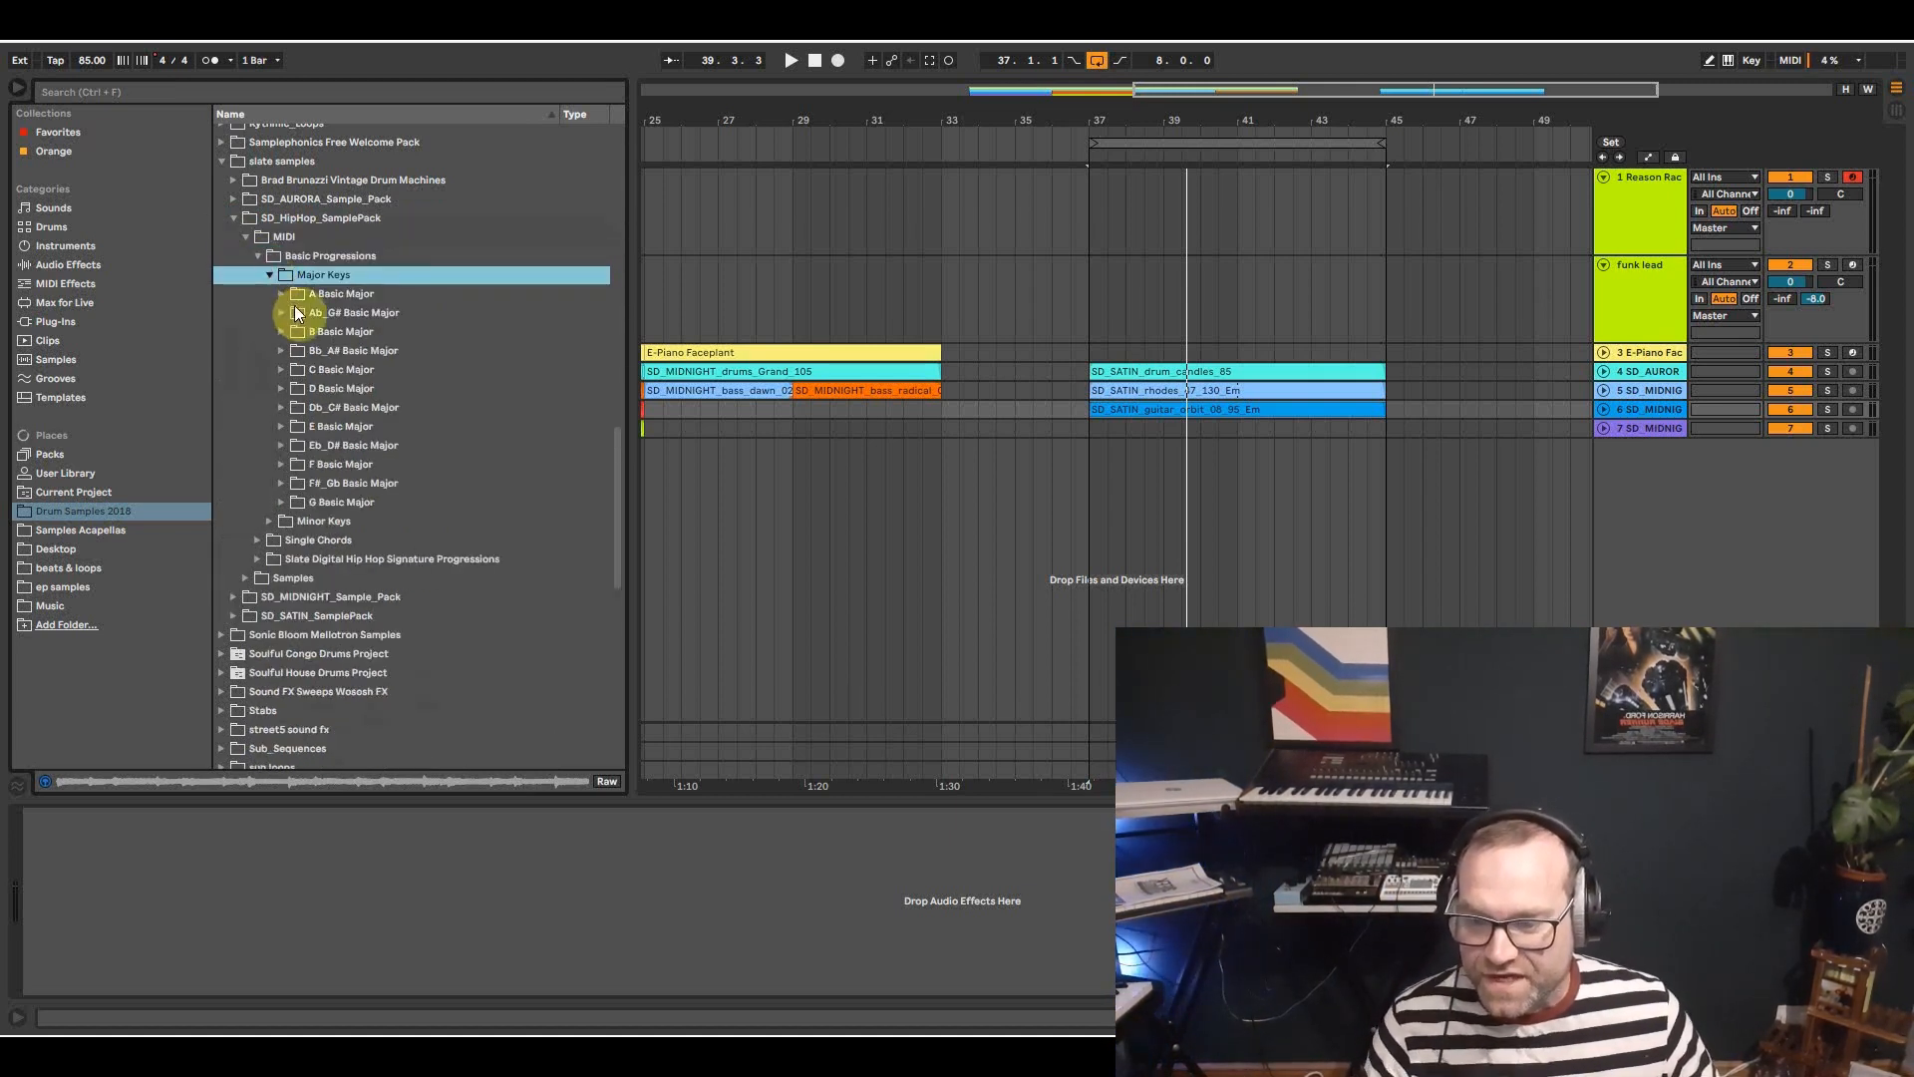
# Place 02 A - E - D - D.mid from A Basic Major on track 3 at bar 37 without importing tempo, and play it soloed.
pyautogui.click(277, 290)
pyautogui.click(362, 337)
pyautogui.moveTo(385, 331)
pyautogui.mouseDown()
pyautogui.moveTo(1121, 349)
pyautogui.moveTo(1101, 353)
pyautogui.mouseUp()
pyautogui.click(987, 573)
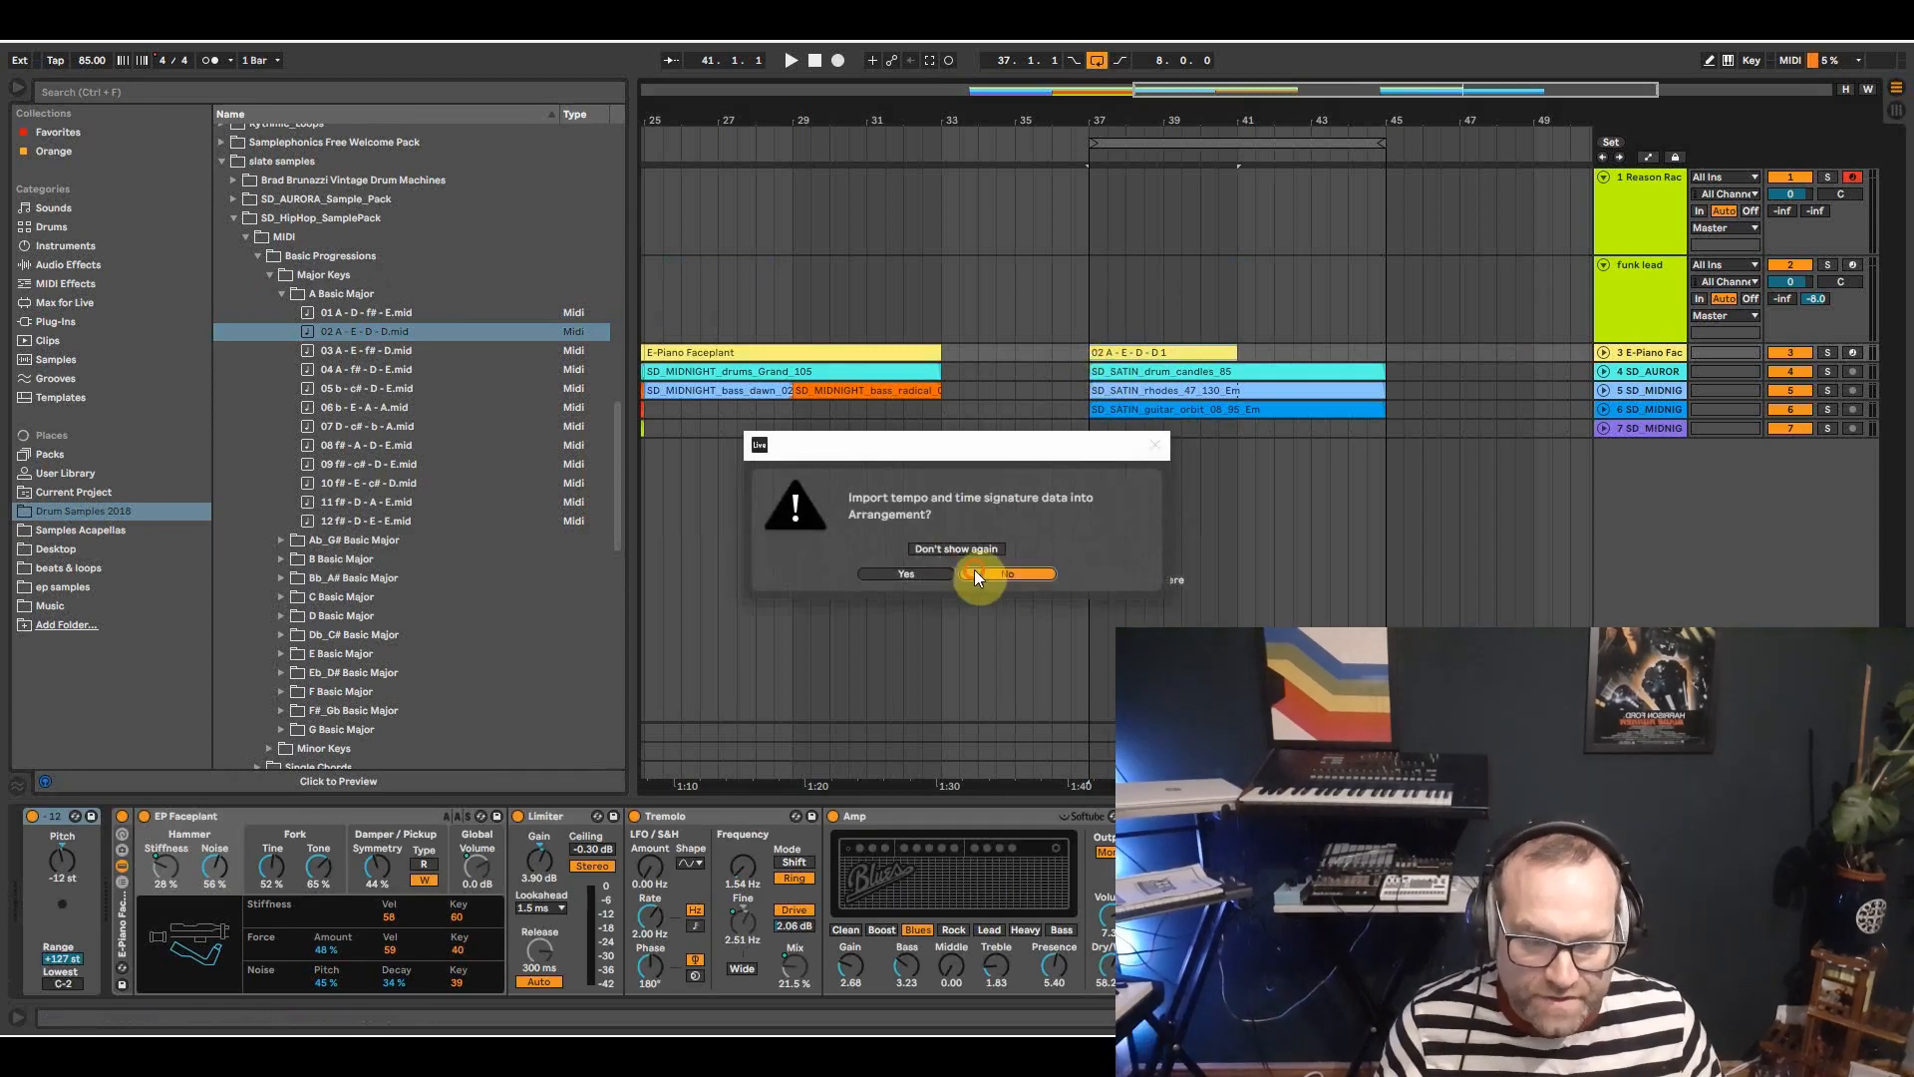
pyautogui.click(1828, 354)
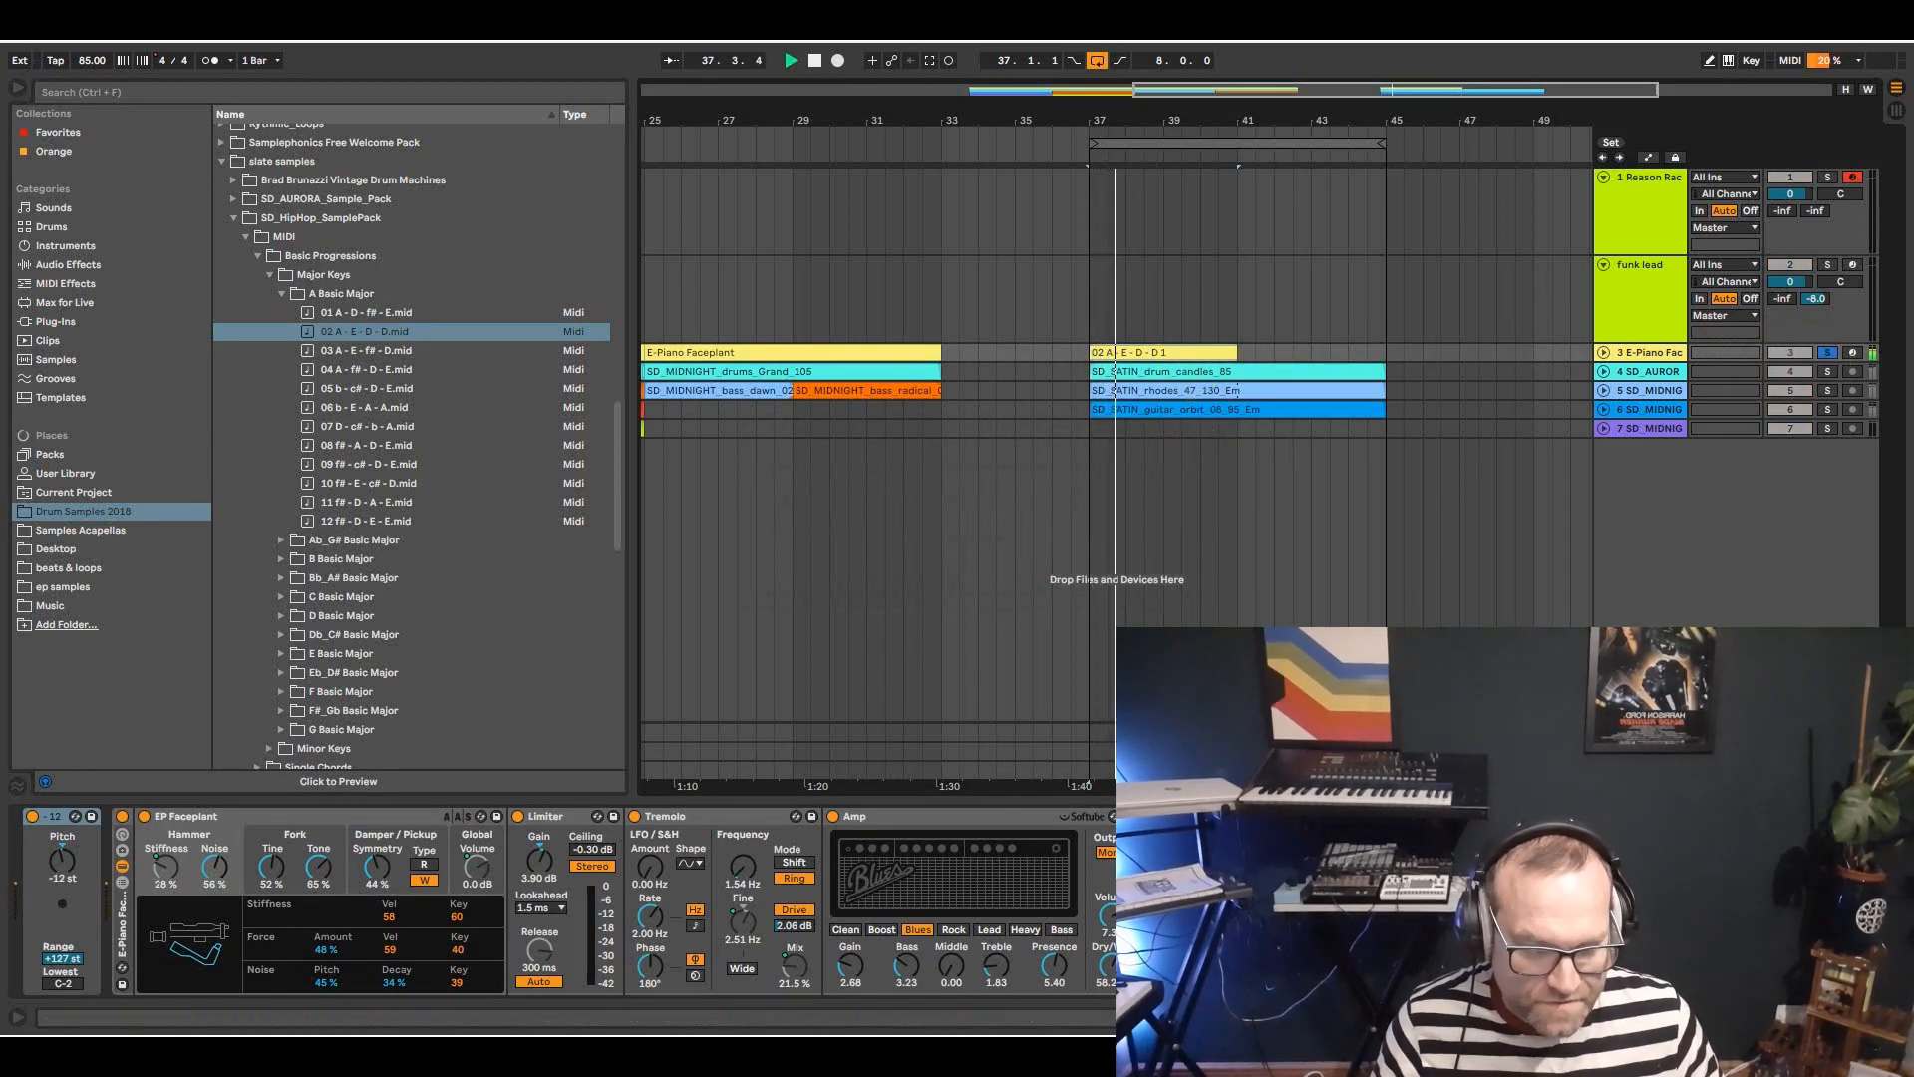
# Examine the chord notes of the A - E - D - D clip in an enlarged piano roll and restore the arrangement view.
pyautogui.click(1127, 354)
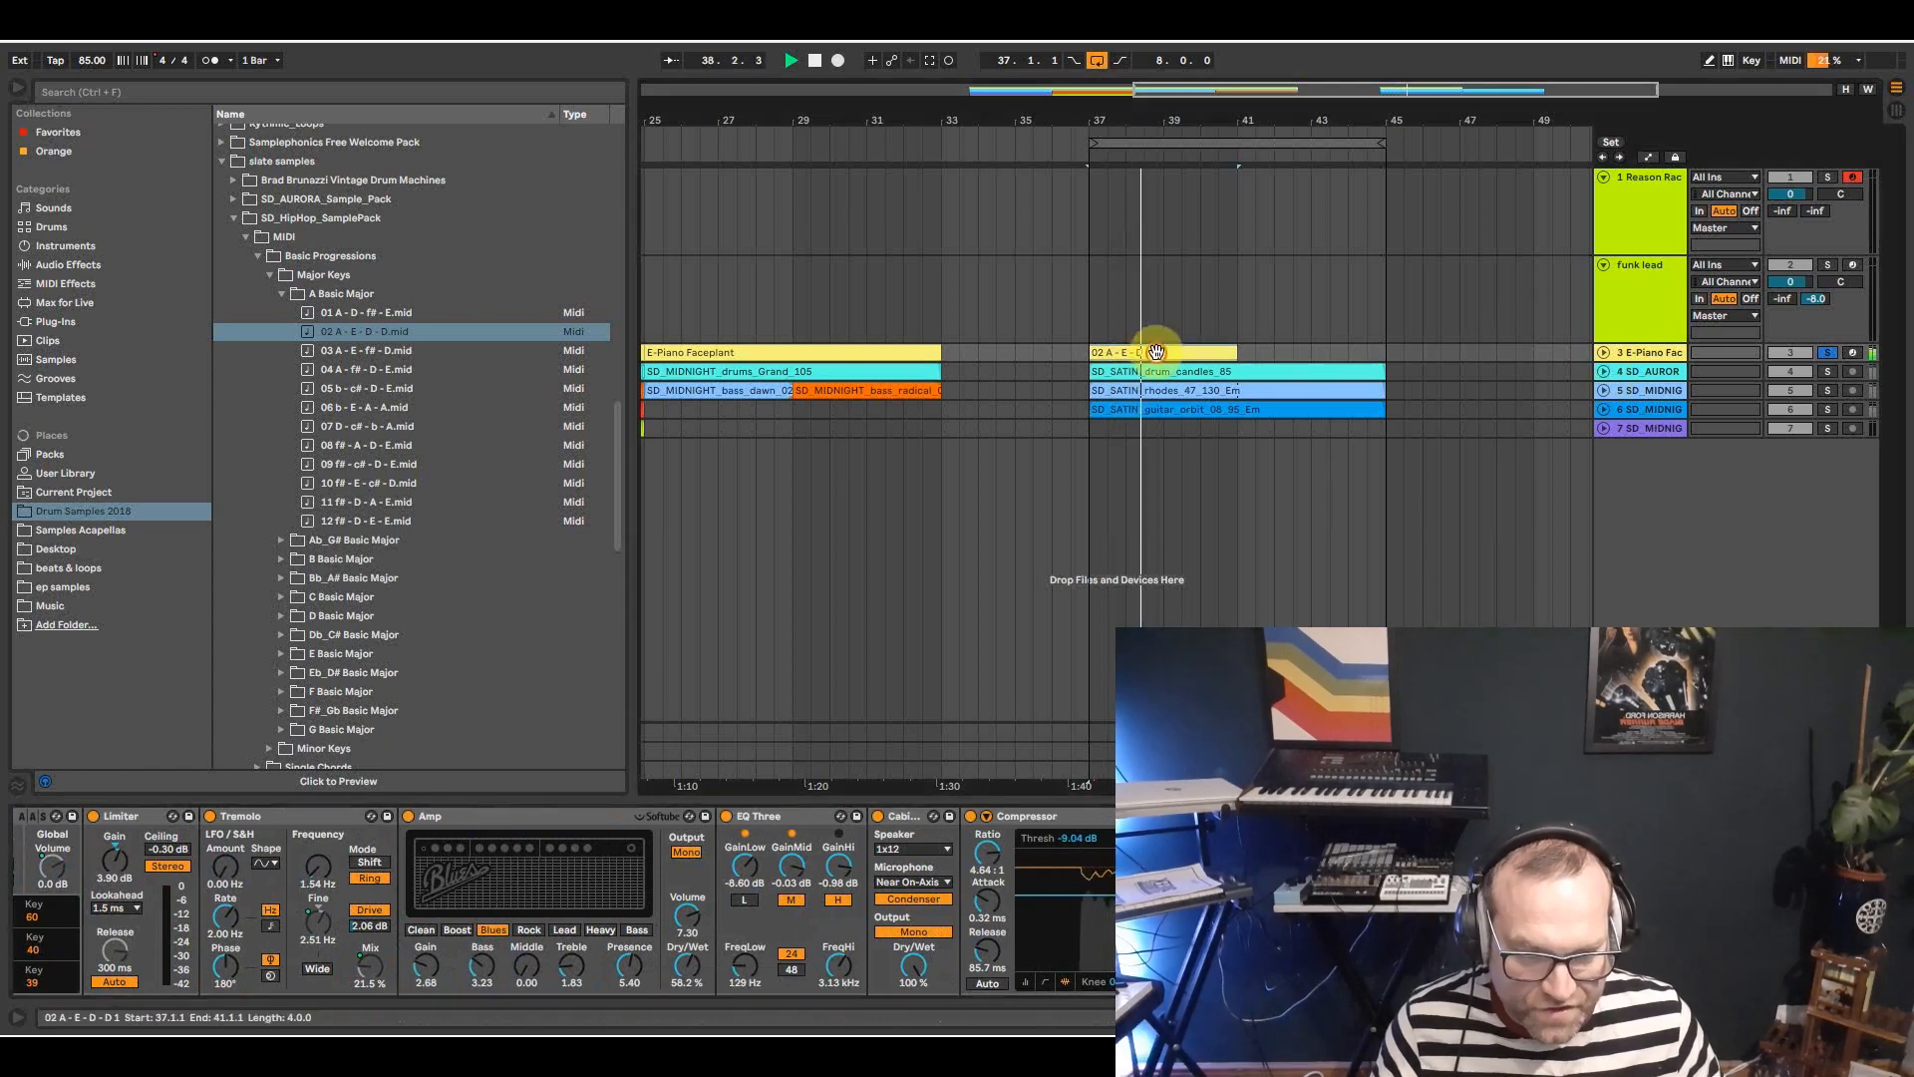
pyautogui.doubleClick(1157, 352)
pyautogui.moveTo(949, 795); pyautogui.dragTo(923, 179)
pyautogui.moveTo(452, 643); pyautogui.dragTo(483, 464)
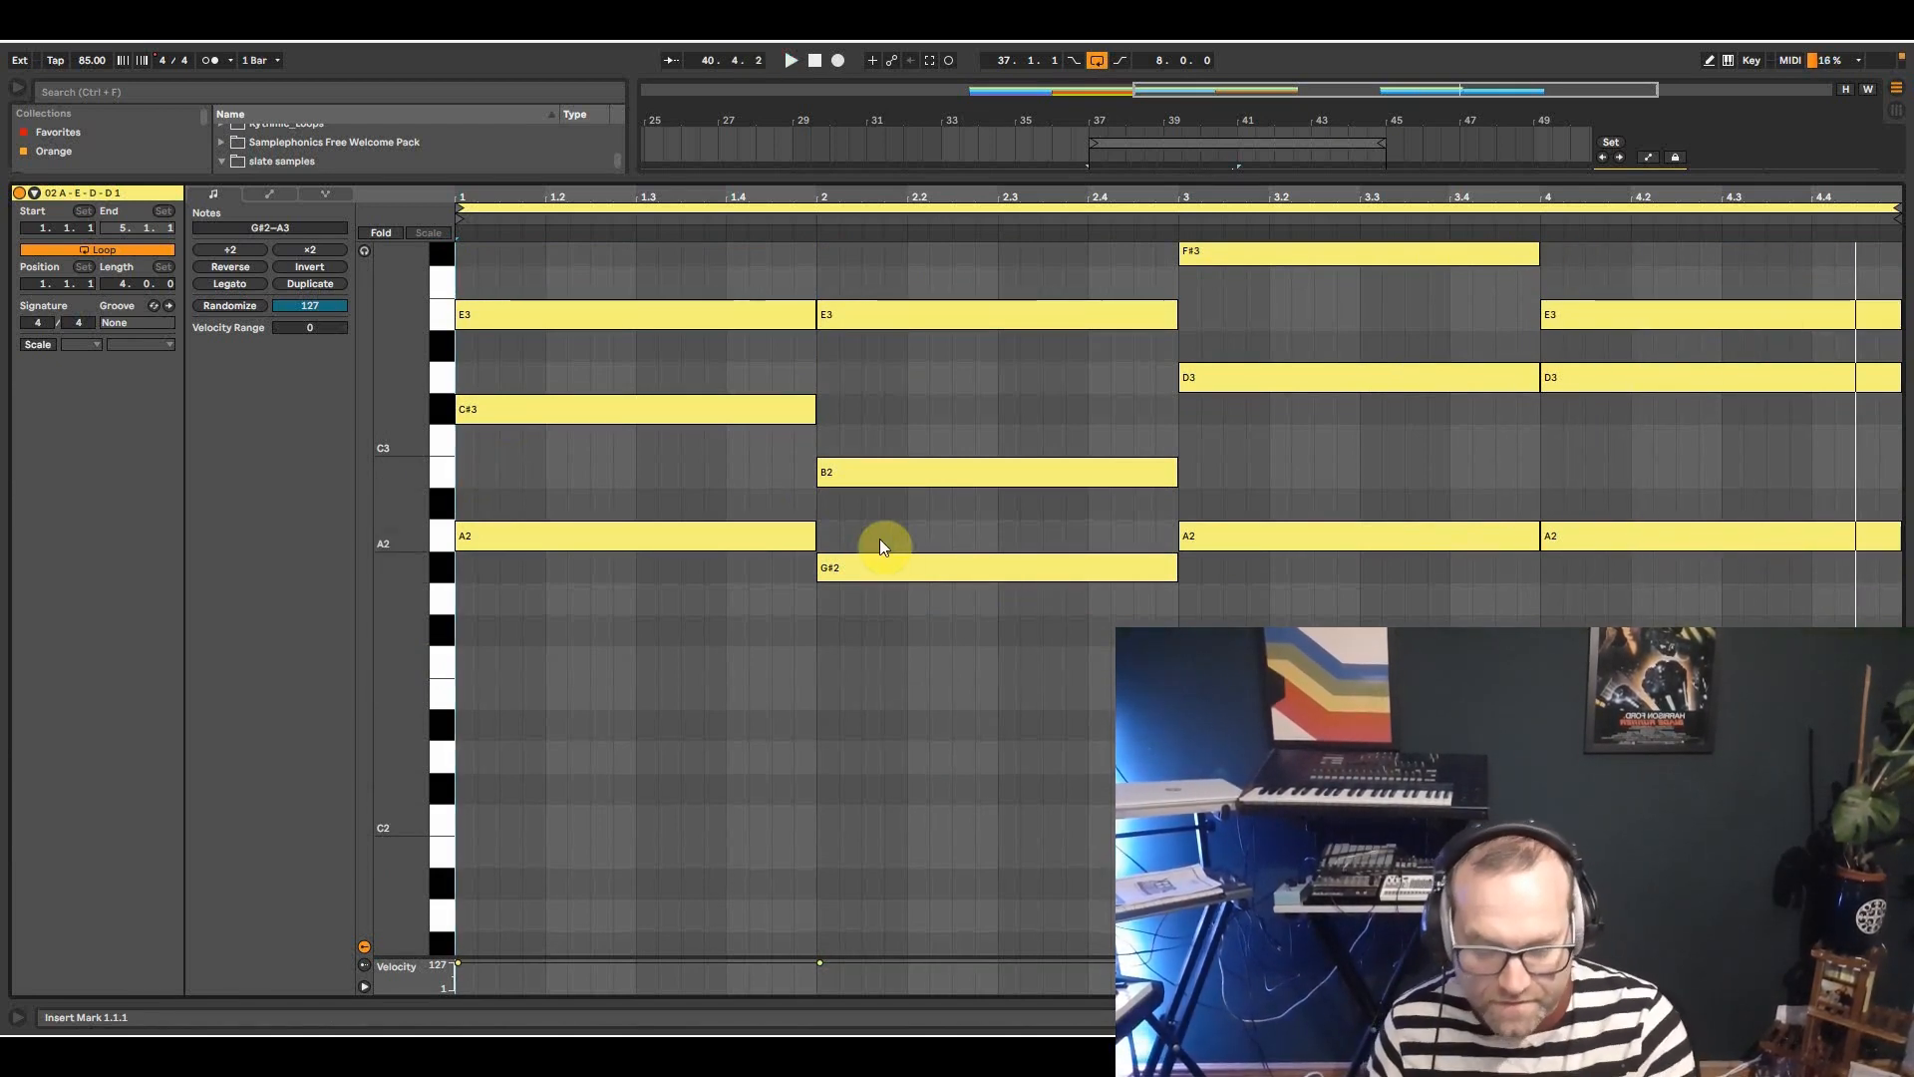
pyautogui.moveTo(996, 176); pyautogui.dragTo(1025, 798)
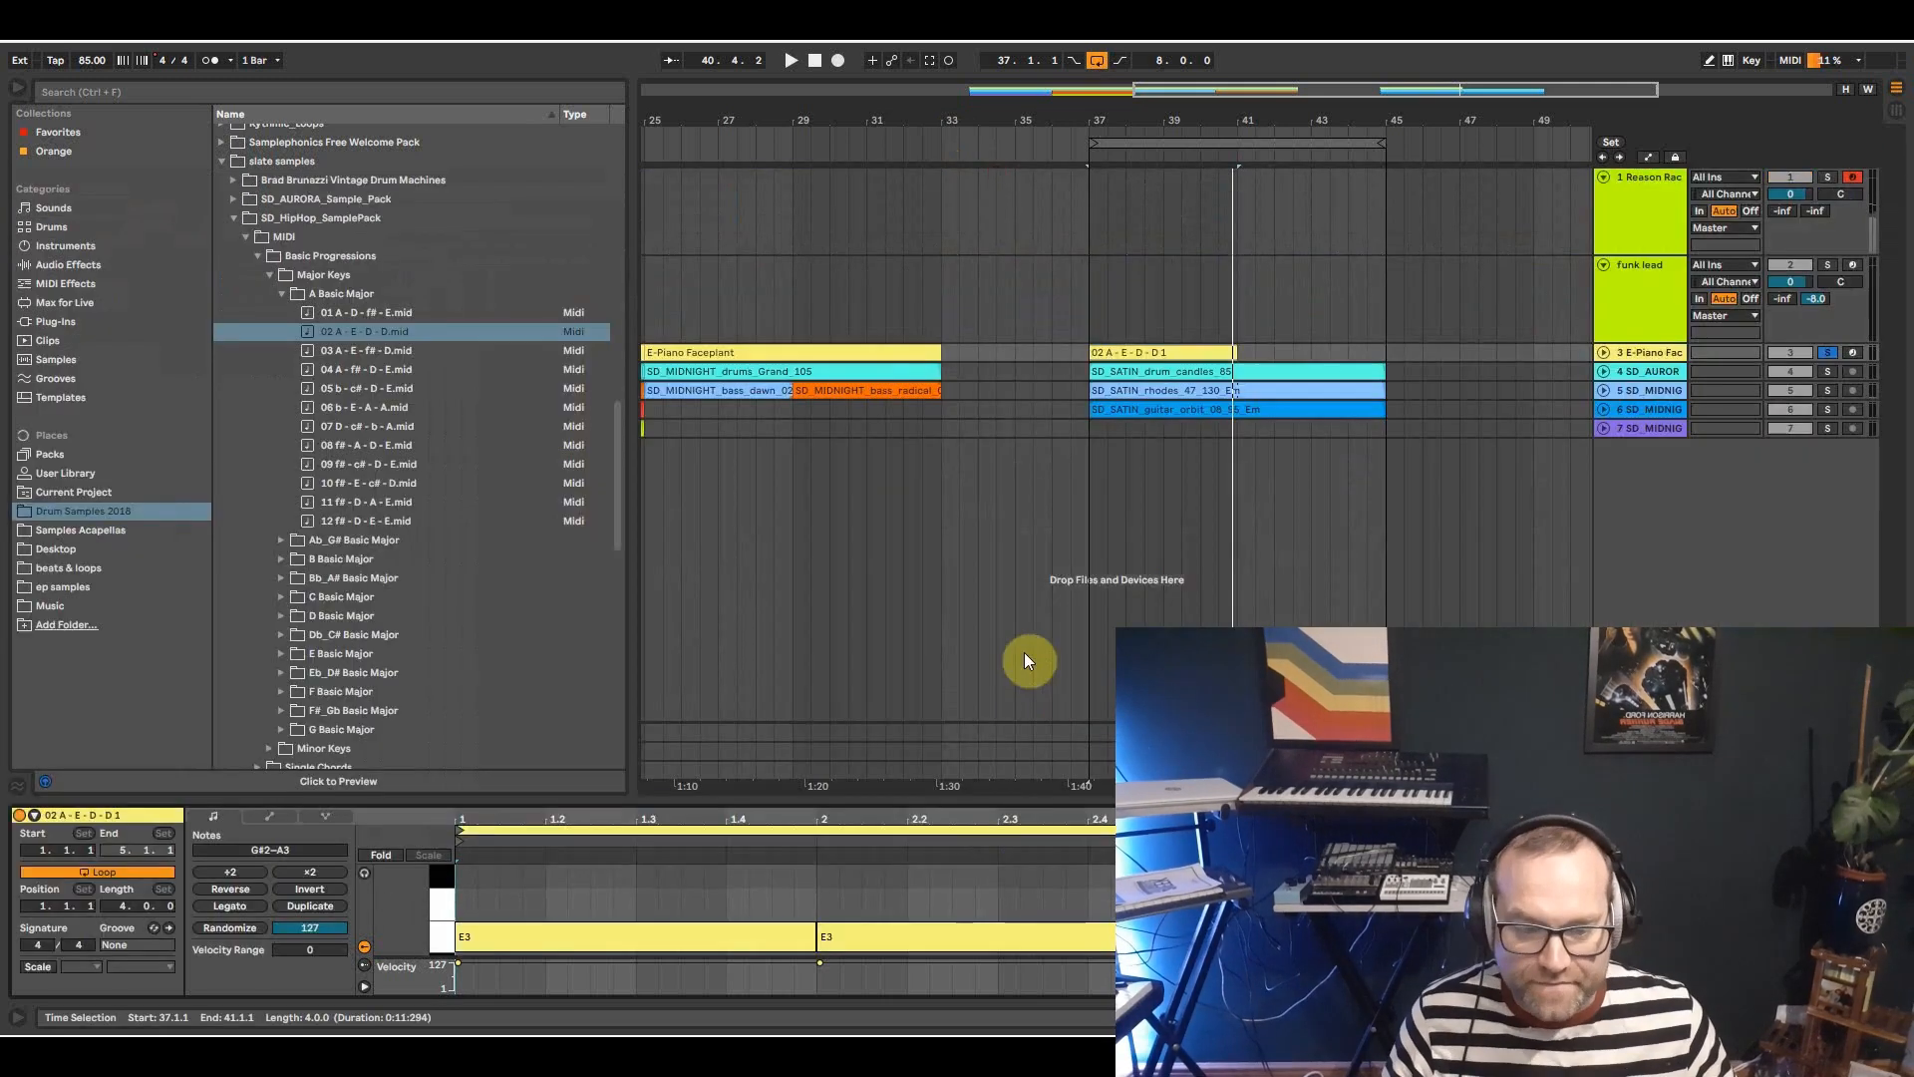
# Collapse Basic Progressions and browse Single Chords through Major Scales and 02 7th Chords to the B Major chord files, including 03 D# min7.mid.
pyautogui.scroll(-3, 273, 441)
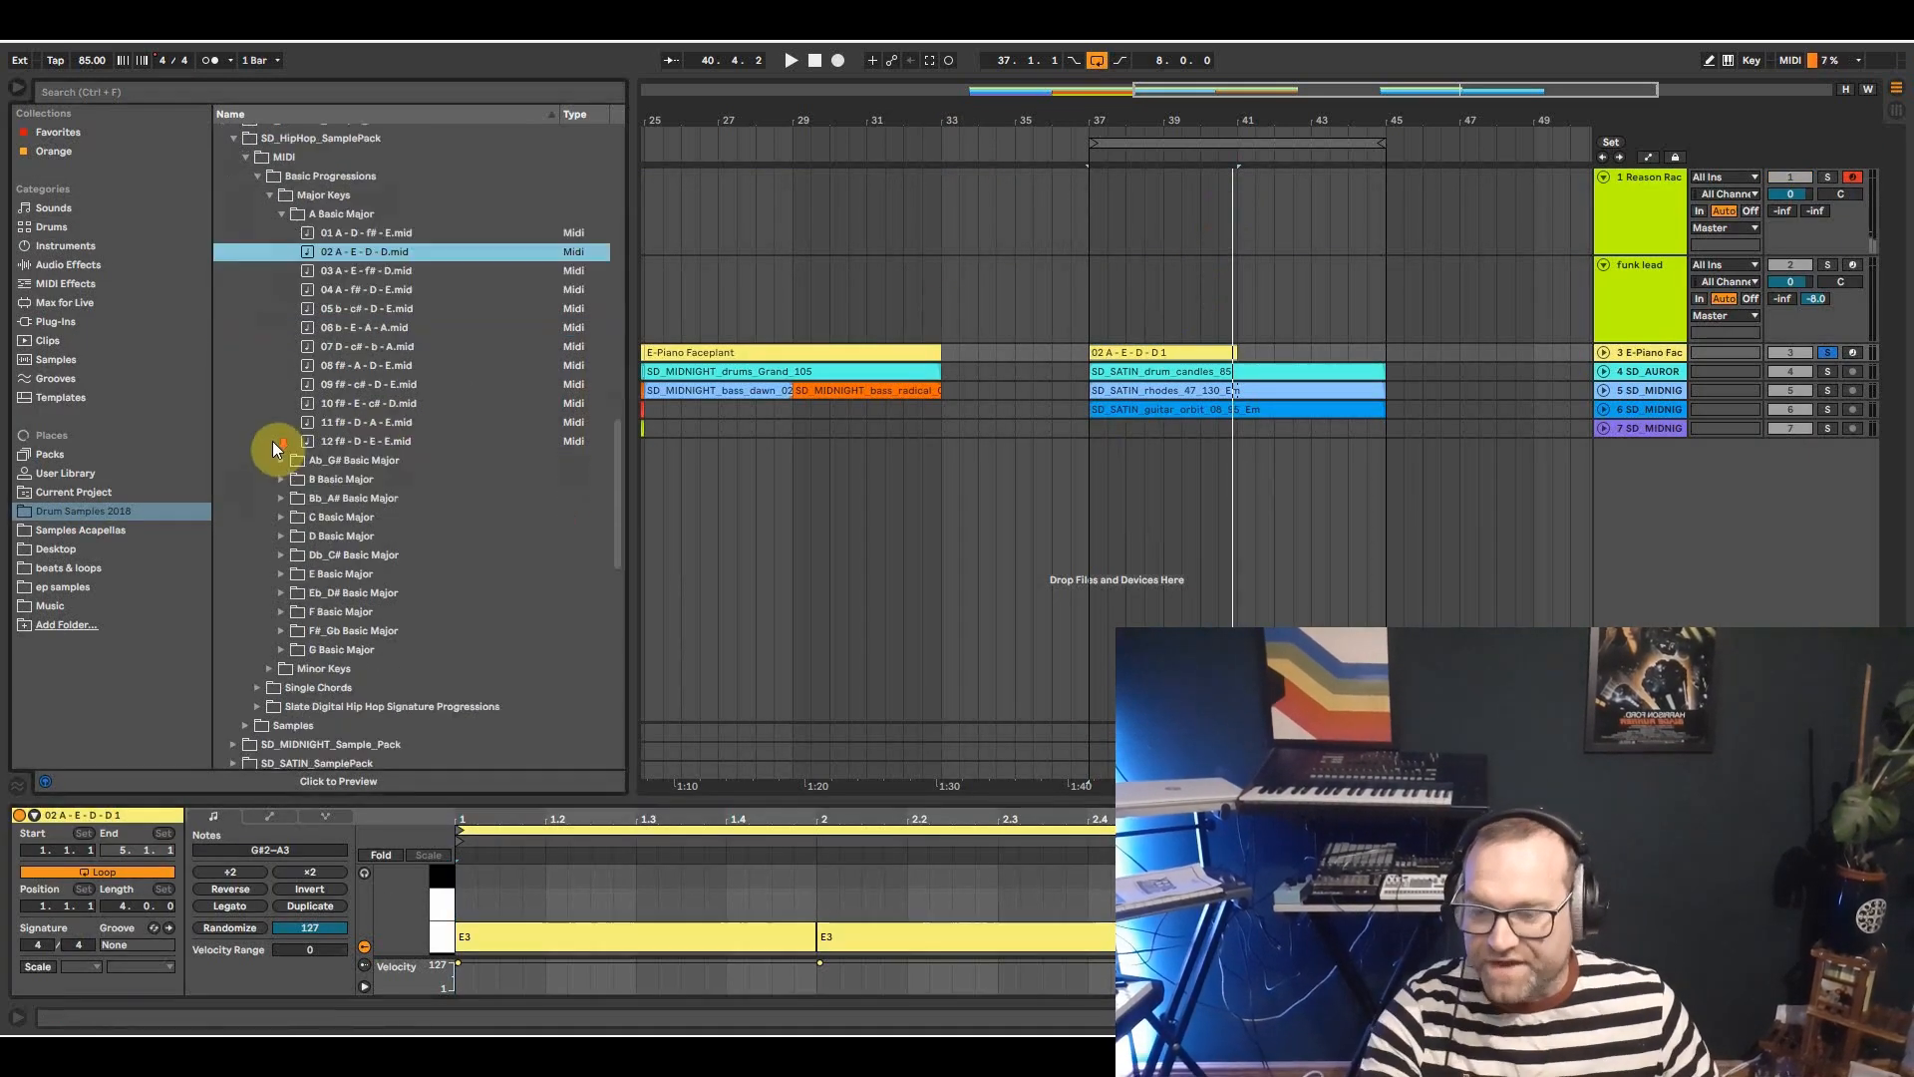
pyautogui.click(258, 176)
pyautogui.click(255, 195)
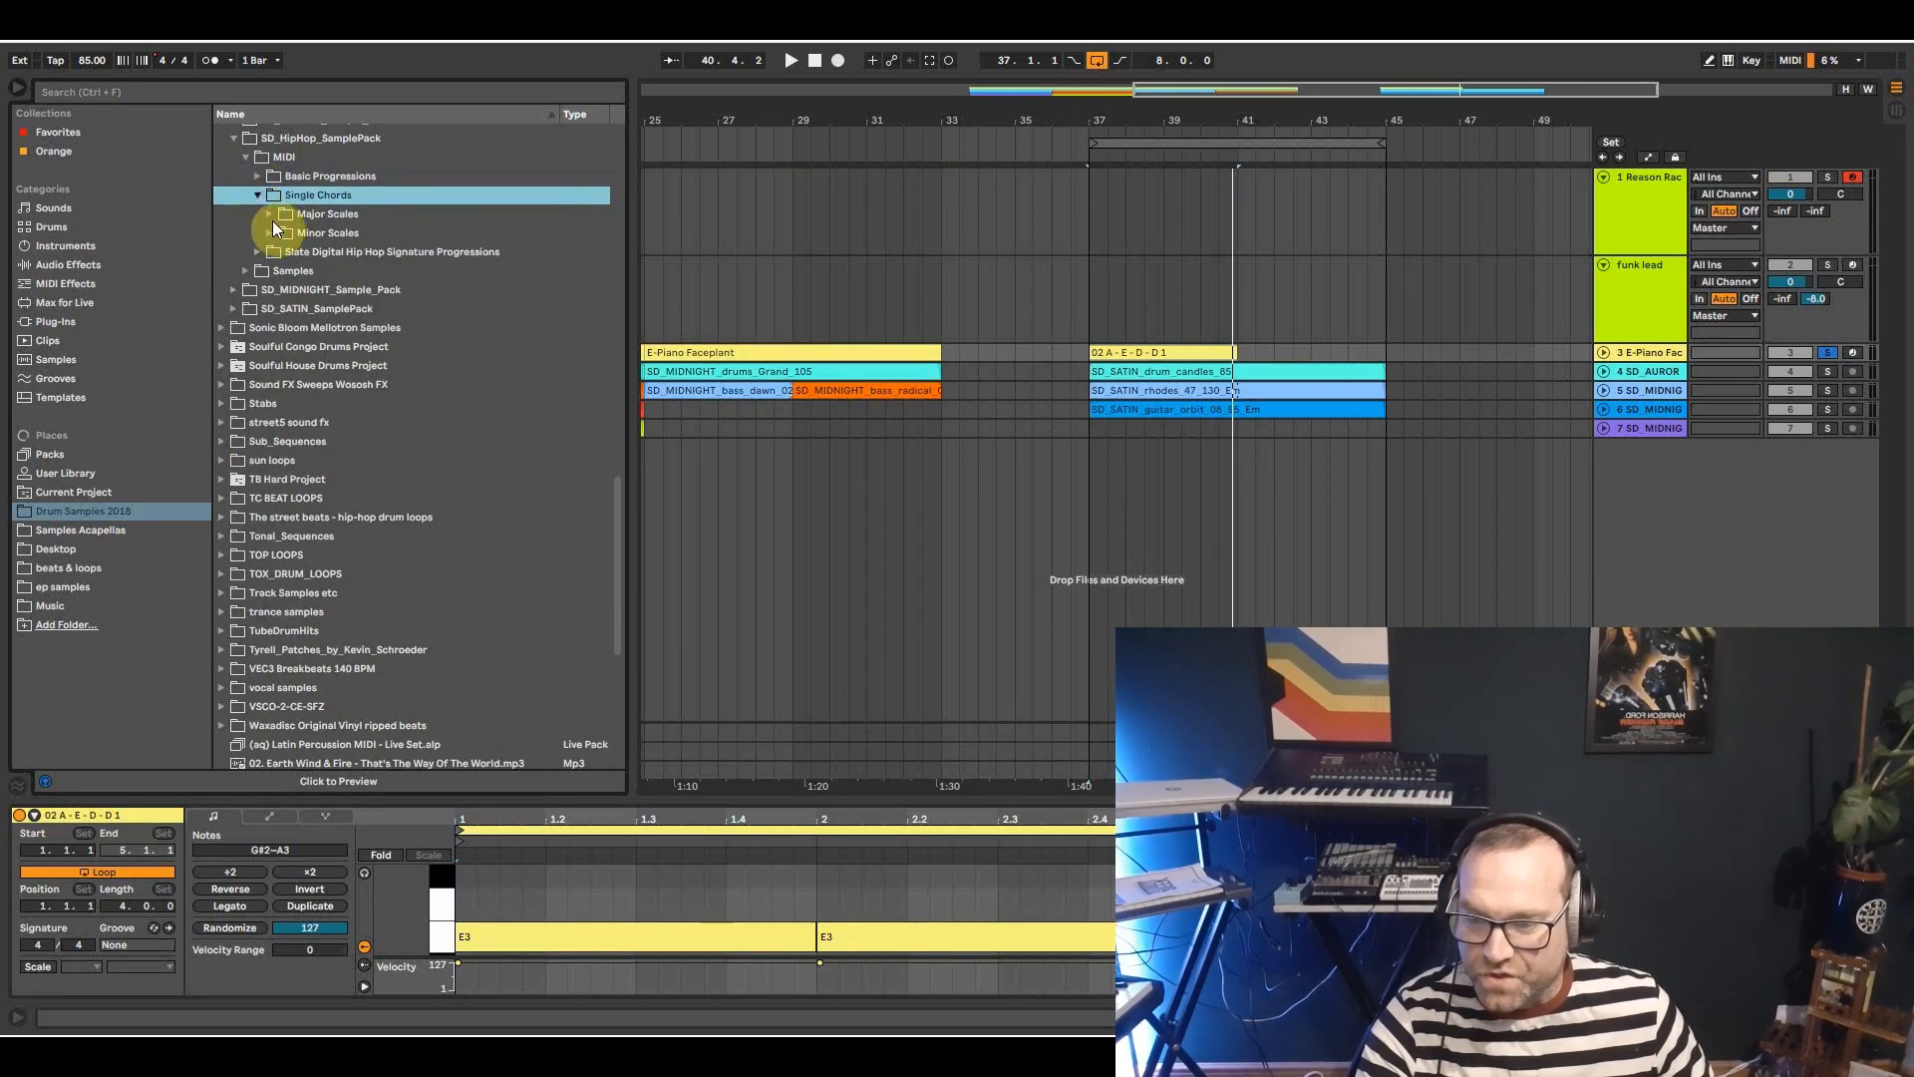
pyautogui.click(270, 213)
pyautogui.click(282, 252)
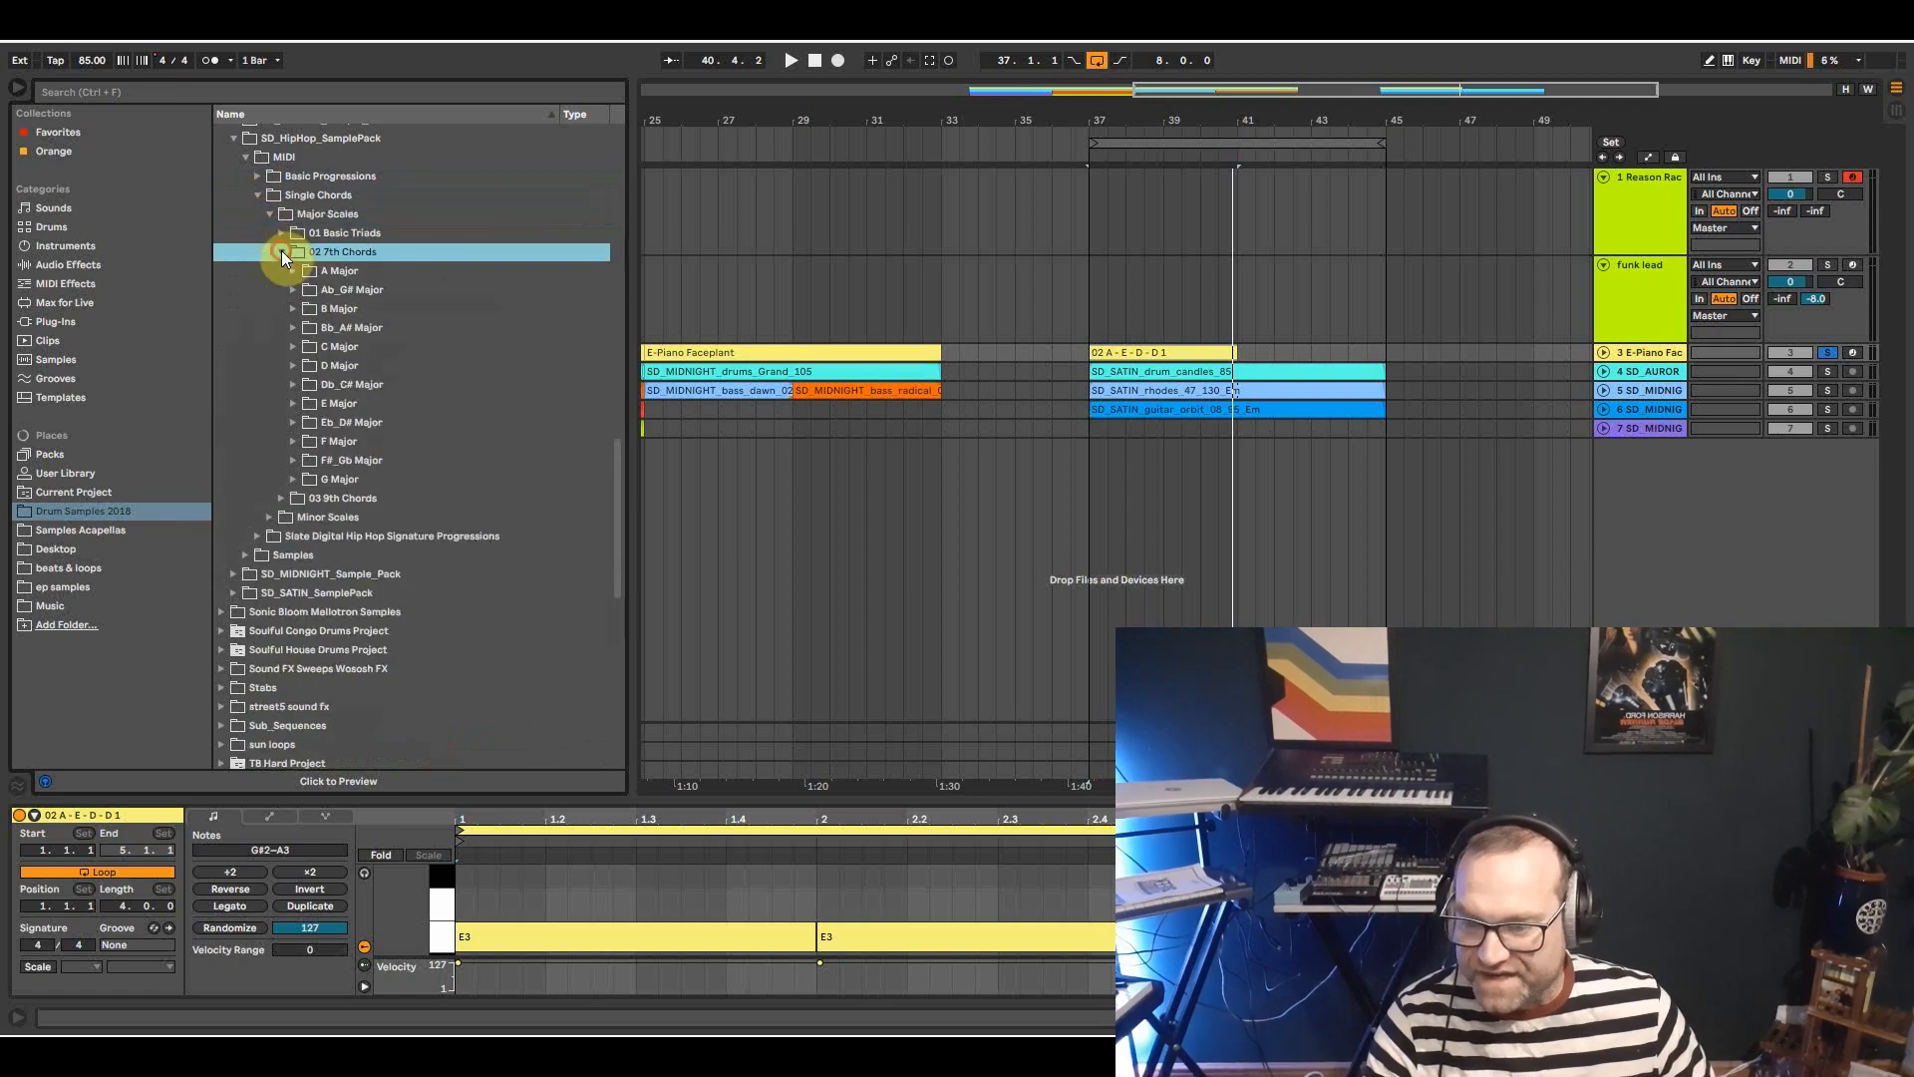
pyautogui.click(301, 309)
pyautogui.click(335, 364)
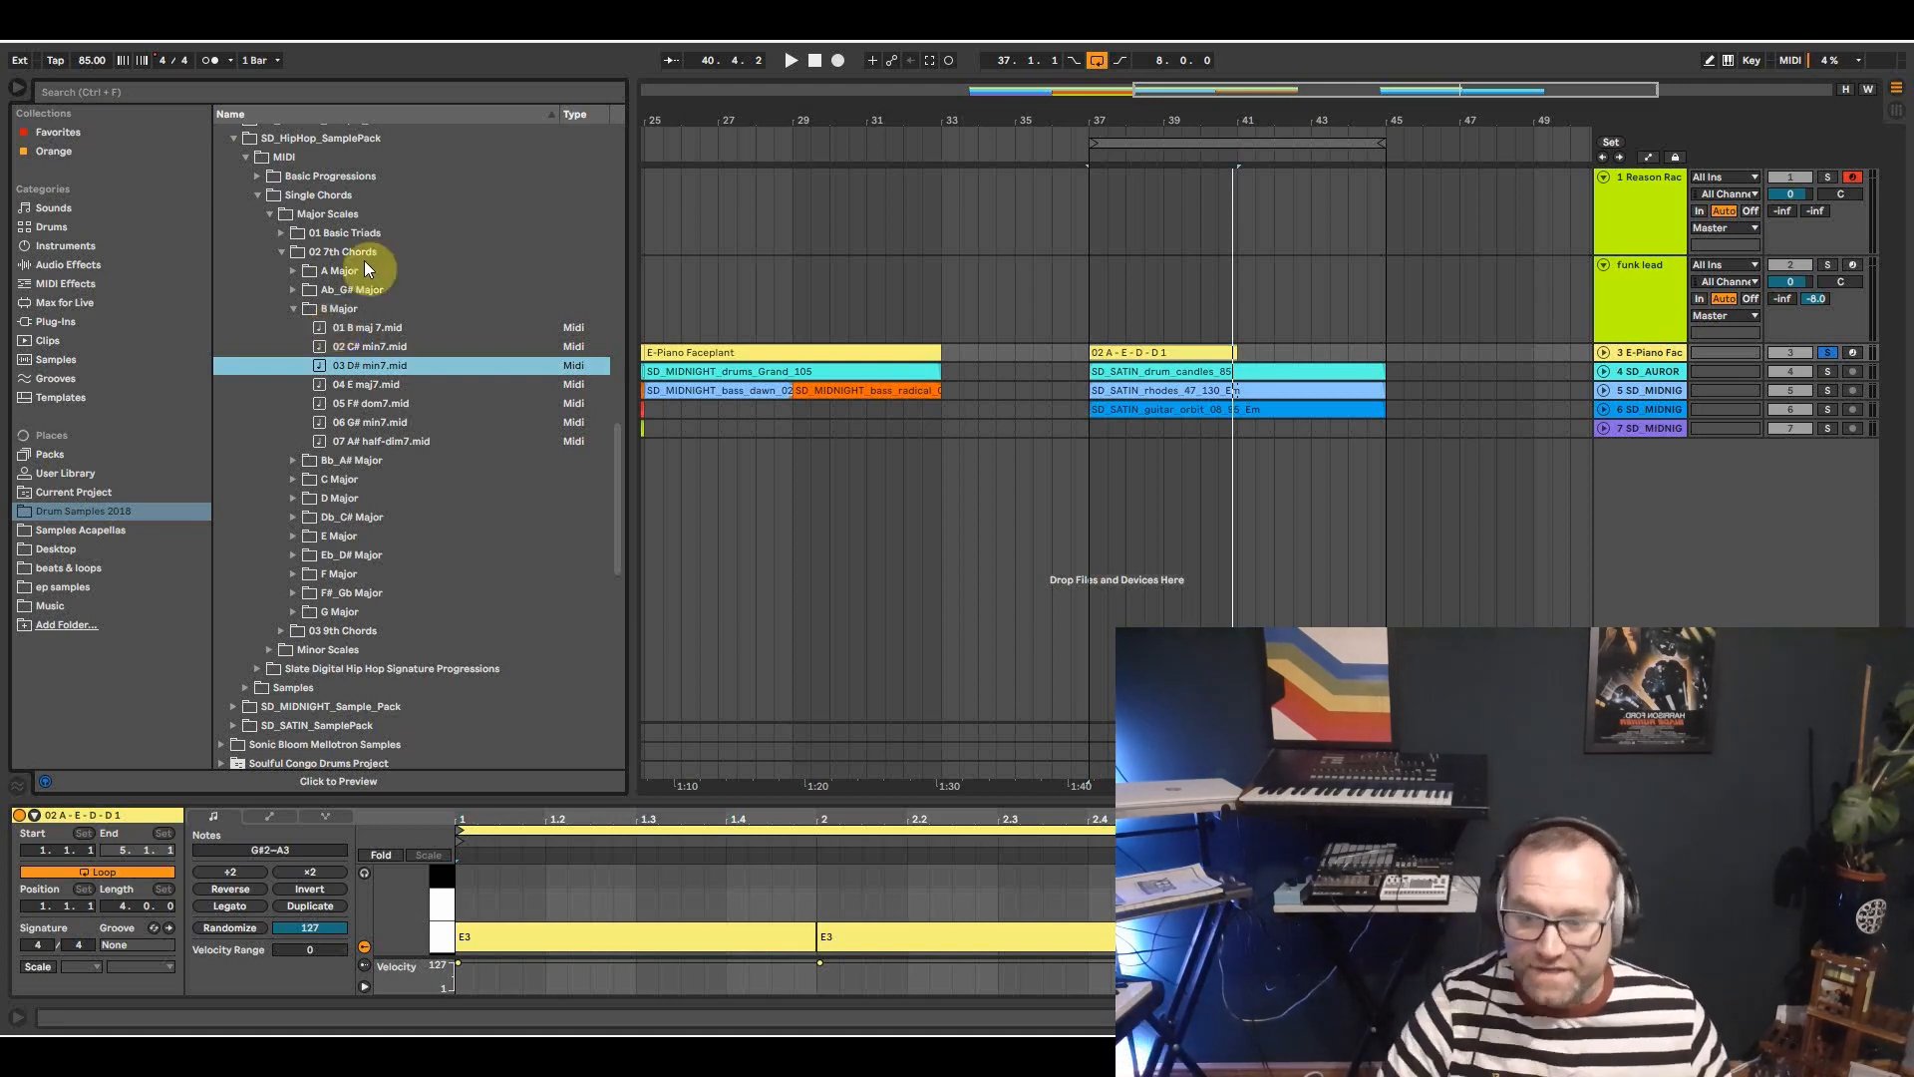
pyautogui.click(295, 307)
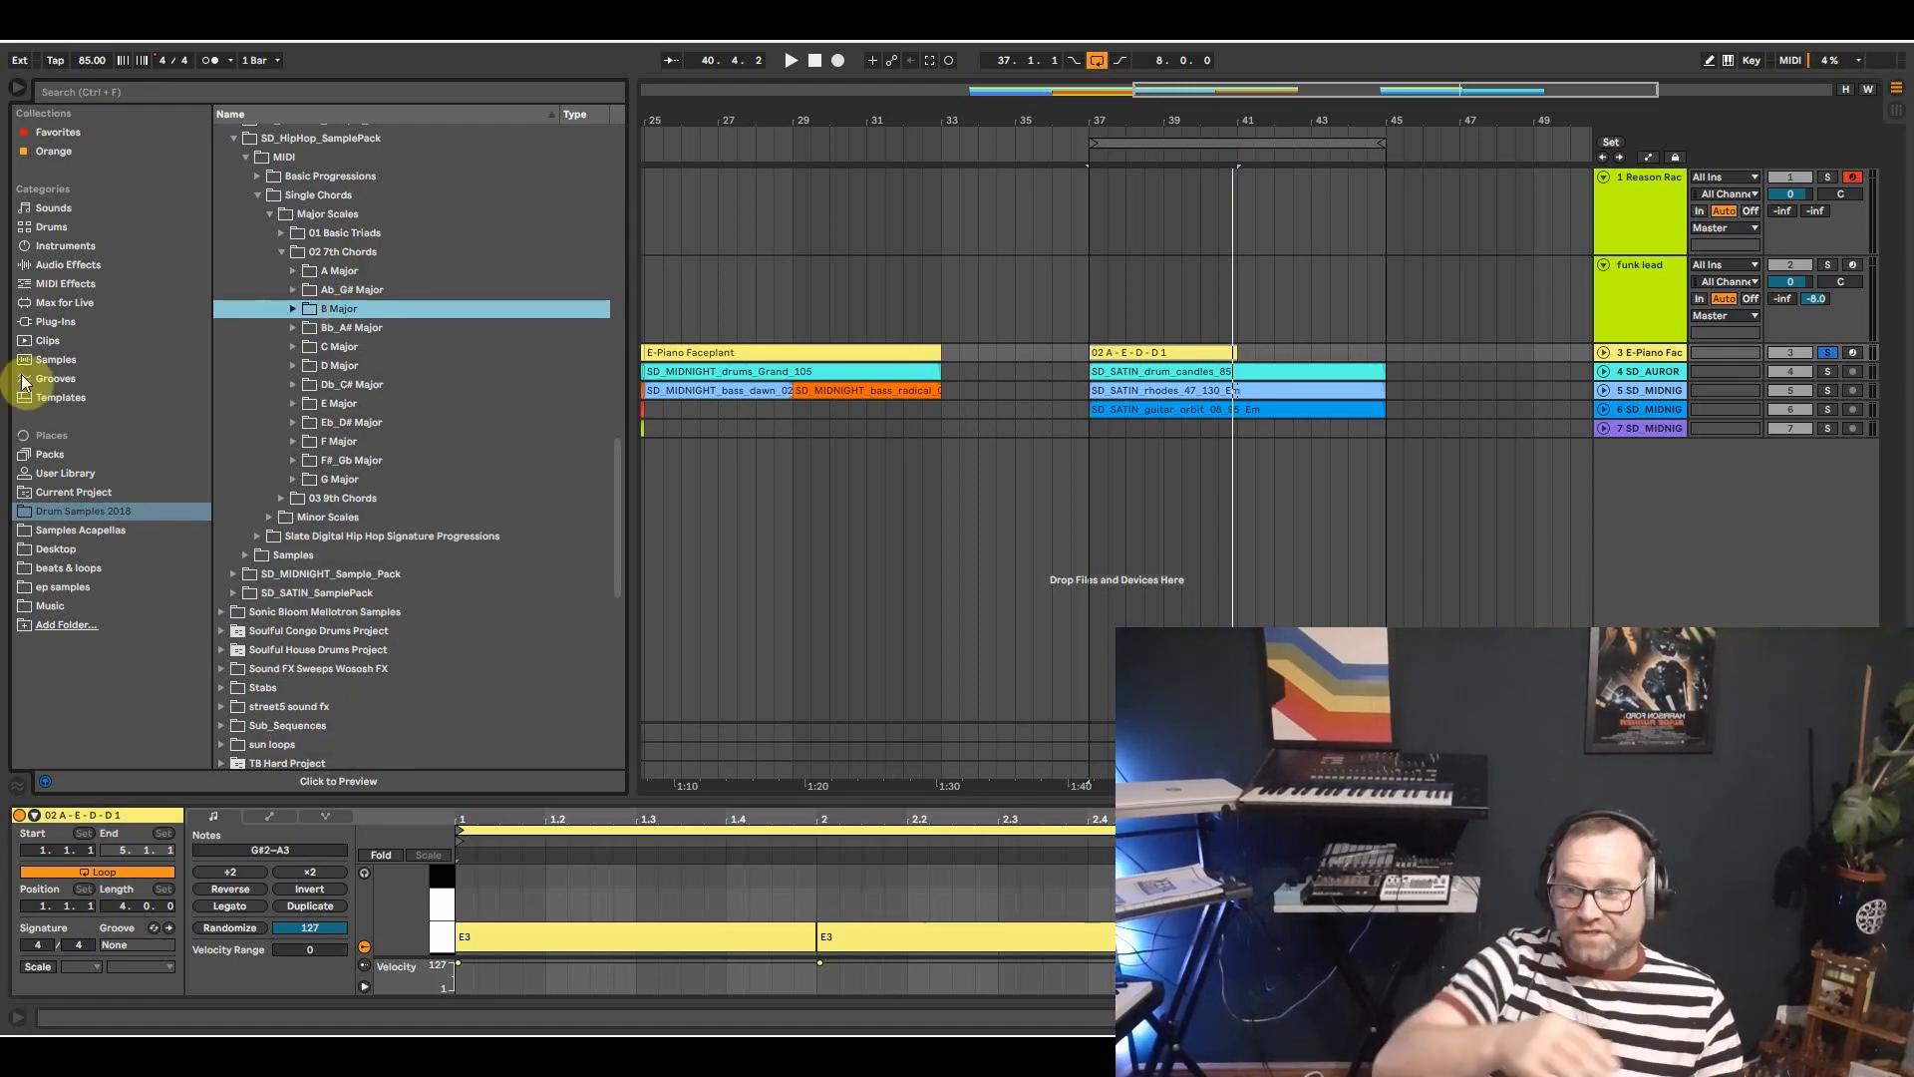
# Show the Electric instrument's preset folders, and return to Drum Samples 2018 to collapse SD_HipHop_SamplePack.
pyautogui.click(50, 247)
pyautogui.click(221, 207)
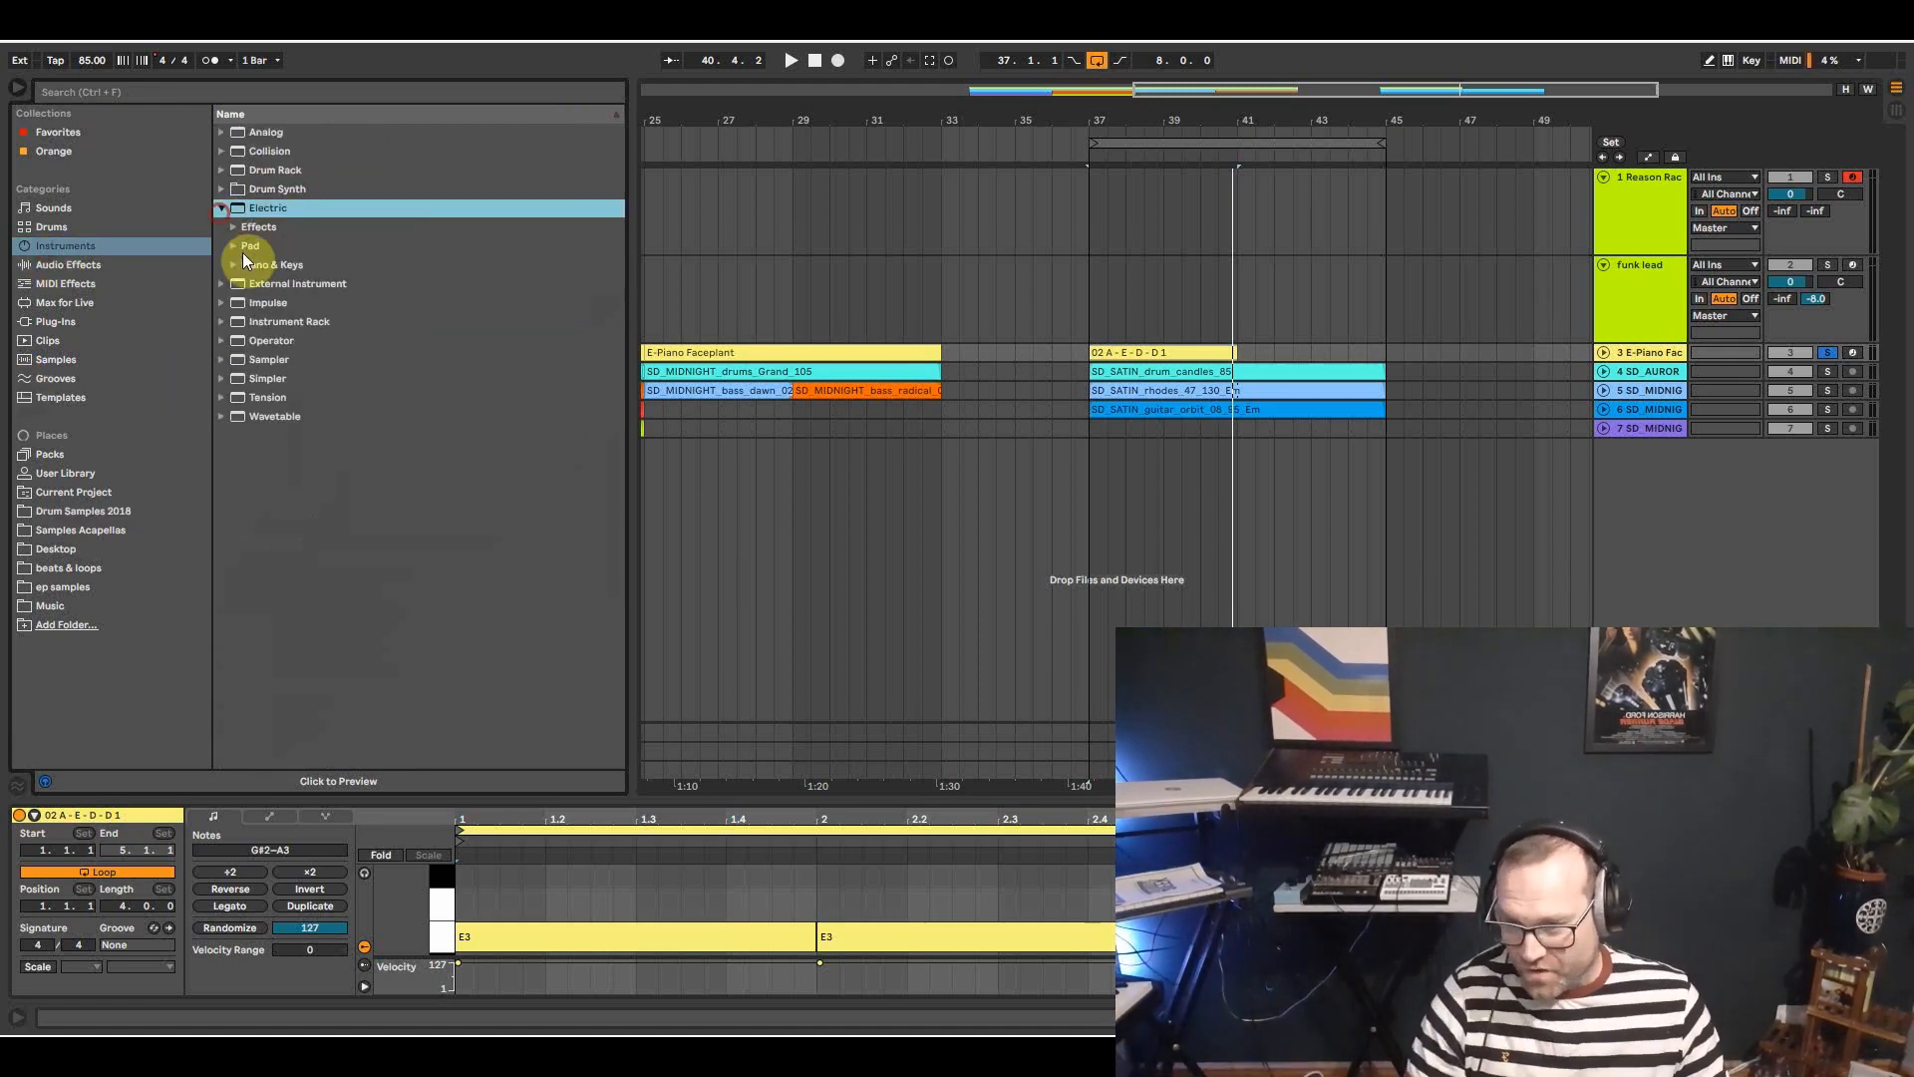
pyautogui.click(1085, 367)
pyautogui.click(72, 512)
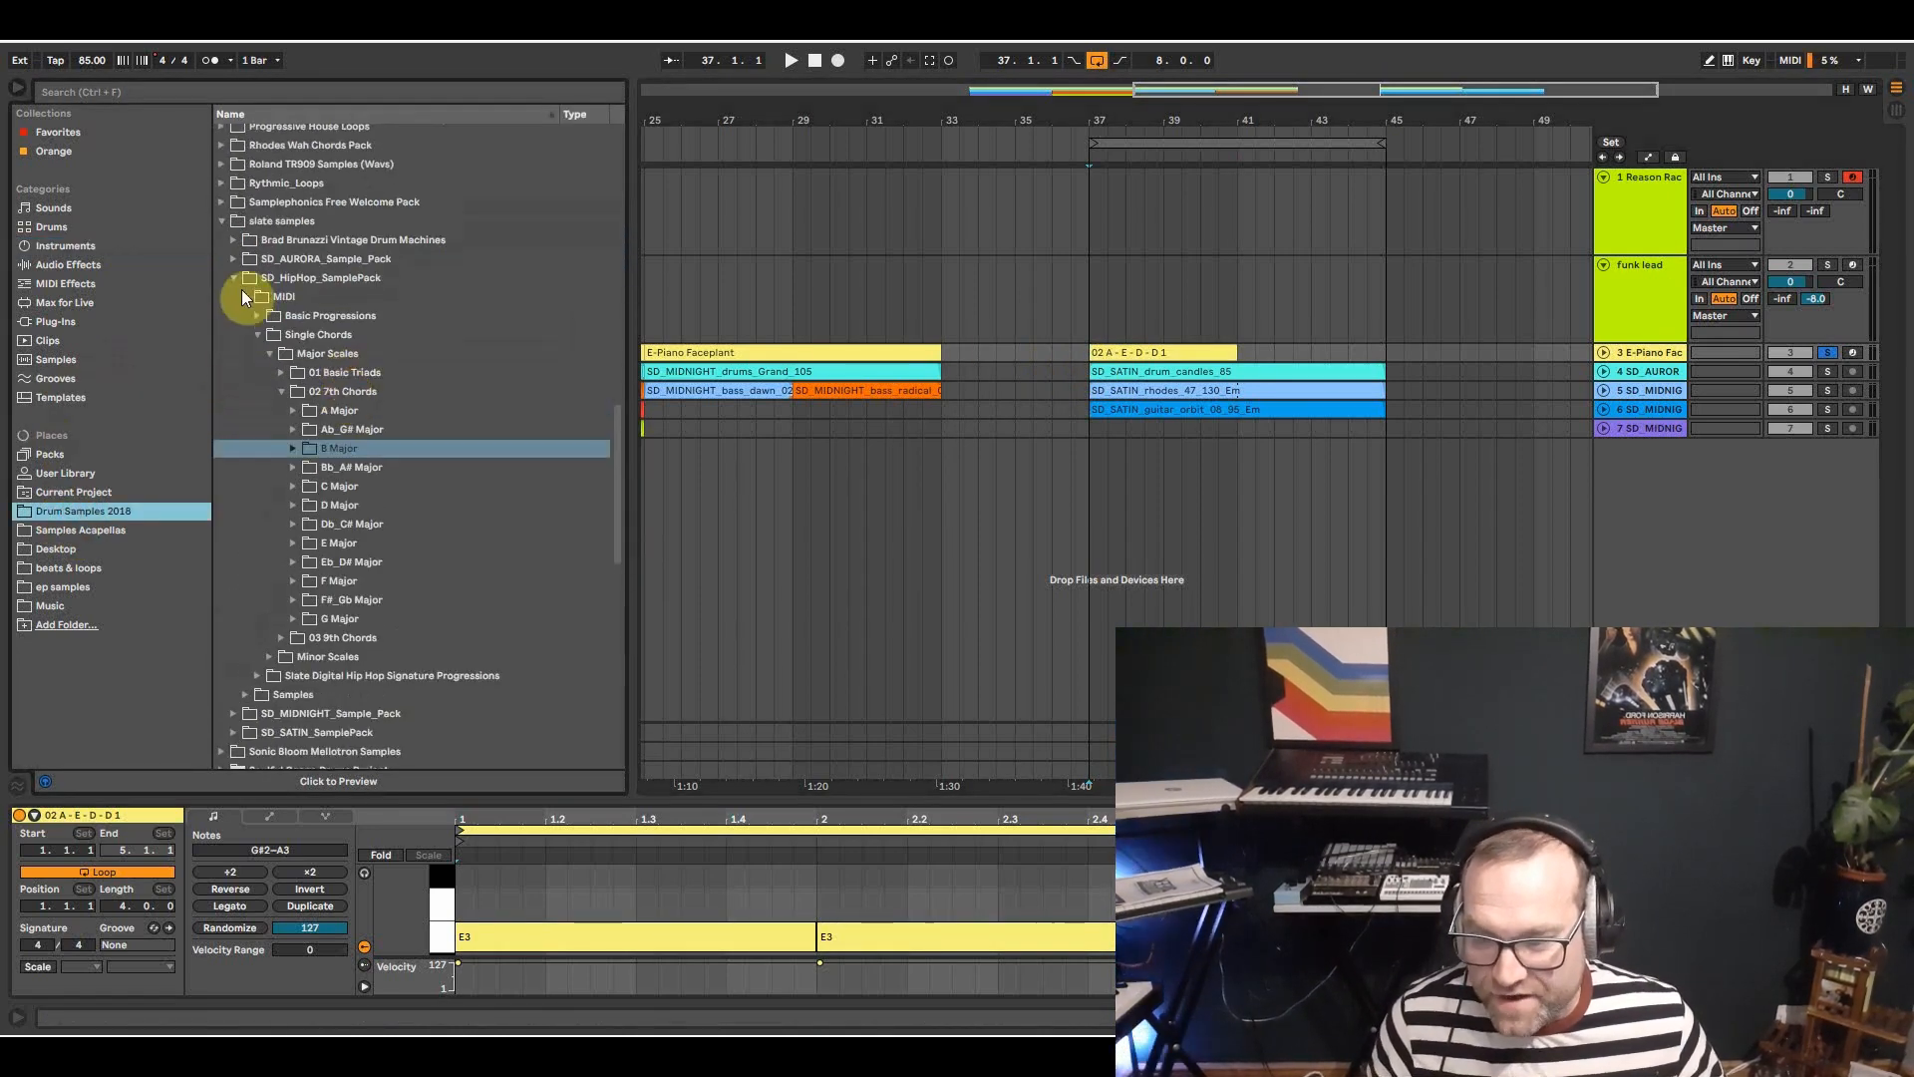
pyautogui.click(233, 280)
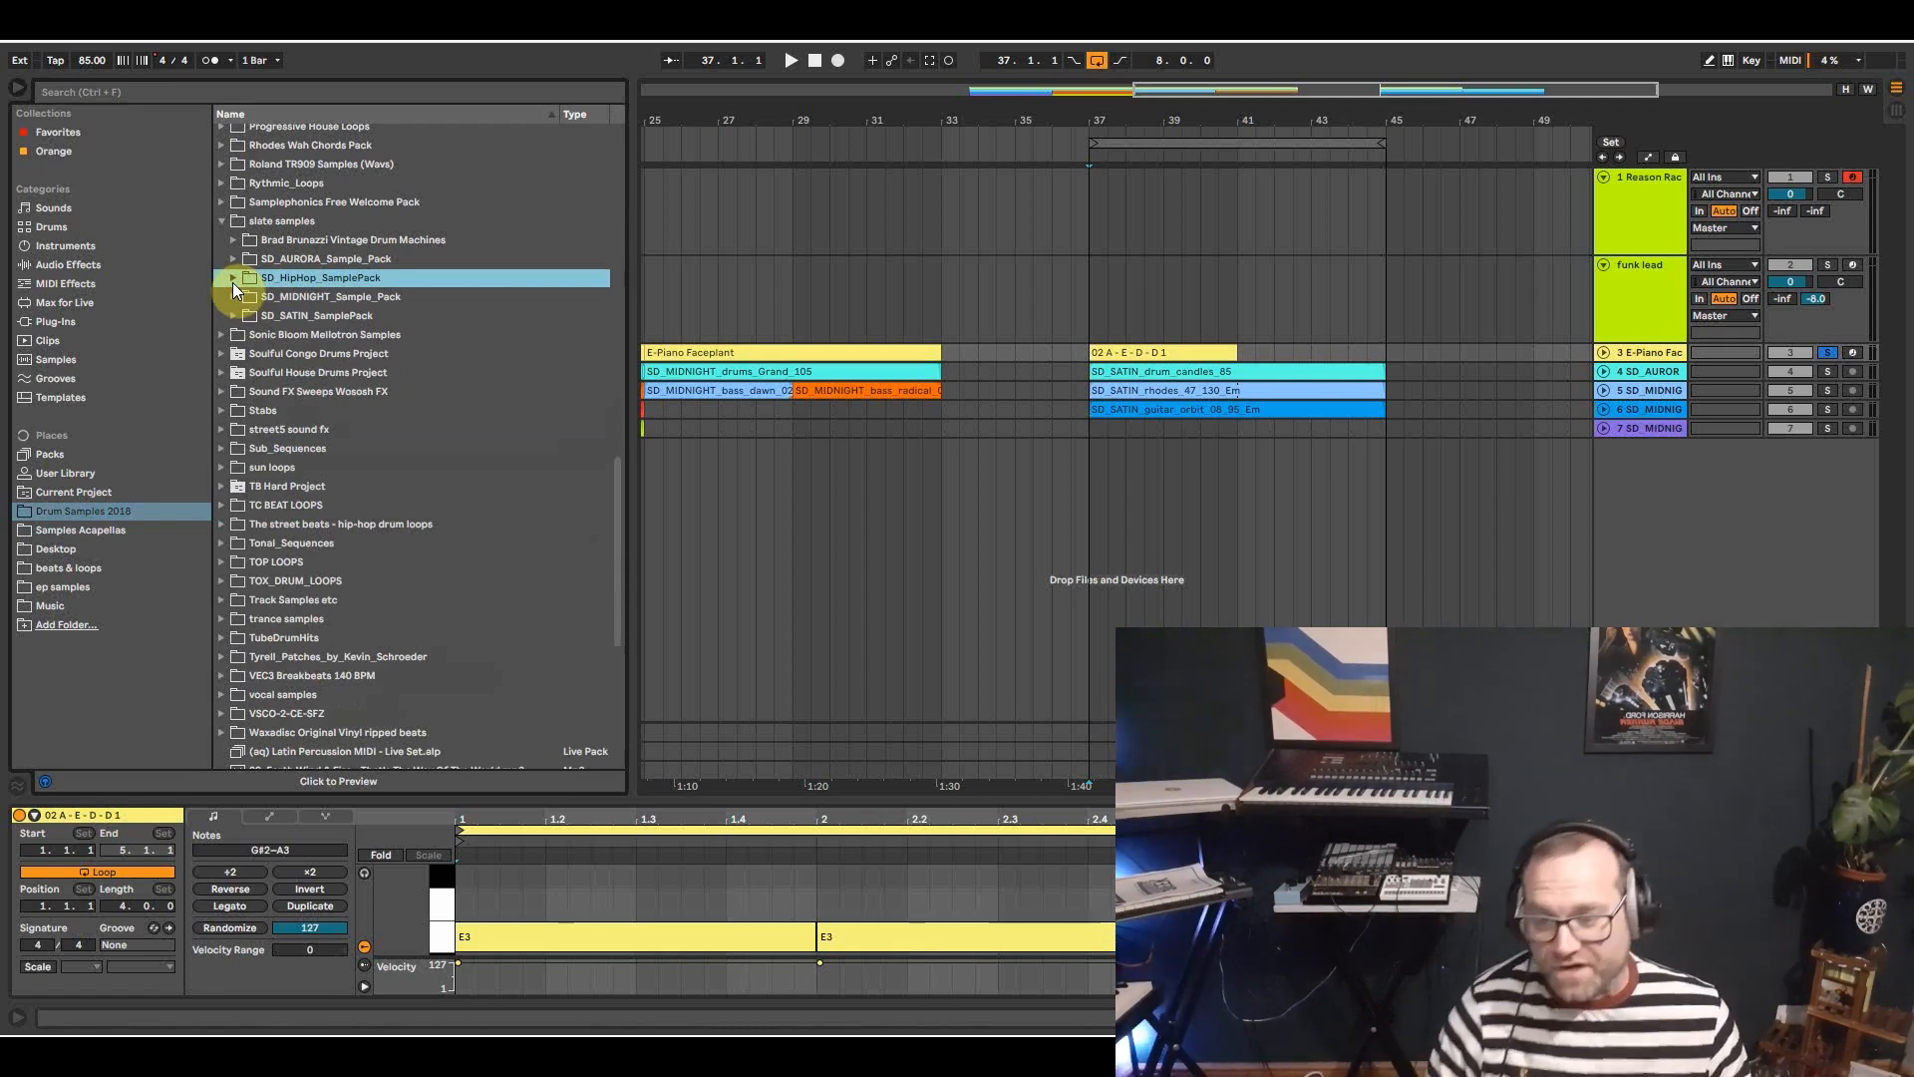
# Switch to the web browser to show the Slate Digital sample packs page, and return to Ableton Live to view the whole arrangement.
pyautogui.click(556, 1053)
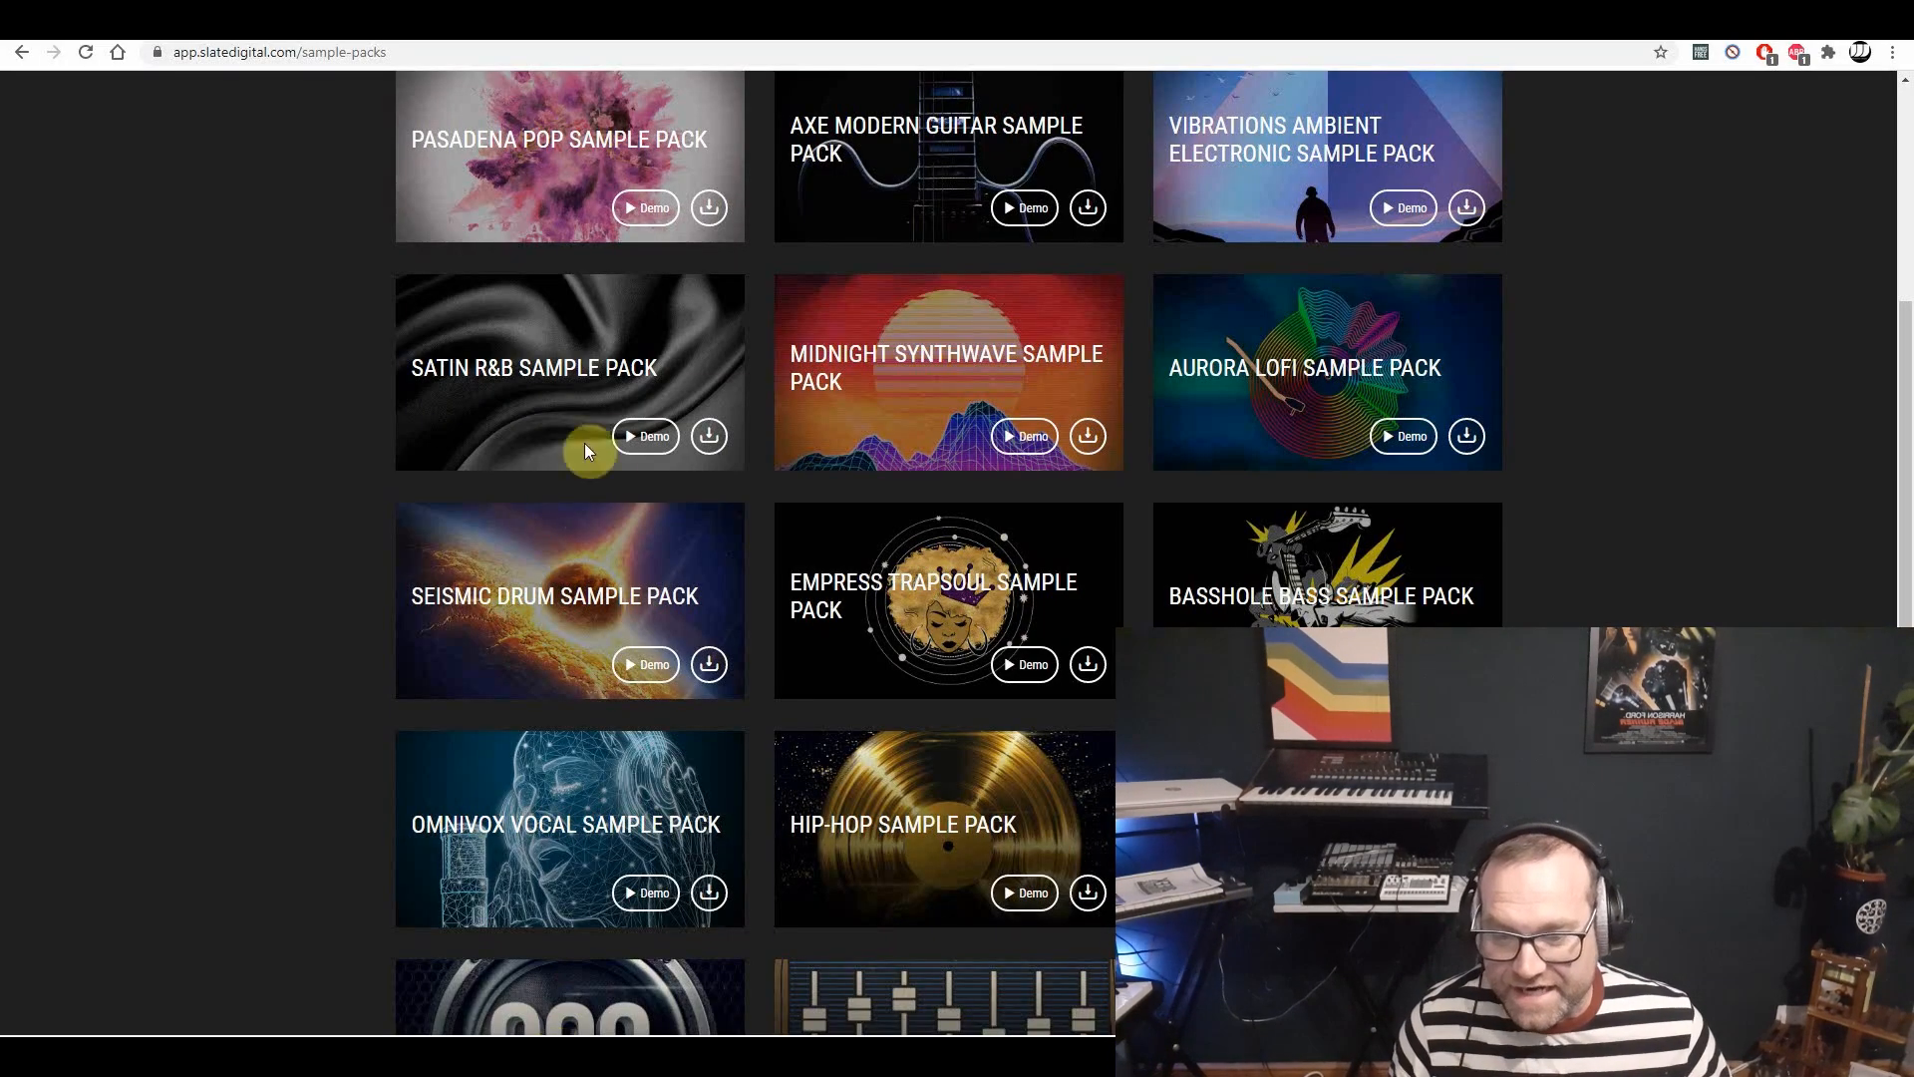
pyautogui.scroll(6, 582, 445)
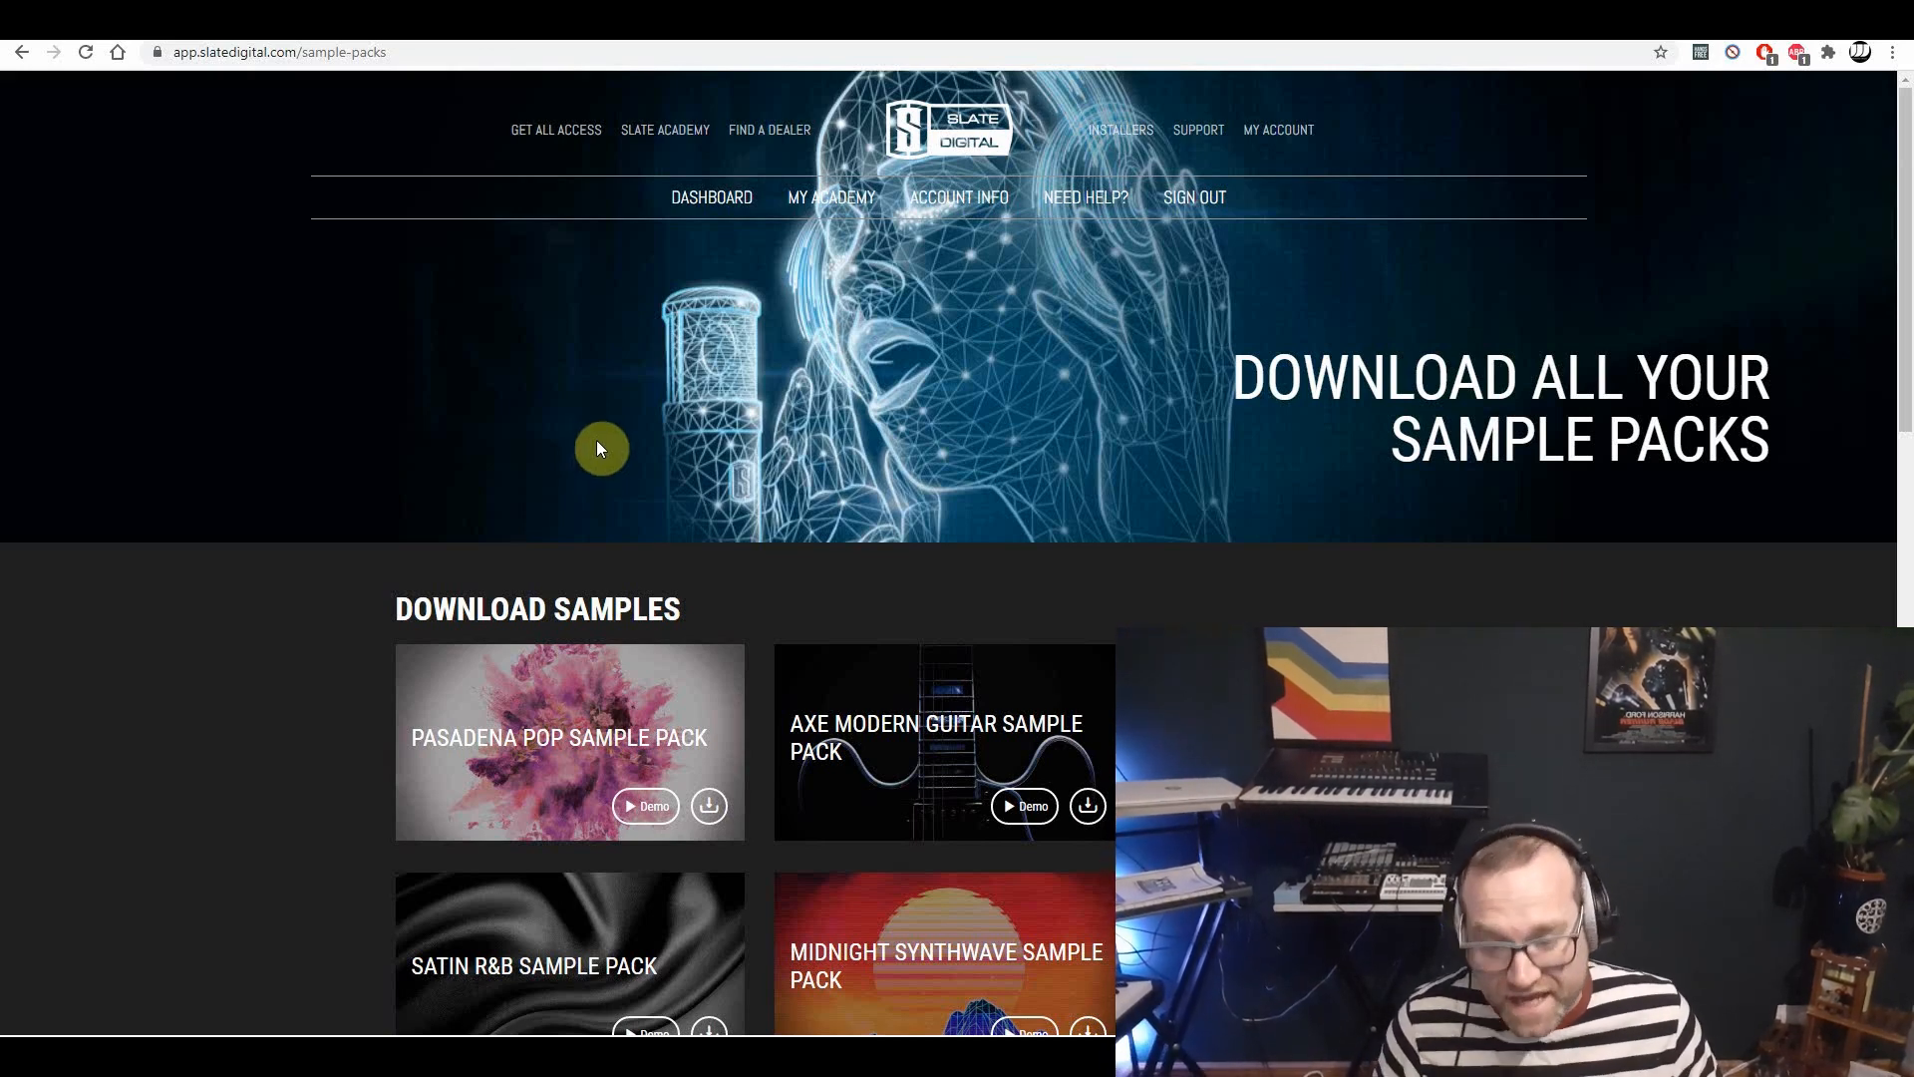
pyautogui.click(646, 1057)
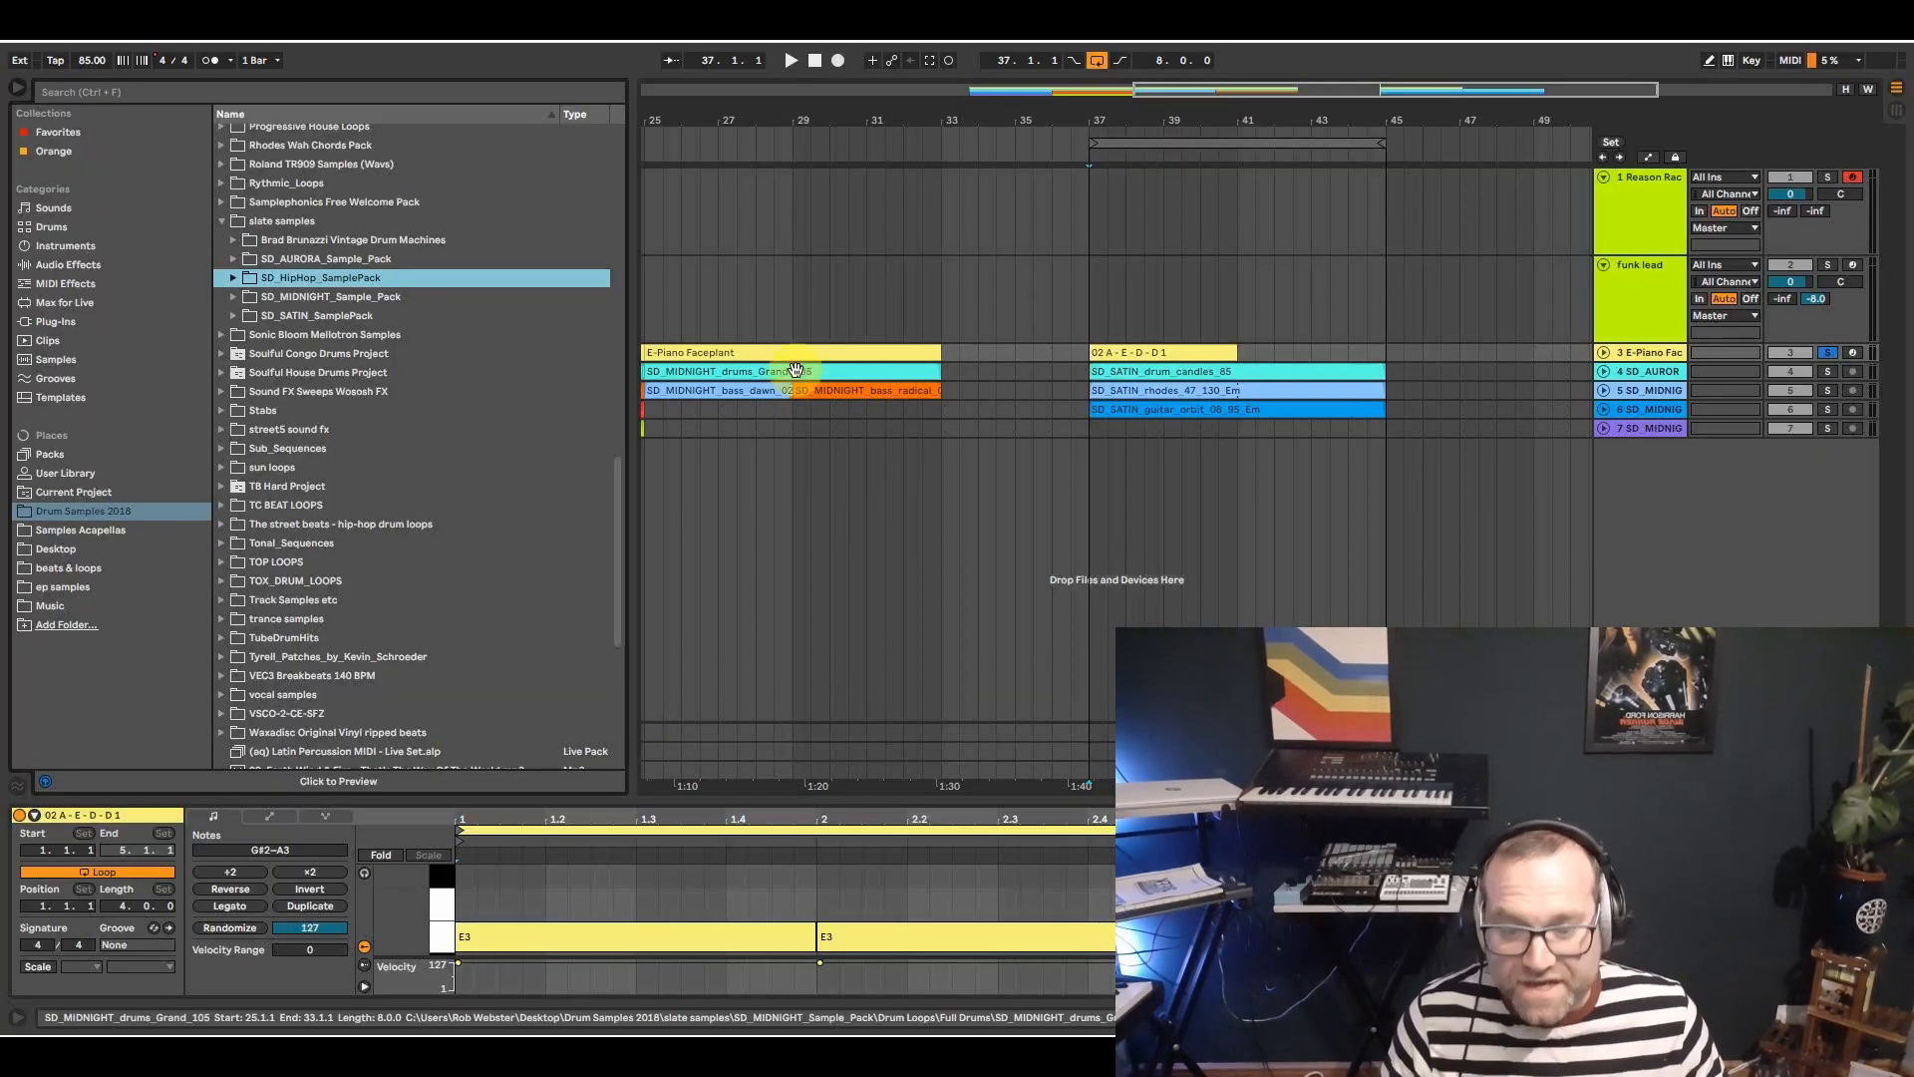
pyautogui.moveTo(862, 116); pyautogui.dragTo(1133, 119)
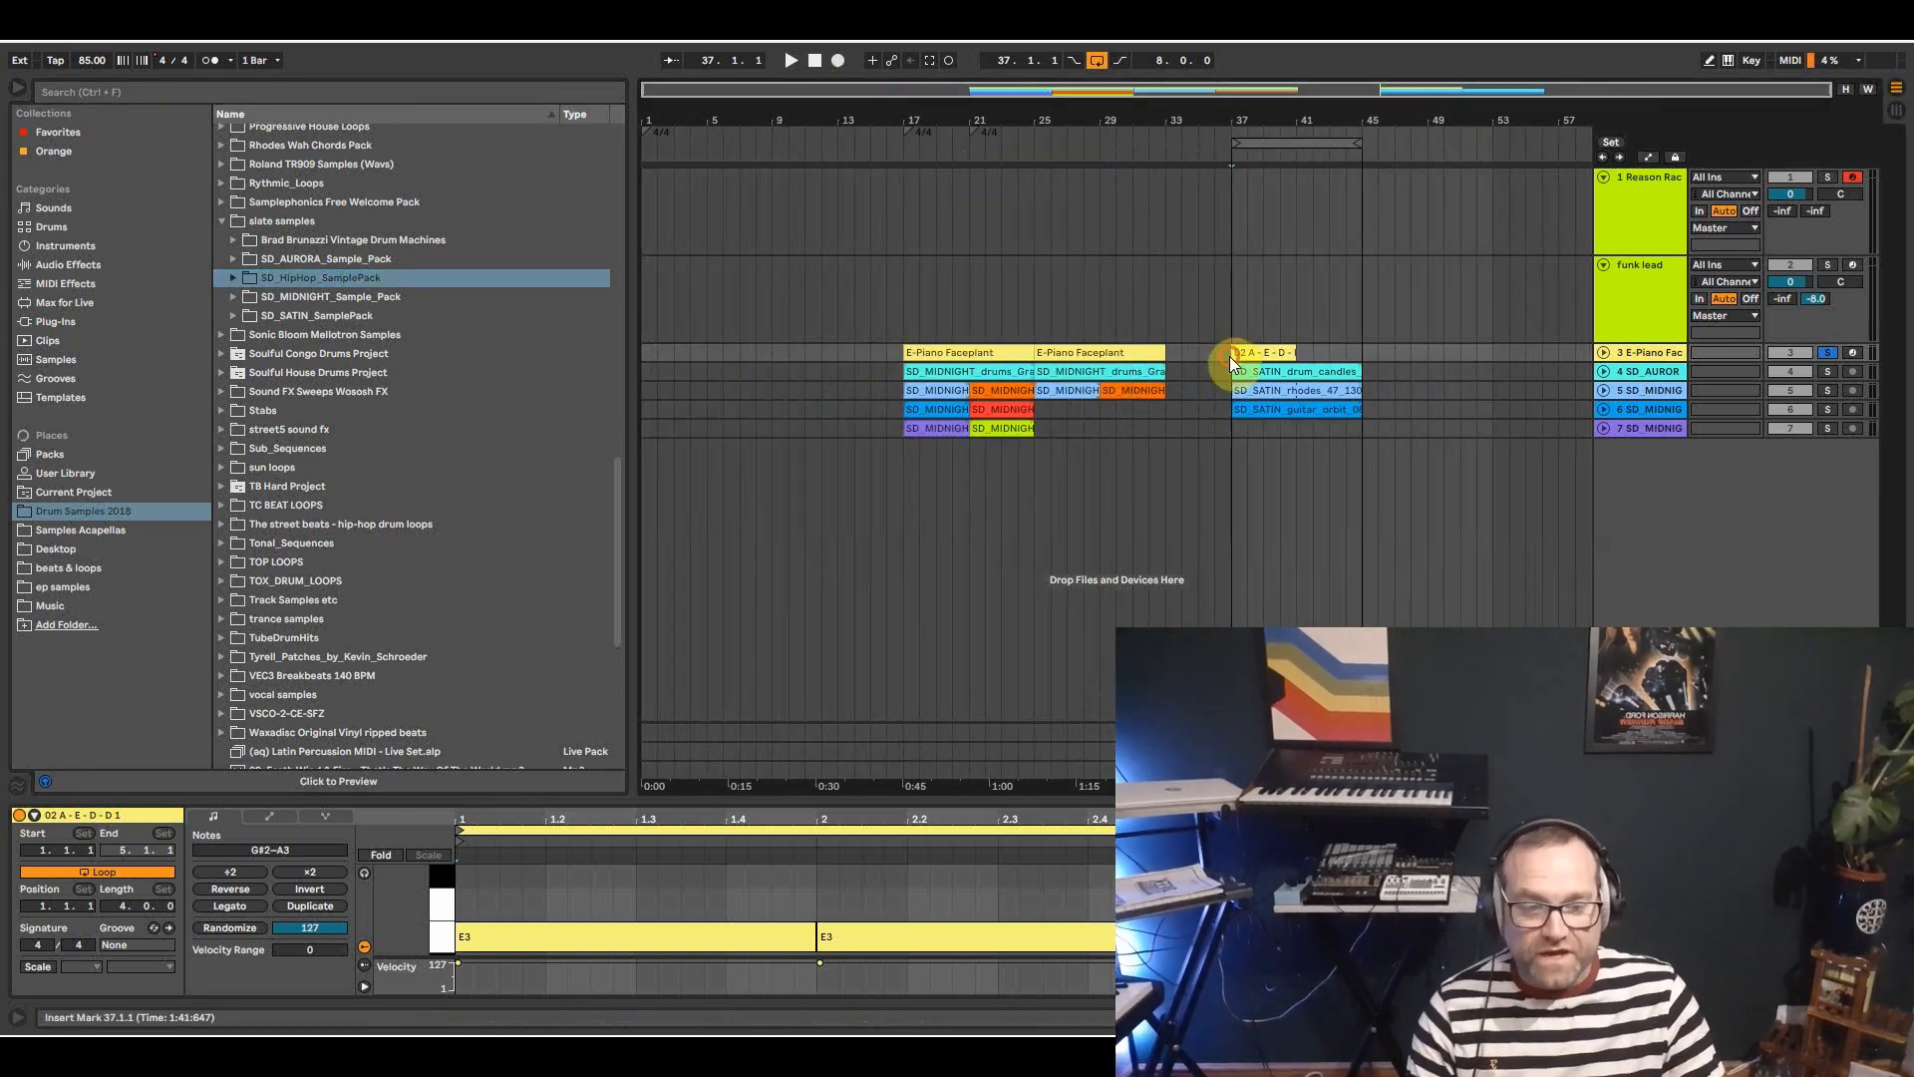